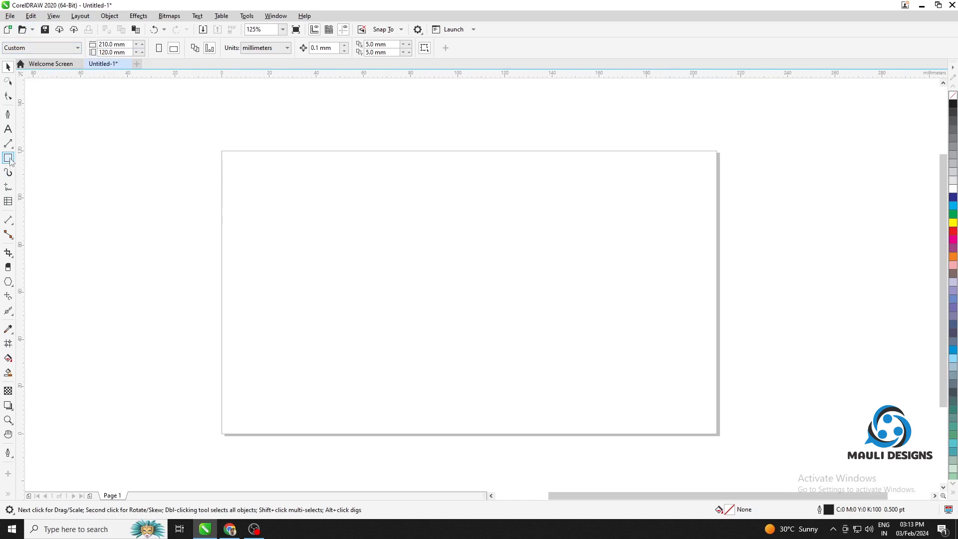
# Create a page-sized 210 × 120 mm rectangle and fill it with pale green (C20 M0 Y20 K0)
pyautogui.doubleClick(9, 159)
pyautogui.click(8, 68)
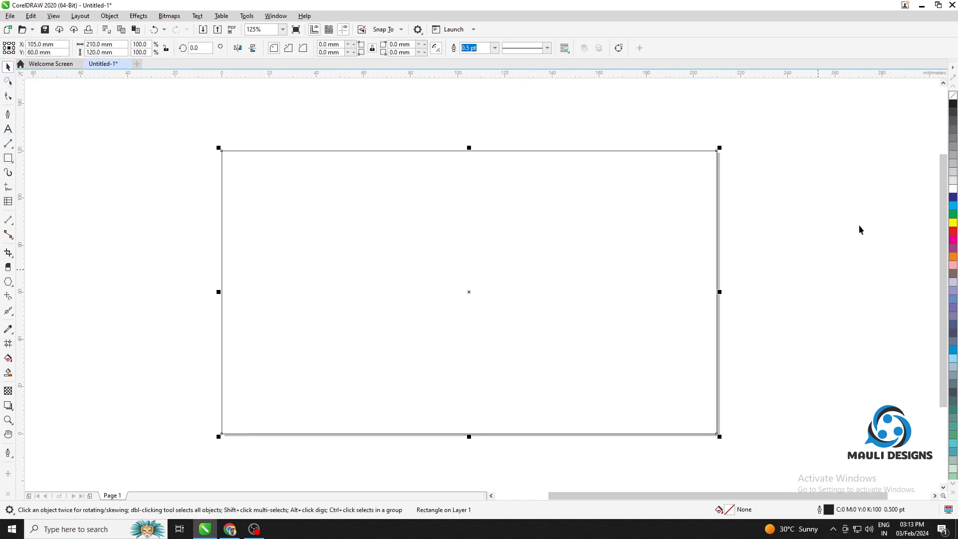
pyautogui.click(954, 207)
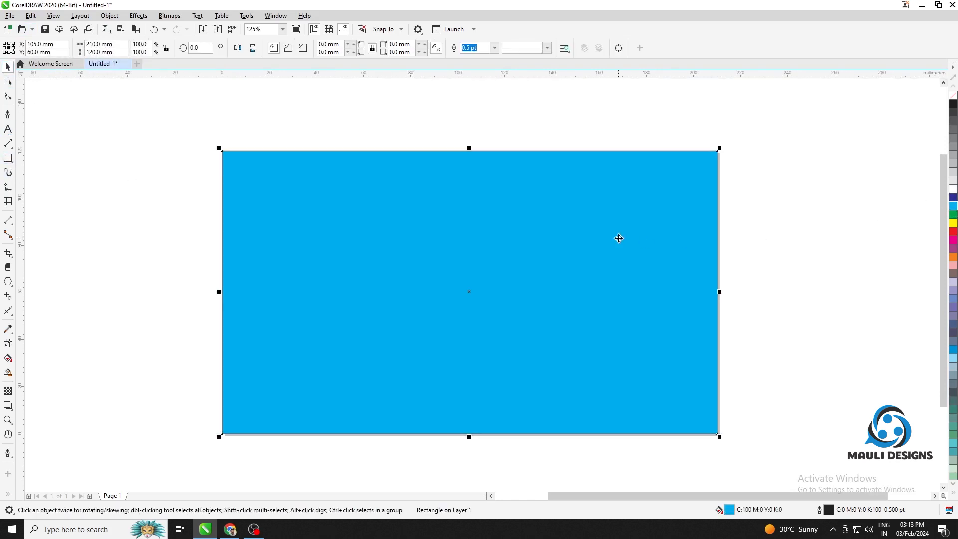
pyautogui.click(952, 359)
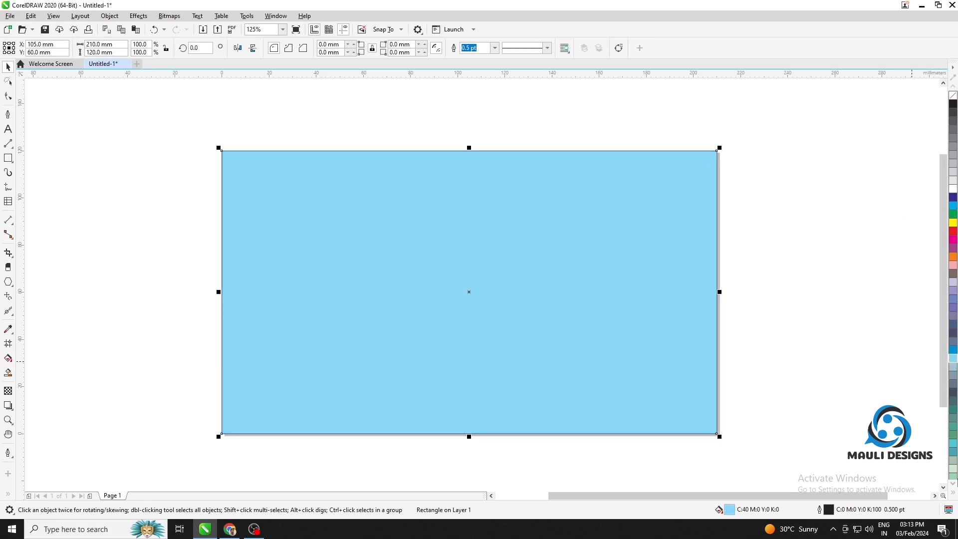
pyautogui.click(953, 484)
pyautogui.click(953, 484)
pyautogui.click(953, 484)
pyautogui.click(952, 443)
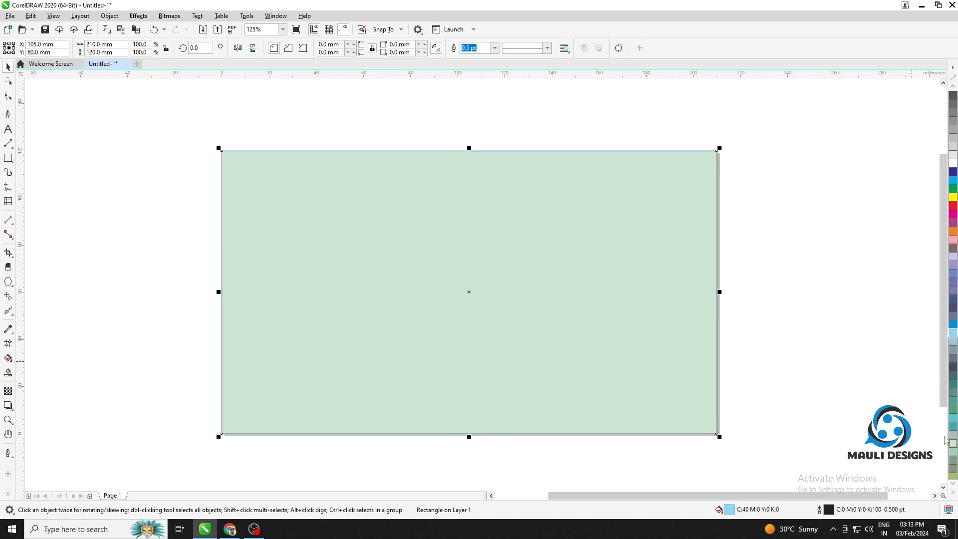
pyautogui.click(856, 344)
pyautogui.moveTo(341, 282); pyautogui.dragTo(256, 288)
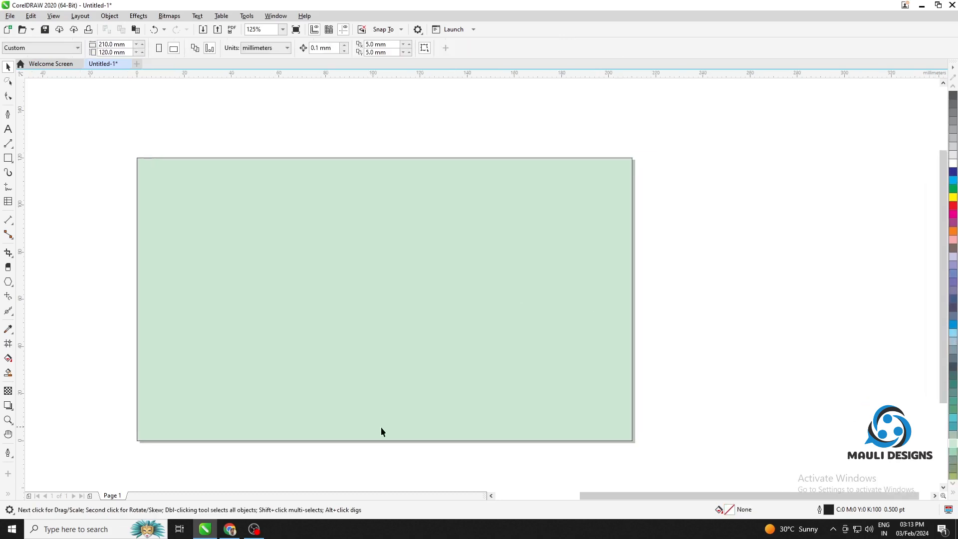
# Import the two portrait images from the desktop into the document and move both clear of the green page
pyautogui.click(922, 5)
pyautogui.click(902, 7)
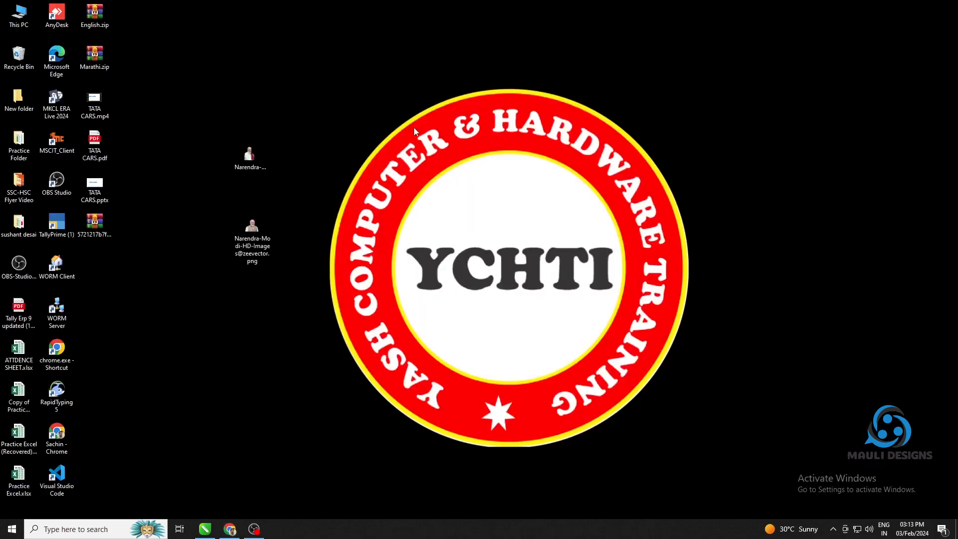
pyautogui.moveTo(240, 220); pyautogui.dragTo(266, 253)
pyautogui.moveTo(252, 157); pyautogui.dragTo(267, 255)
pyautogui.click(715, 260)
pyautogui.scroll(-2, 538, 286)
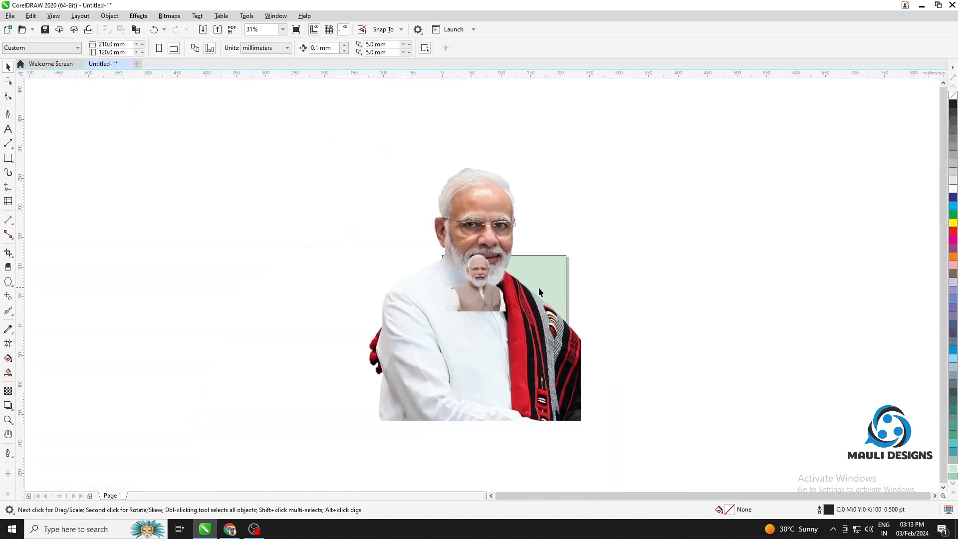
pyautogui.moveTo(538, 286); pyautogui.dragTo(647, 234)
pyautogui.moveTo(458, 305); pyautogui.dragTo(624, 352)
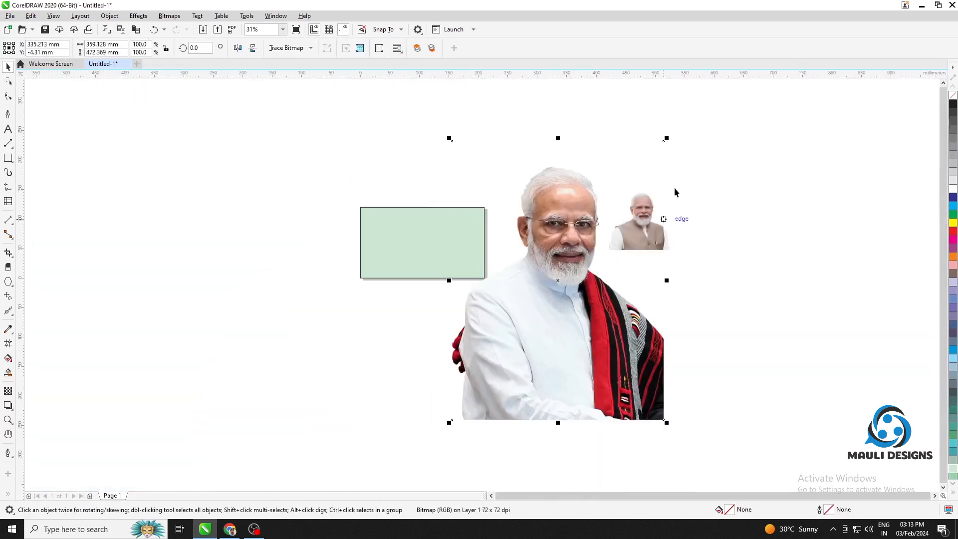
# Scale the portrait with the red shawl to about 83 × 109 mm and place it in the page's lower-left area
pyautogui.moveTo(668, 139); pyautogui.dragTo(366, 231)
pyautogui.scroll(2, 410, 238)
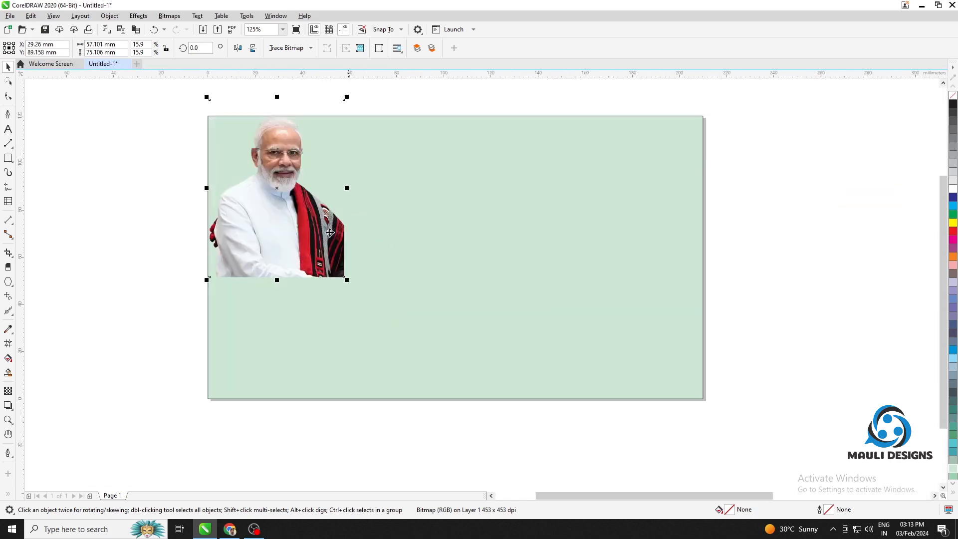
pyautogui.moveTo(306, 227); pyautogui.dragTo(328, 263)
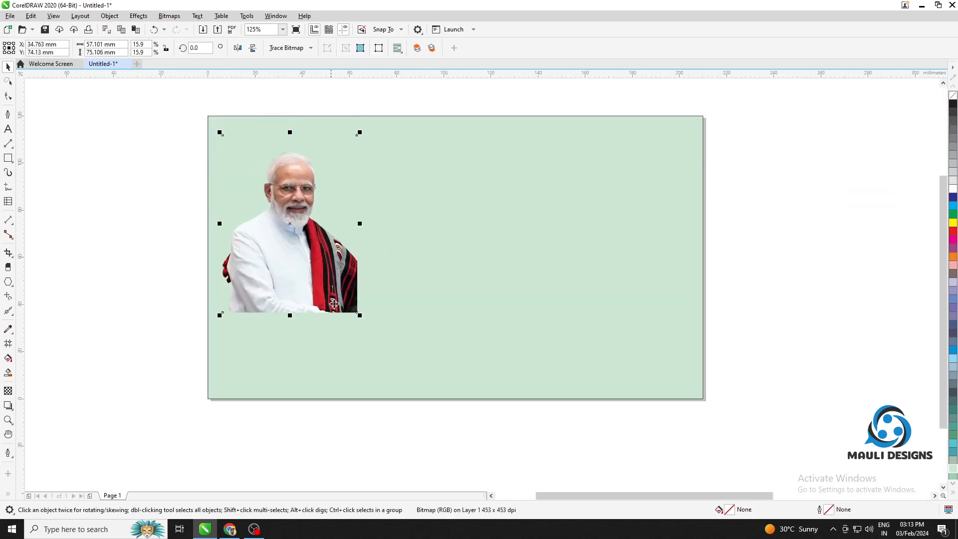
pyautogui.moveTo(356, 319); pyautogui.dragTo(419, 398)
pyautogui.moveTo(368, 301); pyautogui.dragTo(366, 298)
pyautogui.click(678, 220)
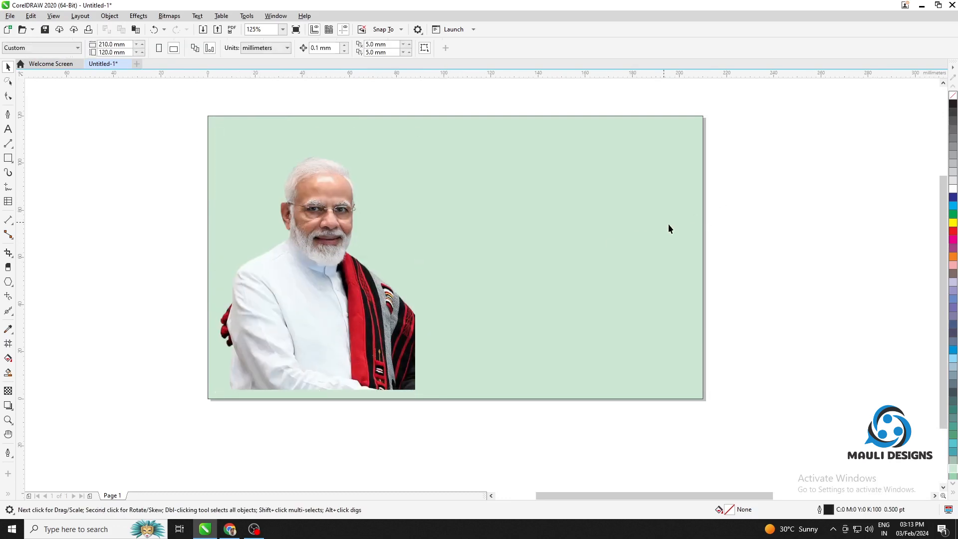
# Enlarge the portrait with the beige vest to about 152 × 136 mm and place it over the page's left edge
pyautogui.scroll(-1, 633, 229)
pyautogui.moveTo(633, 229); pyautogui.dragTo(499, 245)
pyautogui.moveTo(858, 239); pyautogui.dragTo(348, 270)
pyautogui.moveTo(395, 305); pyautogui.dragTo(439, 342)
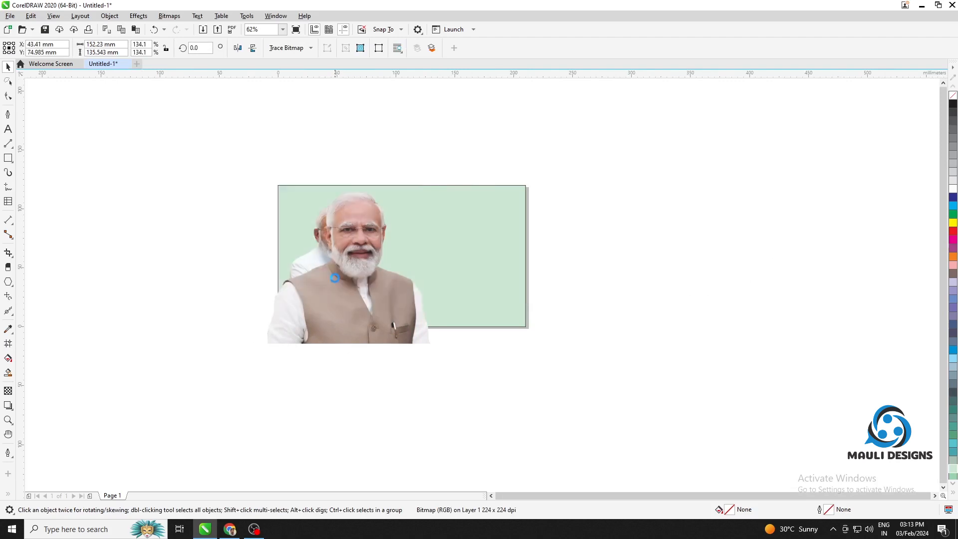
pyautogui.moveTo(344, 277); pyautogui.dragTo(296, 273)
pyautogui.click(655, 272)
# Send the vest portrait behind the shawl portrait, keeping the green rectangle at the very back of the layer
pyautogui.rightClick(296, 271)
pyautogui.moveTo(367, 327)
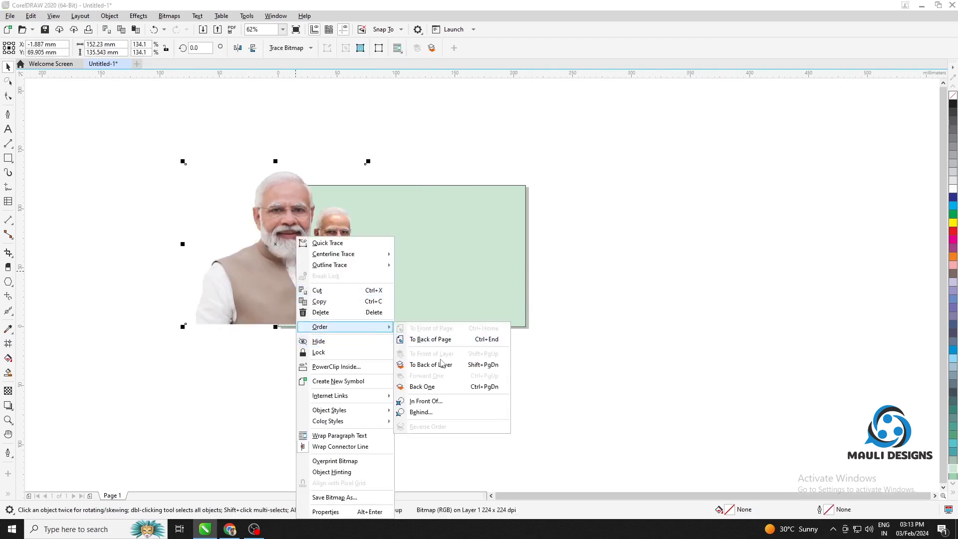
pyautogui.click(486, 340)
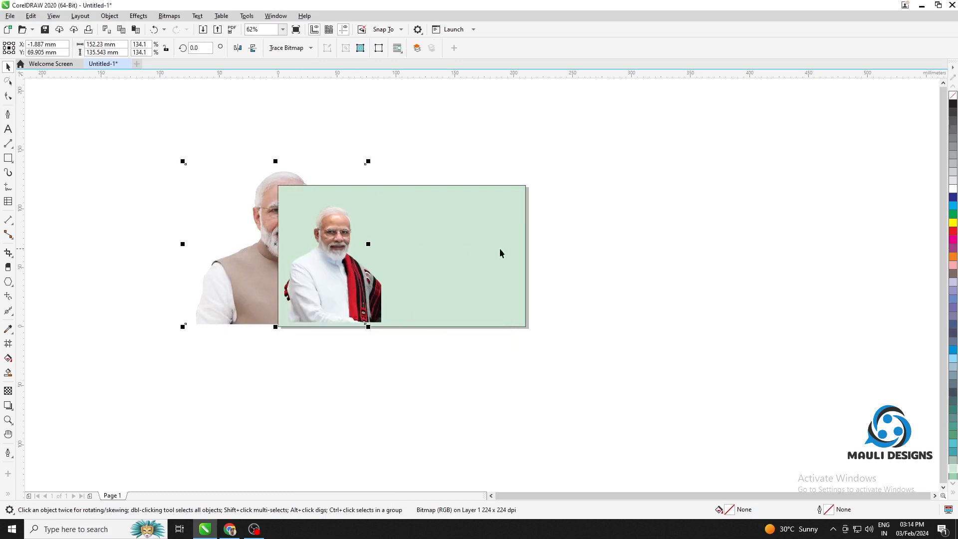
pyautogui.click(489, 240)
pyautogui.hotkey('shift', 'pagedown')
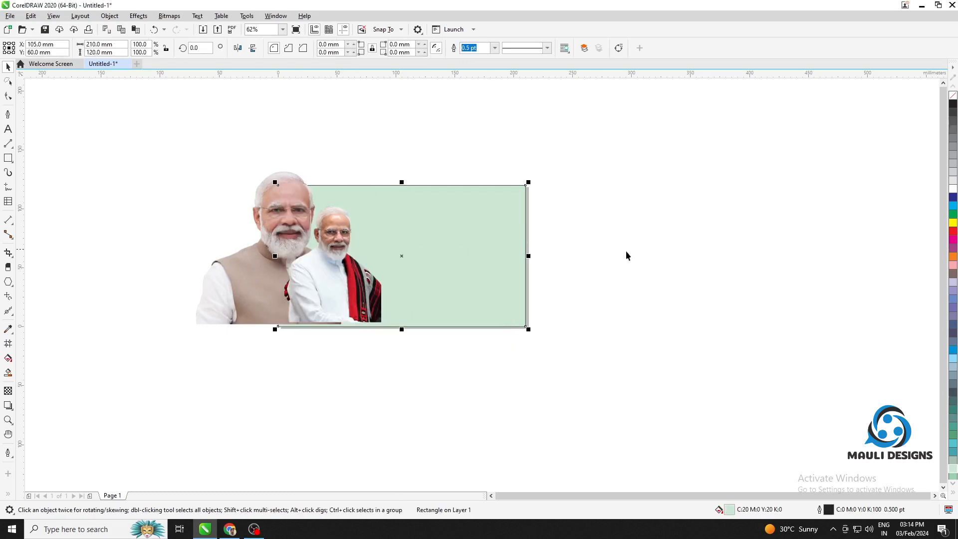
pyautogui.click(626, 250)
# Reposition both portraits so the vest portrait sits at about X 23 mm, Y 58 mm behind the shawl portrait
pyautogui.moveTo(283, 238); pyautogui.dragTo(312, 235)
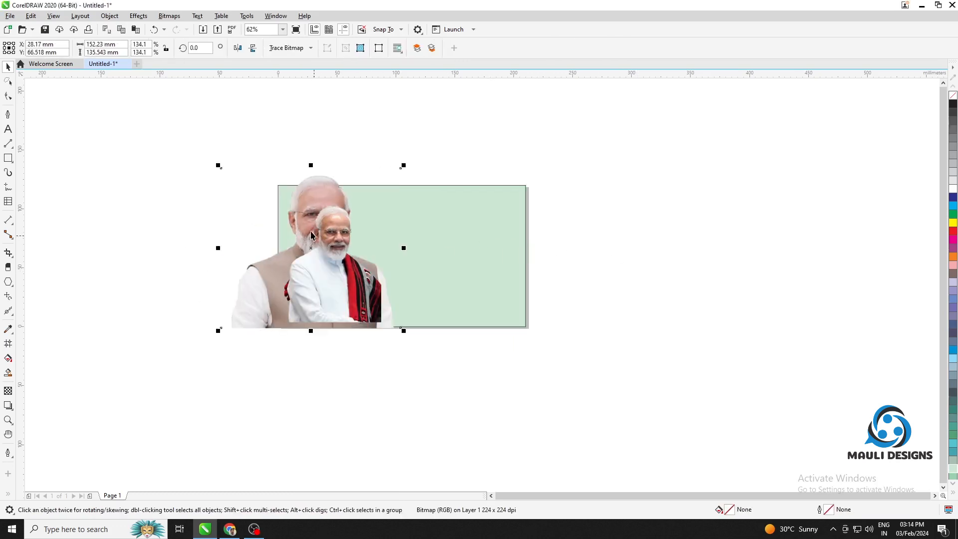
pyautogui.moveTo(313, 190); pyautogui.dragTo(301, 198)
pyautogui.moveTo(339, 245); pyautogui.dragTo(357, 251)
# Apply a uniform transparency of 38 to the vest portrait
pyautogui.click(256, 288)
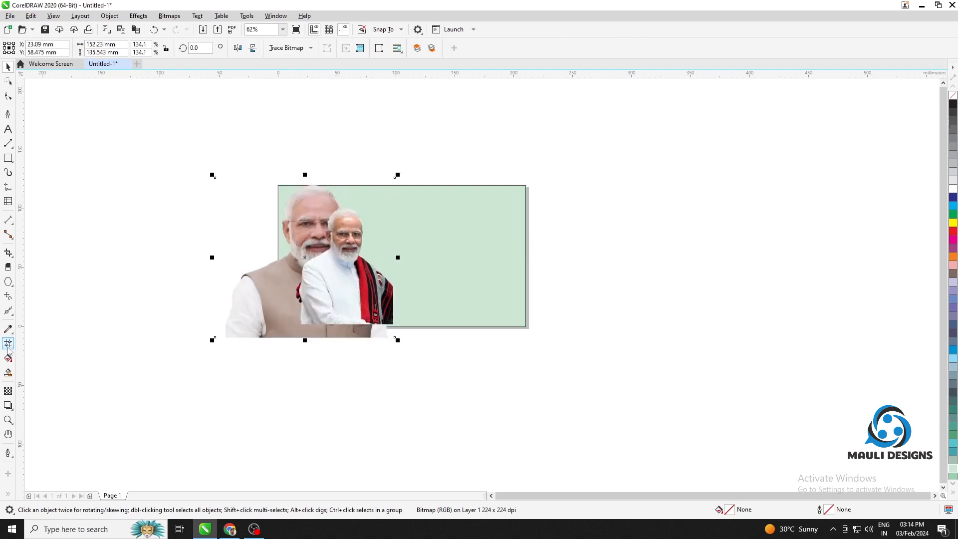
pyautogui.click(8, 391)
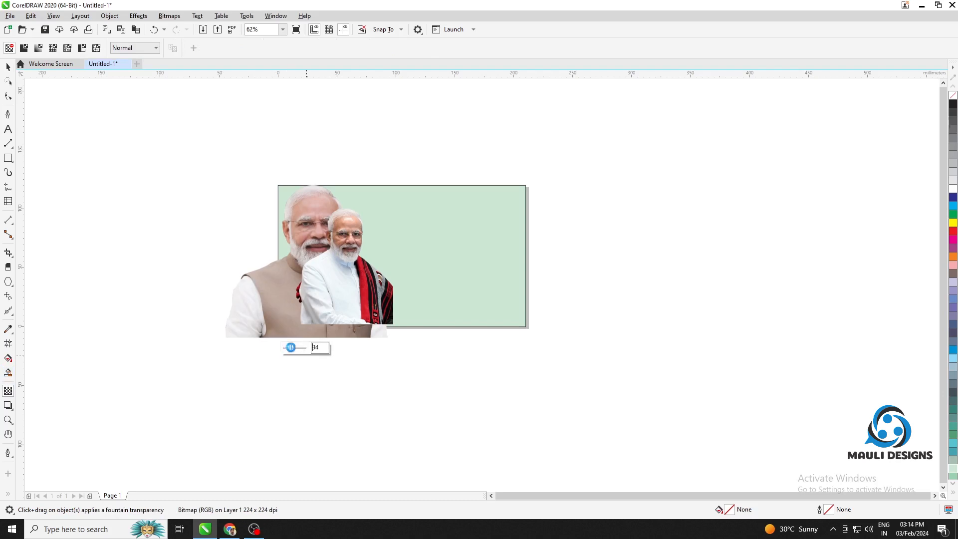
pyautogui.moveTo(290, 347); pyautogui.dragTo(292, 348)
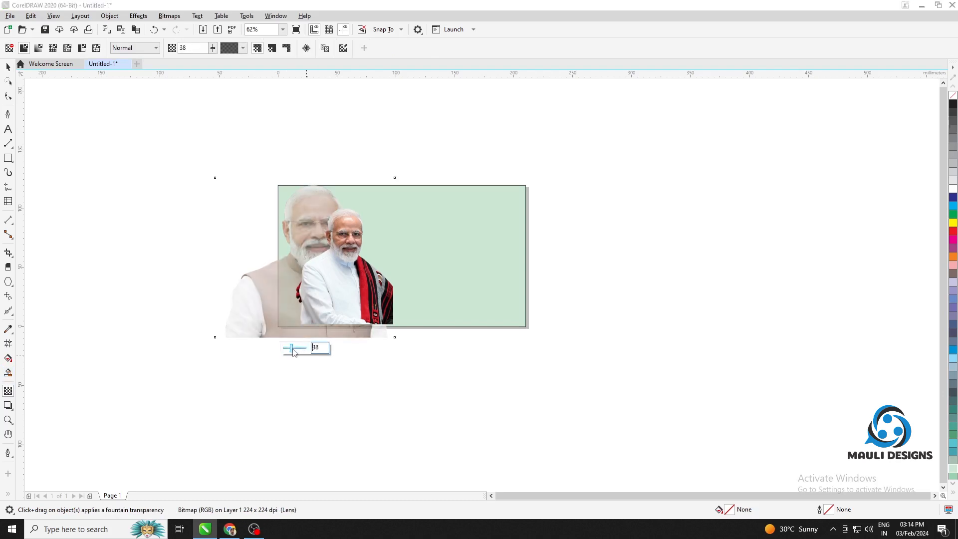
pyautogui.click(8, 66)
pyautogui.click(106, 145)
# Move the faded vest portrait left of the page and PowerClip it inside the green rectangle
pyautogui.click(242, 320)
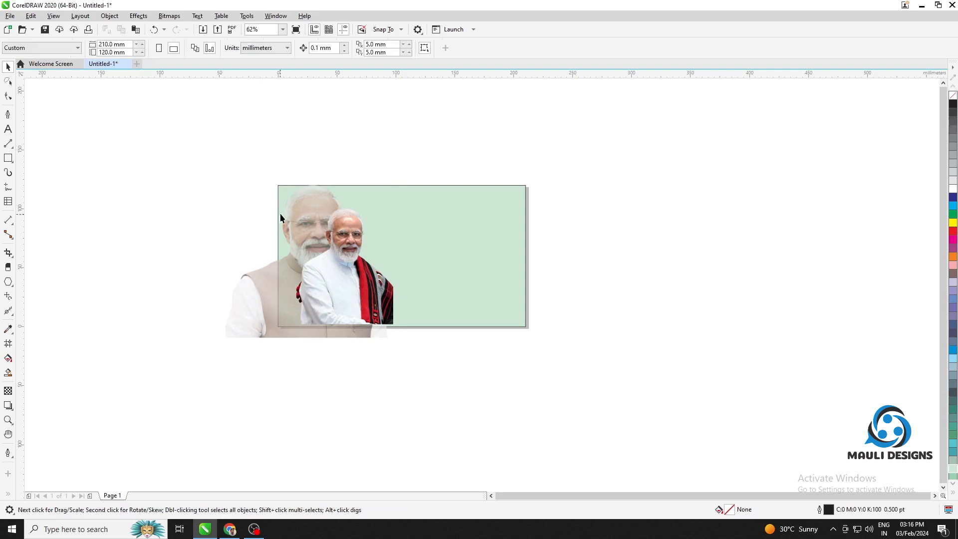
pyautogui.scroll(3, 280, 218)
pyautogui.scroll(-2, 478, 276)
pyautogui.click(306, 409)
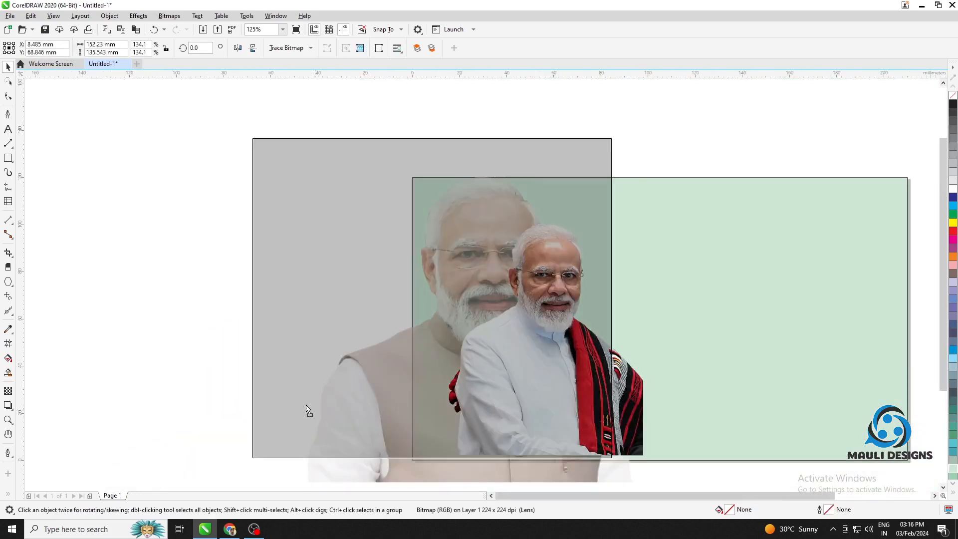
pyautogui.moveTo(306, 409); pyautogui.dragTo(163, 384)
pyautogui.rightClick(184, 369)
pyautogui.click(244, 216)
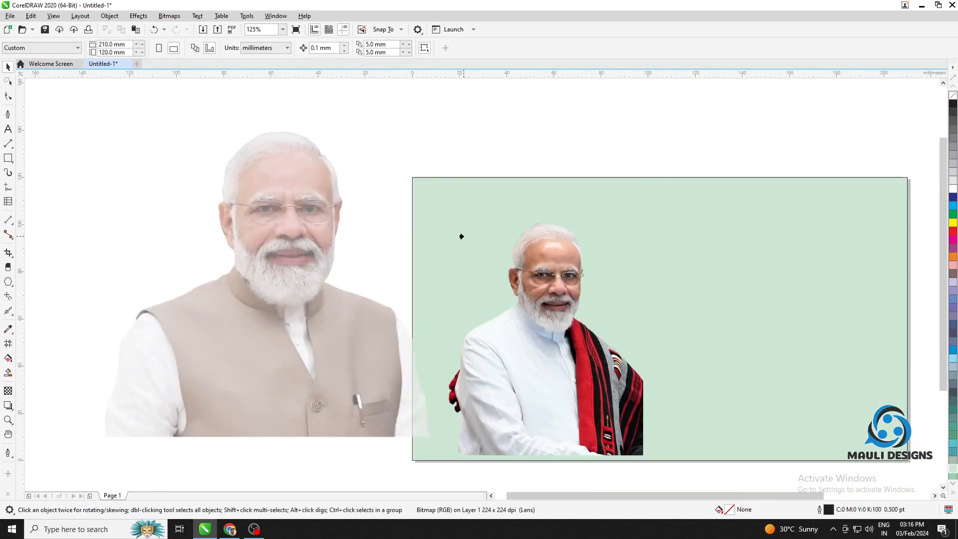
pyautogui.click(460, 236)
pyautogui.click(478, 296)
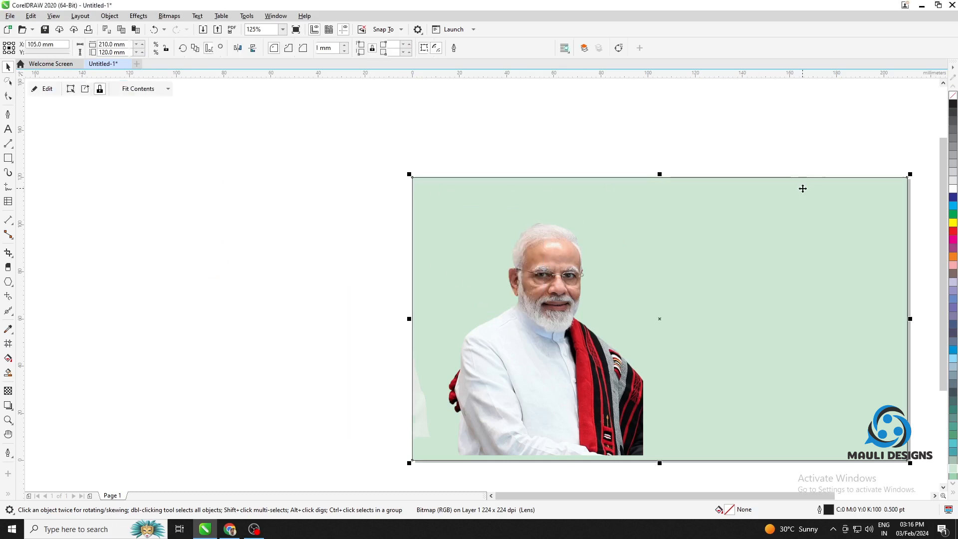
# Edit the PowerClip contents and move the faded portrait inside the frame to about X 18 mm, Y 61 mm
pyautogui.click(45, 90)
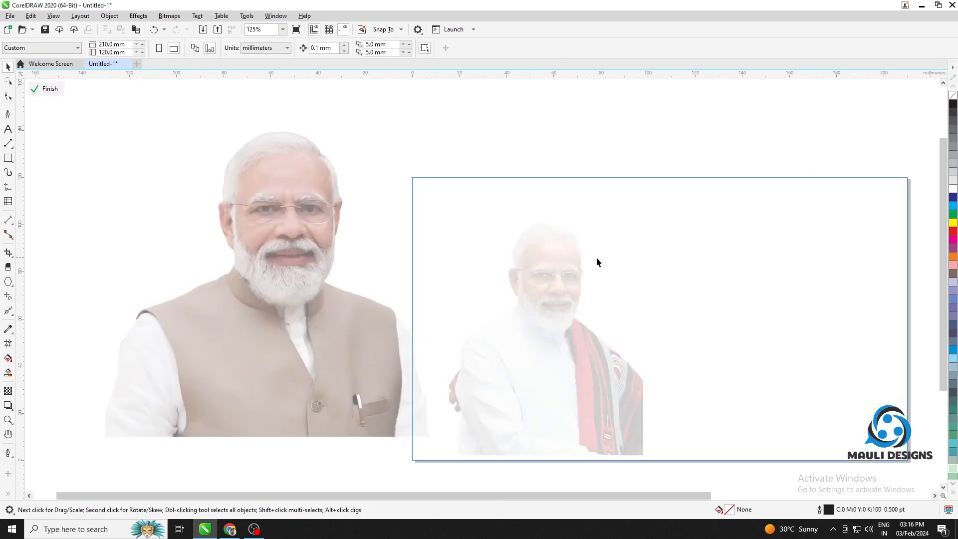
pyautogui.click(49, 89)
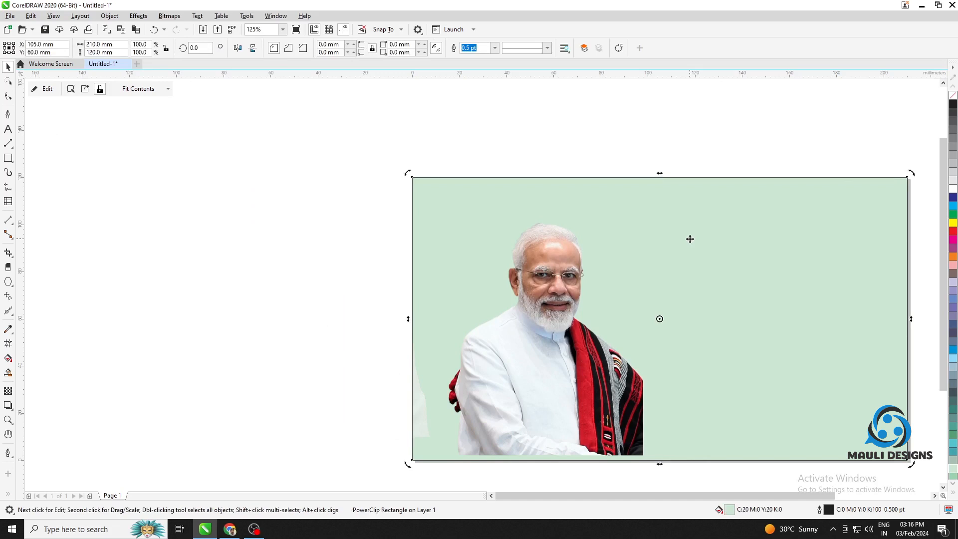
pyautogui.click(46, 90)
pyautogui.moveTo(265, 267); pyautogui.dragTo(462, 297)
pyautogui.click(50, 89)
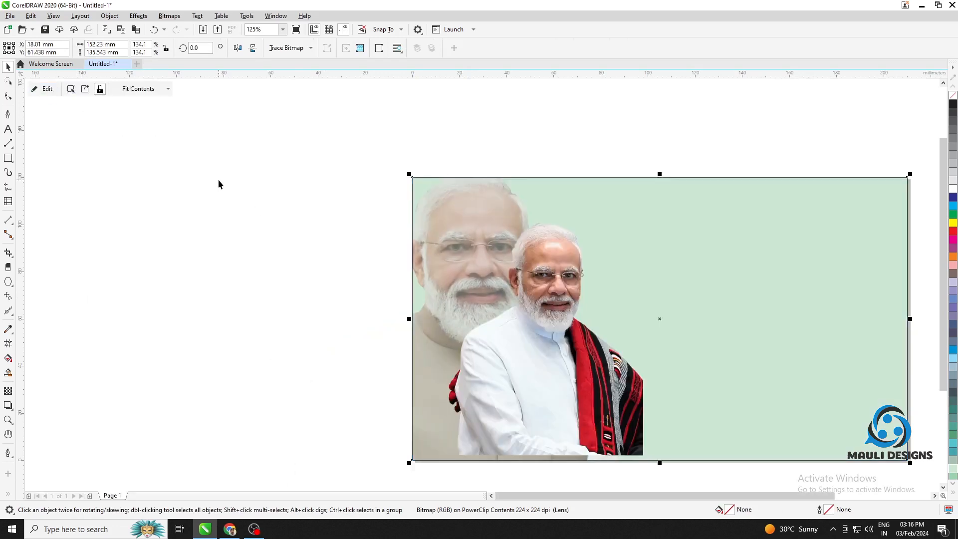
pyautogui.click(218, 180)
# Shift the shawl portrait slightly left and up, centring it at about X 49 mm, Y 60 mm
pyautogui.moveTo(639, 298); pyautogui.dragTo(474, 269)
pyautogui.scroll(1, 414, 266)
pyautogui.moveTo(414, 275); pyautogui.dragTo(471, 245)
pyautogui.moveTo(587, 293); pyautogui.dragTo(501, 275)
pyautogui.scroll(-2, 557, 312)
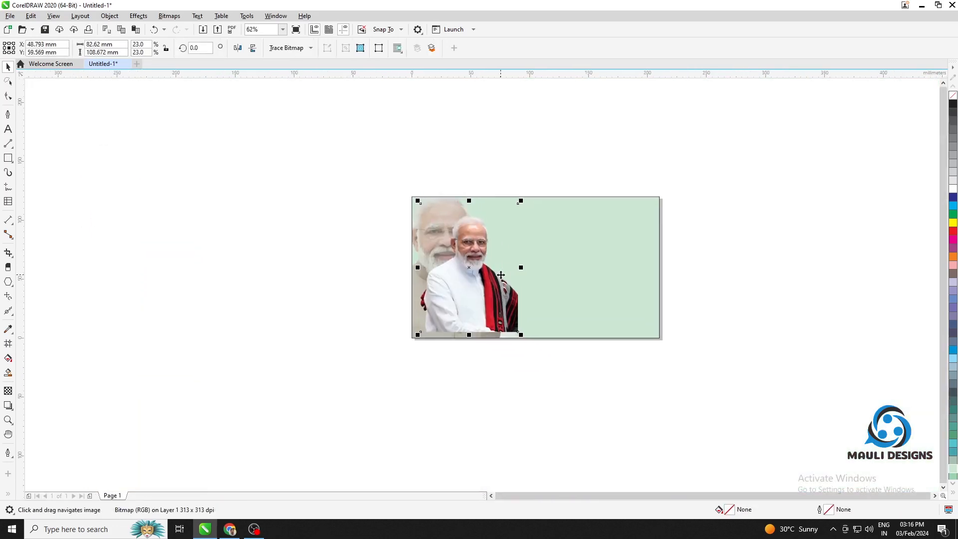
pyautogui.scroll(1, 500, 275)
pyautogui.click(789, 271)
# Draw a full-width rectangle about 210 × 12.7 mm along the page's bottom edge
pyautogui.click(8, 158)
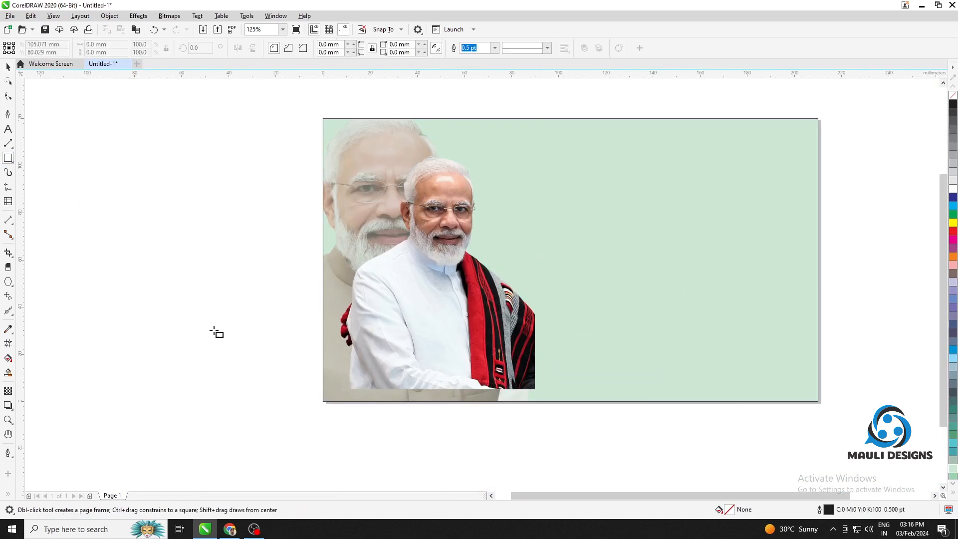
pyautogui.moveTo(322, 372)
pyautogui.mouseDown()
pyautogui.moveTo(637, 432)
pyautogui.moveTo(818, 402)
pyautogui.mouseUp()
pyautogui.press('space')
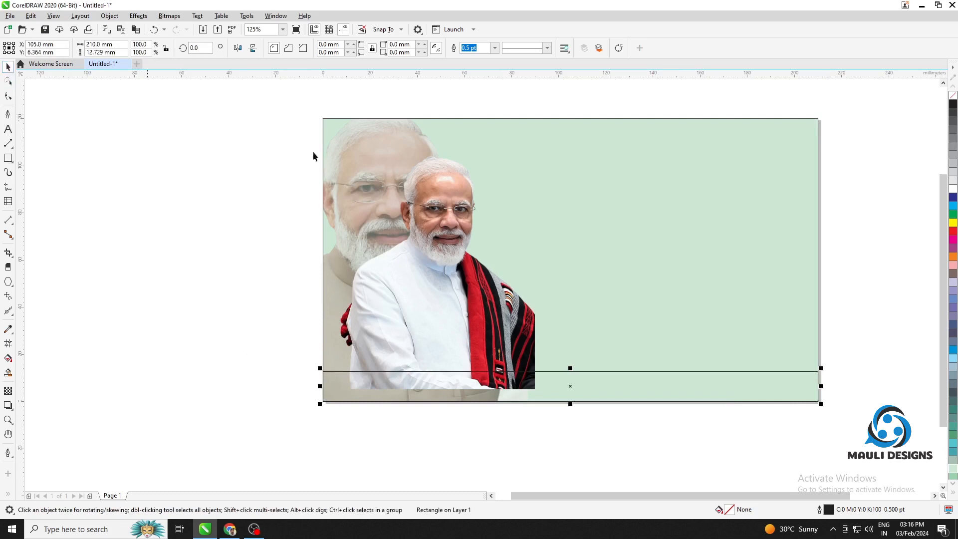
# Try several palette colours on the bottom bar and fill it with dark slate blue (C20 M0 Y0 K80)
pyautogui.click(951, 107)
pyautogui.click(952, 207)
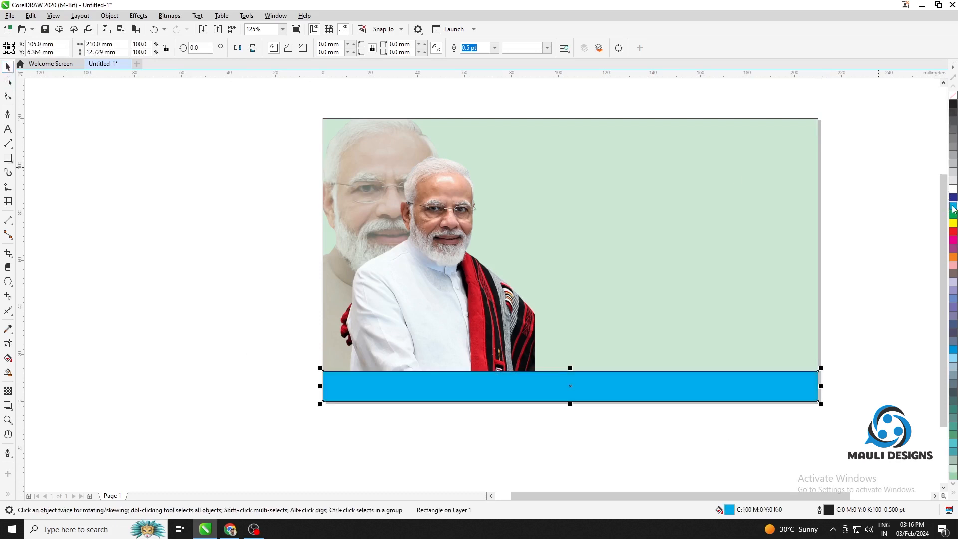
pyautogui.click(953, 197)
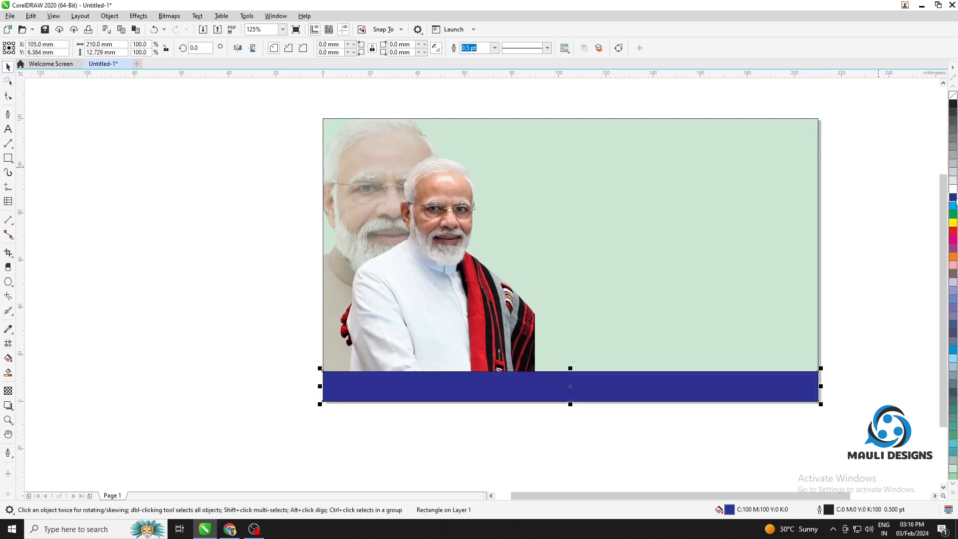
pyautogui.click(952, 231)
pyautogui.click(952, 245)
pyautogui.click(953, 264)
pyautogui.click(952, 273)
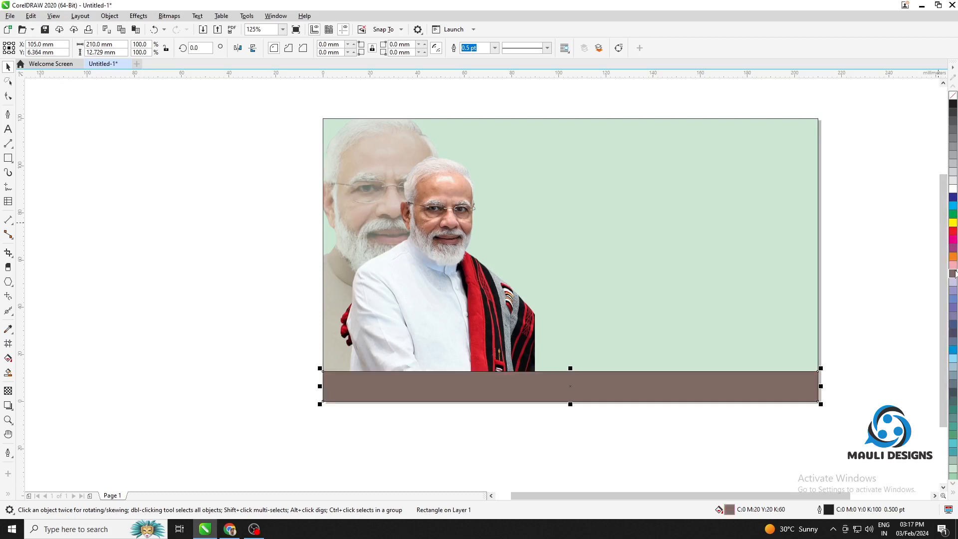
pyautogui.click(954, 338)
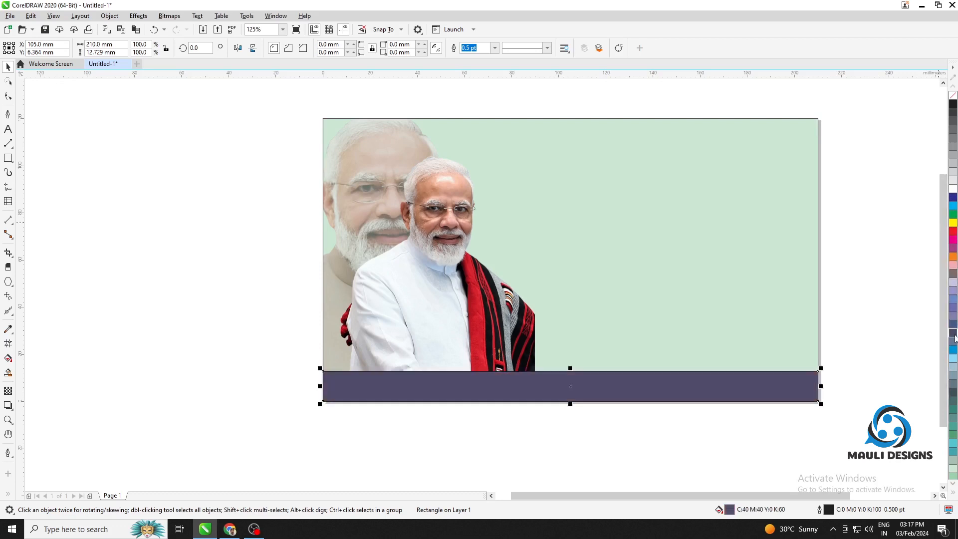
pyautogui.click(954, 348)
pyautogui.click(955, 368)
pyautogui.click(954, 385)
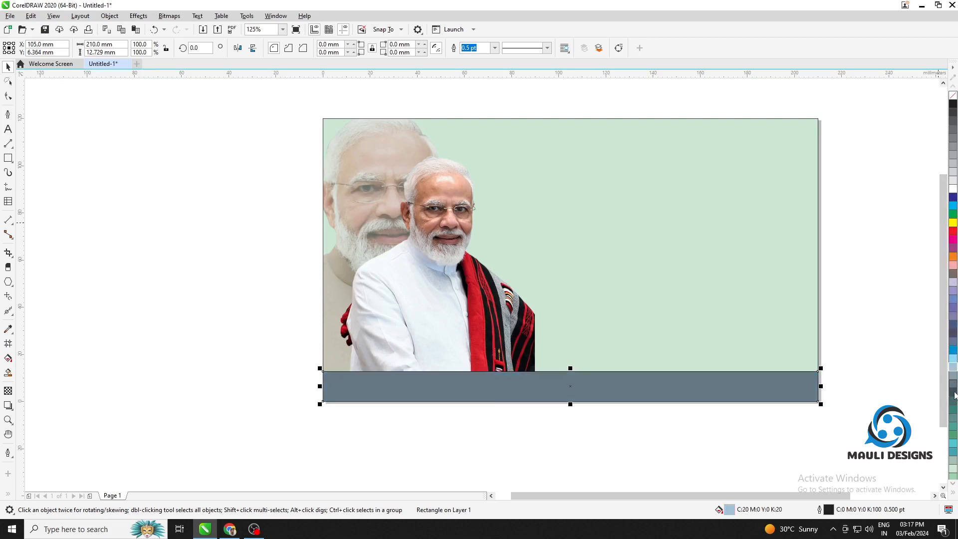
pyautogui.click(953, 393)
pyautogui.click(953, 402)
pyautogui.click(953, 395)
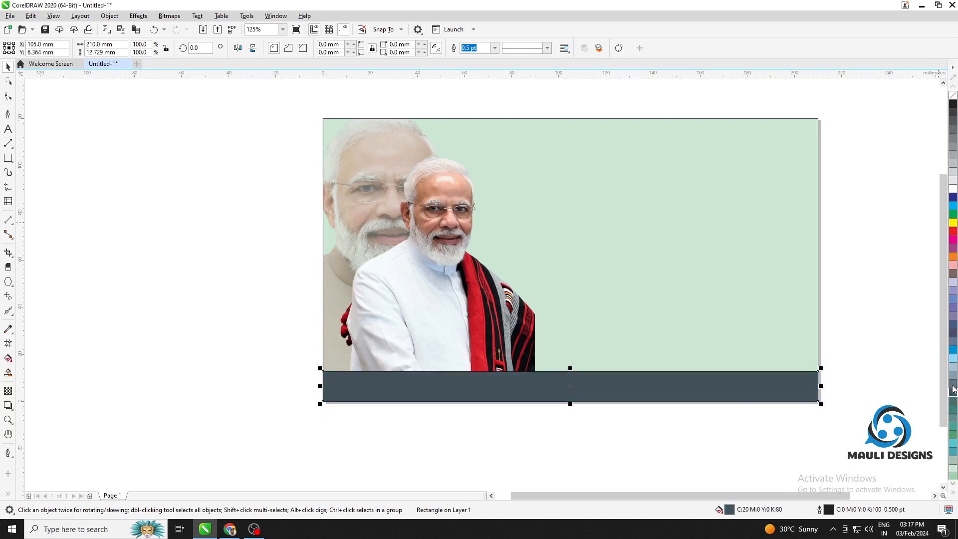
# Lower the top edge of the dark bottom bar, reducing its height to about 9 mm
pyautogui.click(876, 363)
pyautogui.moveTo(550, 386); pyautogui.dragTo(511, 384)
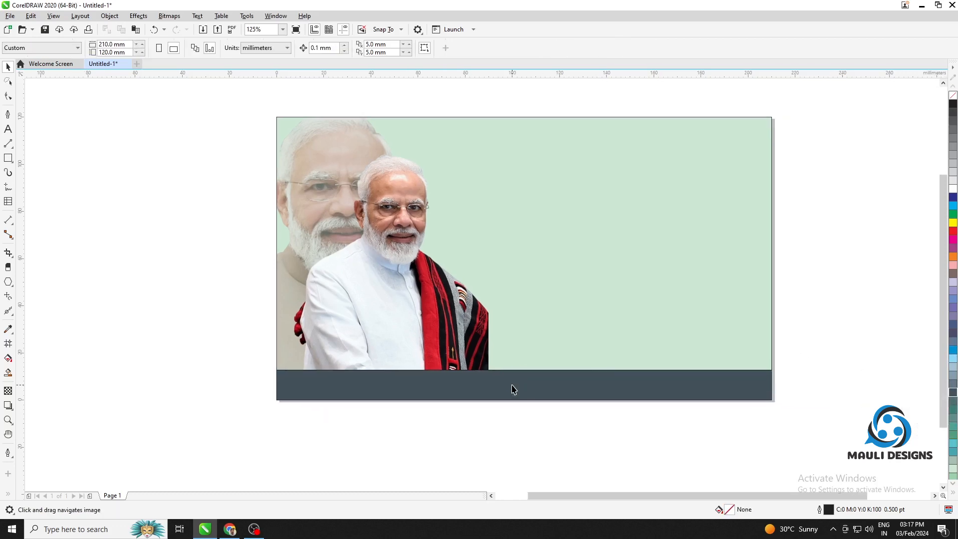
pyautogui.scroll(1, 512, 385)
pyautogui.click(579, 392)
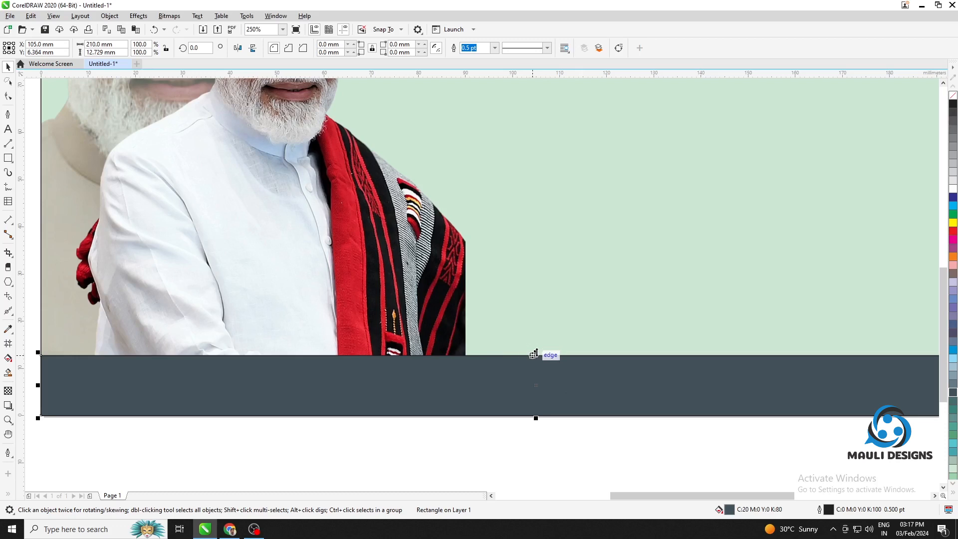
pyautogui.moveTo(534, 355); pyautogui.dragTo(535, 370)
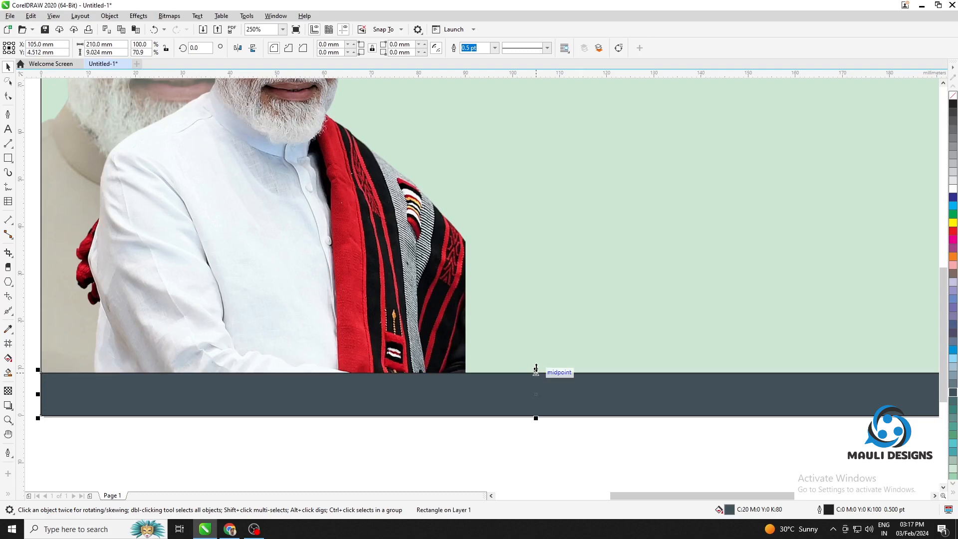
pyautogui.scroll(-1, 559, 372)
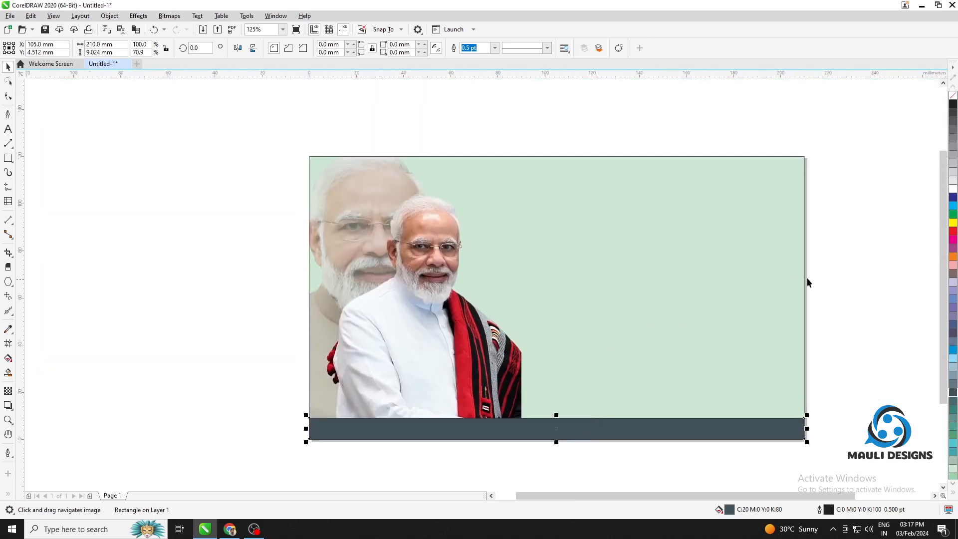
# Enlarge the shawl portrait slightly and shift it to the right of the faded portrait's face
pyautogui.click(846, 279)
pyautogui.click(464, 327)
pyautogui.moveTo(441, 328); pyautogui.dragTo(450, 326)
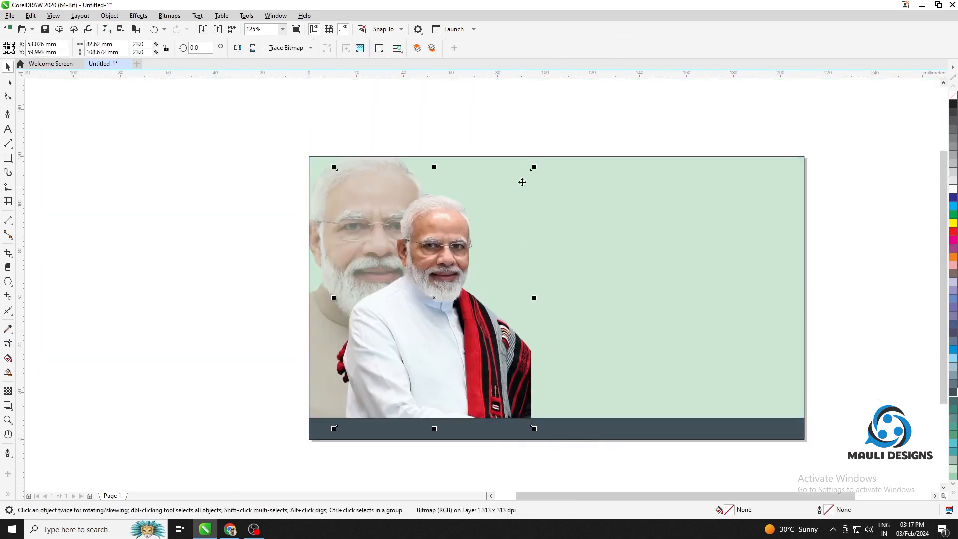
pyautogui.moveTo(534, 167); pyautogui.dragTo(545, 154)
pyautogui.moveTo(460, 314); pyautogui.dragTo(469, 312)
# Change the fill of the page-sized background rectangle to white (C0 M0 Y0 K0)
pyautogui.click(759, 229)
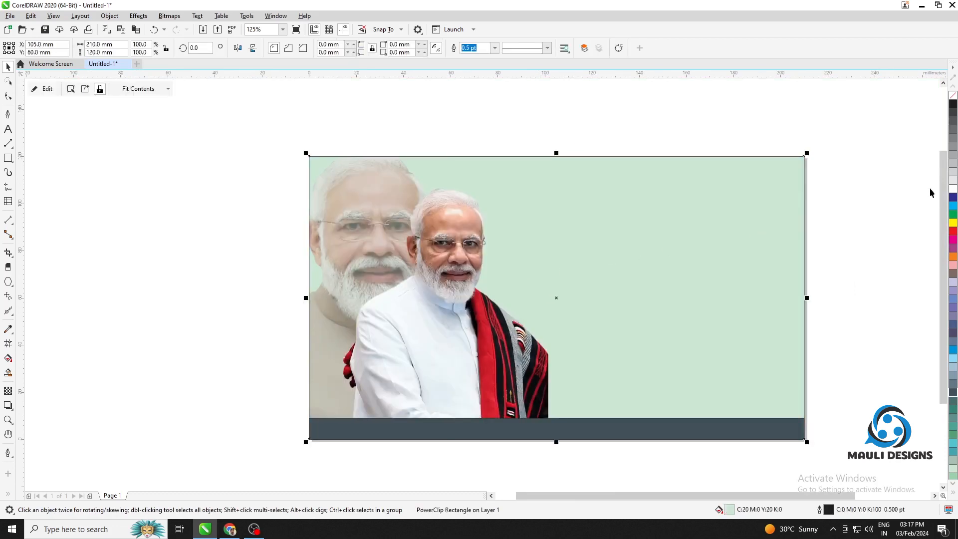
pyautogui.click(952, 189)
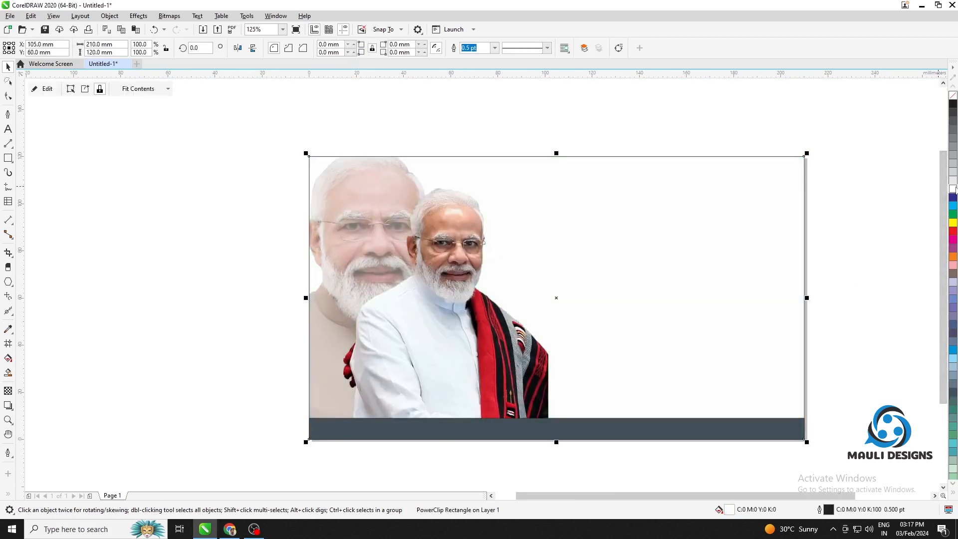
pyautogui.click(421, 238)
# Edit the background's PowerClip contents, move the faded portrait right to about X 30 mm, Y 59 mm, and finish editing
pyautogui.click(763, 238)
pyautogui.click(45, 88)
pyautogui.click(372, 217)
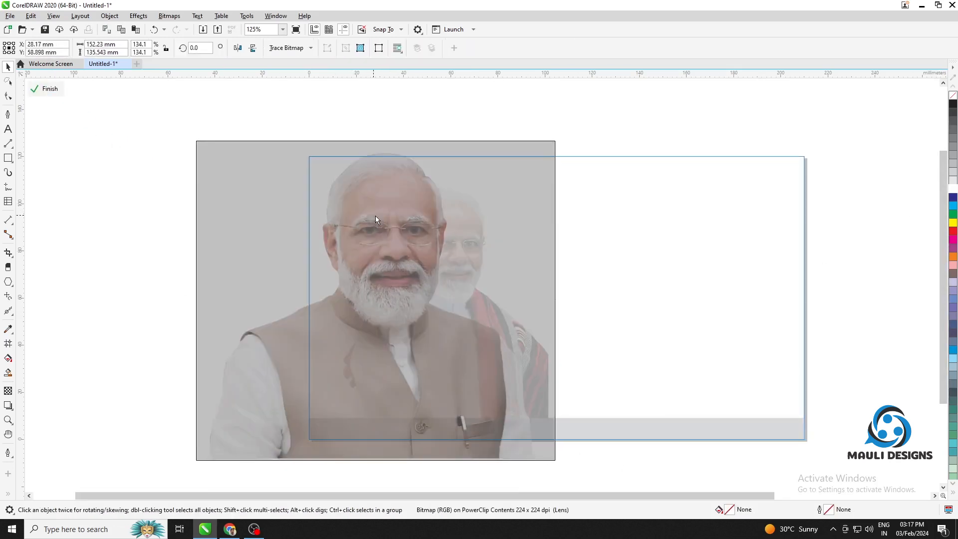
pyautogui.moveTo(375, 219); pyautogui.dragTo(374, 216)
pyautogui.click(47, 93)
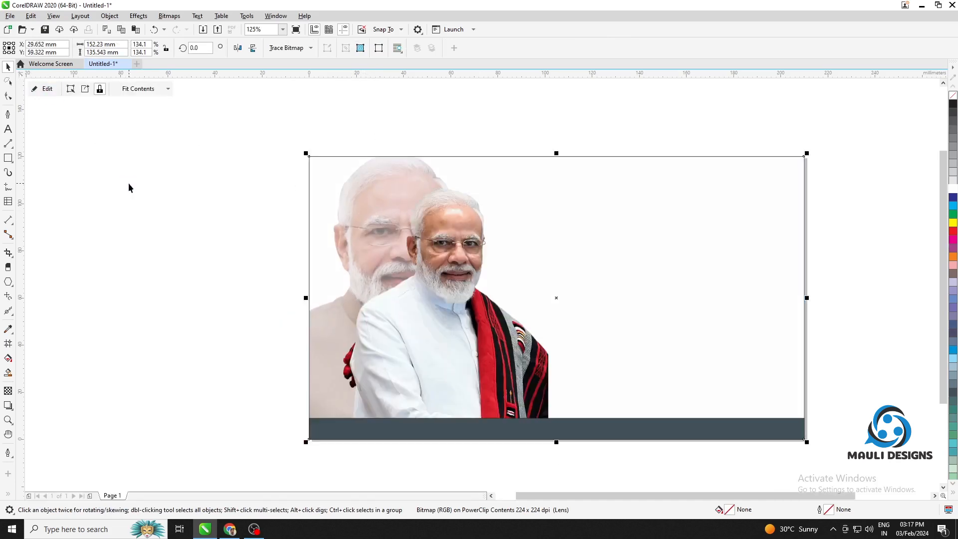
pyautogui.click(127, 183)
pyautogui.moveTo(488, 256); pyautogui.dragTo(387, 260)
pyautogui.moveTo(385, 301); pyautogui.dragTo(409, 270)
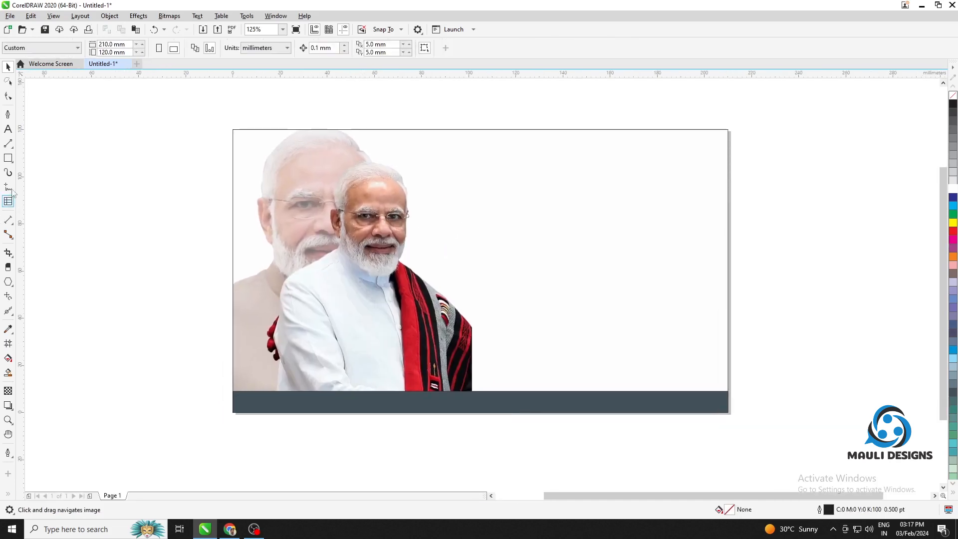
# Switch to Google Chrome and get ready to enter a web search in the blank tab
pyautogui.click(229, 528)
pyautogui.click(381, 34)
pyautogui.write('narendra')
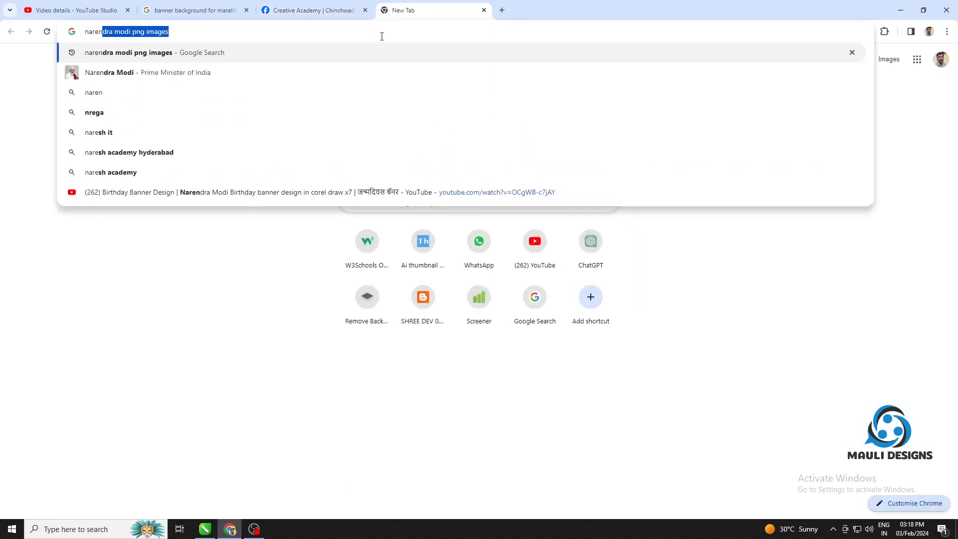
pyautogui.press('BackSpace')
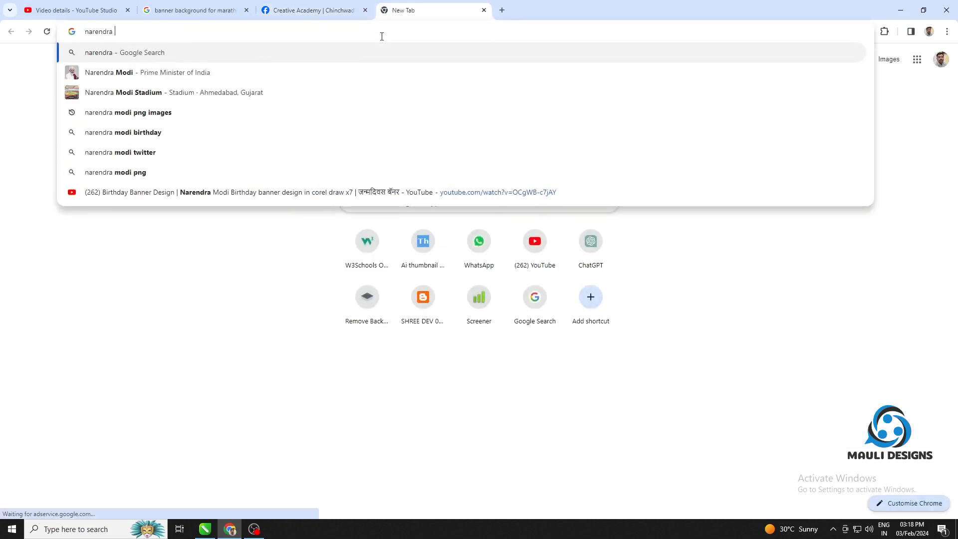
pyautogui.press('BackSpace')
pyautogui.press('BackSpace')
pyautogui.press('BackSpace')
pyautogui.press('BackSpace')
pyautogui.press('BackSpace')
pyautogui.press('BackSpace')
pyautogui.press('BackSpace')
pyautogui.press('BackSpace')
# Search for "google input tool marathi" and open the online Google Input Tools try-out page
pyautogui.write('google')
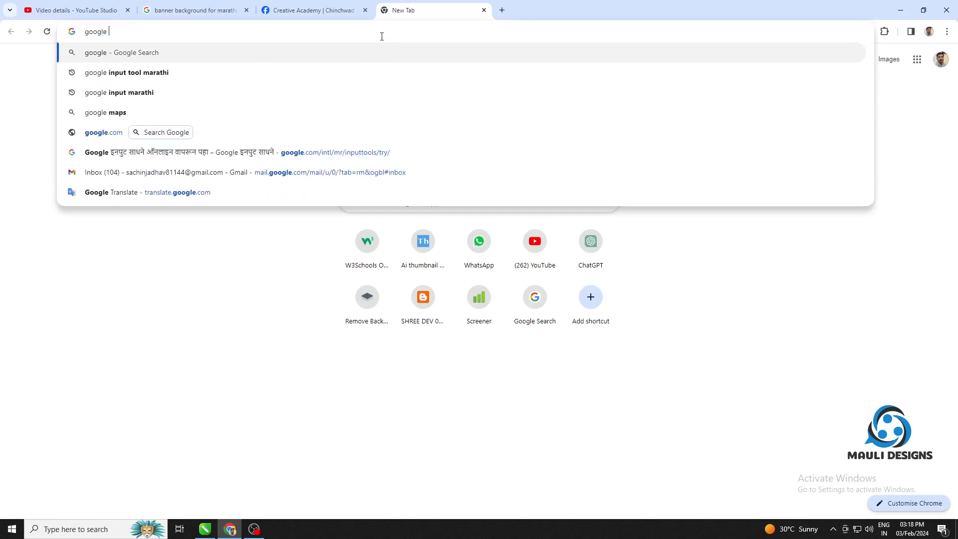
pyautogui.press('BackSpace')
pyautogui.press('BackSpace')
pyautogui.press('BackSpace')
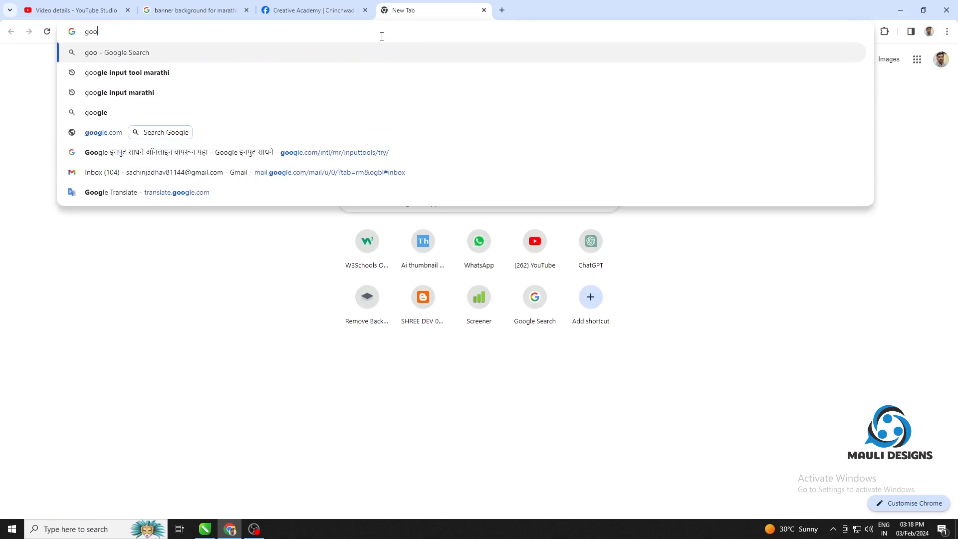
pyautogui.press('Down')
pyautogui.press('Down')
pyautogui.press('Up')
pyautogui.press('Return')
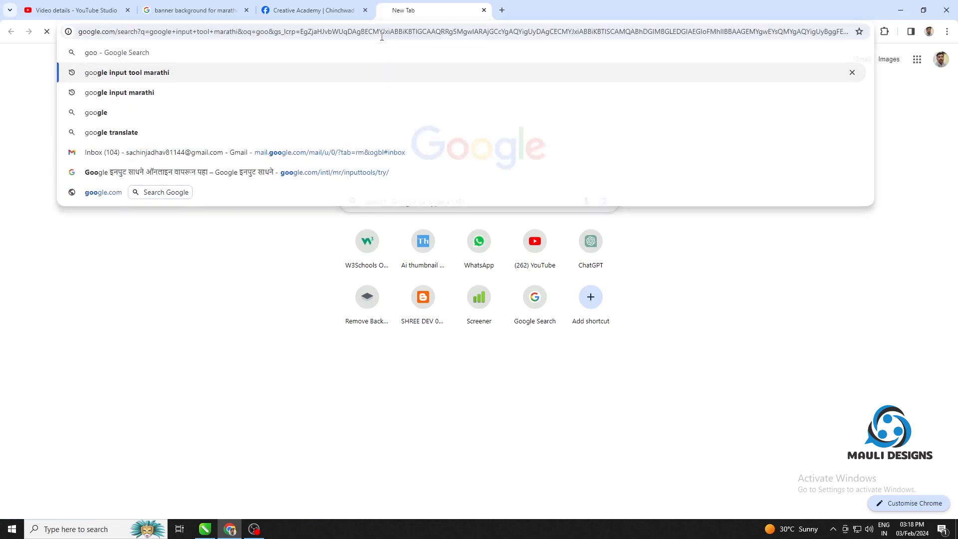
pyautogui.click(279, 286)
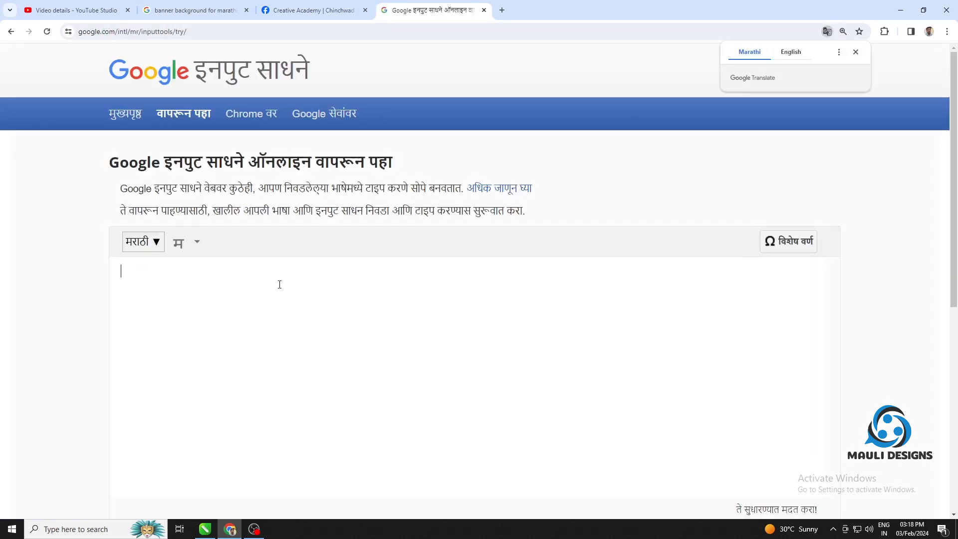
# Enter "प्राईम मिनिस्टर" as the first line by Marathi transliteration
pyautogui.write('prai')
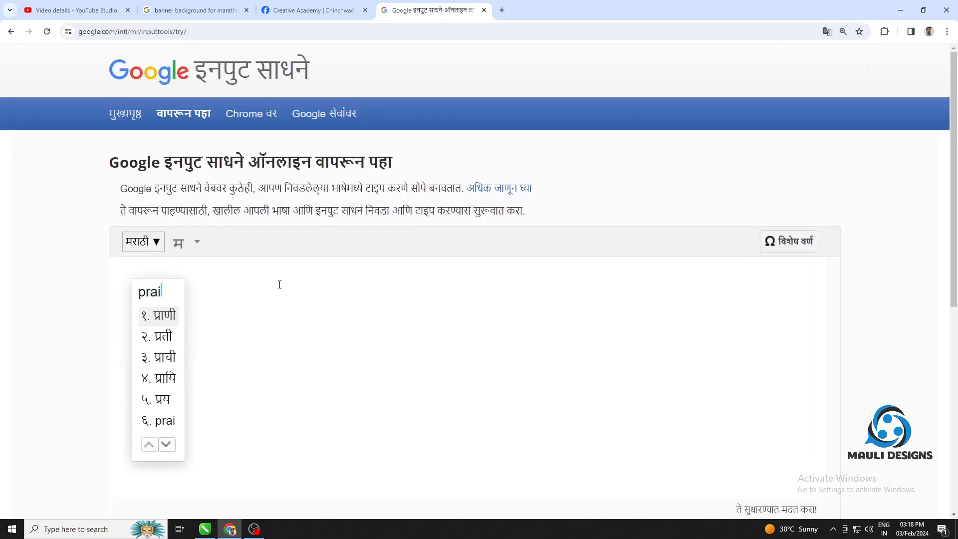
pyautogui.press('BackSpace')
pyautogui.press('BackSpace')
pyautogui.write('a')
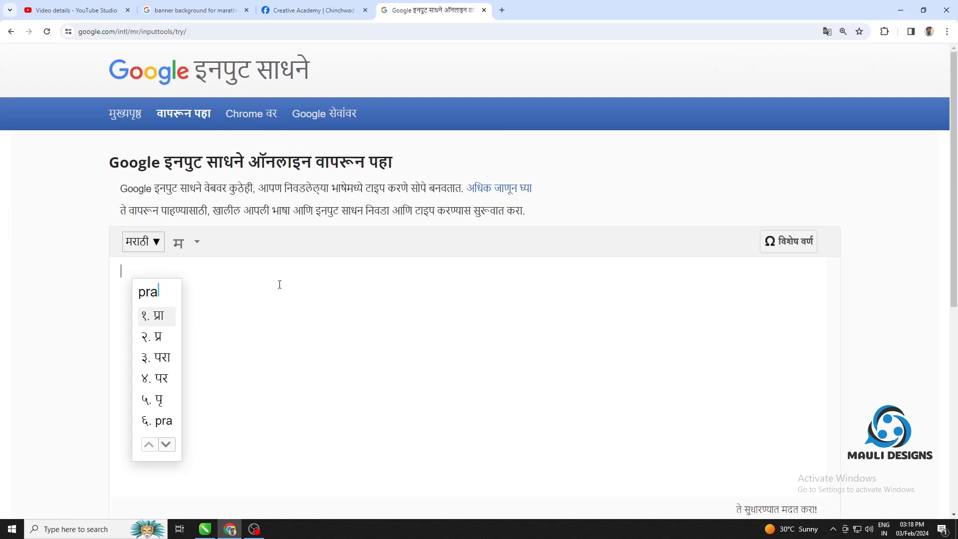
pyautogui.write('yim minis')
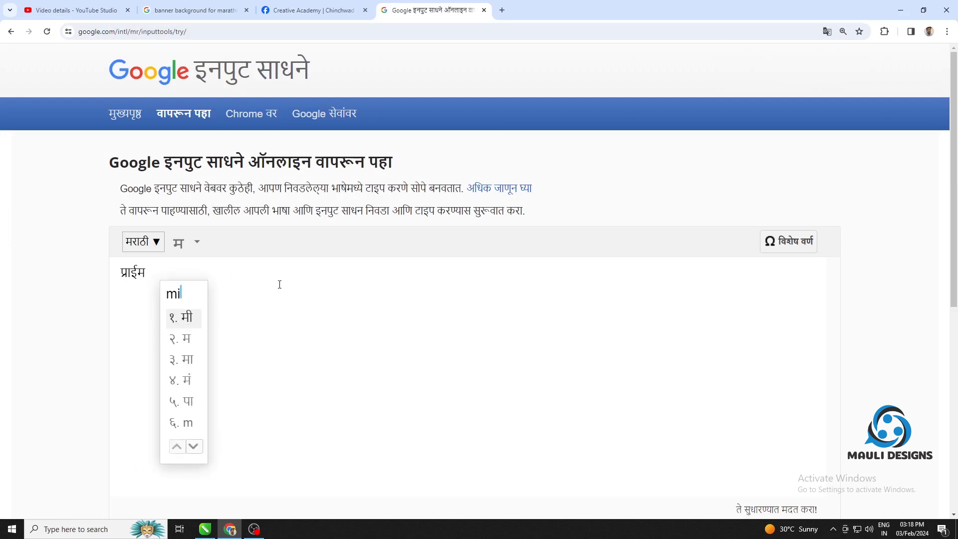
pyautogui.write('ter')
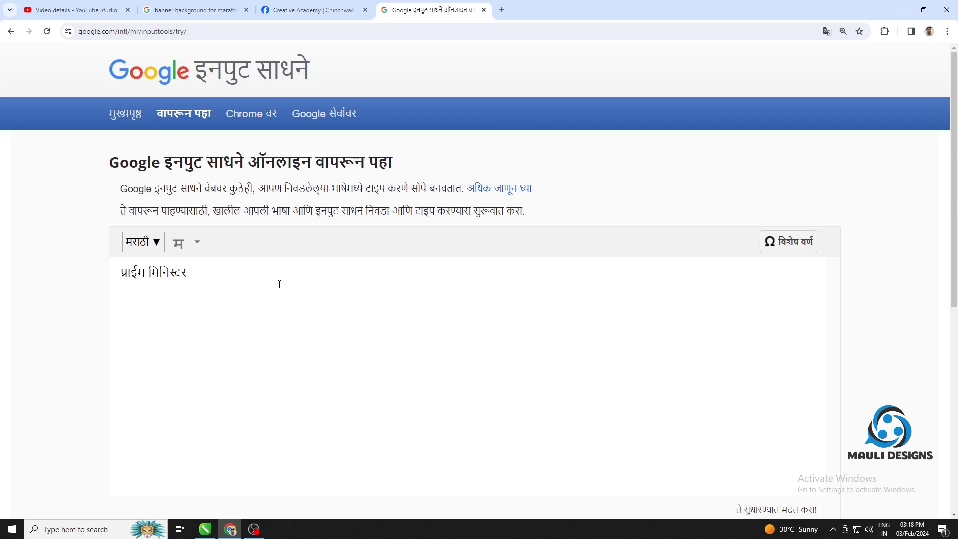
# Add "श्री नरेंद्र मोदी" as the second line of the transliterated text
pyautogui.press('Return')
pyautogui.write('shee')
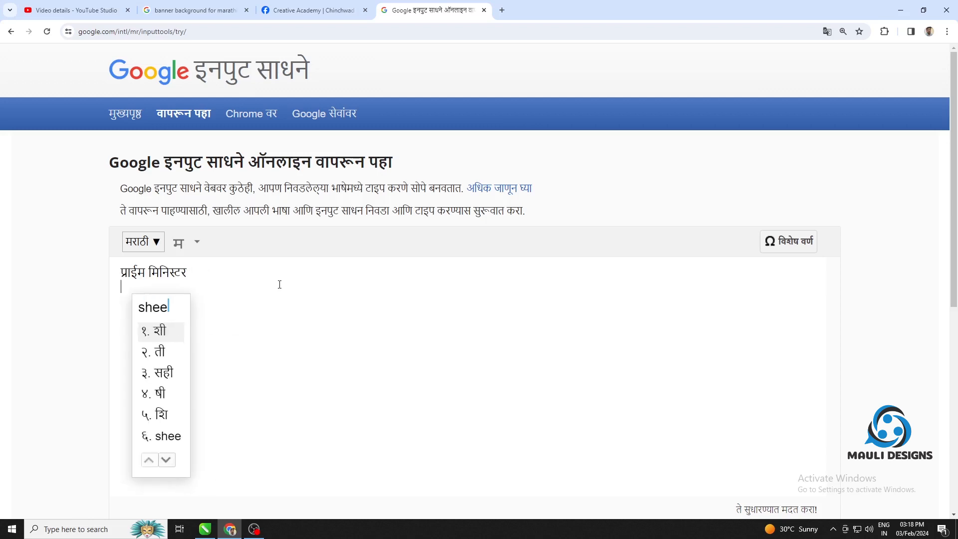
pyautogui.press('BackSpace')
pyautogui.write('ree')
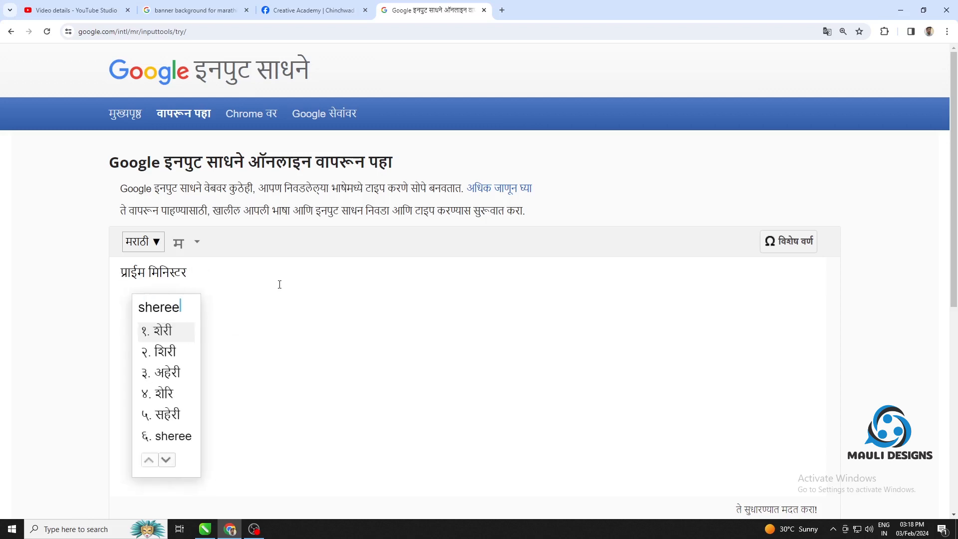
pyautogui.press('BackSpace')
pyautogui.press('BackSpace')
pyautogui.press('BackSpace')
pyautogui.press('BackSpace')
pyautogui.write('ree ')
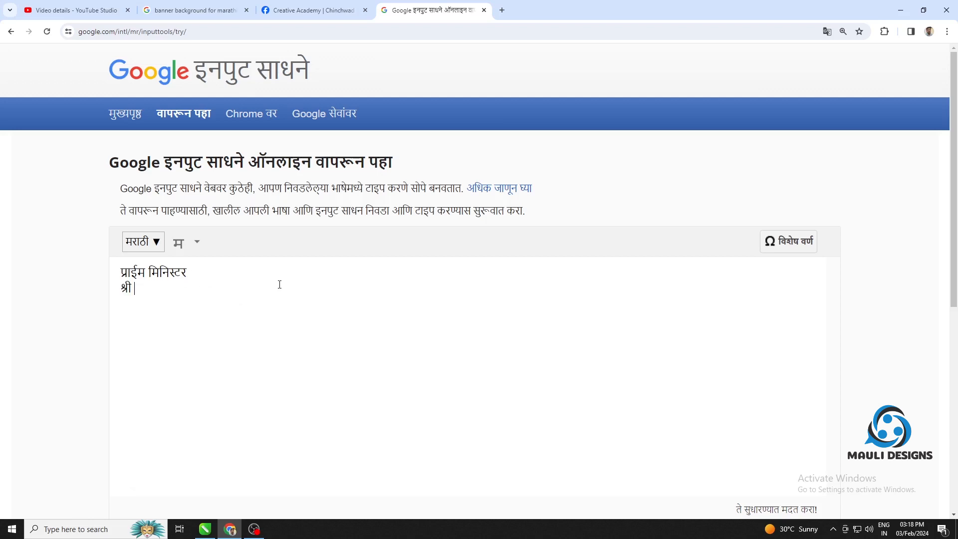
pyautogui.write('narendra ')
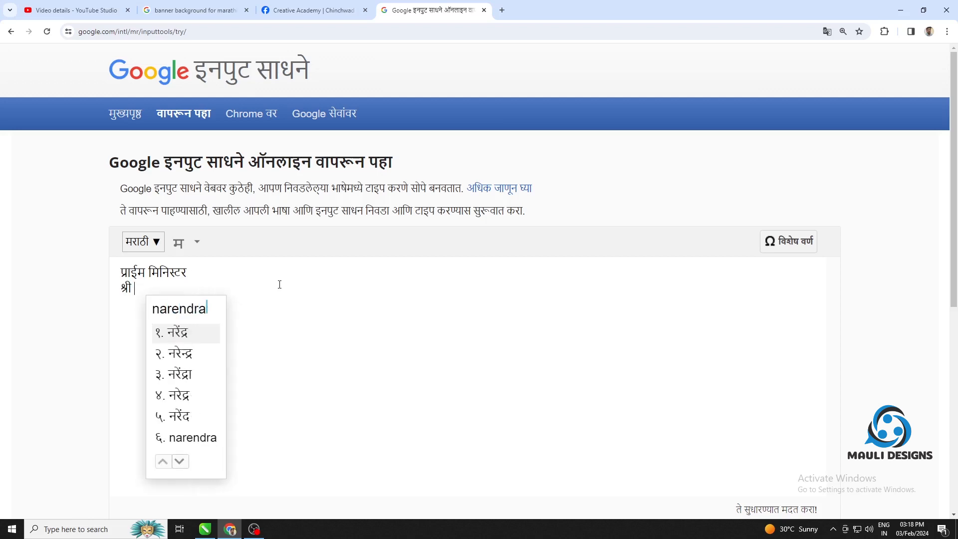
pyautogui.write('modi')
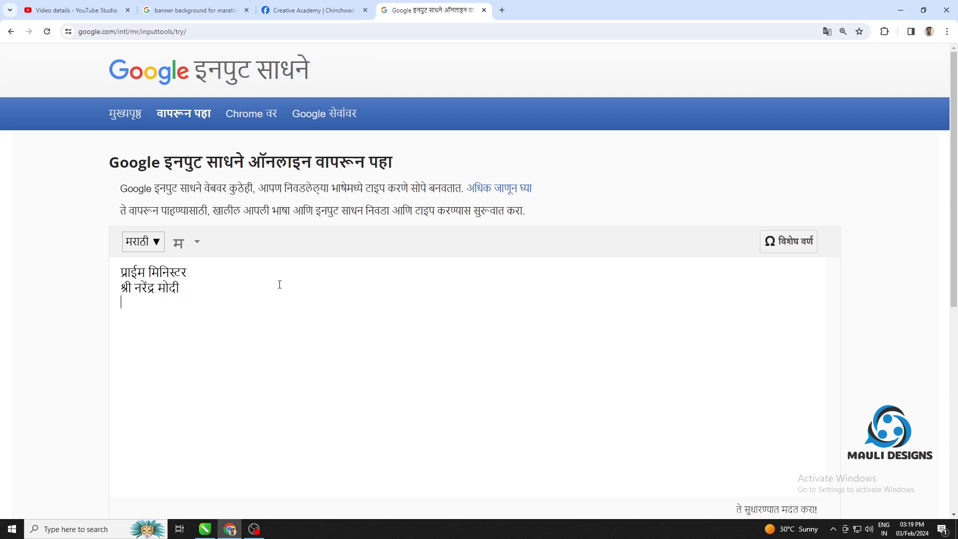
# Add the greeting "जन्म दिन की हार्दिक शुभकामनाये" as the third line of text
pyautogui.press('Return')
pyautogui.write('ja')
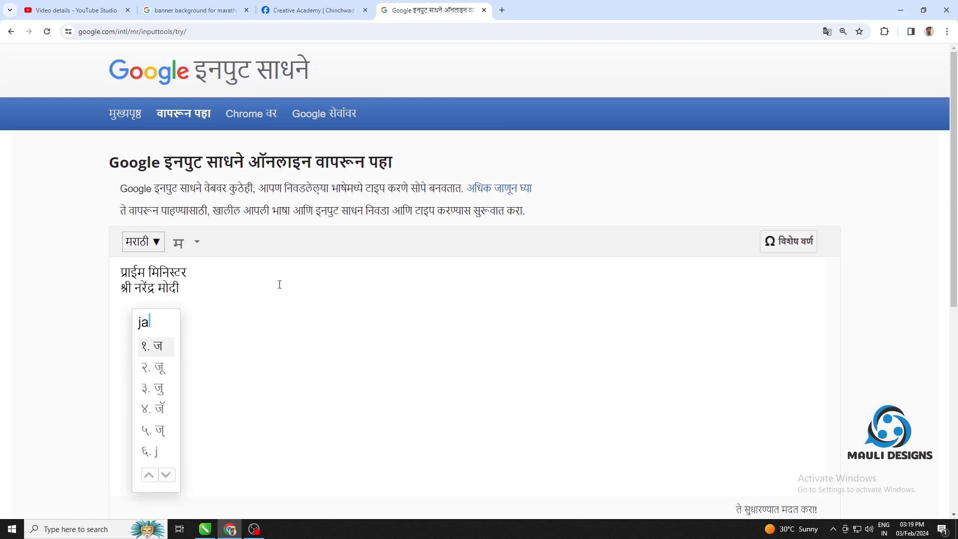
pyautogui.write('nm din ki')
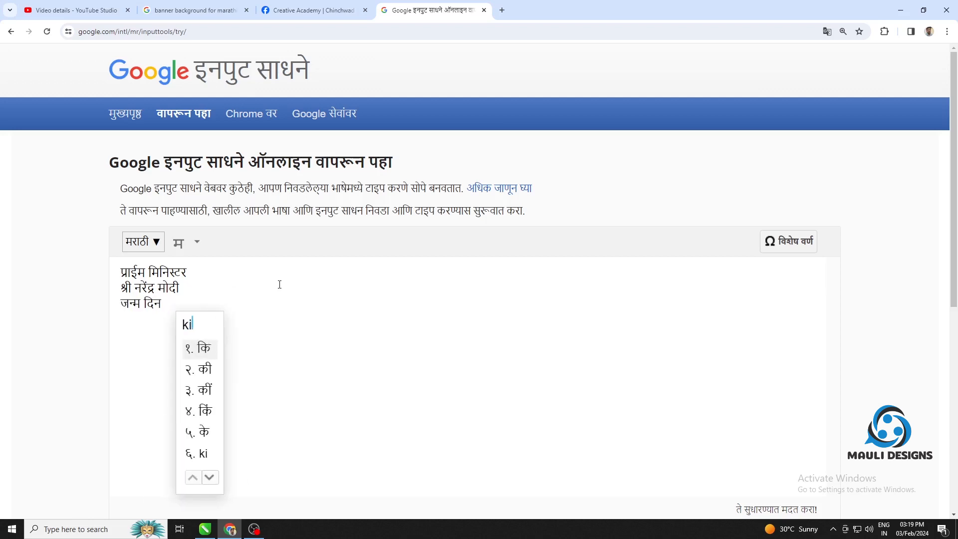
pyautogui.press('Down')
pyautogui.press('Down')
pyautogui.press('Up')
pyautogui.press('space')
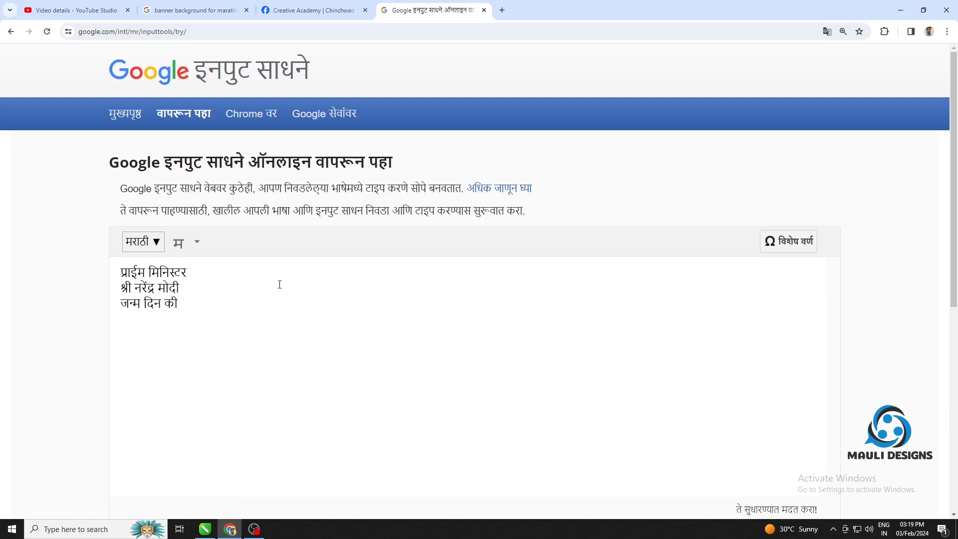
pyautogui.write('hardik shubkamna')
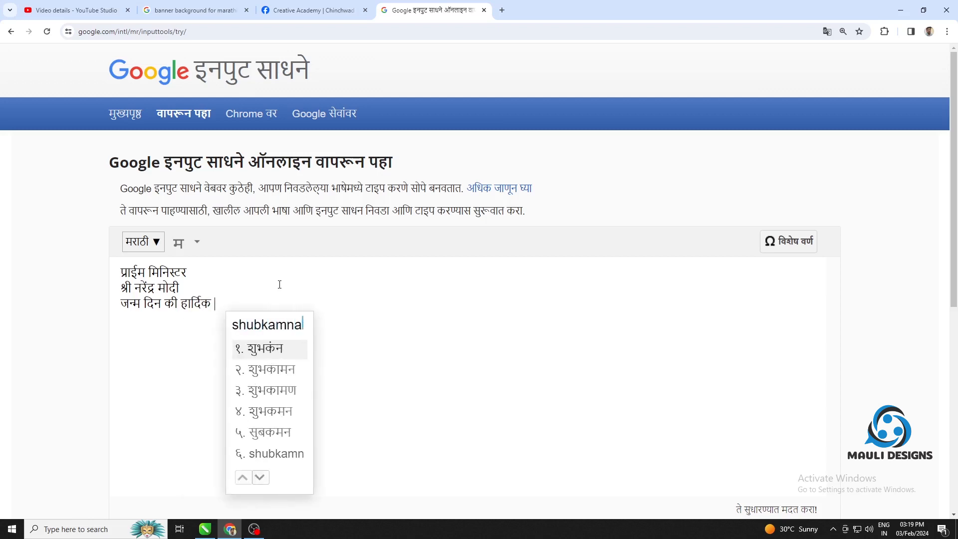
pyautogui.write('ye')
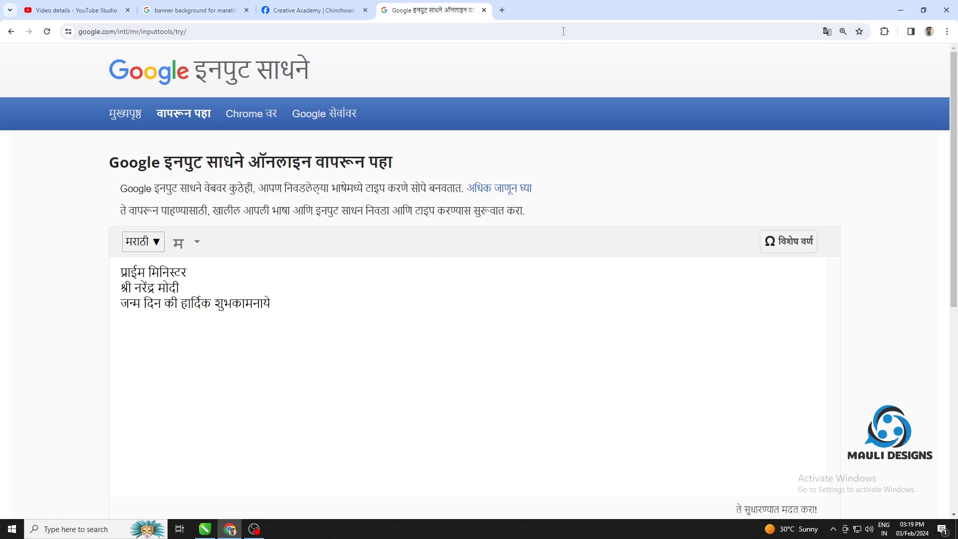
# Search the web for "narendra modi birthday" in a new browser tab
pyautogui.click(500, 20)
pyautogui.write('nare')
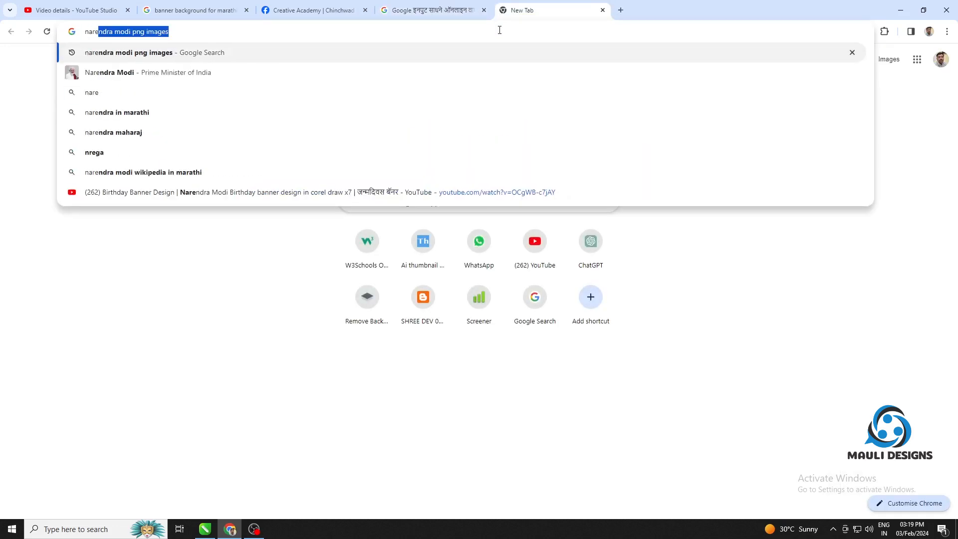
pyautogui.write('ndra modi ')
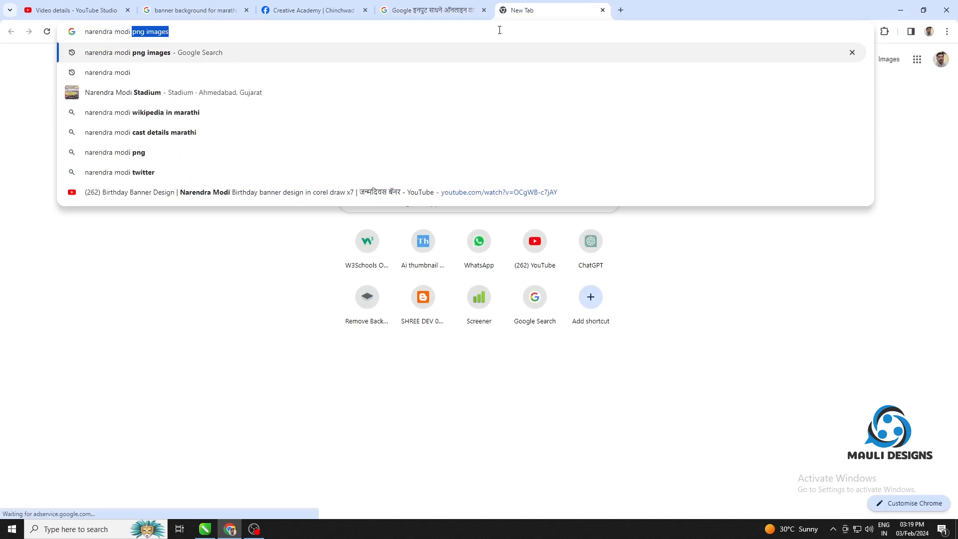
pyautogui.write('birtd')
pyautogui.press('Down')
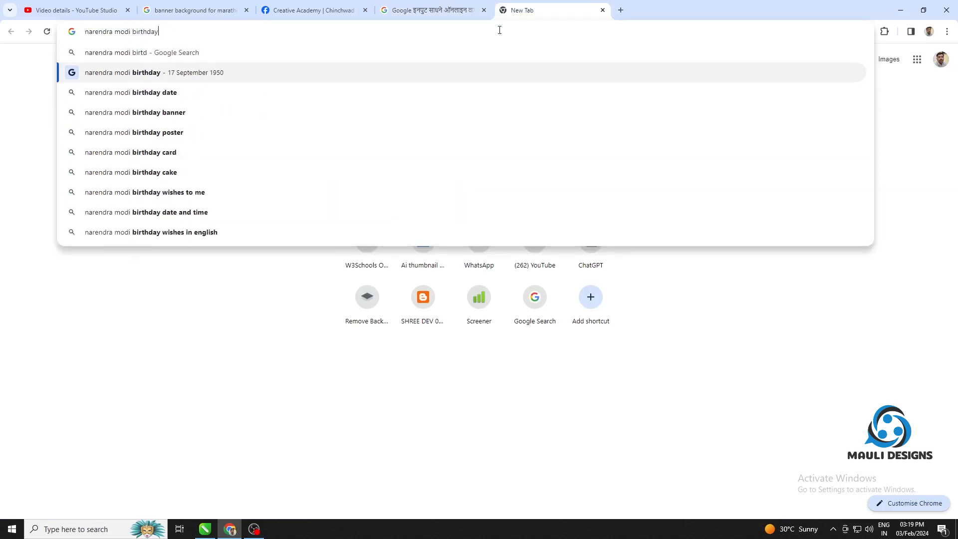
pyautogui.press('Return')
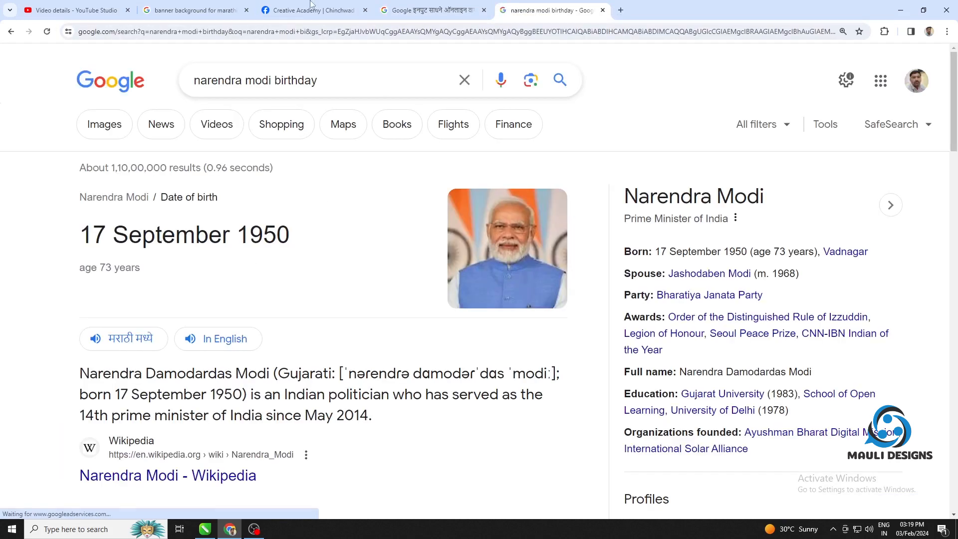
# Return to the Marathi transliteration page
pyautogui.click(429, 10)
pyautogui.write('s')
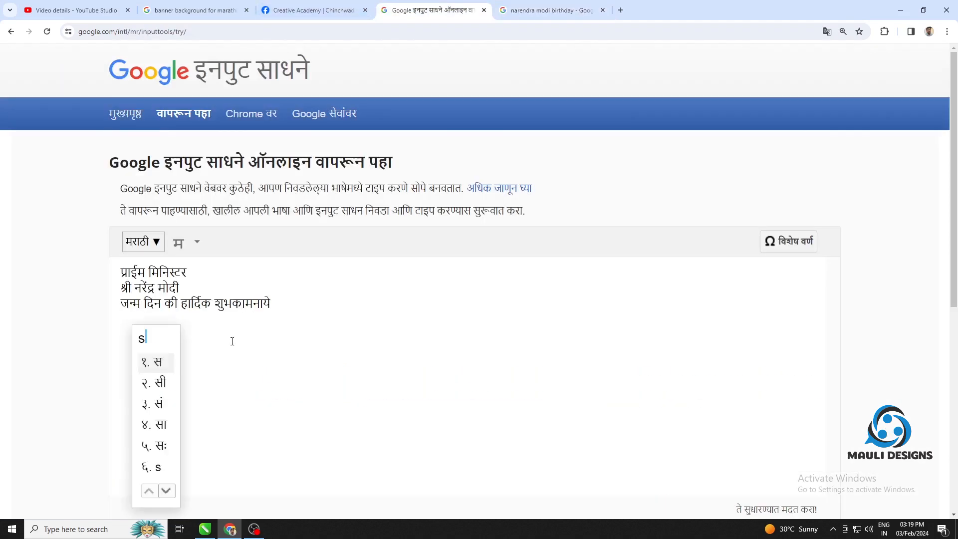
pyautogui.write('ep')
pyautogui.press('BackSpace')
pyautogui.press('BackSpace')
pyautogui.press('BackSpace')
pyautogui.press('BackSpace')
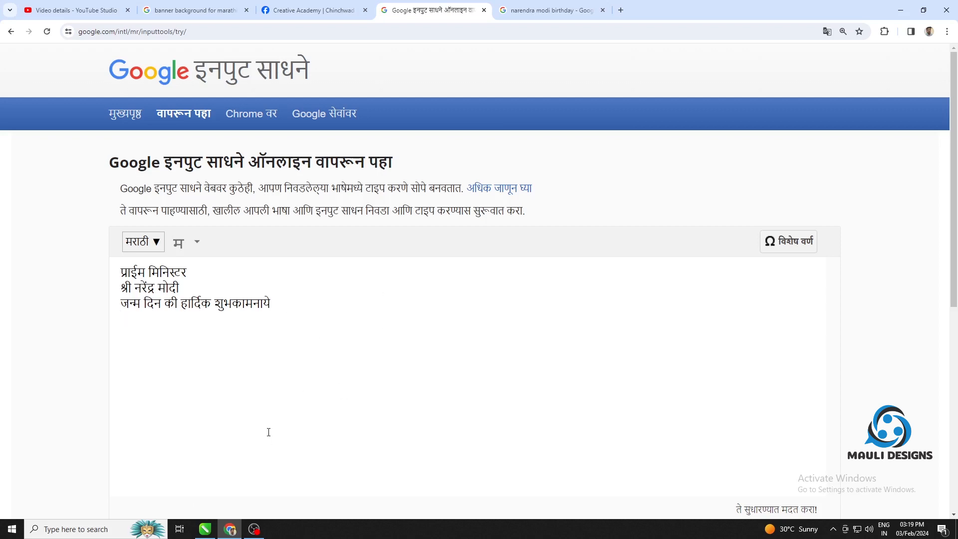
# Start a fourth line of the transliterated text with the word "शुभेच्छुक"
pyautogui.press('Return')
pyautogui.write('sh')
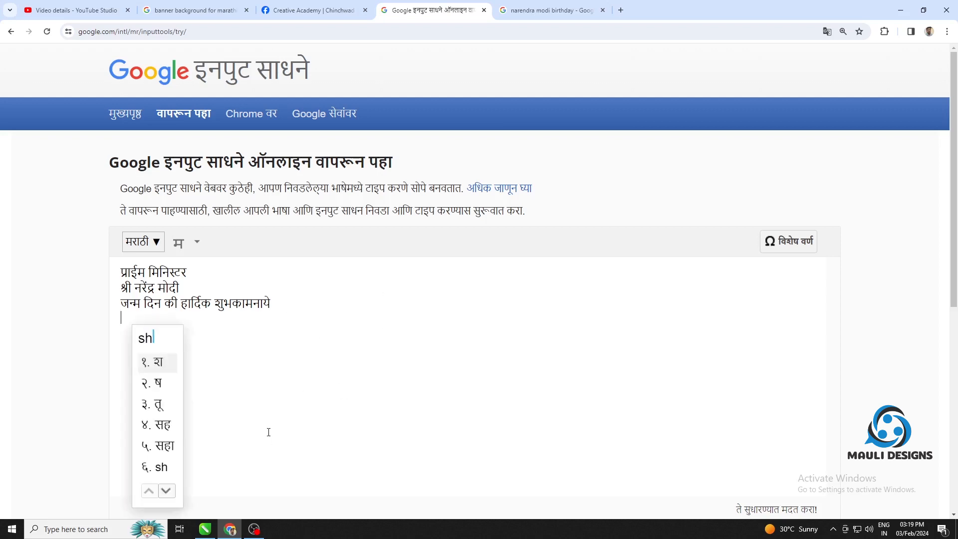
pyautogui.write('ubecchuk')
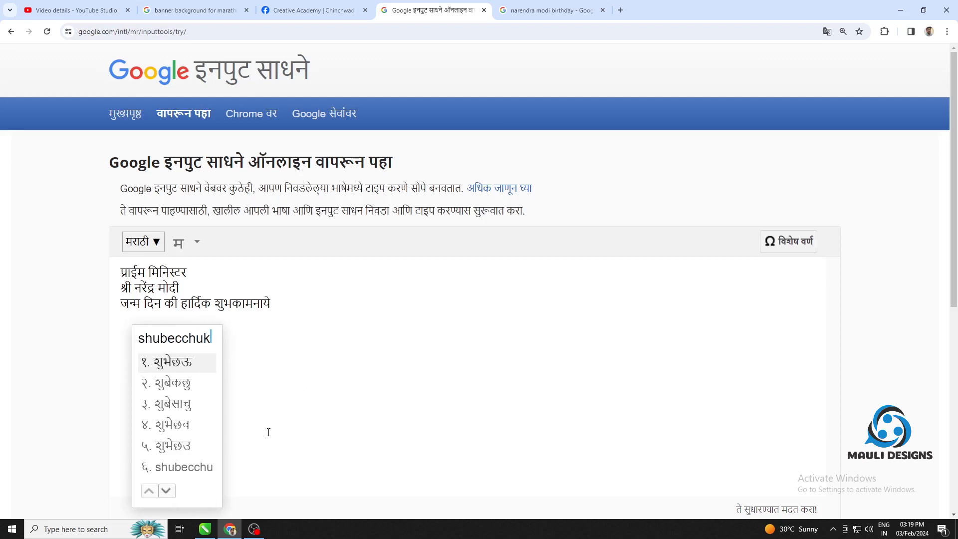
pyautogui.press('BackSpace')
pyautogui.press('BackSpace')
pyautogui.press('BackSpace')
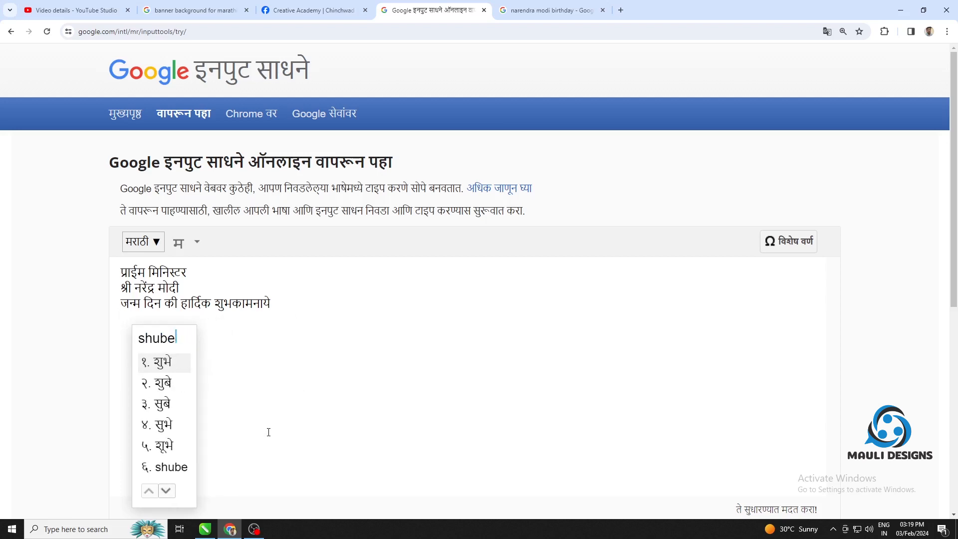
pyautogui.write('chuk')
pyautogui.press('space')
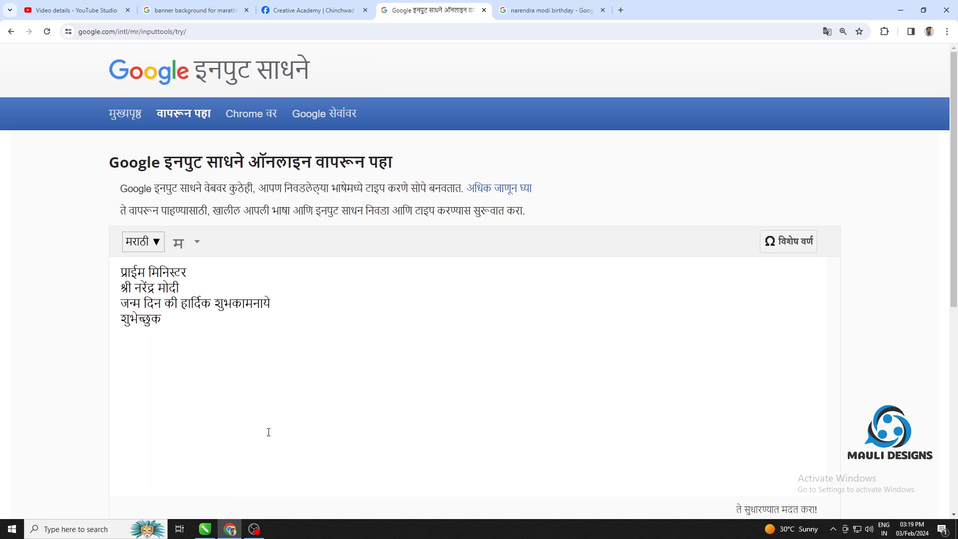
pyautogui.write('pran')
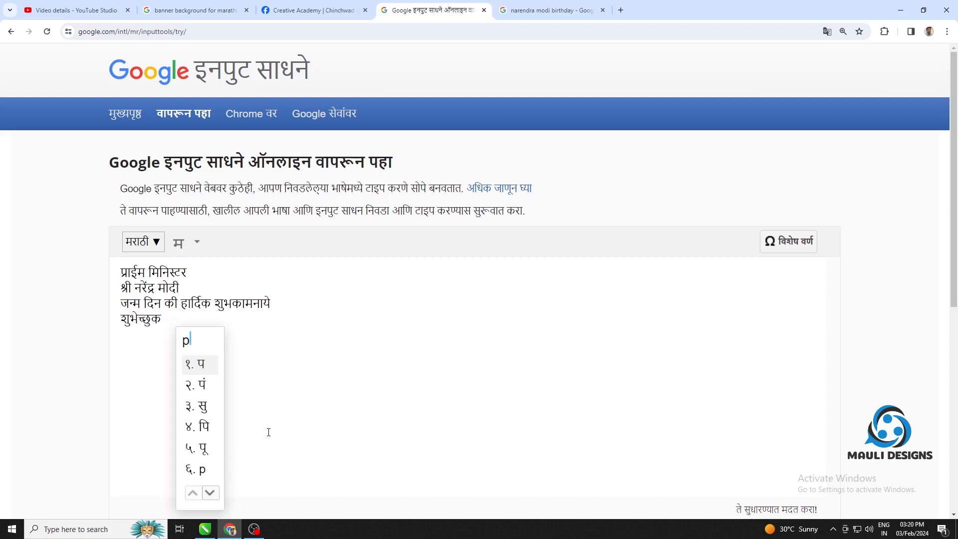
pyautogui.press('BackSpace')
pyautogui.press('BackSpace')
pyautogui.press('BackSpace')
pyautogui.press('BackSpace')
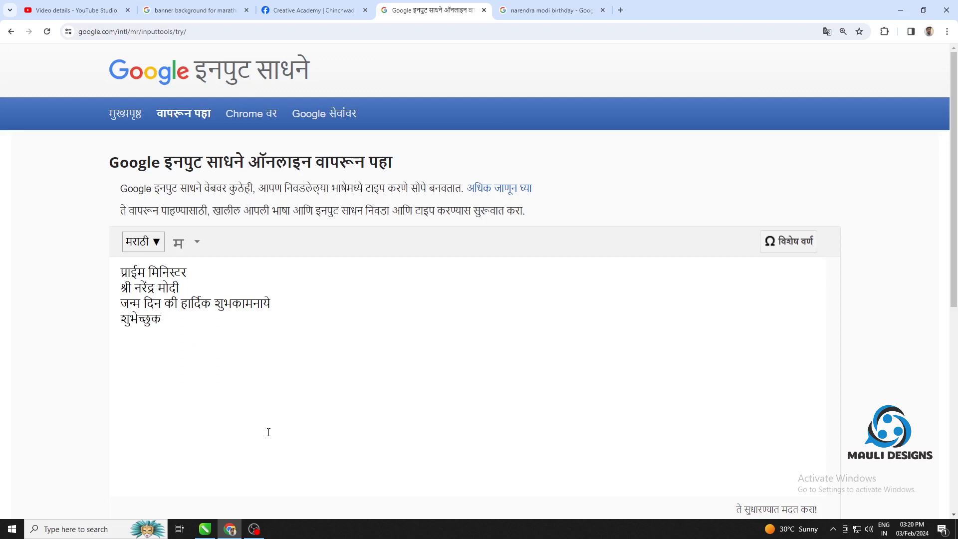
# Continue the fourth line with the words "माउली डिझाईन"
pyautogui.write('mauli')
pyautogui.press('space')
pyautogui.write('de')
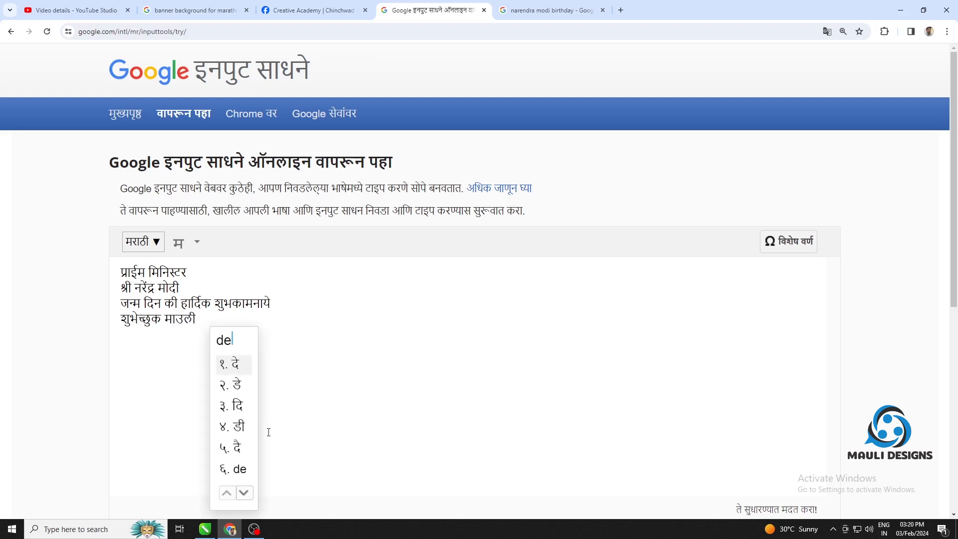
pyautogui.write('zayin')
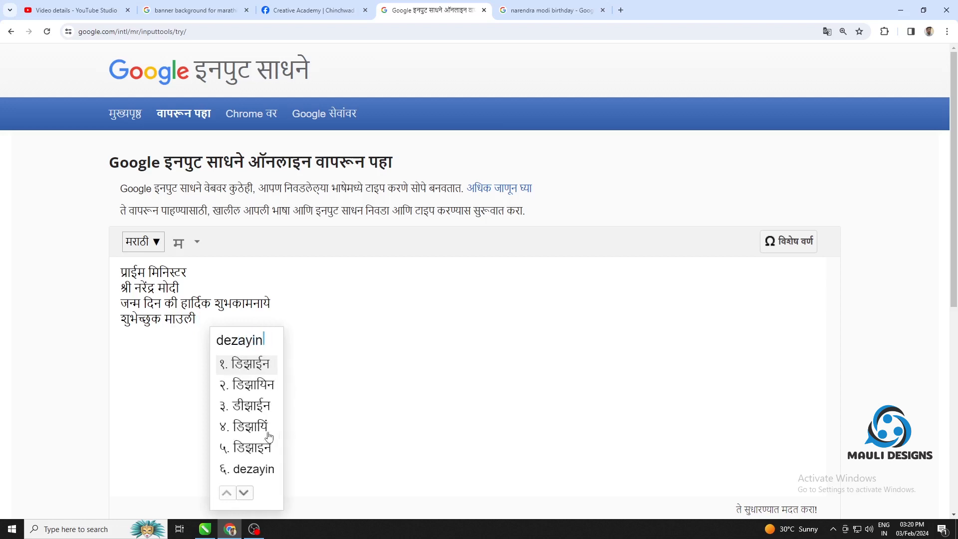
pyautogui.press('space')
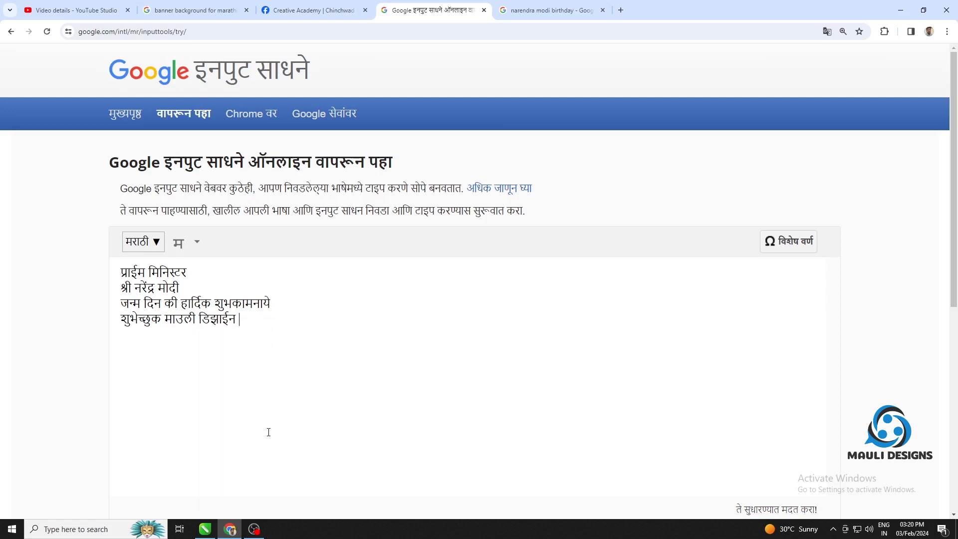
# Add "यु ट्यूब चॅनल" to the fourth line, choosing the "ट्यूब" suggestion for the second word
pyautogui.write('yo')
pyautogui.press('space')
pyautogui.write('yu')
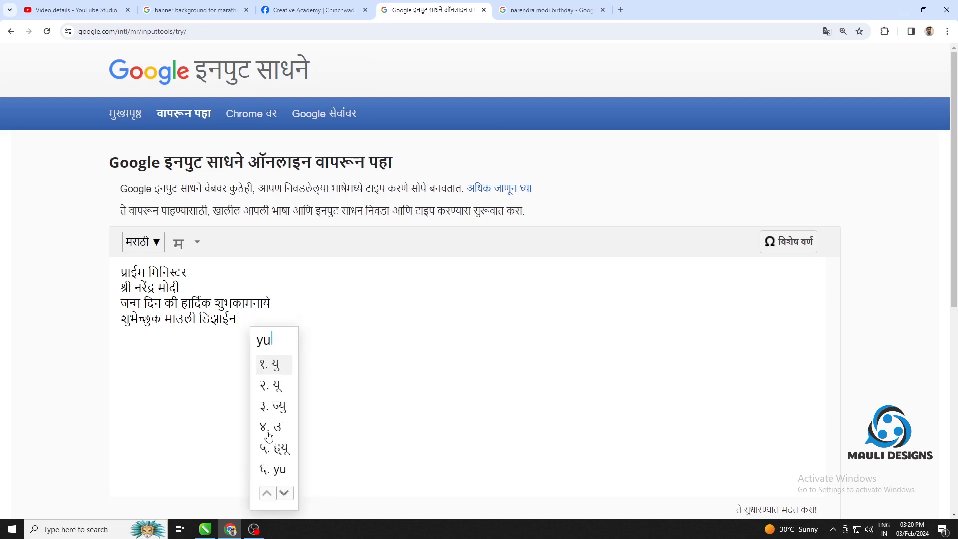
pyautogui.press('space')
pyautogui.write('tub')
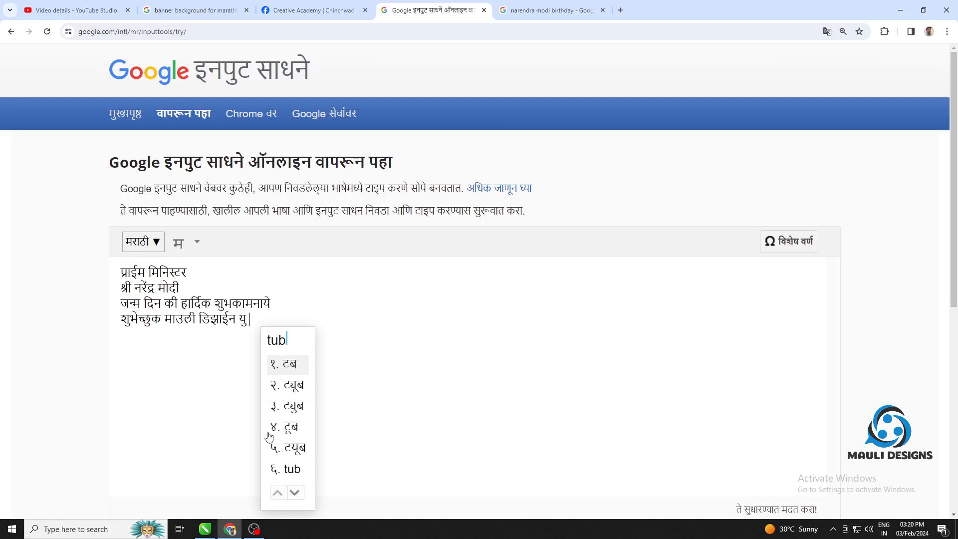
pyautogui.write('2channl')
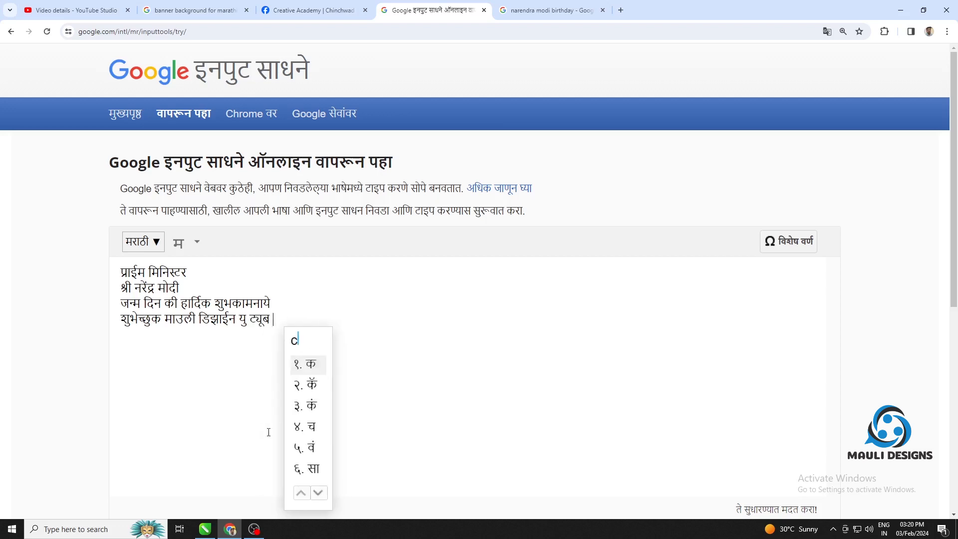
pyautogui.press('space')
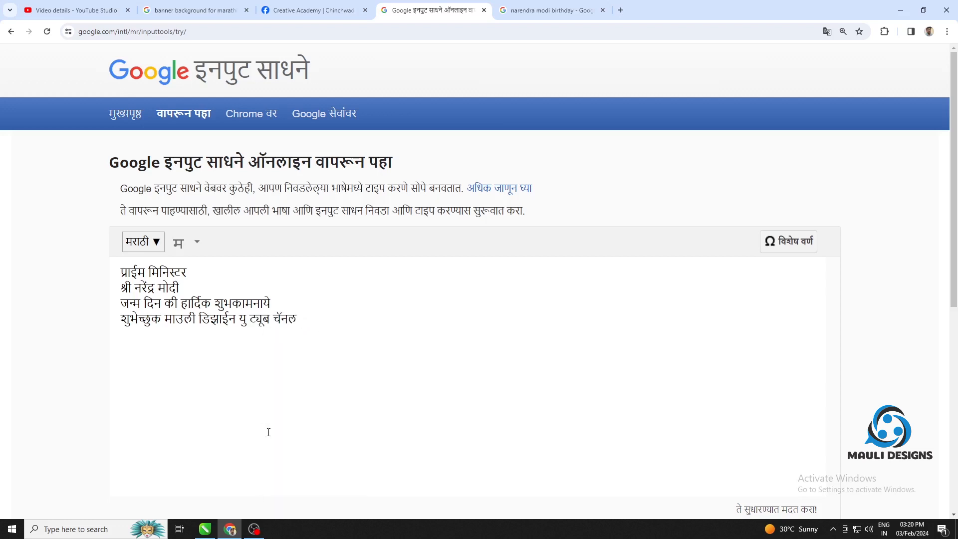
# Complete the fourth line with "& फ्रेंड सर्कल"
pyautogui.write('& frend')
pyautogui.press('space')
pyautogui.write('cer')
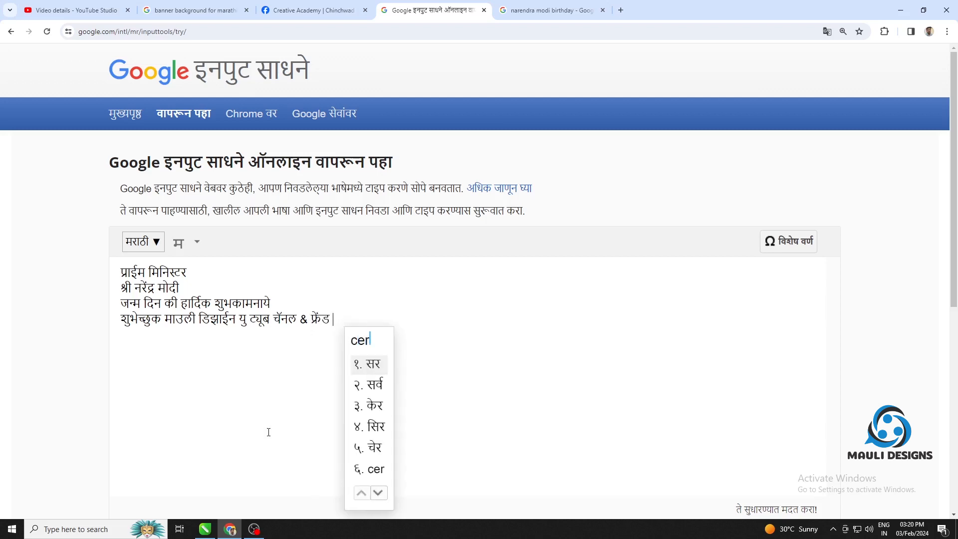
pyautogui.write('kal')
pyautogui.press('space')
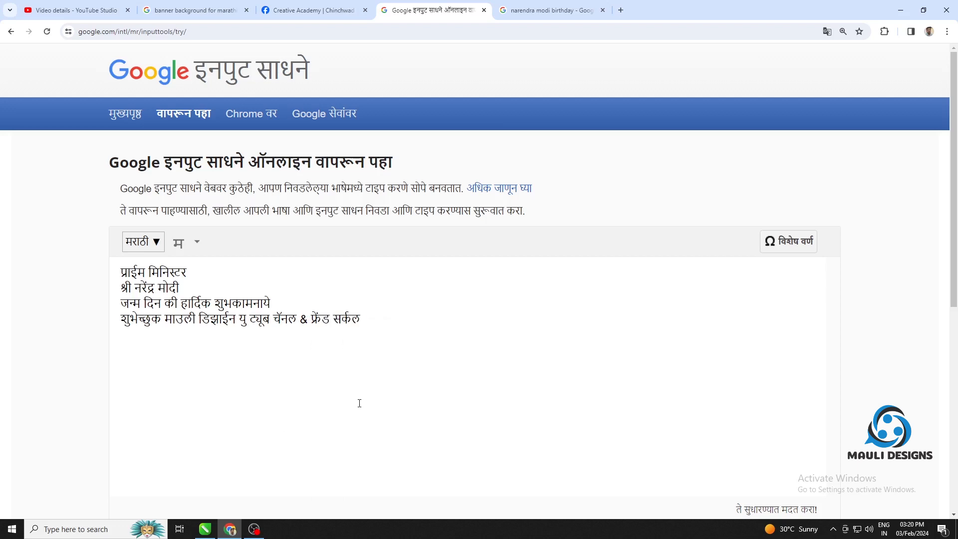
# Copy all four Marathi lines and open the shreedev702 to unicode to shreedev702 converter on tounicode.blogspot.com in a new browser tab
pyautogui.moveTo(367, 321); pyautogui.dragTo(101, 269)
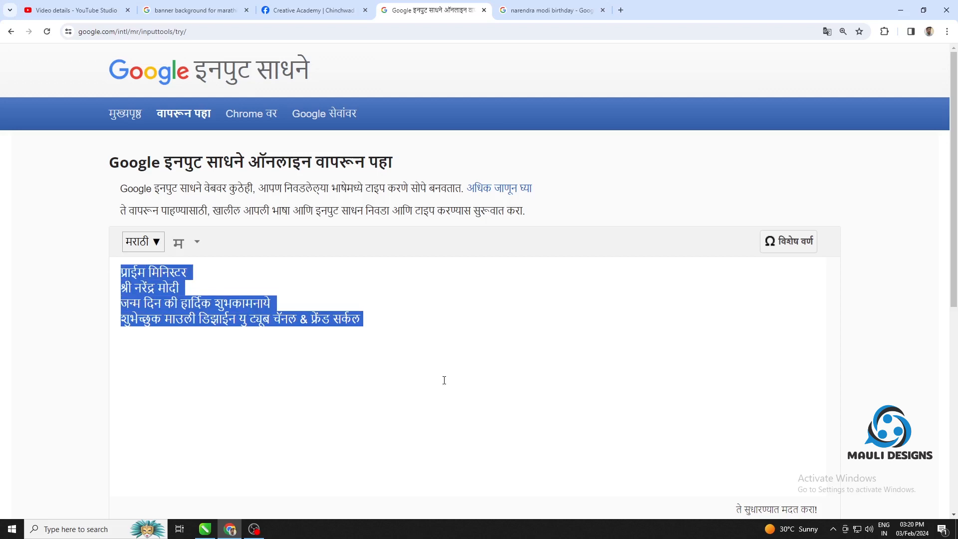
pyautogui.click(622, 10)
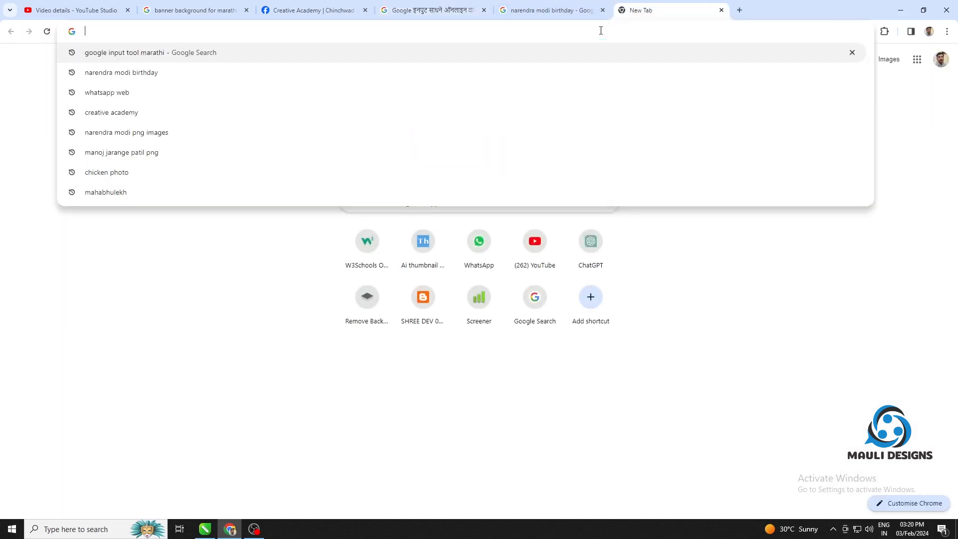
pyautogui.write('to unicode')
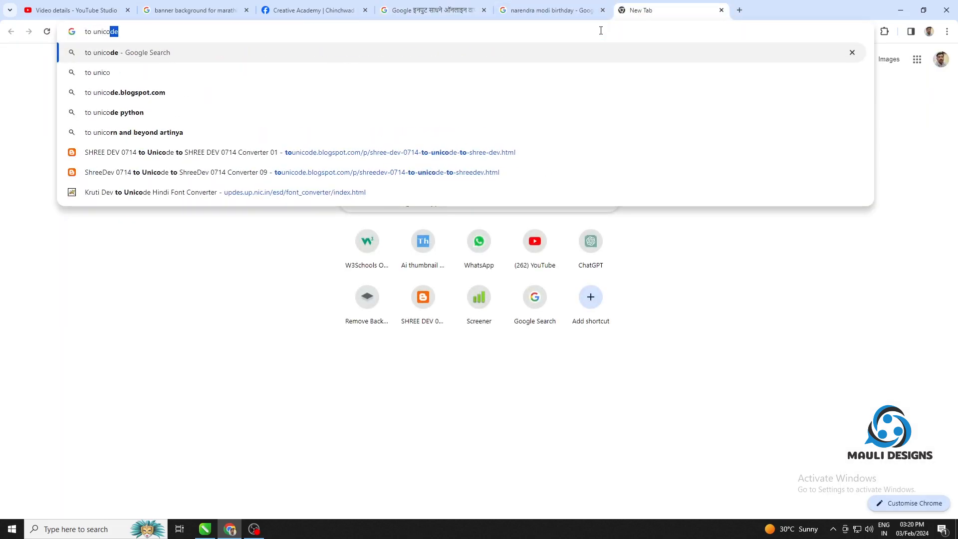
pyautogui.press('Down')
pyautogui.press('Down')
pyautogui.press('Down')
pyautogui.press('Down')
pyautogui.press('Down')
pyautogui.write('.')
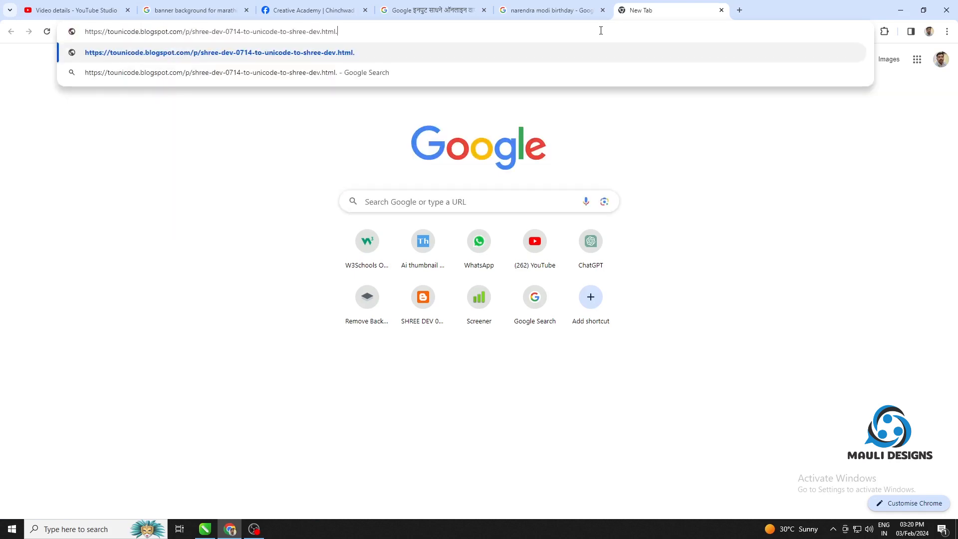
pyautogui.click(366, 52)
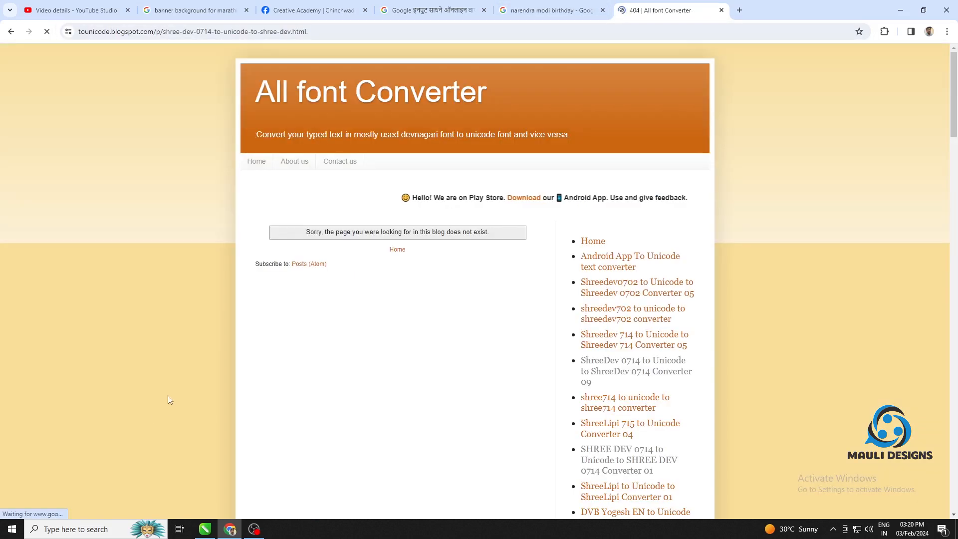
pyautogui.click(602, 309)
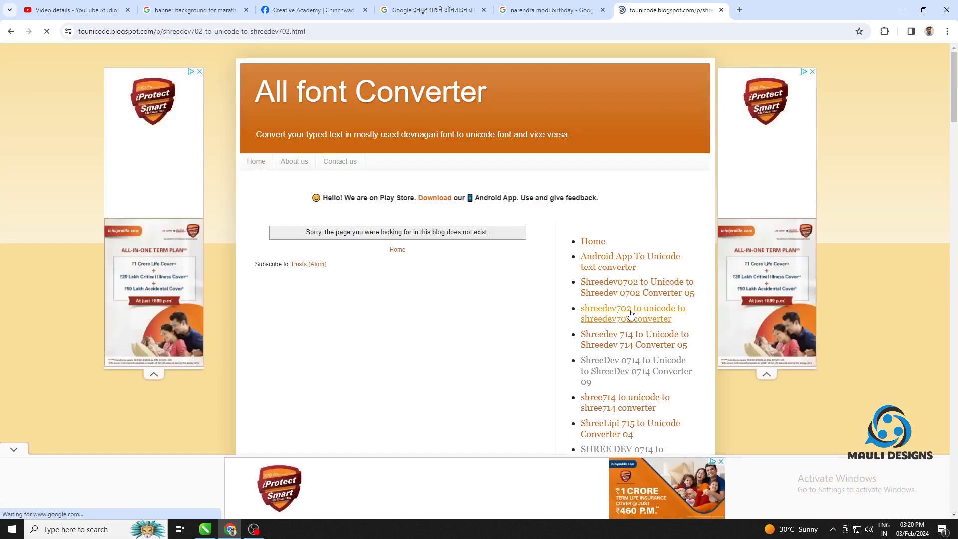
# Paste the Marathi lines as the Unicode text, convert them to Shreedev0702 and copy the converted text
pyautogui.scroll(-13, 413, 294)
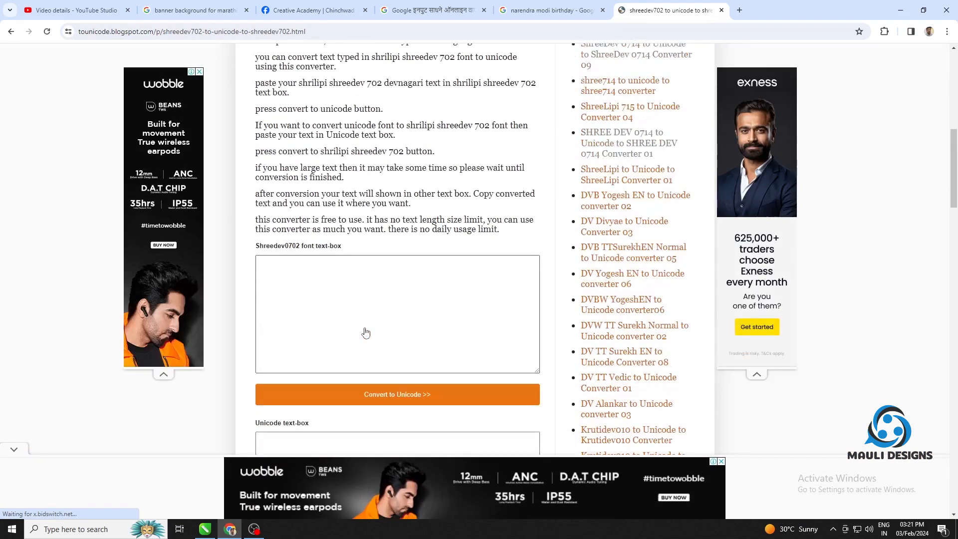
pyautogui.click(365, 327)
pyautogui.write('प्राइम मिनिस्टर श्री नरेंद्र मोदी जन्म दिन की हार्दिक शुभकामनाये शुभेच्छुक माउली डिझाईन यु ट्यूब चॅनल & फ्रेंड सर्कल')
pyautogui.scroll(-2, 364, 334)
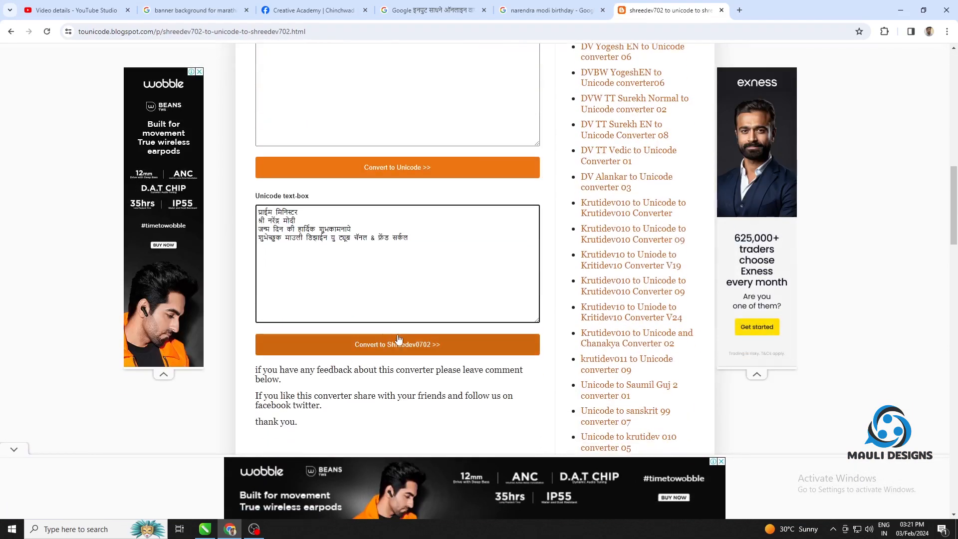
pyautogui.click(410, 345)
pyautogui.scroll(2, 449, 285)
pyautogui.moveTo(493, 167); pyautogui.dragTo(229, 130)
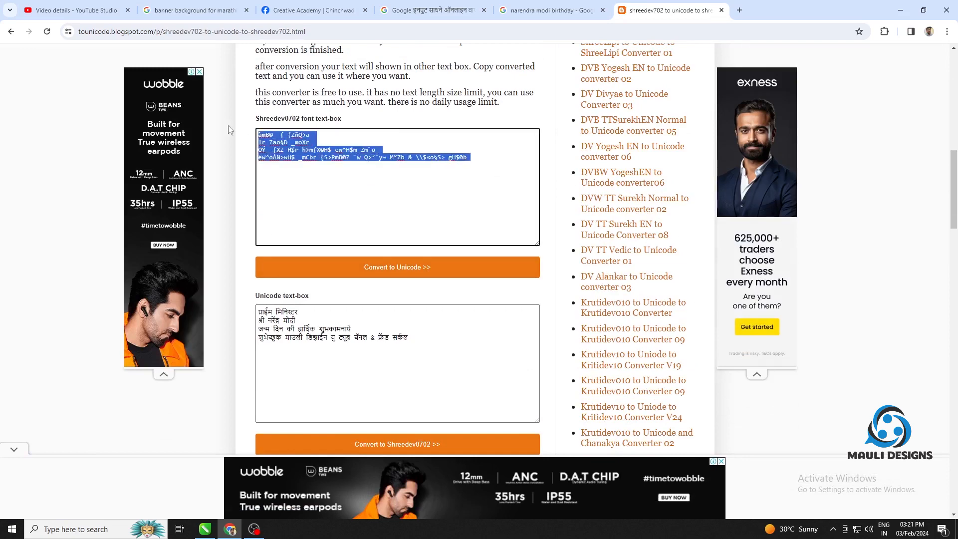
# Switch to CorelDRAW, paste the converted text as artistic text starting beside the page's upper left, and make it bold
pyautogui.click(205, 529)
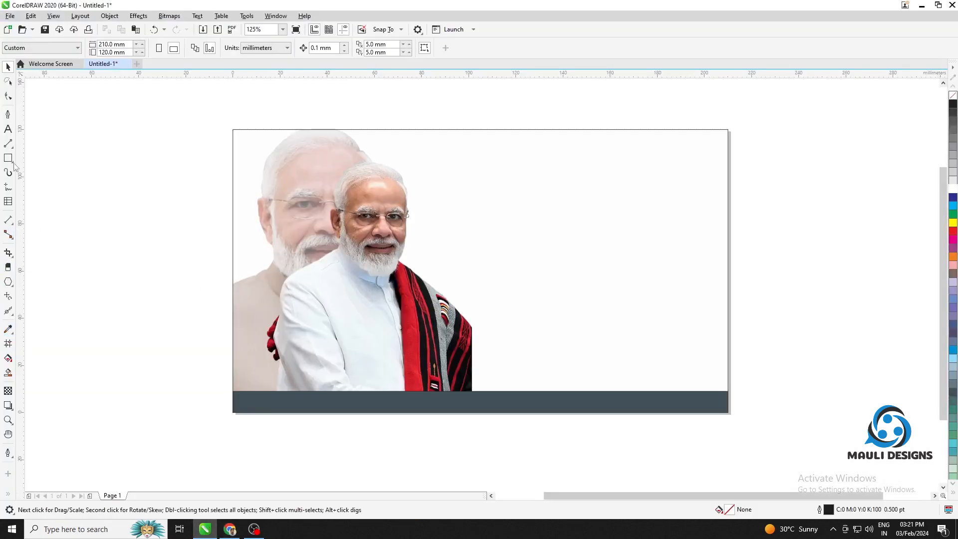
pyautogui.click(86, 152)
pyautogui.hotkey('ctrl', 'v')
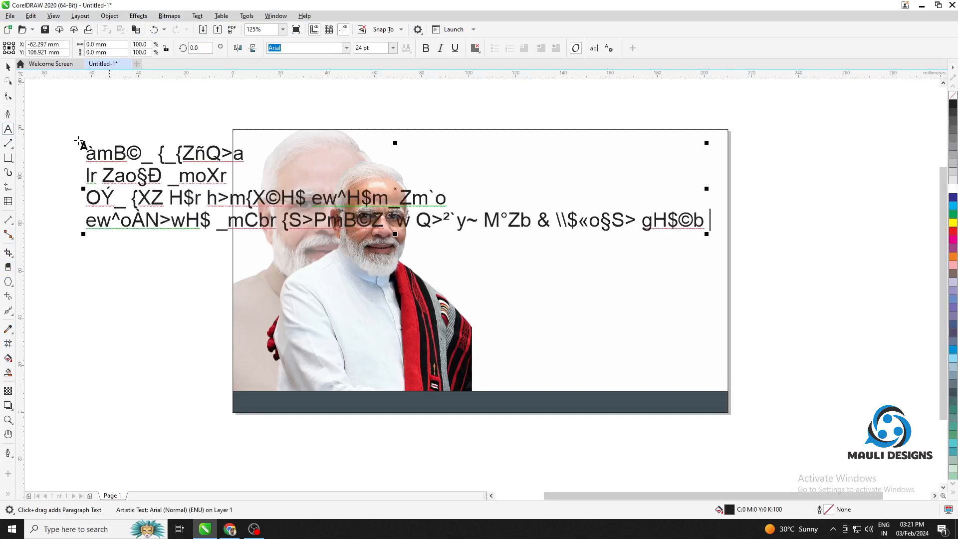
pyautogui.click(8, 69)
pyautogui.click(425, 48)
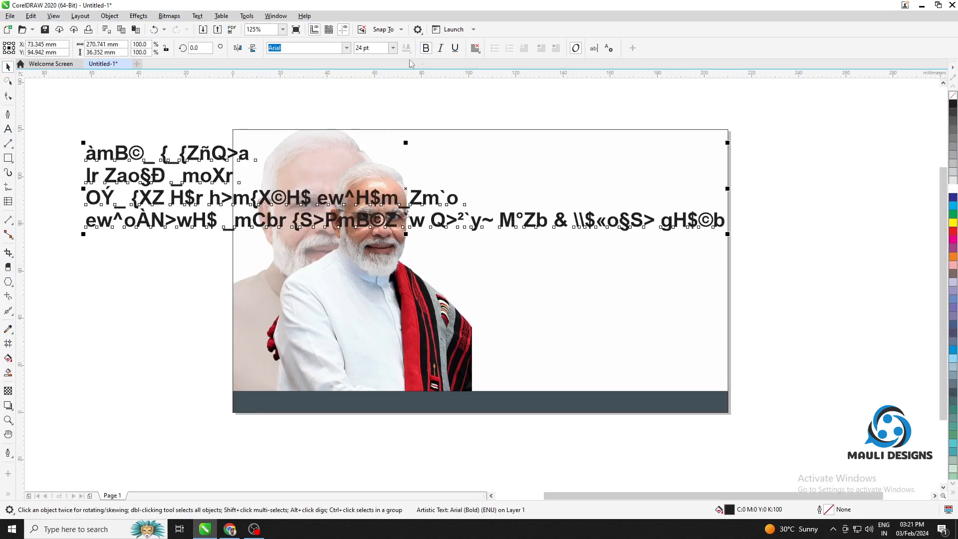
# Filter the fonts by "shree", preview the SHREE-DEV variants on the pasted Marathi text and set it in SHREE-DEV-1027
pyautogui.click(347, 48)
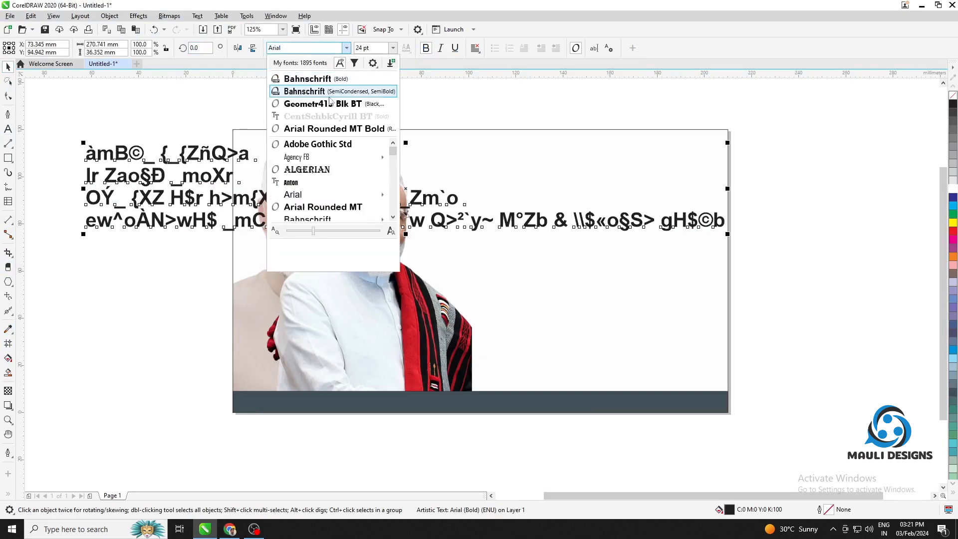
pyautogui.click(300, 48)
pyautogui.write('shr')
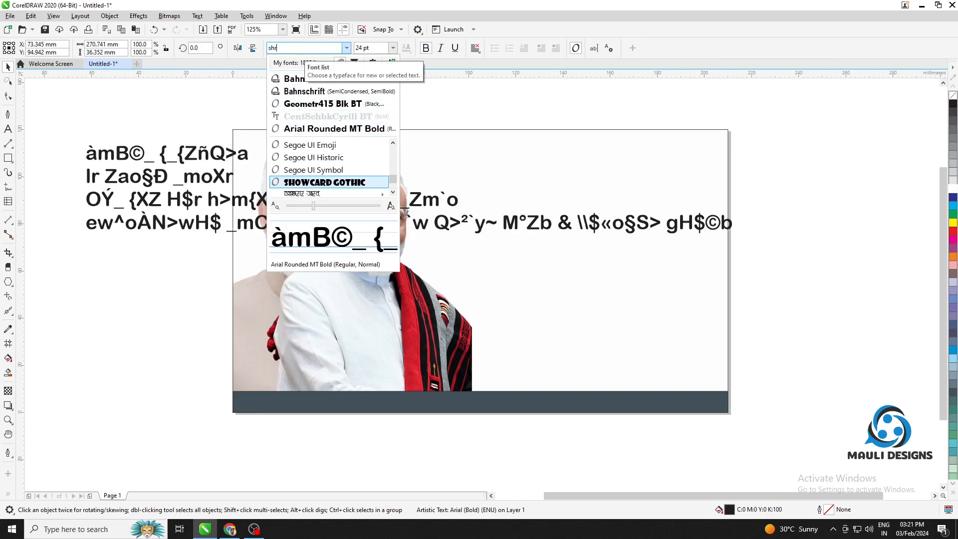
pyautogui.write('ee')
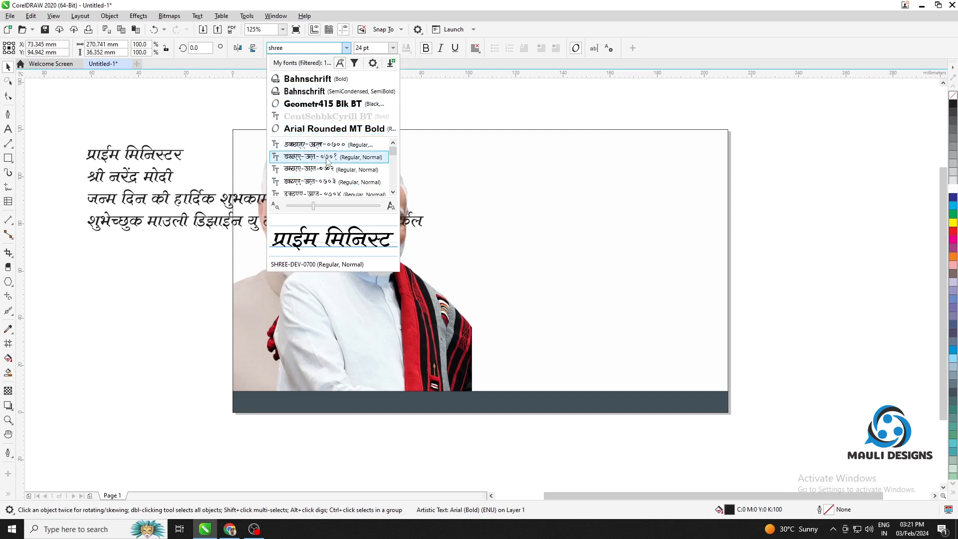
pyautogui.scroll(-3, 328, 167)
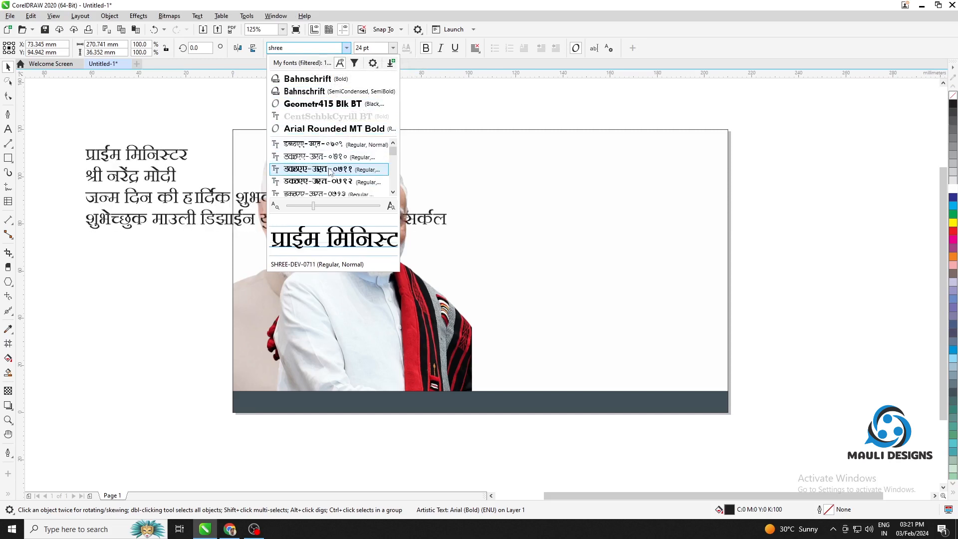
pyautogui.scroll(-1, 328, 183)
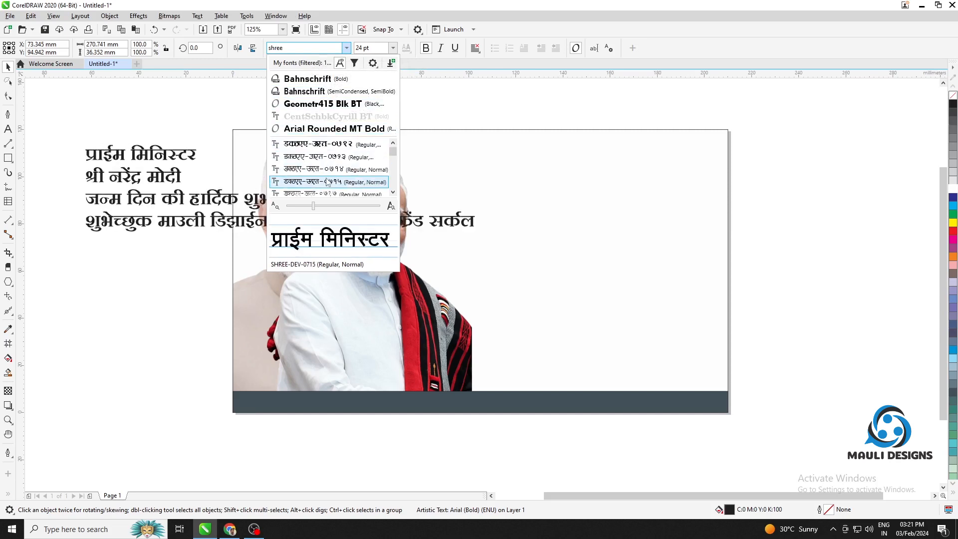
pyautogui.scroll(-4, 328, 184)
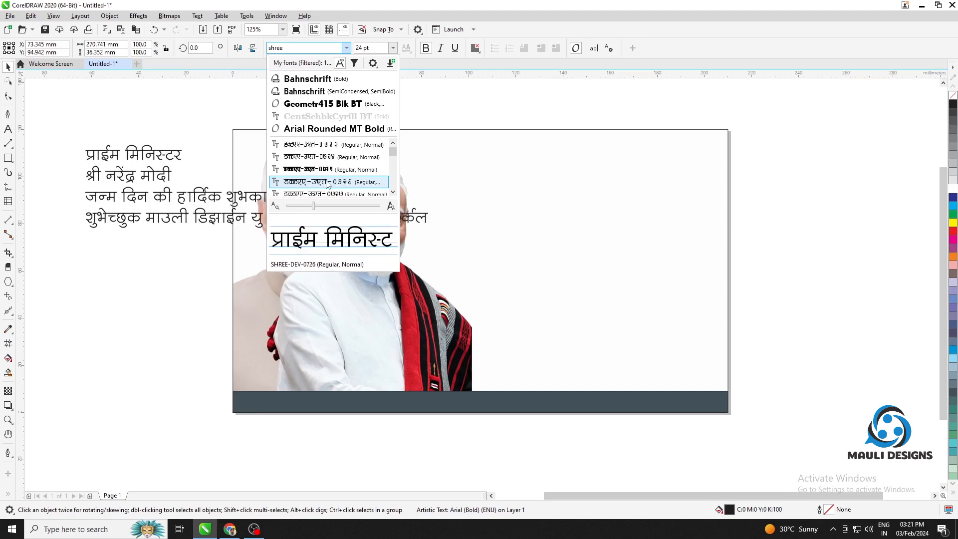
pyautogui.scroll(-2, 327, 184)
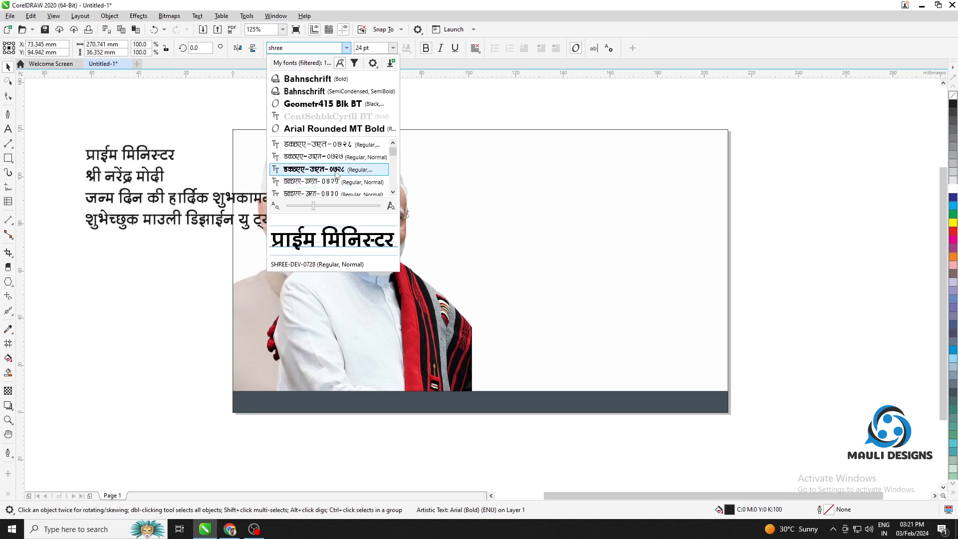
pyautogui.scroll(-2, 336, 175)
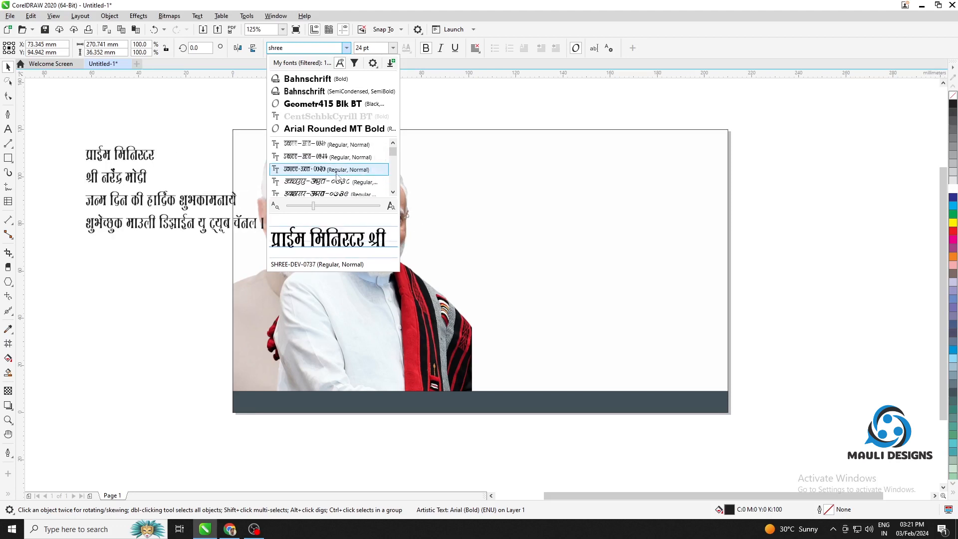
pyautogui.scroll(-3, 337, 177)
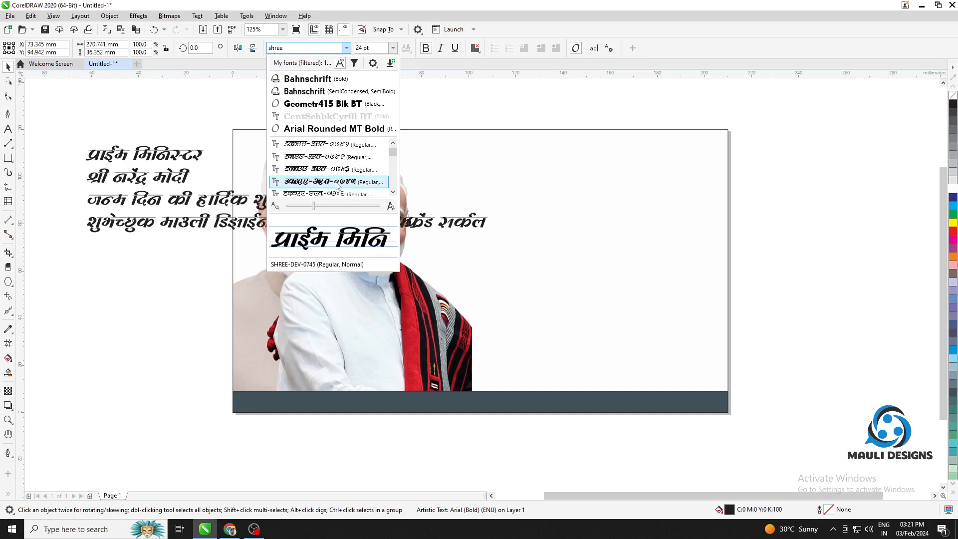
pyautogui.scroll(-8, 337, 184)
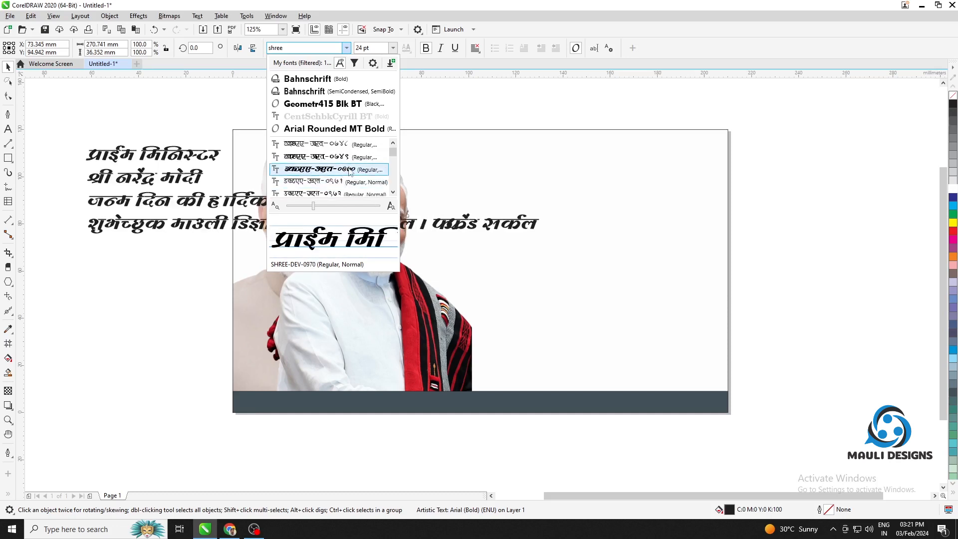
pyautogui.scroll(-3, 345, 189)
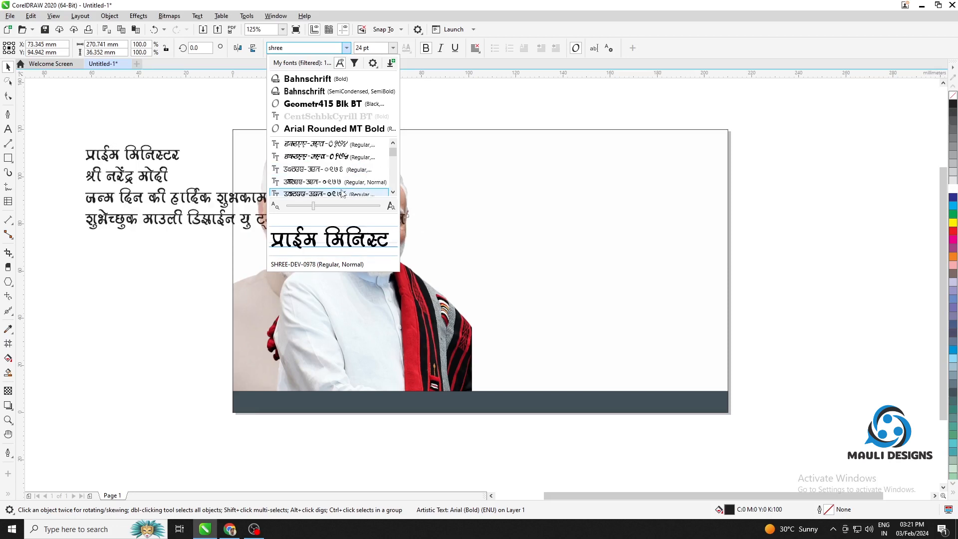
pyautogui.scroll(-3, 342, 193)
pyautogui.scroll(-5, 342, 189)
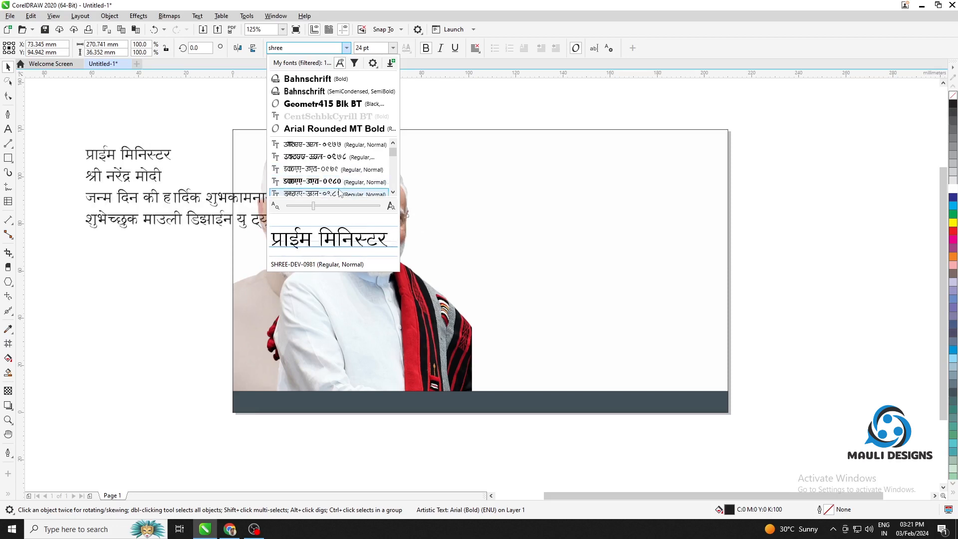
pyautogui.scroll(-5, 344, 189)
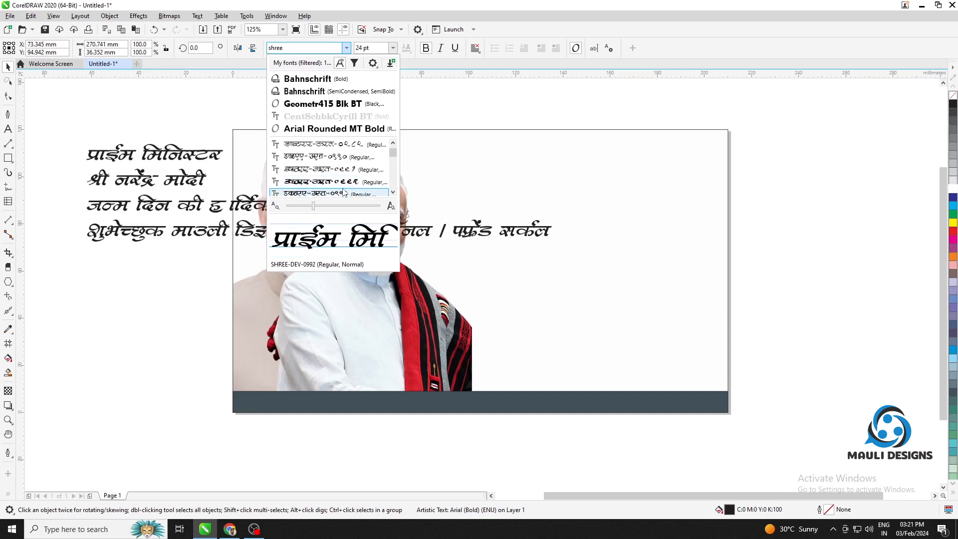
pyautogui.scroll(-5, 342, 193)
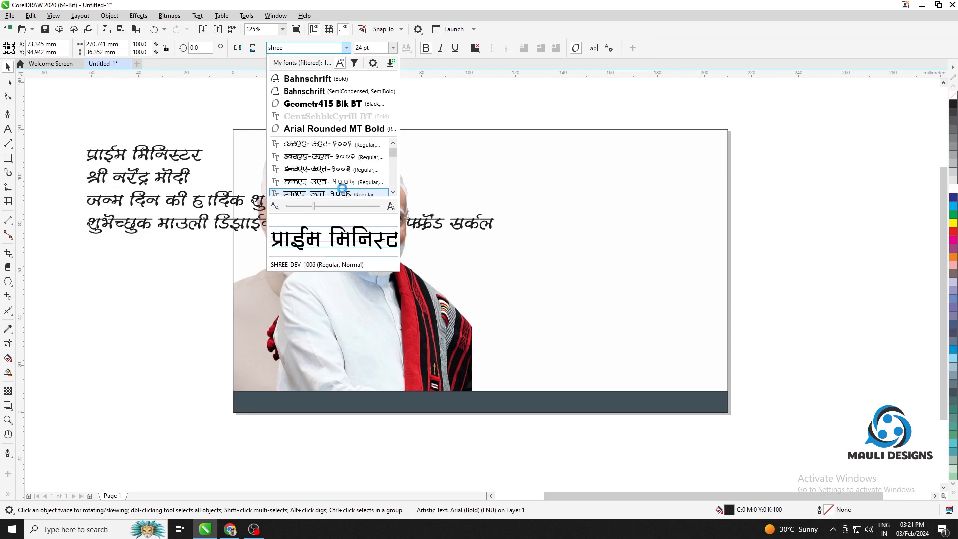
pyautogui.scroll(-5, 343, 193)
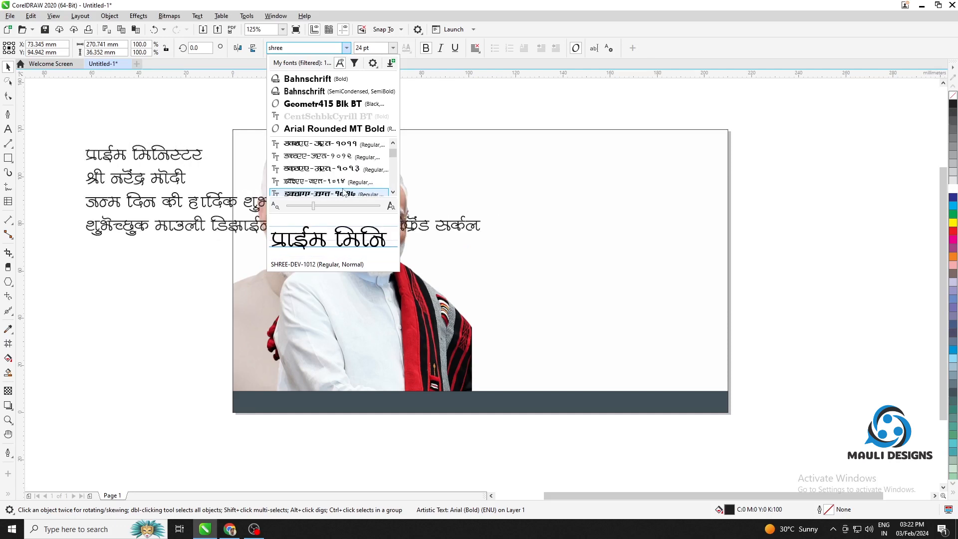
pyautogui.scroll(-6, 343, 193)
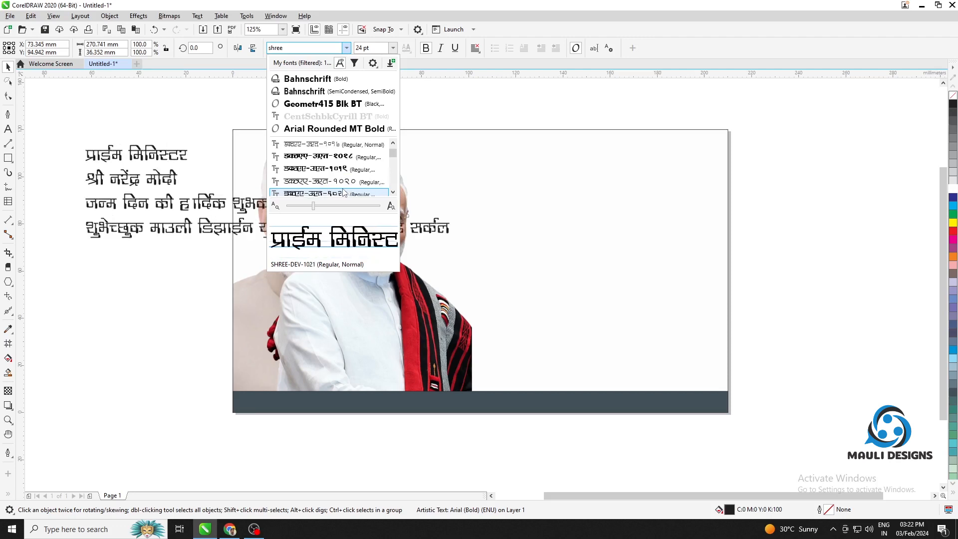
pyautogui.scroll(6, 343, 193)
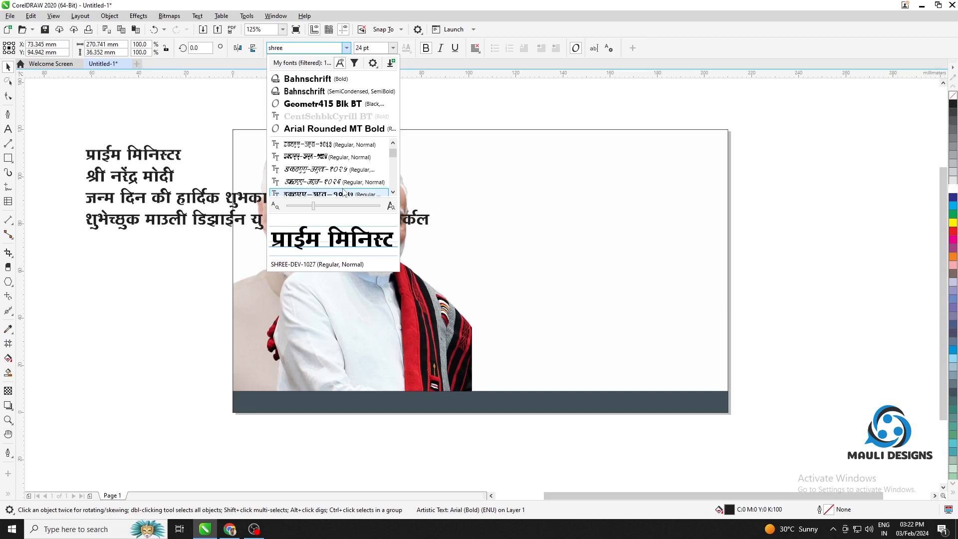
pyautogui.click(342, 193)
# Move the four-line text block off the page to its right and break it apart into separate lines
pyautogui.moveTo(156, 156); pyautogui.dragTo(612, 220)
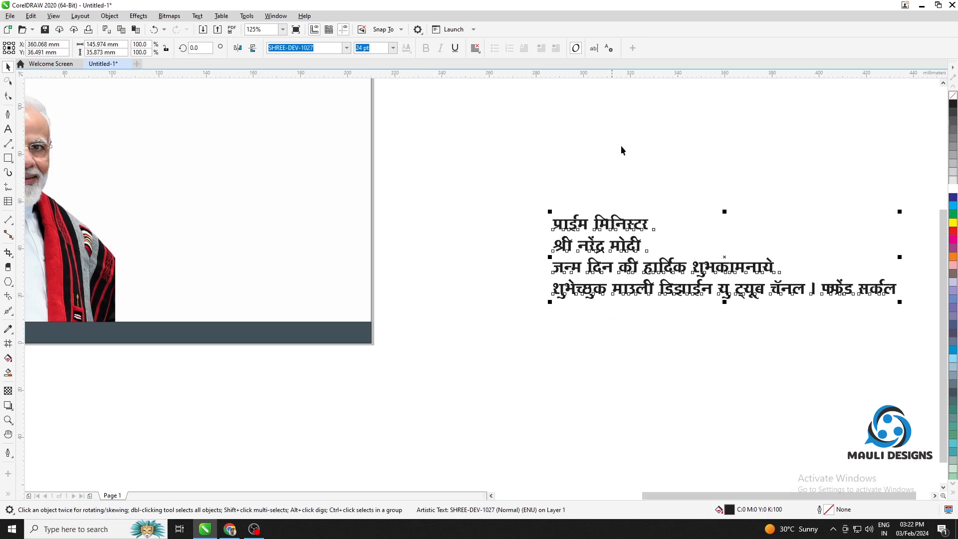
pyautogui.hotkey('ctrl', 'k')
pyautogui.click(624, 176)
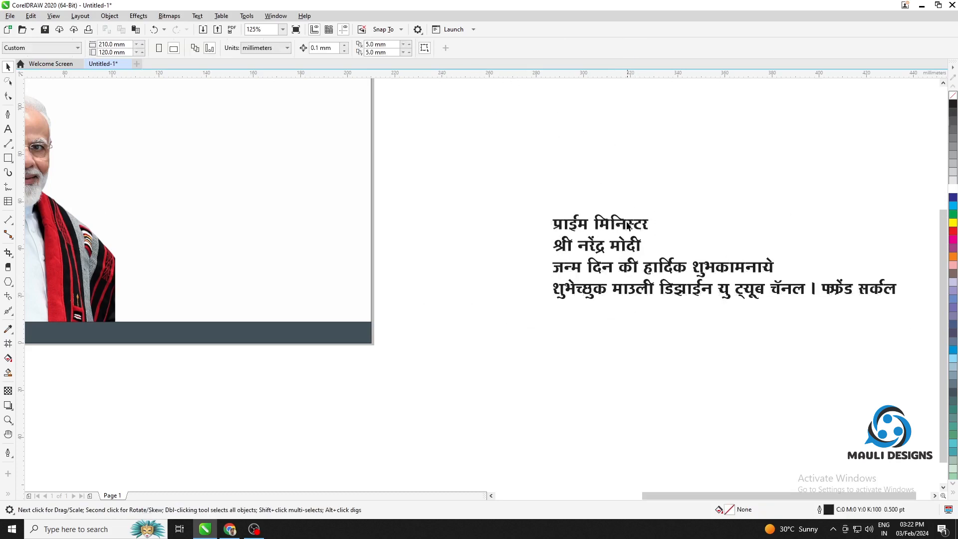
# Move the प्राईम मिनिस्टर line clear of the others, split it into two lines and enlarge it to about 46 mm wide
pyautogui.moveTo(625, 225); pyautogui.dragTo(522, 166)
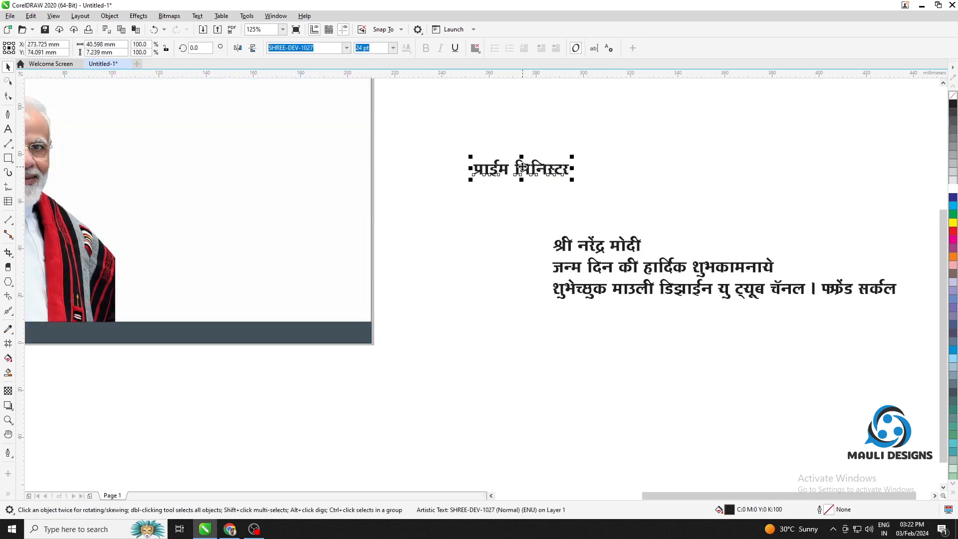
pyautogui.press('Return')
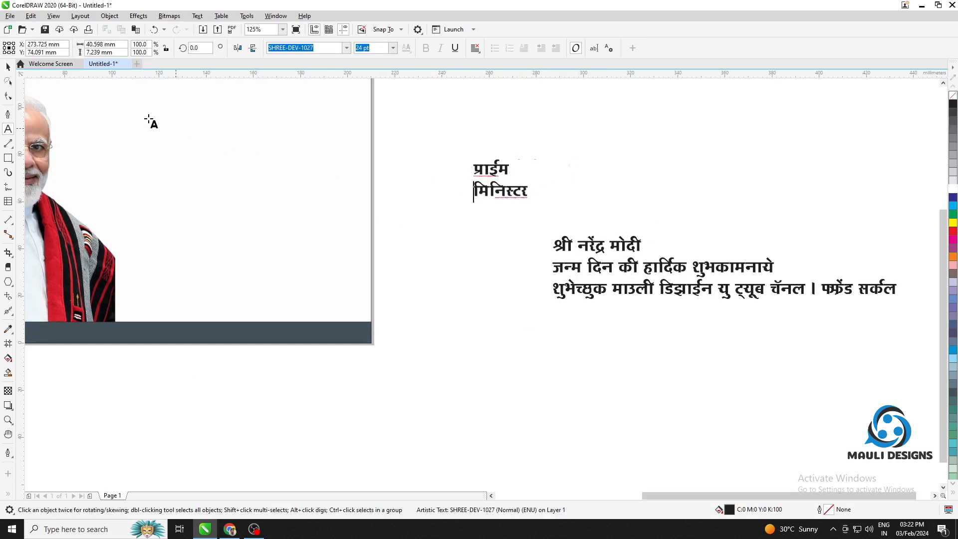
pyautogui.click(8, 67)
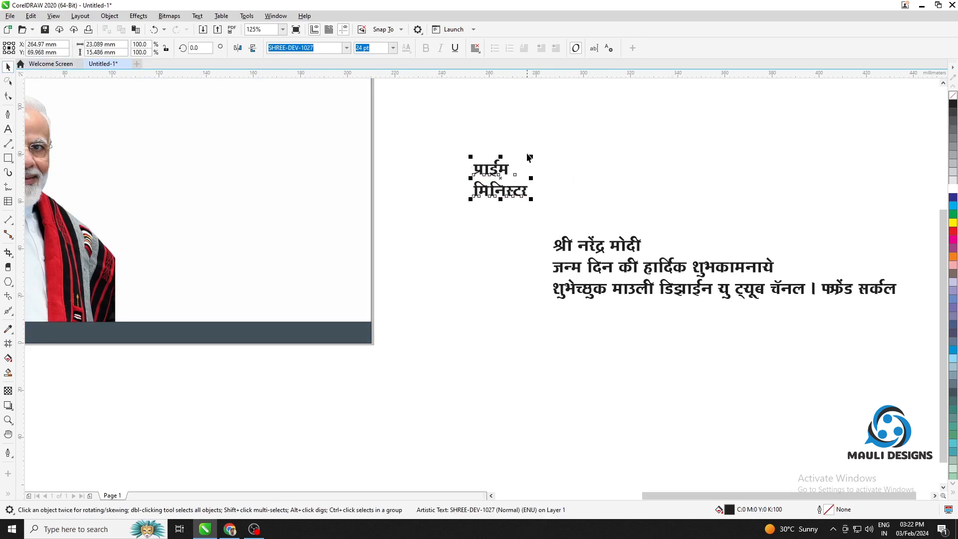
pyautogui.moveTo(531, 156); pyautogui.dragTo(585, 119)
# Set the word प्राईम to 72 pt so it spans the width of मिनिस्टर below it
pyautogui.doubleClick(529, 144)
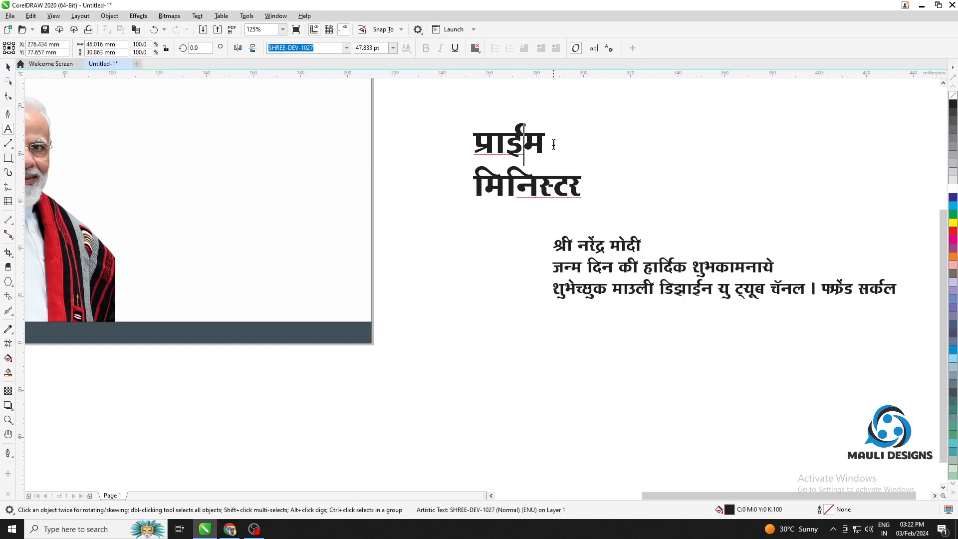
pyautogui.moveTo(554, 147); pyautogui.dragTo(414, 118)
pyautogui.click(393, 47)
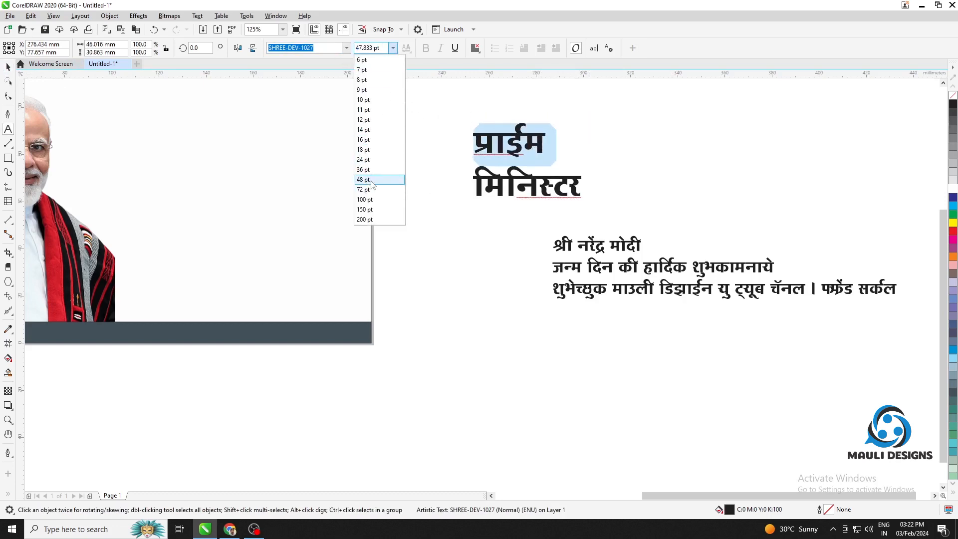
pyautogui.click(369, 190)
pyautogui.click(7, 68)
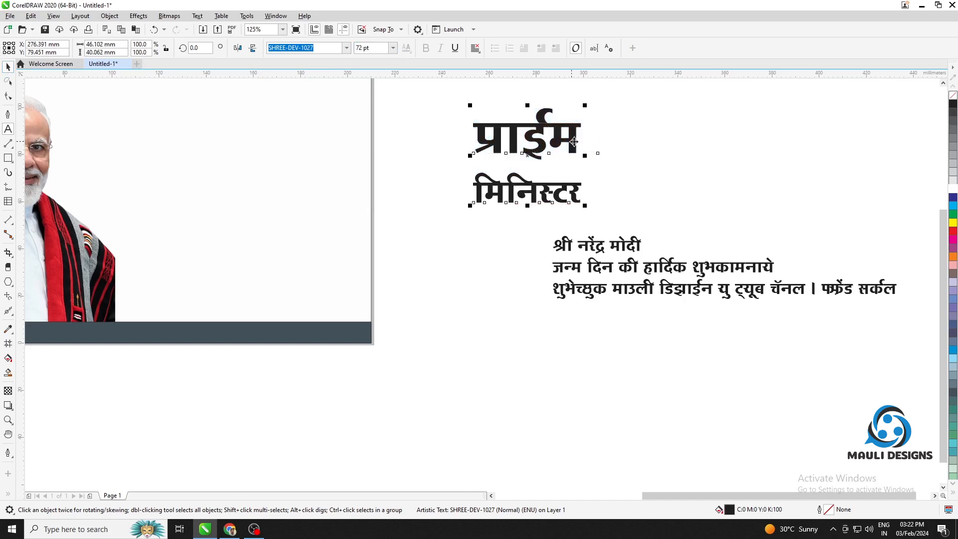
# Place the प्राईम मिनिस्टर text on the page beside the portrait, break its lines apart and move मिनिस्टर up close beneath प्राईम
pyautogui.moveTo(711, 197); pyautogui.dragTo(813, 269)
pyautogui.moveTo(658, 214); pyautogui.dragTo(305, 237)
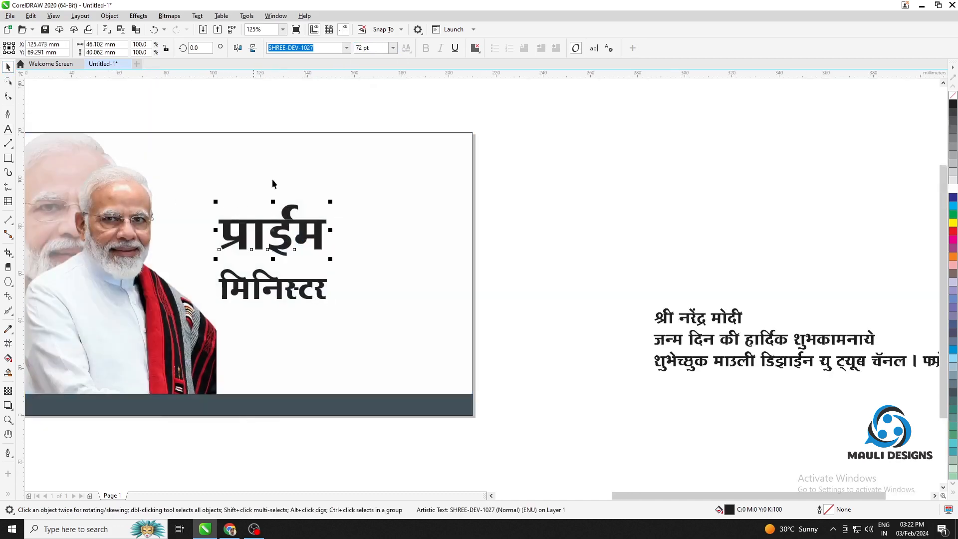
pyautogui.moveTo(293, 296); pyautogui.dragTo(287, 272)
pyautogui.click(194, 113)
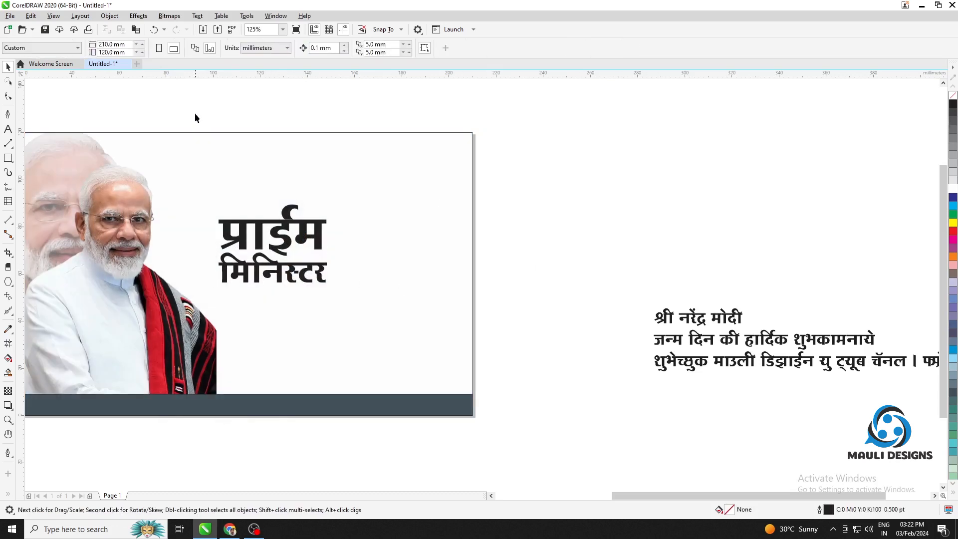
# Shrink प्राईम मिनिस्टर to about 26 mm wide near the dark bar and place श्री नरेंद्र मोदी above it at about 40 pt
pyautogui.moveTo(369, 337); pyautogui.dragTo(292, 327)
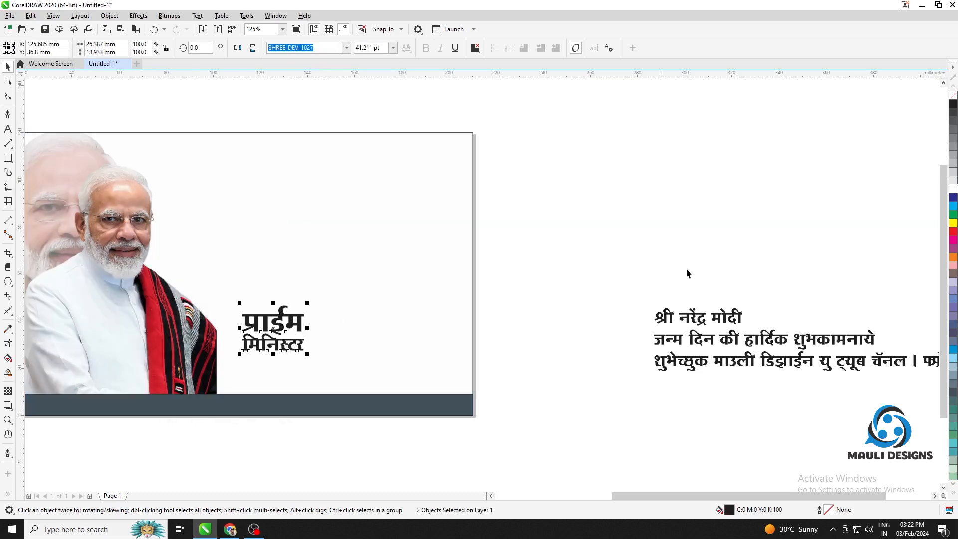
pyautogui.moveTo(601, 295); pyautogui.dragTo(346, 256)
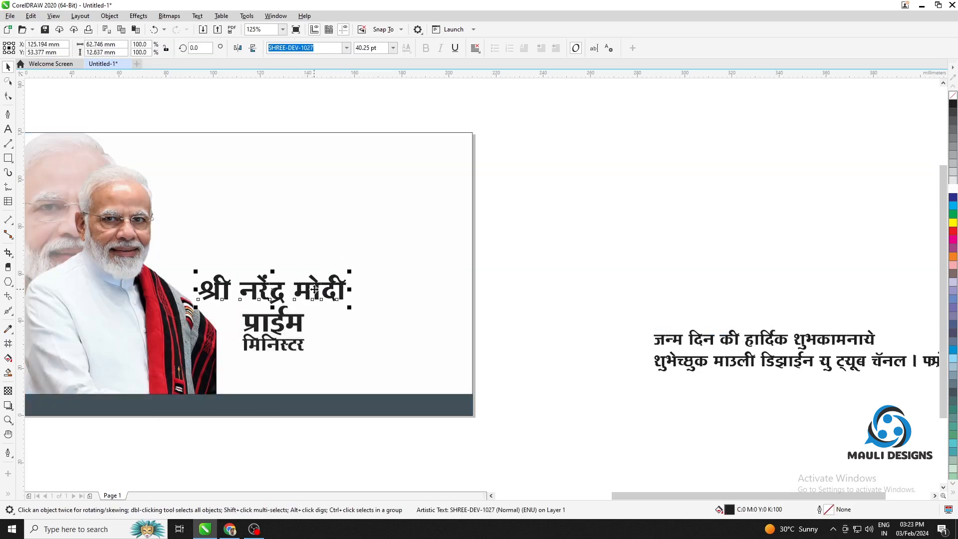
pyautogui.click(604, 256)
# Move the जन्म दिन की हार्दिक शुभकामनाये line aside, break it after की into two lines and centre-align it
pyautogui.moveTo(734, 338); pyautogui.dragTo(604, 249)
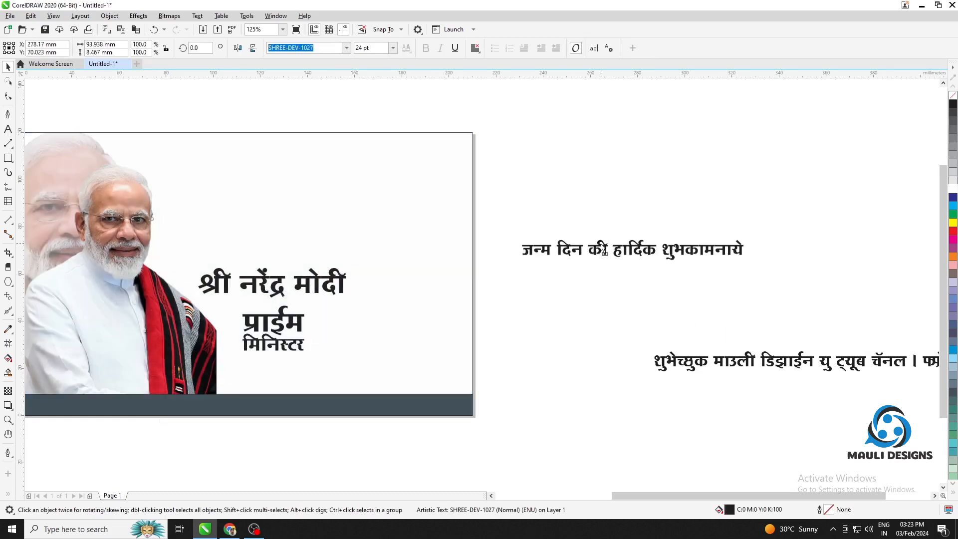
pyautogui.doubleClick(589, 248)
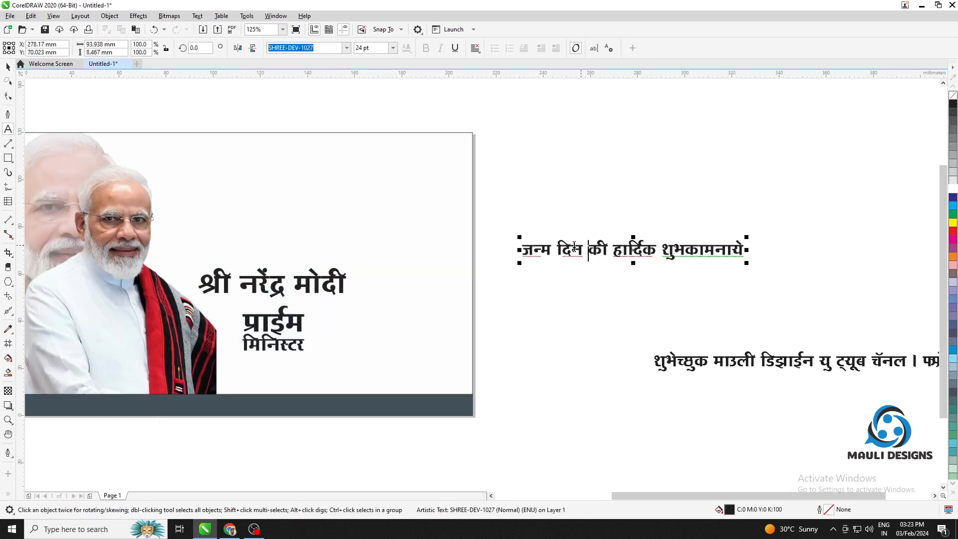
pyautogui.press('BackSpace')
pyautogui.press('Return')
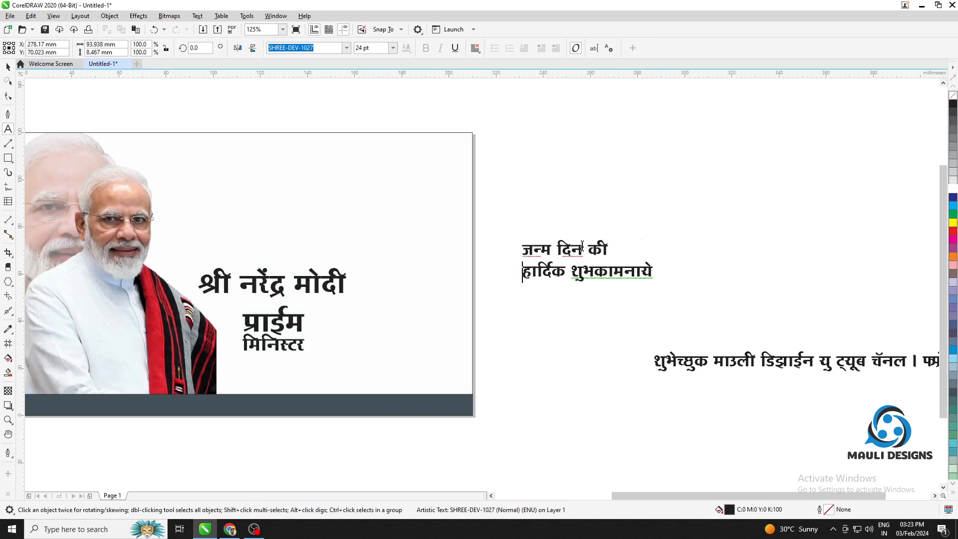
pyautogui.click(8, 66)
pyautogui.click(475, 48)
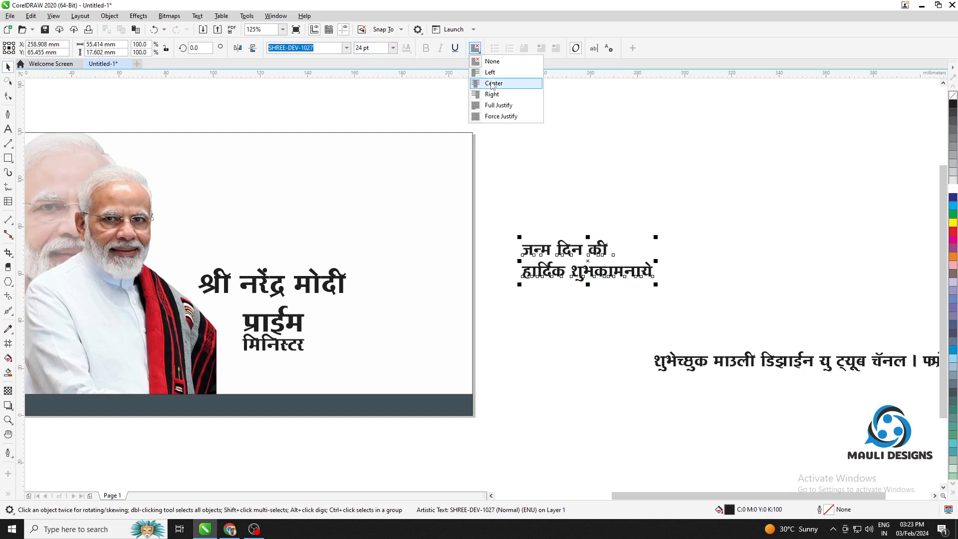
pyautogui.click(487, 83)
pyautogui.click(674, 189)
# Place the birthday greeting below मिनिस्टर, break its two lines apart, tighten their spacing and scale them to about 19 pt
pyautogui.moveTo(561, 258); pyautogui.dragTo(353, 357)
pyautogui.hotkey('ctrl', 'k')
pyautogui.moveTo(315, 386); pyautogui.dragTo(306, 377)
pyautogui.moveTo(527, 401); pyautogui.dragTo(215, 352)
pyautogui.click(524, 382)
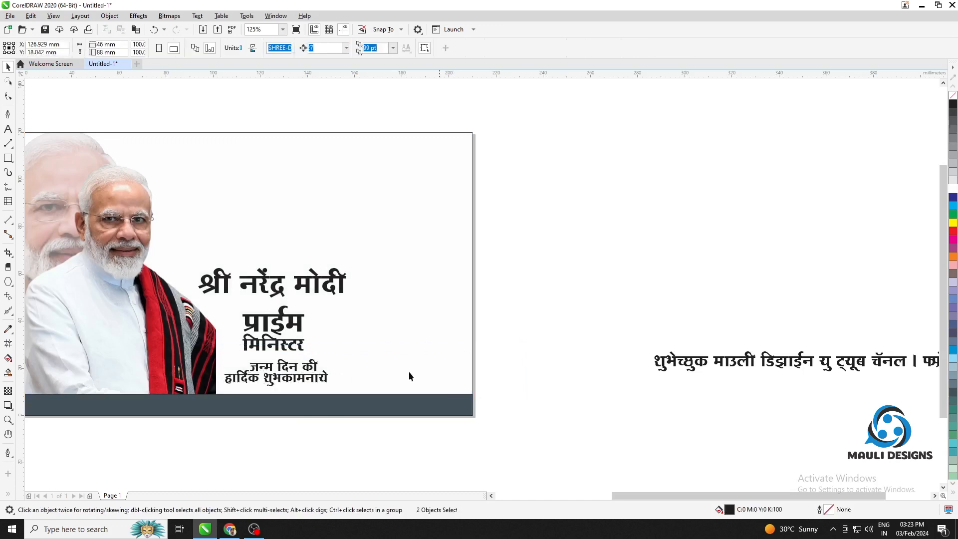
pyautogui.click(300, 377)
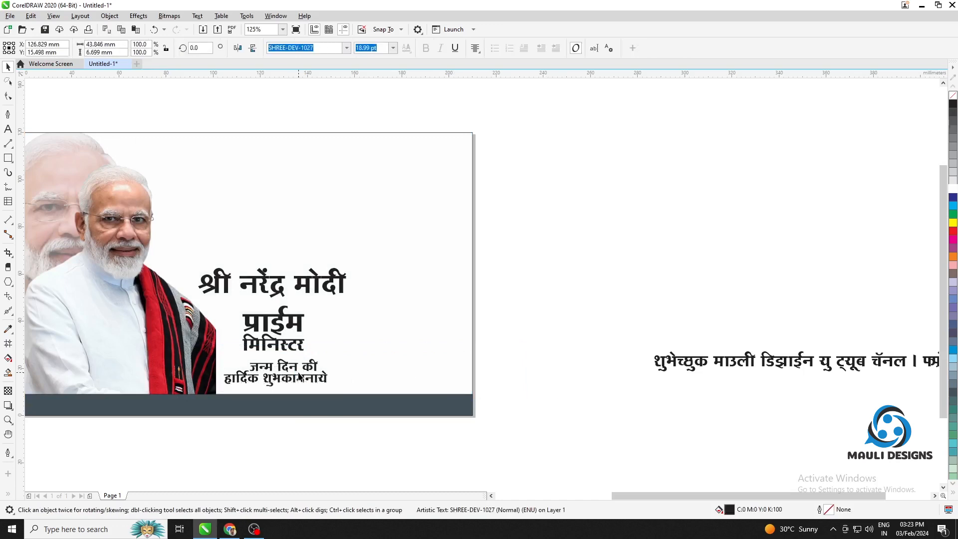
# Align the lower greeting line under the upper one and shrink both lines together to about 12.6 pt
pyautogui.moveTo(300, 378); pyautogui.dragTo(299, 378)
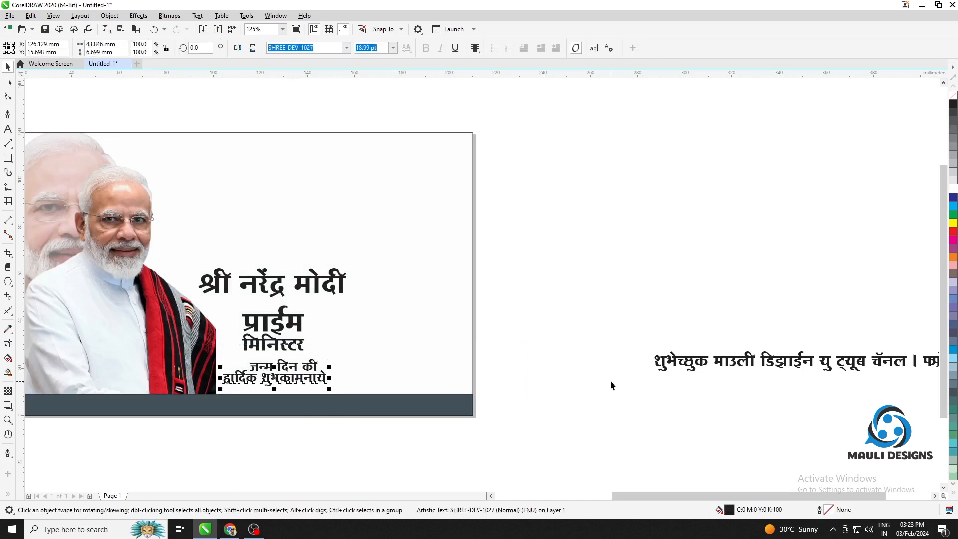
pyautogui.moveTo(556, 390); pyautogui.dragTo(294, 347)
pyautogui.moveTo(192, 339); pyautogui.dragTo(192, 341)
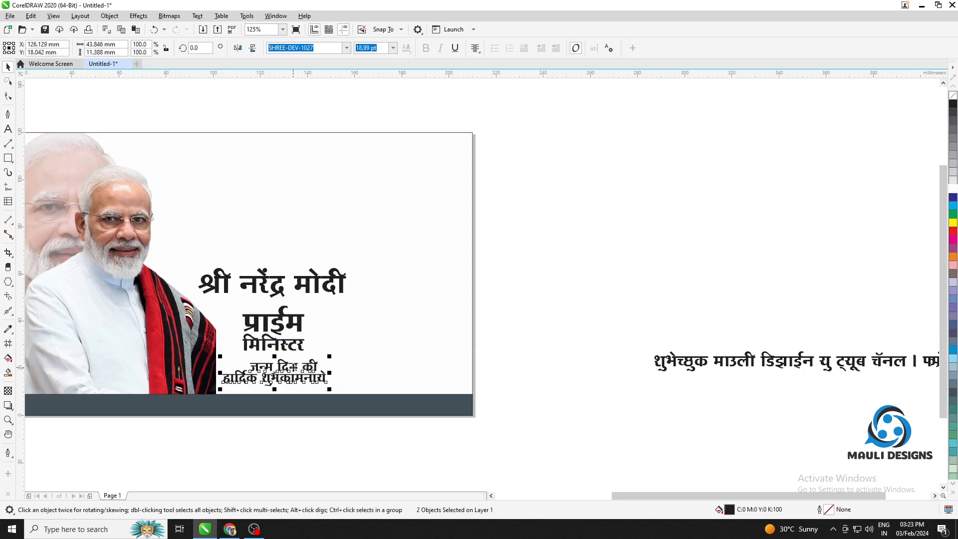
pyautogui.moveTo(330, 358); pyautogui.dragTo(312, 360)
pyautogui.press('Left')
pyautogui.press('Up')
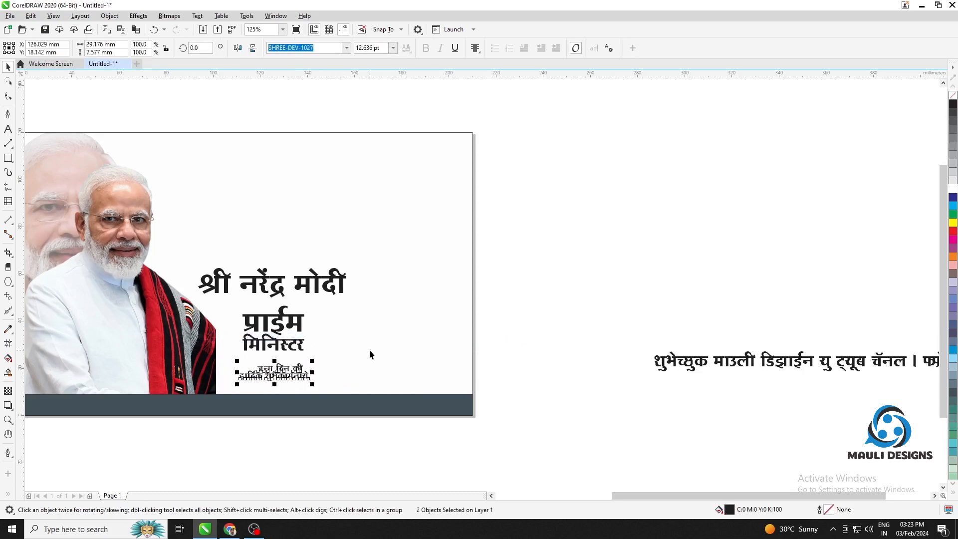
# Nudge the two-line birthday greeting up and slightly sideways so it sits centred just beneath मिनिस्टर
pyautogui.press('Up')
pyautogui.press('Up')
pyautogui.press('Up')
pyautogui.press('Up')
pyautogui.press('Up')
pyautogui.press('Up')
pyautogui.press('Up')
pyautogui.press('Up')
pyautogui.press('Up')
pyautogui.press('Up')
pyautogui.press('Up')
pyautogui.press('Up')
pyautogui.press('Up')
pyautogui.press('Up')
pyautogui.press('Up')
pyautogui.press('Up')
pyautogui.press('Up')
pyautogui.press('Up')
pyautogui.press('Up')
pyautogui.press('Up')
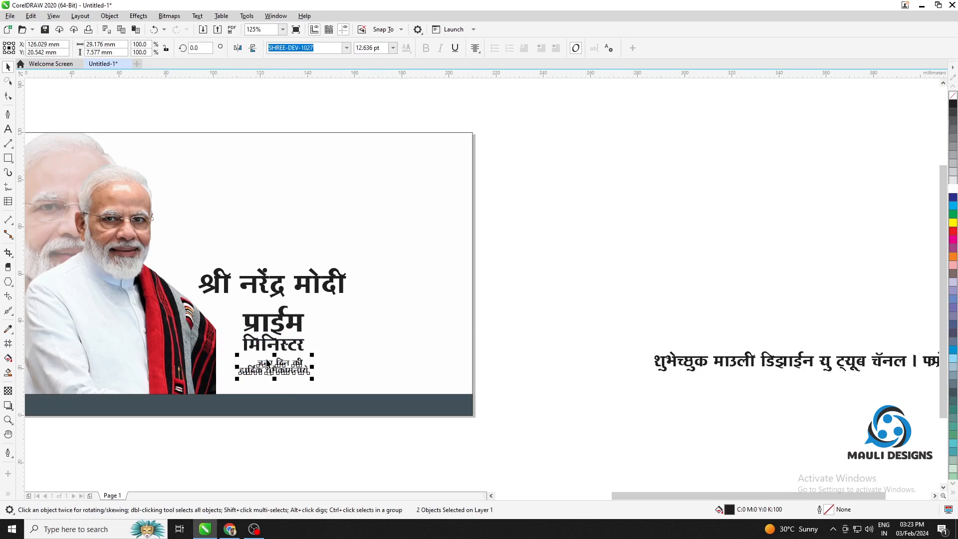
pyautogui.scroll(2, 269, 360)
pyautogui.press('Up')
pyautogui.press('Up')
pyautogui.press('Up')
pyautogui.press('Up')
pyautogui.press('Up')
pyautogui.press('Up')
pyautogui.press('Up')
pyautogui.press('Up')
pyautogui.press('Up')
pyautogui.press('Up')
pyautogui.press('Up')
pyautogui.press('Up')
pyautogui.press('Up')
pyautogui.press('Up')
pyautogui.press('Up')
pyautogui.press('Up')
pyautogui.press('Up')
pyautogui.press('Up')
pyautogui.press('Up')
pyautogui.press('Up')
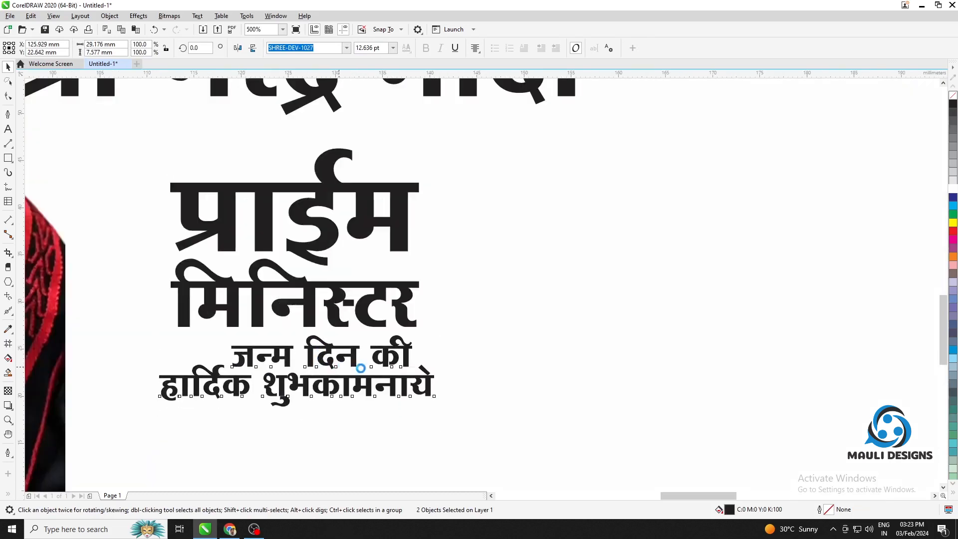
pyautogui.press('Left')
pyautogui.press('Left')
pyautogui.press('Left')
pyautogui.press('Left')
pyautogui.press('Left')
pyautogui.press('Left')
pyautogui.press('Left')
pyautogui.press('Left')
pyautogui.press('Down')
pyautogui.press('Down')
pyautogui.press('Down')
pyautogui.press('Down')
pyautogui.press('Down')
pyautogui.press('Down')
pyautogui.press('Down')
pyautogui.press('Down')
pyautogui.press('Down')
pyautogui.press('Down')
pyautogui.press('Down')
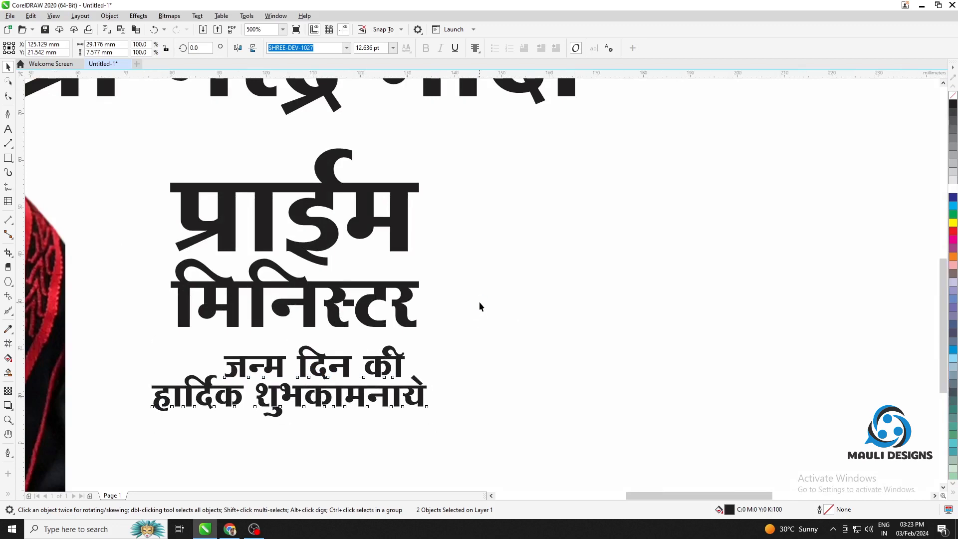
# Place the शुभेच्छुक माउली डिझाईन line on the dark bar, set it to 18 pt and colour it white
pyautogui.scroll(-2, 478, 301)
pyautogui.moveTo(474, 301); pyautogui.dragTo(376, 298)
pyautogui.click(730, 286)
pyautogui.moveTo(794, 316); pyautogui.dragTo(144, 368)
pyautogui.click(393, 47)
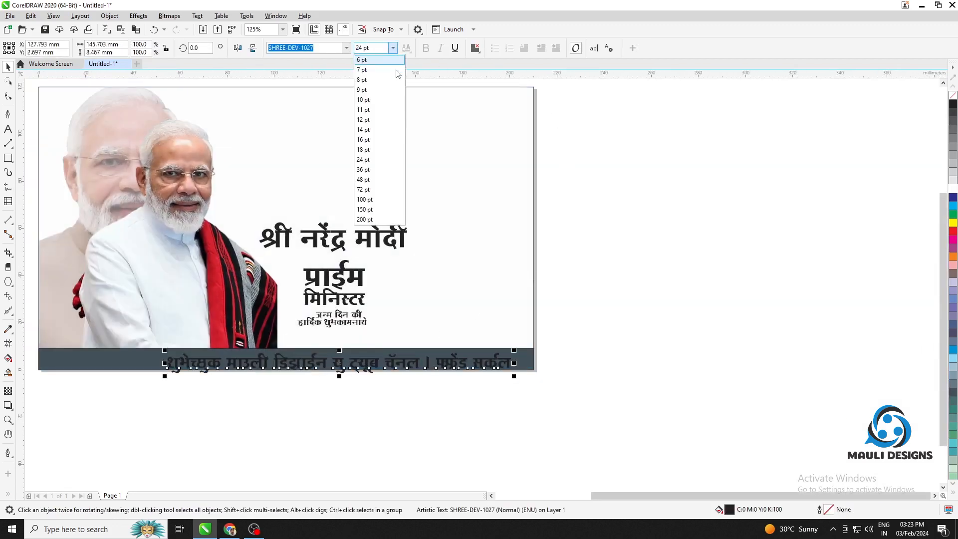
pyautogui.click(363, 149)
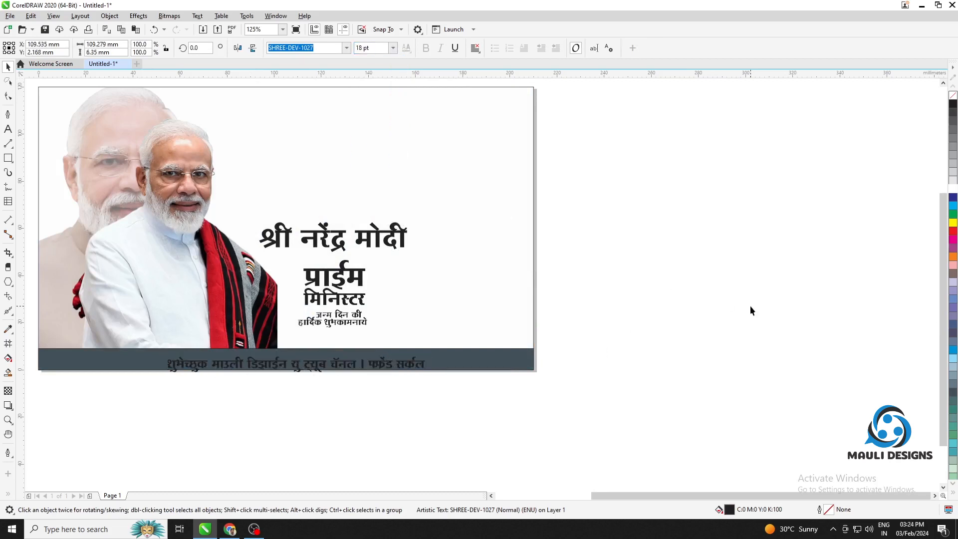
pyautogui.moveTo(380, 368); pyautogui.dragTo(306, 360)
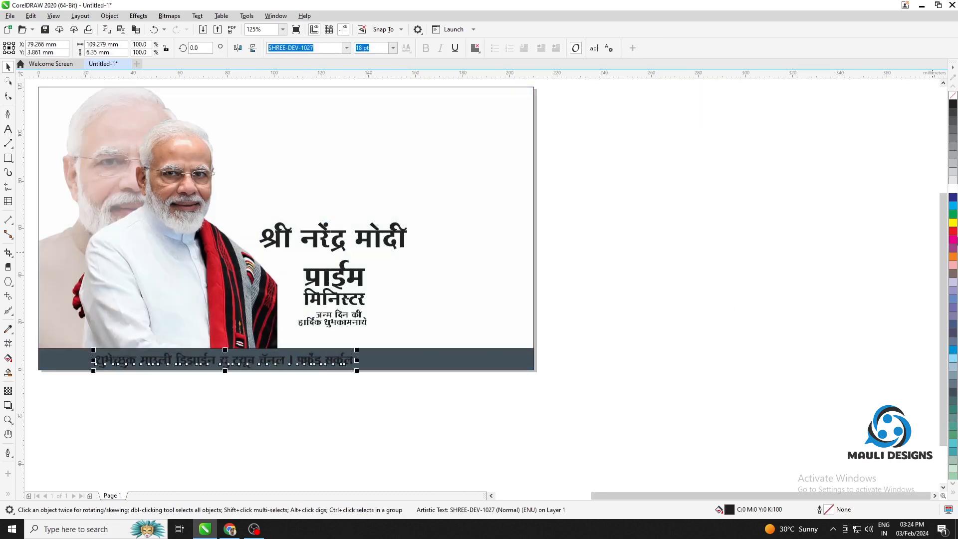
pyautogui.click(952, 190)
pyautogui.click(812, 297)
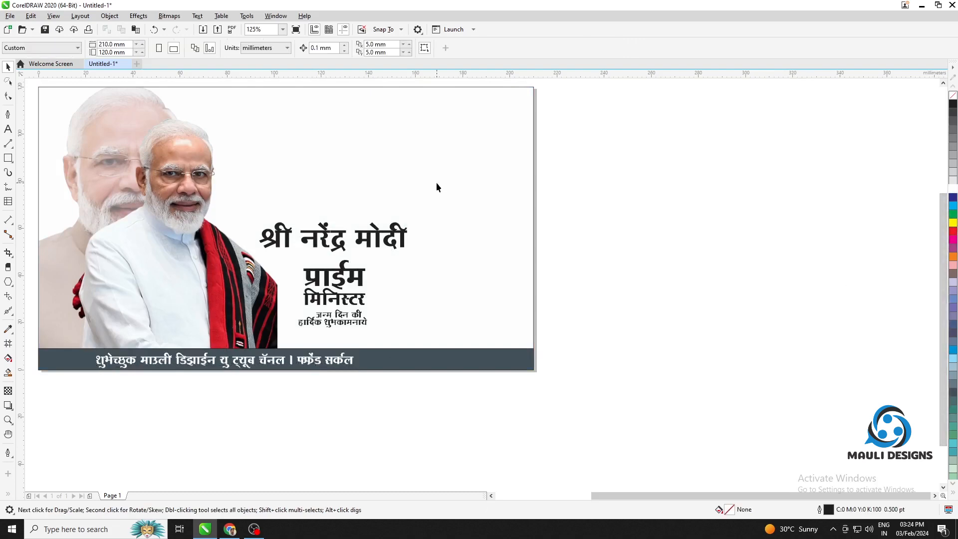
# Switch to Chrome and search Google Images for "png buke"
pyautogui.moveTo(441, 318); pyautogui.dragTo(523, 405)
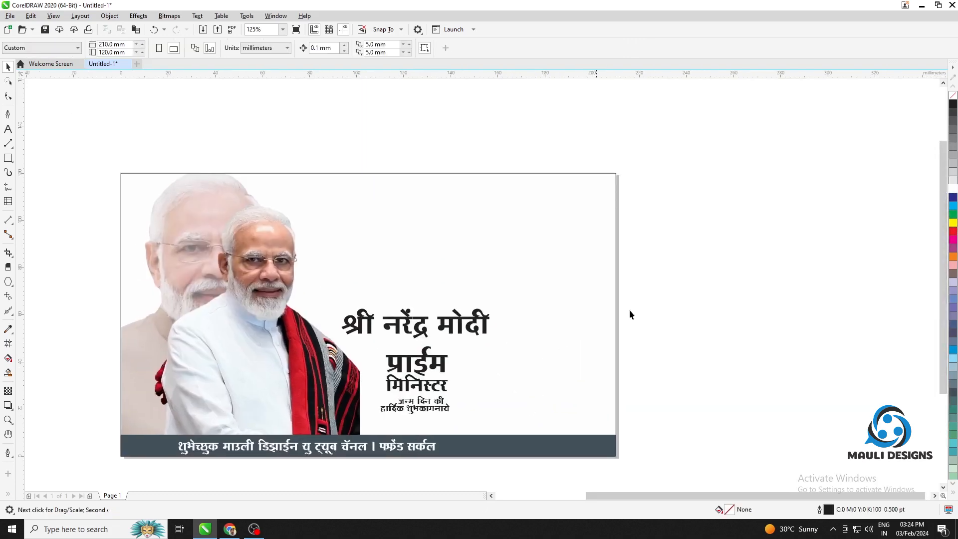
pyautogui.click(236, 533)
pyautogui.click(652, 32)
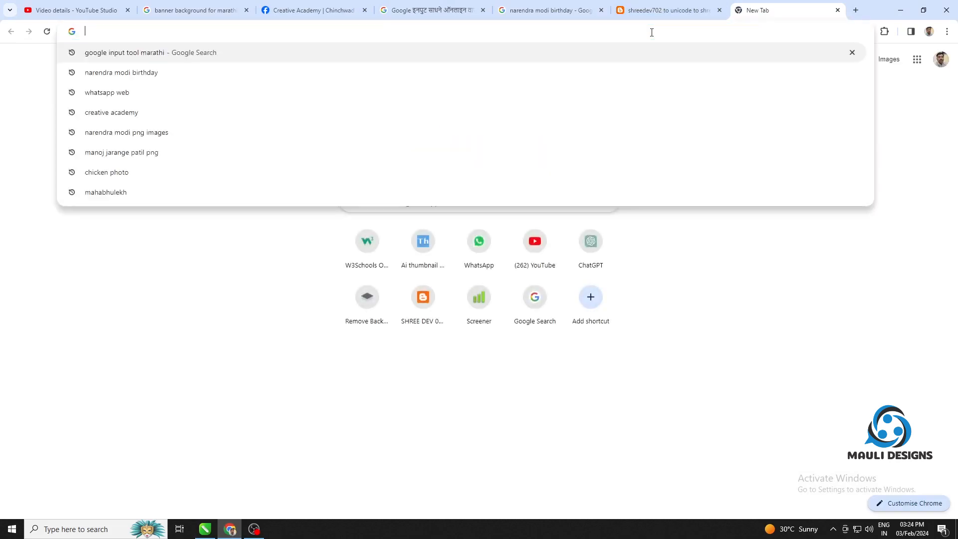
pyautogui.write('png buke')
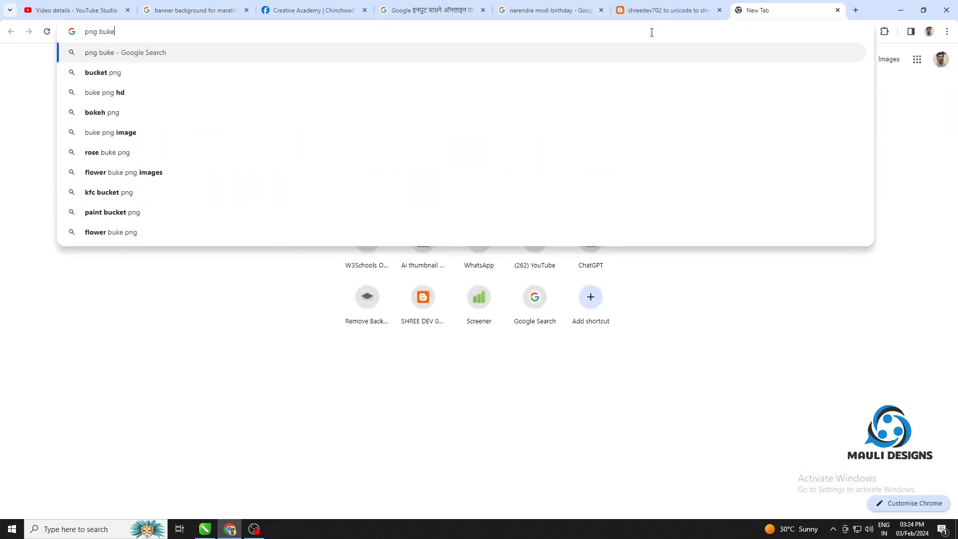
pyautogui.press('Return')
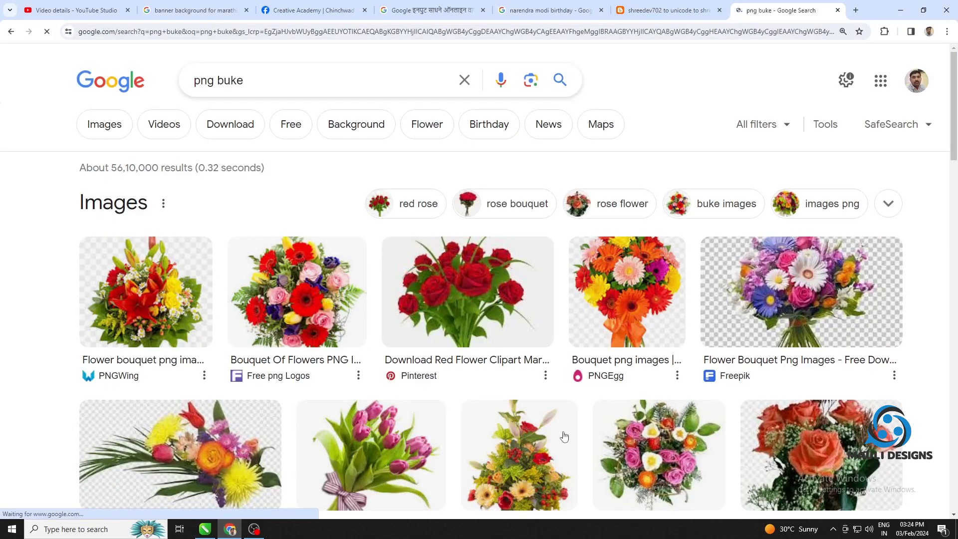
pyautogui.click(106, 126)
pyautogui.scroll(-6, 606, 310)
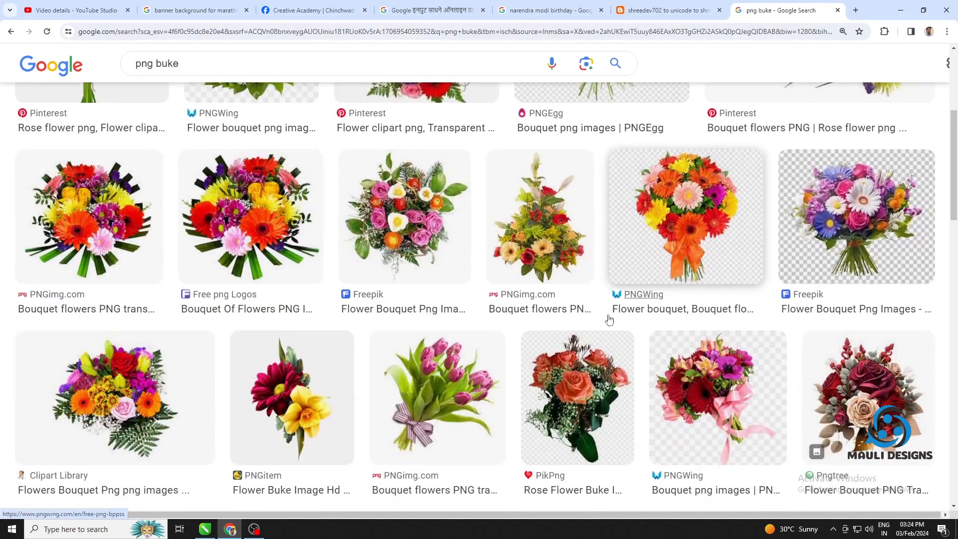
# Save the multicoloured flower bouquet PNG to the desktop and place it in the CorelDRAW document beside the banner
pyautogui.click(282, 243)
pyautogui.moveTo(779, 264); pyautogui.dragTo(200, 104)
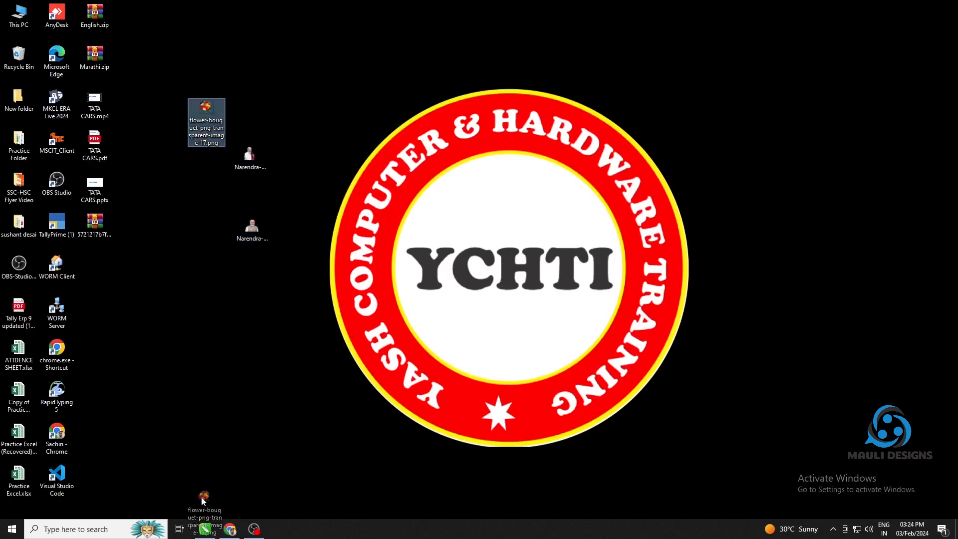
pyautogui.click(208, 533)
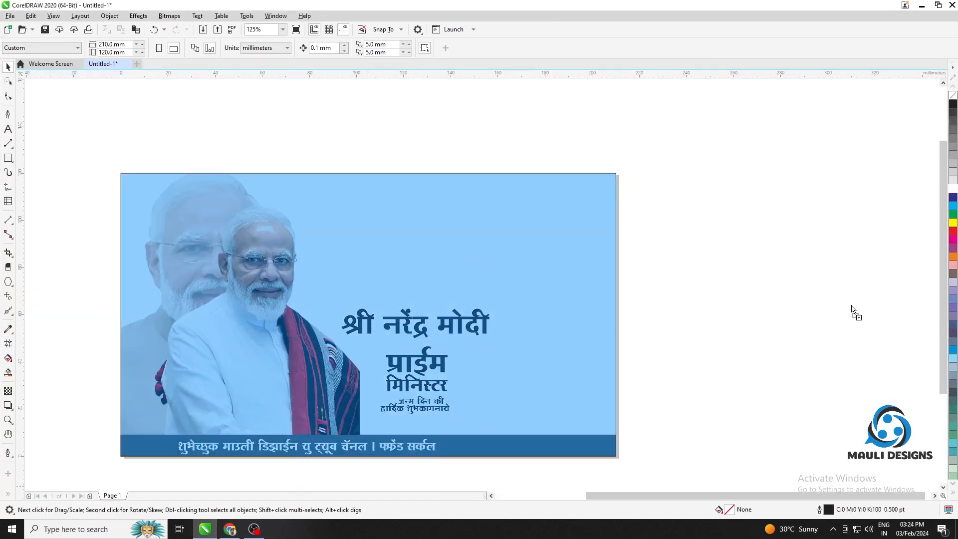
pyautogui.moveTo(851, 309); pyautogui.dragTo(663, 143)
# Shrink the bouquet proportionally and place it on the banner centred above श्री नरेंद्र मोदी
pyautogui.scroll(-4, 752, 257)
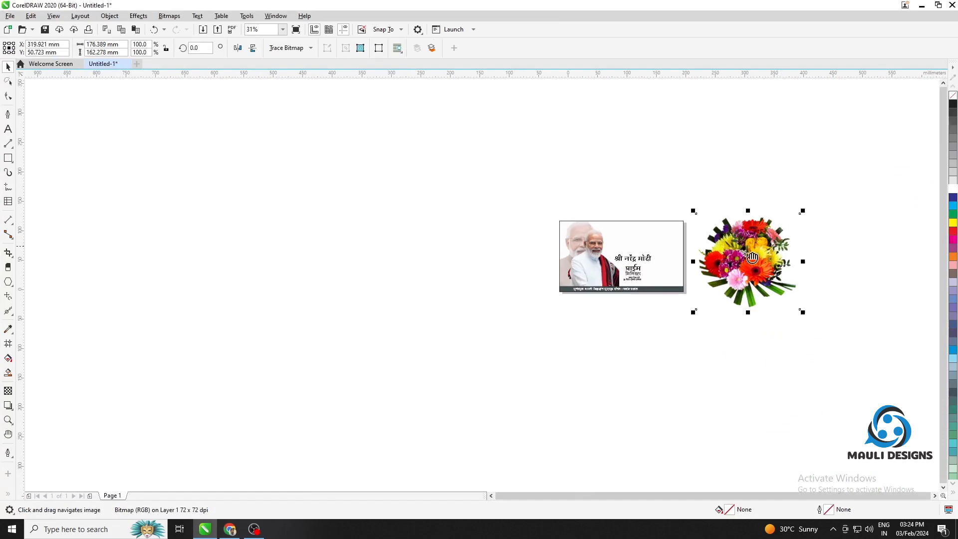
pyautogui.scroll(4, 752, 257)
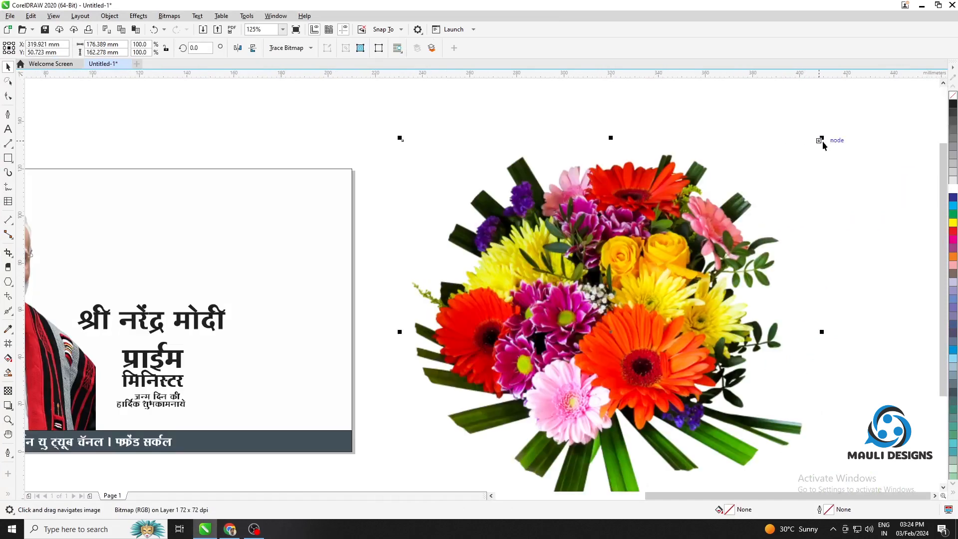
pyautogui.moveTo(824, 137); pyautogui.dragTo(154, 272)
pyautogui.hscroll(-5, 556, 289)
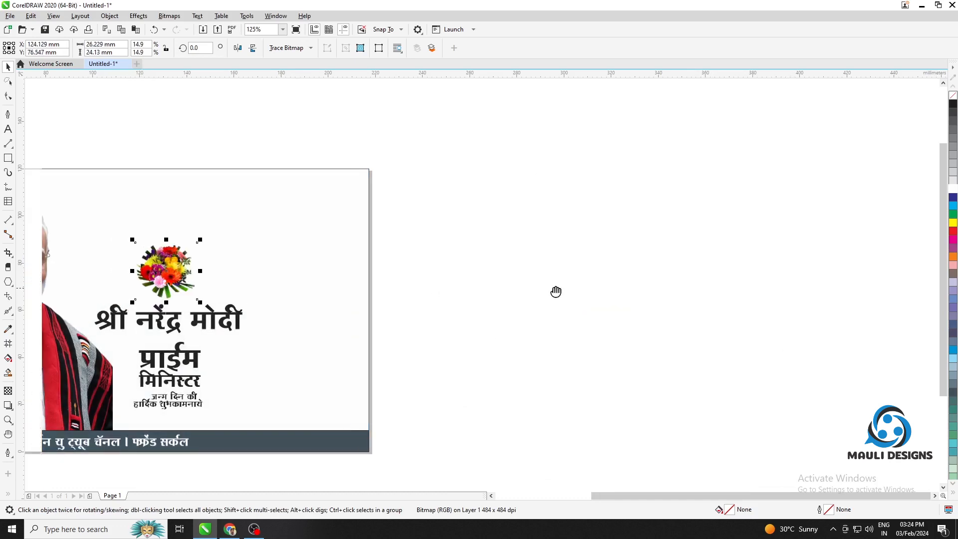
pyautogui.moveTo(395, 239); pyautogui.dragTo(426, 200)
pyautogui.moveTo(357, 256); pyautogui.dragTo(357, 244)
pyautogui.click(661, 250)
# Add two separate artistic texts above the banner, "sep" and "17"
pyautogui.click(8, 129)
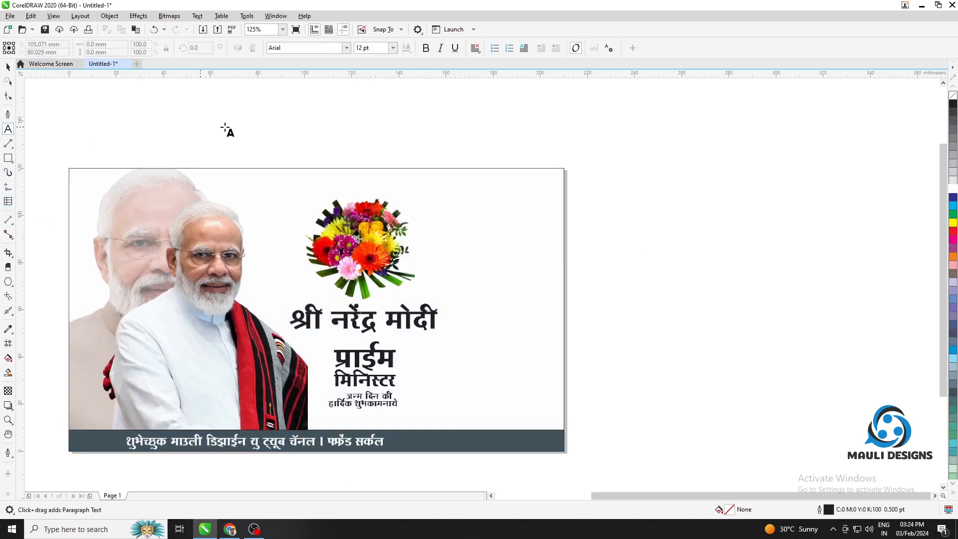
pyautogui.click(233, 128)
pyautogui.write('sep')
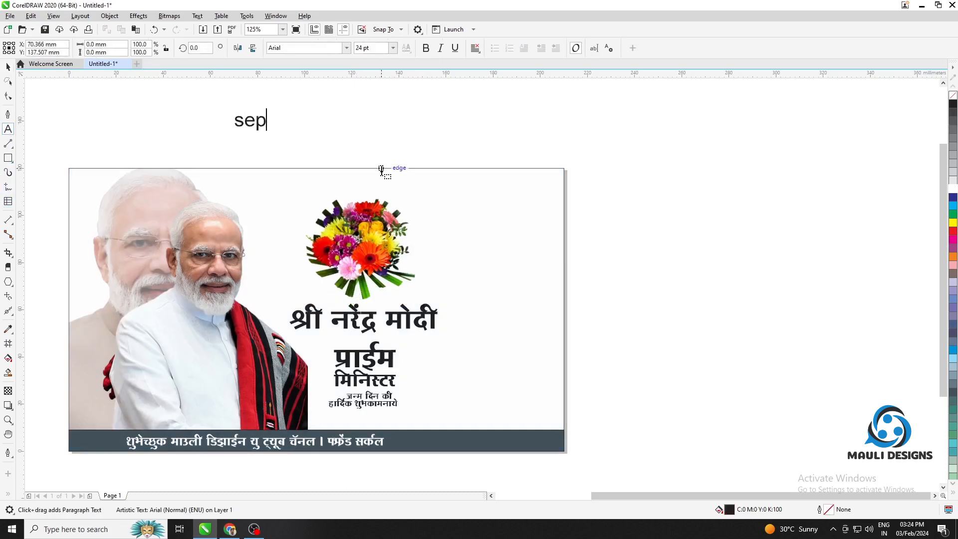
pyautogui.click(5, 69)
pyautogui.click(402, 150)
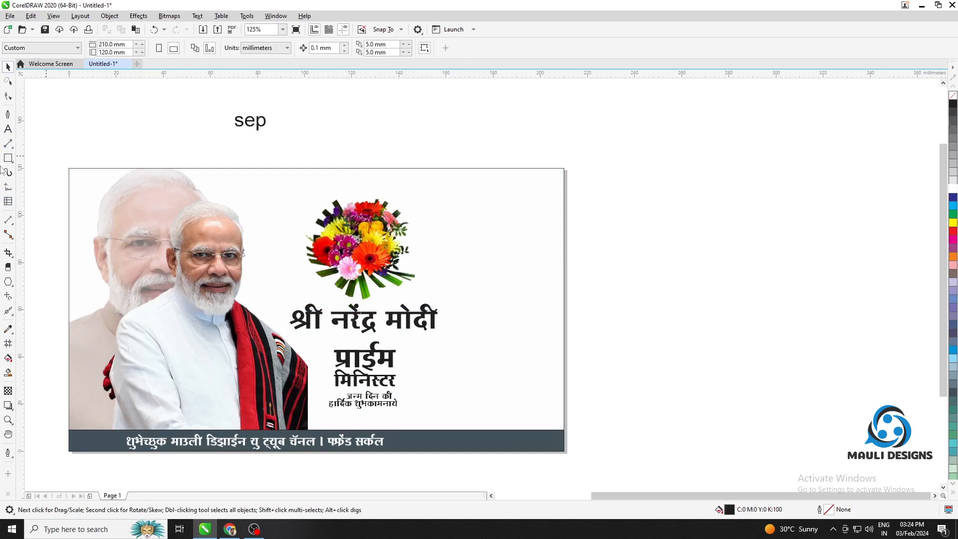
pyautogui.click(8, 129)
pyautogui.click(433, 133)
pyautogui.write('17')
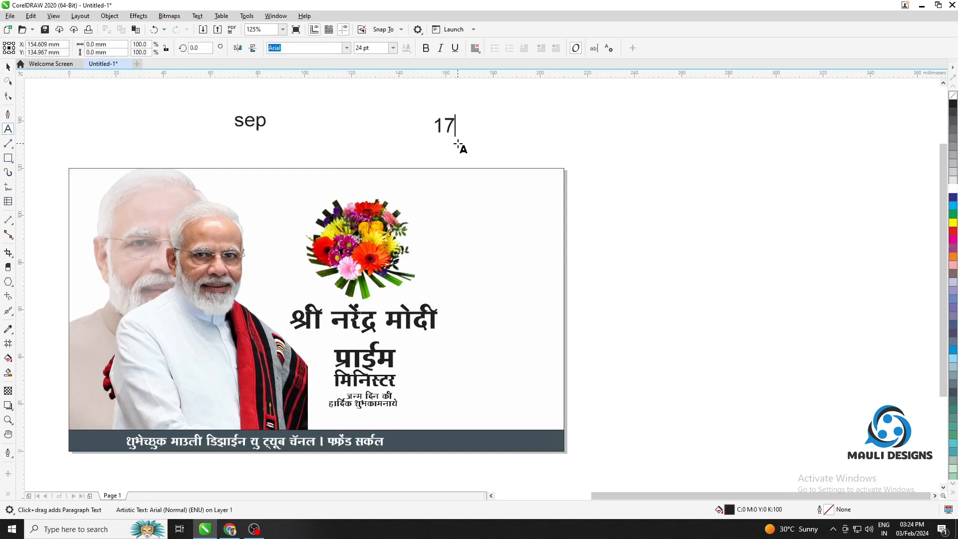
pyautogui.click(368, 133)
# Set the sep text in bold Bahnschrift and change its case to uppercase
pyautogui.click(245, 122)
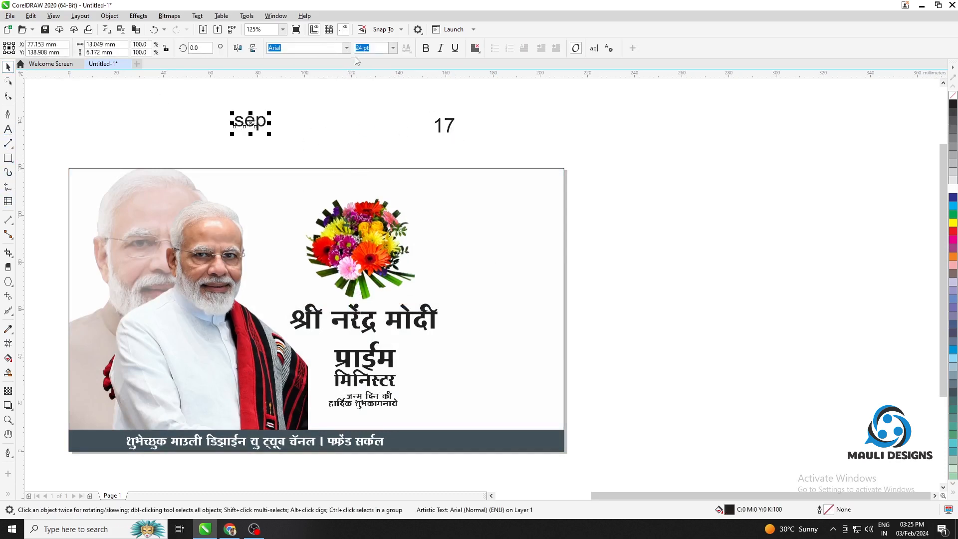
pyautogui.click(425, 48)
pyautogui.click(346, 48)
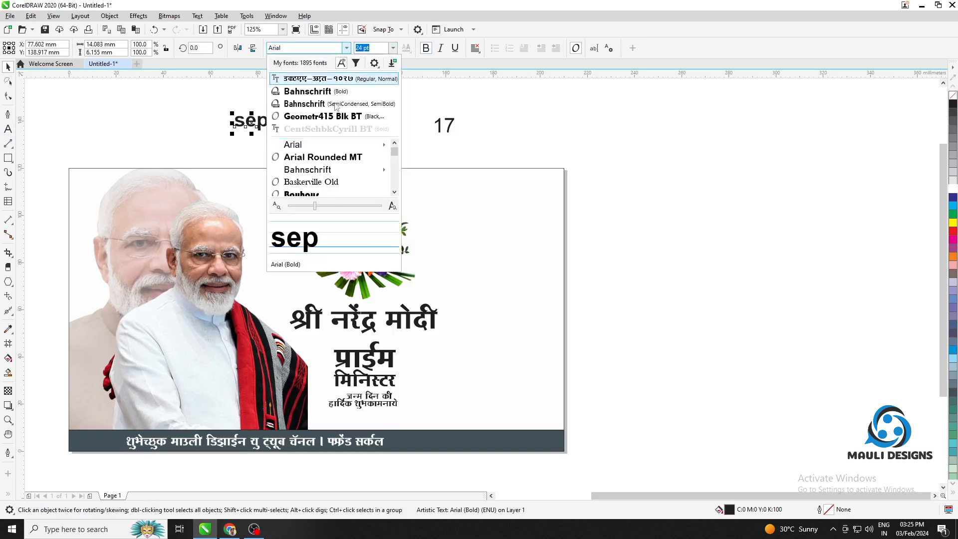
pyautogui.click(307, 90)
pyautogui.doubleClick(263, 122)
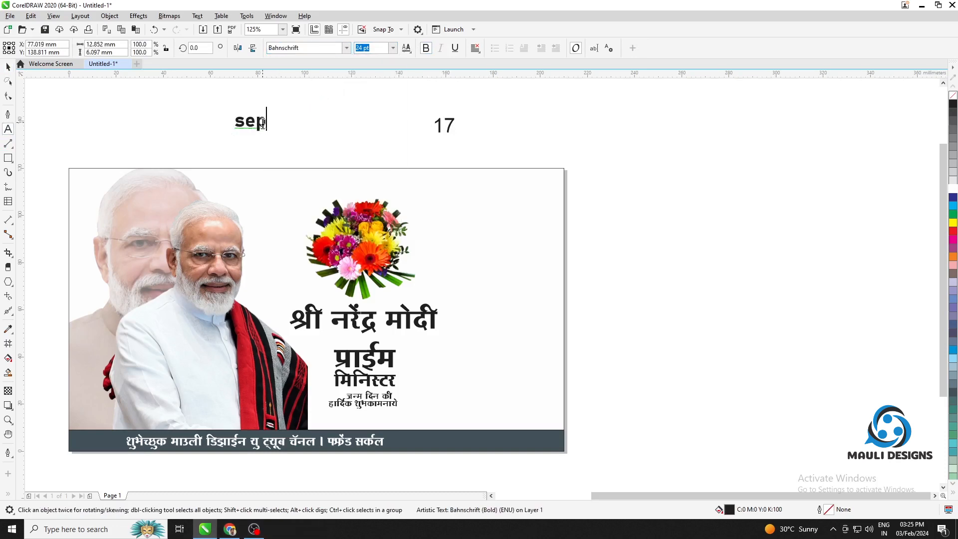
pyautogui.hotkey('ctrl', 'a')
pyautogui.rightClick(263, 124)
pyautogui.moveTo(310, 162)
pyautogui.click(408, 185)
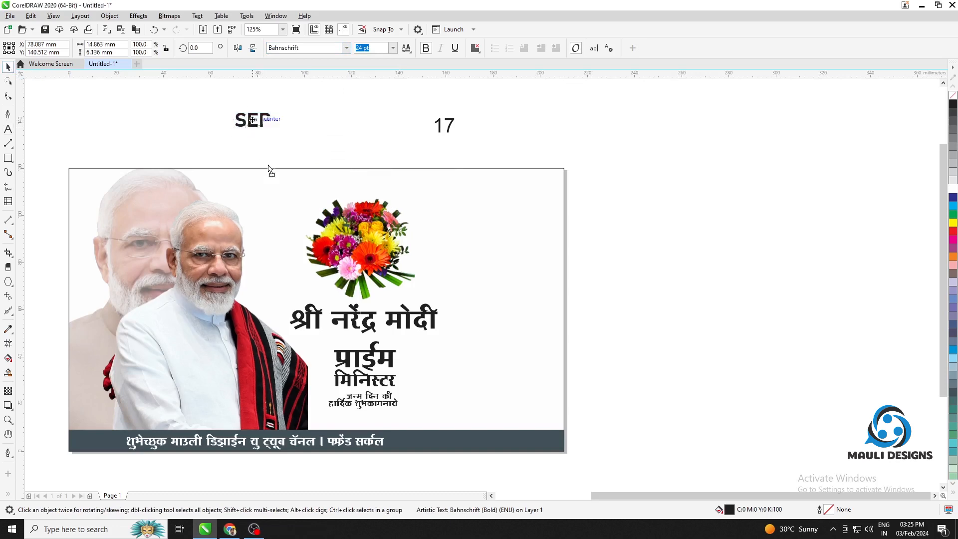
# Move SEP onto the banner between the portrait and the bouquet and place 17 centred directly above it
pyautogui.moveTo(268, 168); pyautogui.dragTo(281, 213)
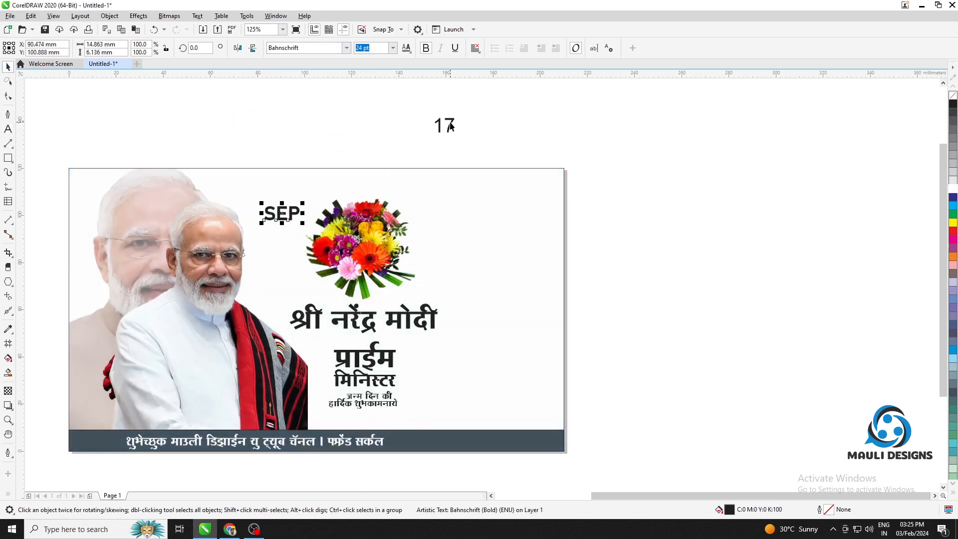
pyautogui.moveTo(450, 126); pyautogui.dragTo(293, 195)
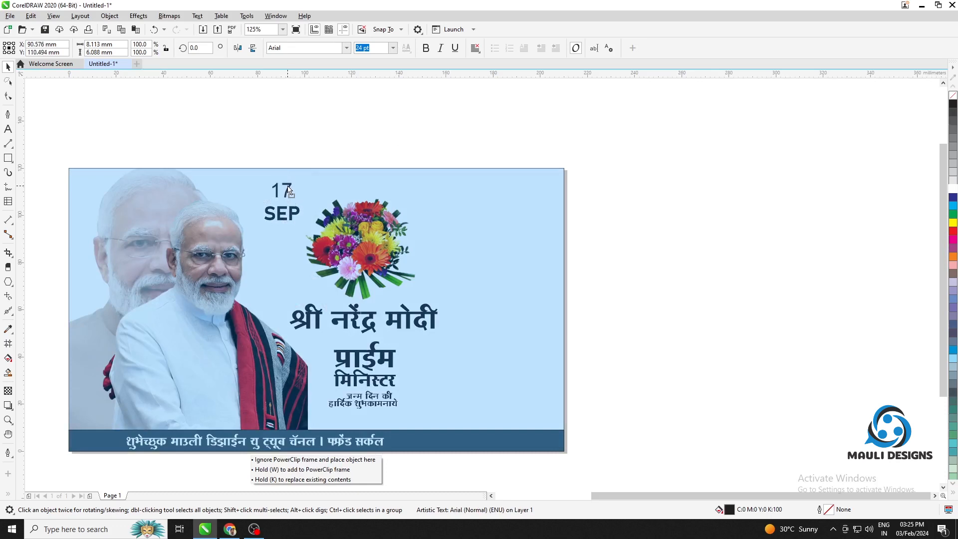
pyautogui.moveTo(289, 190); pyautogui.dragTo(289, 190)
pyautogui.click(225, 161)
# Draw a circle about 12.6 mm in diameter centred on the number 17
pyautogui.click(8, 157)
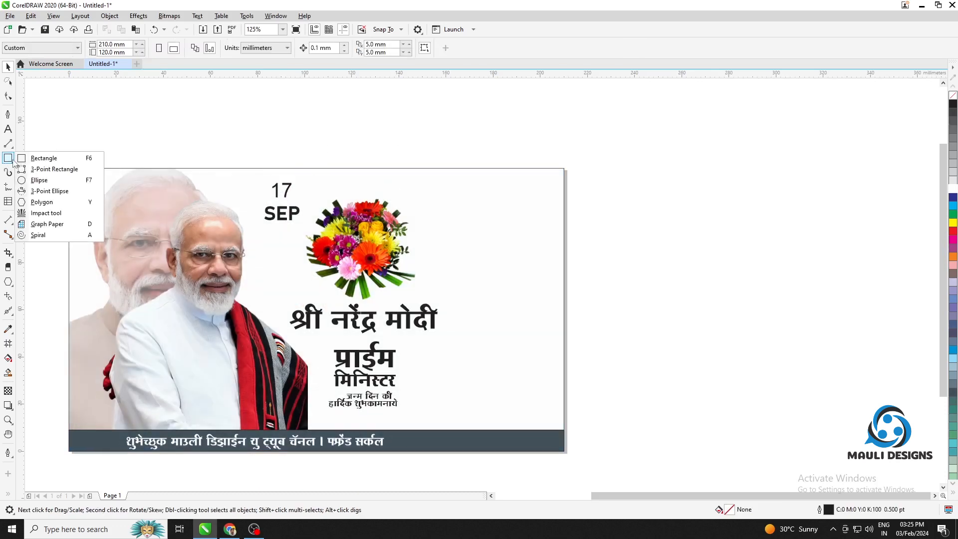
pyautogui.click(48, 185)
pyautogui.scroll(3, 294, 190)
pyautogui.moveTo(271, 179); pyautogui.dragTo(304, 224)
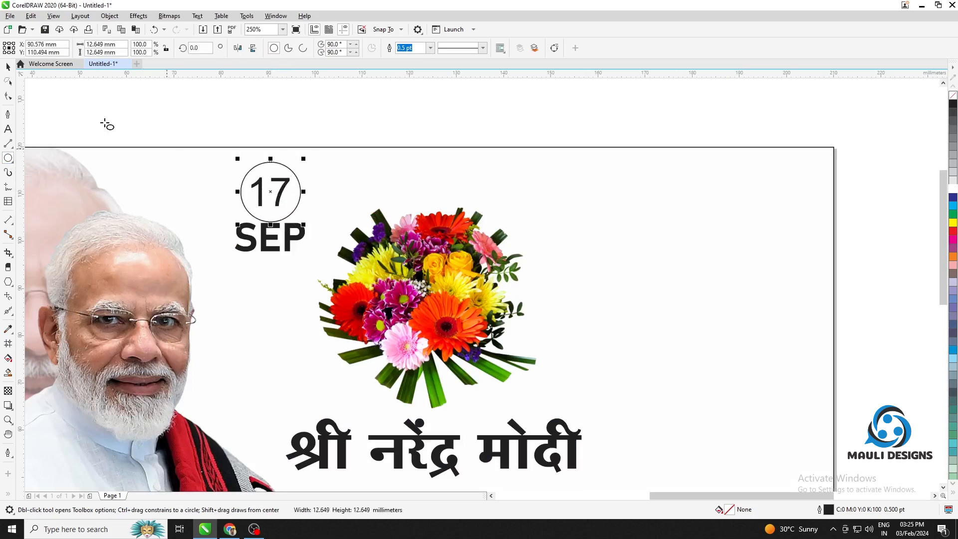
pyautogui.click(8, 66)
# Fill the circle with 10% black and order it behind the number 17 but in front of the banner background
pyautogui.click(952, 181)
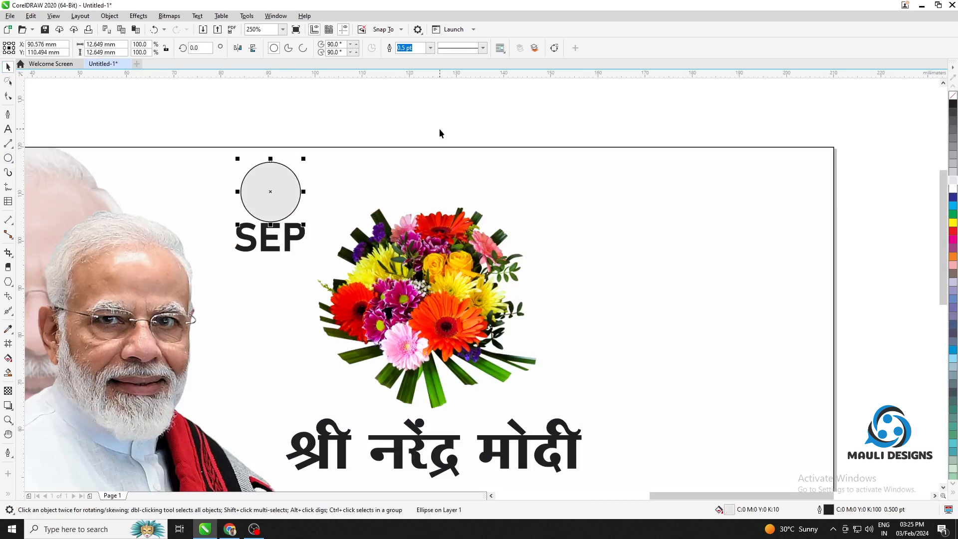
pyautogui.hotkey('shift', 'pagedown')
pyautogui.click(361, 171)
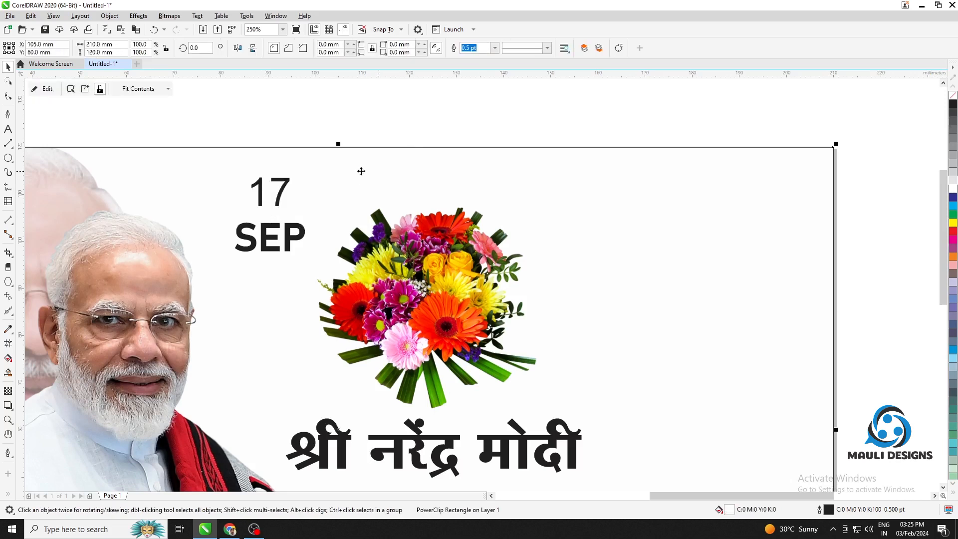
pyautogui.hotkey('shift', 'pagedown')
pyautogui.click(305, 134)
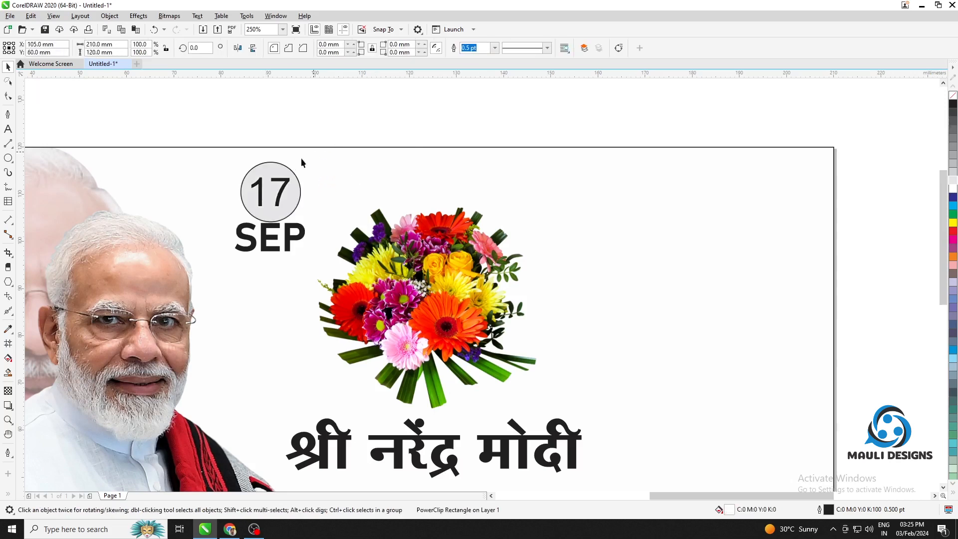
# Nudge the front portrait image down by 0.2 mm
pyautogui.click(297, 188)
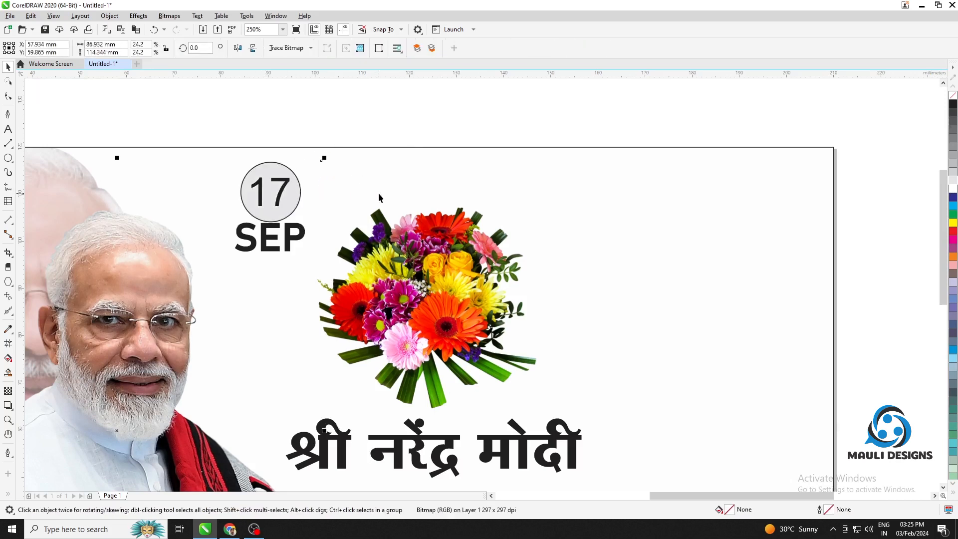
pyautogui.press('Down')
pyautogui.press('Down')
pyautogui.click(515, 111)
pyautogui.click(257, 180)
pyautogui.click(269, 164)
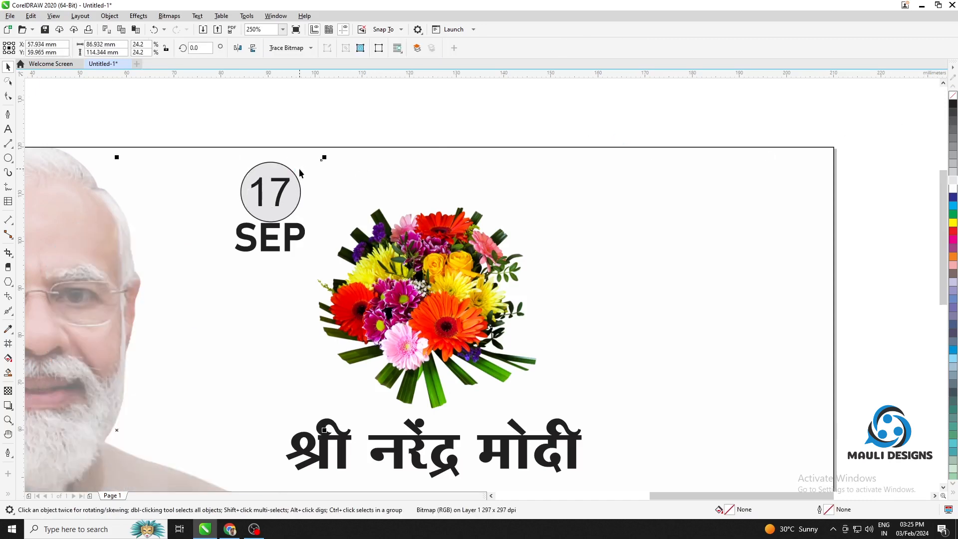
pyautogui.scroll(-2, 374, 160)
pyautogui.click(391, 167)
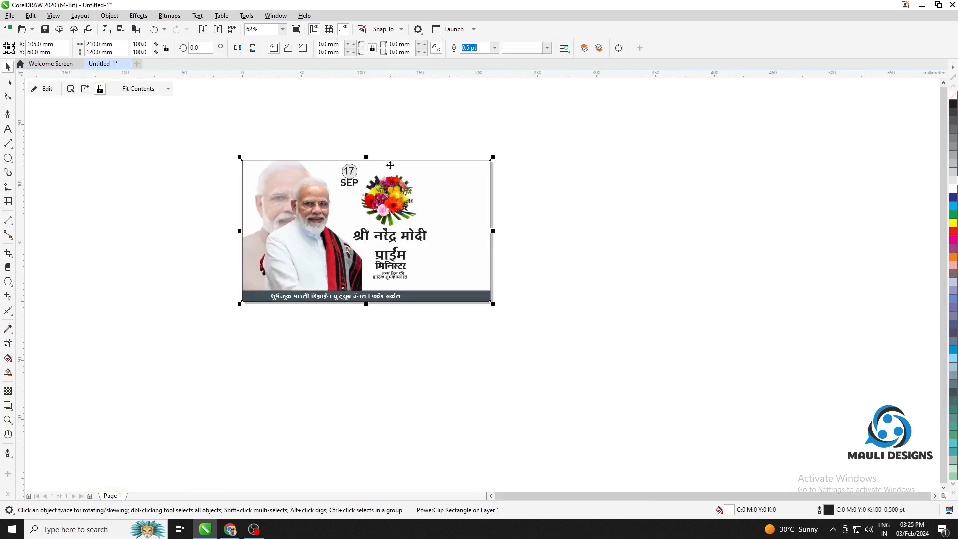
pyautogui.click(451, 134)
# Fill the date badge's circle with black and recolour the number 17 white
pyautogui.scroll(2, 345, 161)
pyautogui.click(364, 176)
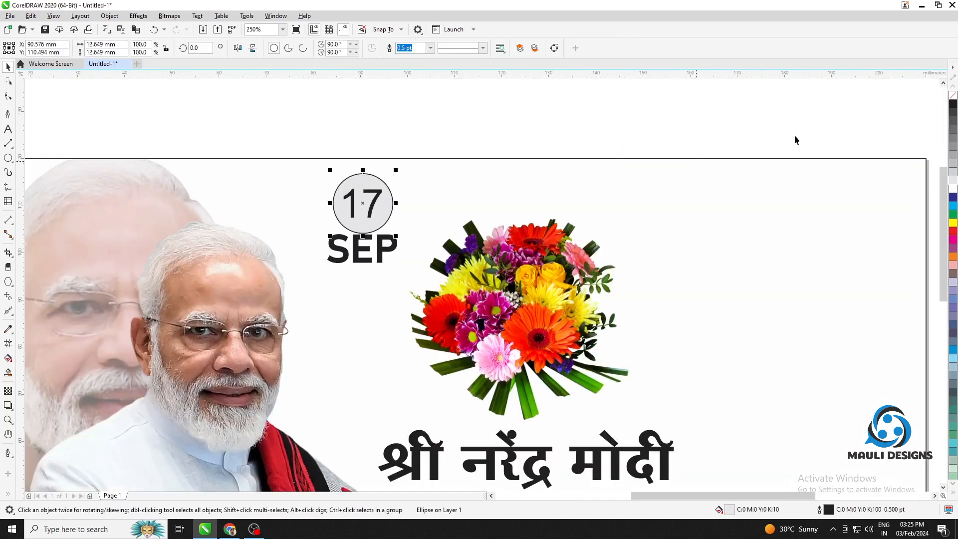
pyautogui.click(953, 105)
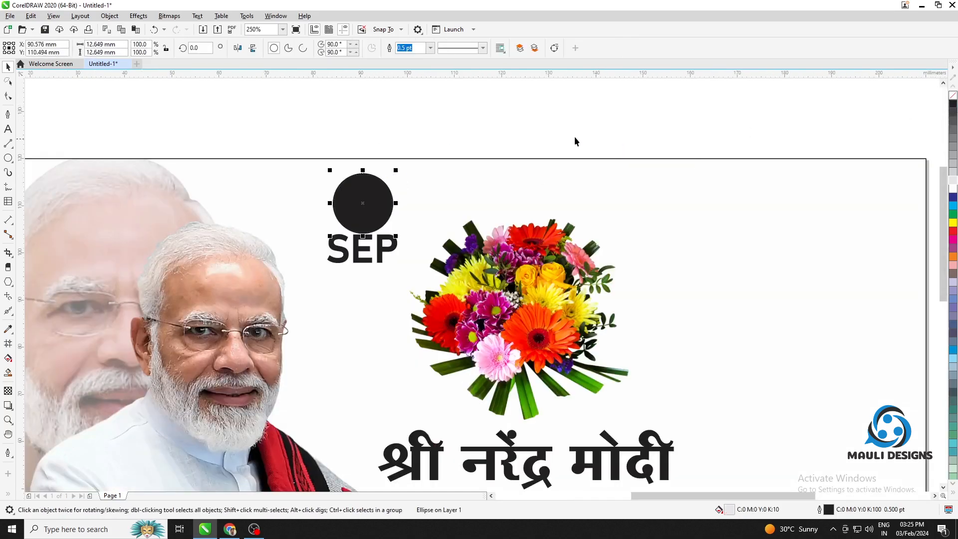
pyautogui.click(369, 192)
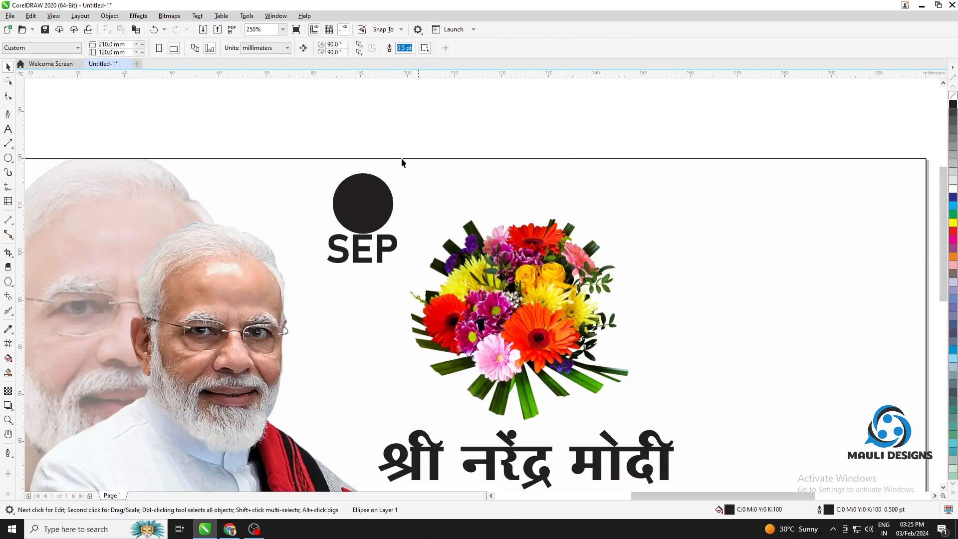
pyautogui.click(953, 189)
pyautogui.click(616, 139)
# Shrink the badge circle around its centre to about 10.6 mm in diameter
pyautogui.scroll(1, 358, 195)
pyautogui.click(382, 183)
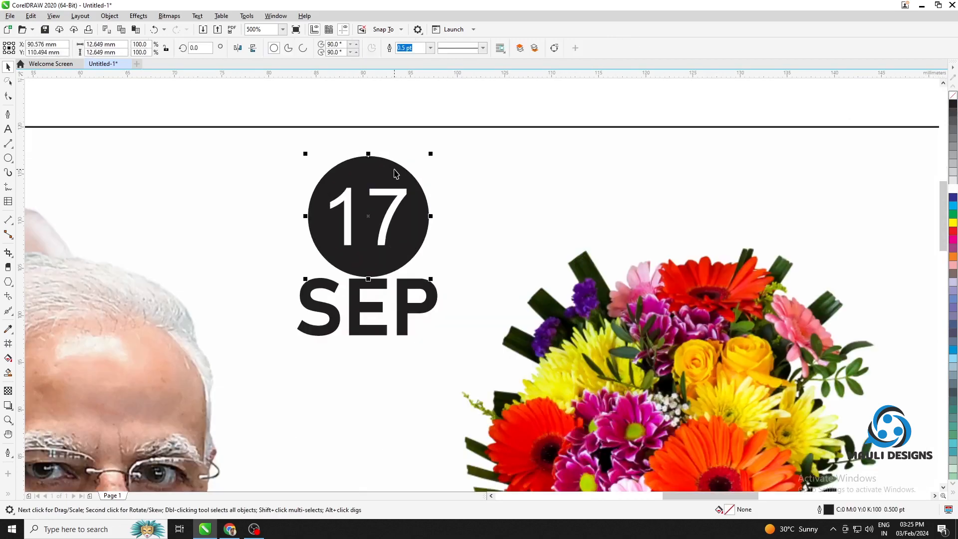
pyautogui.moveTo(429, 154); pyautogui.dragTo(426, 167)
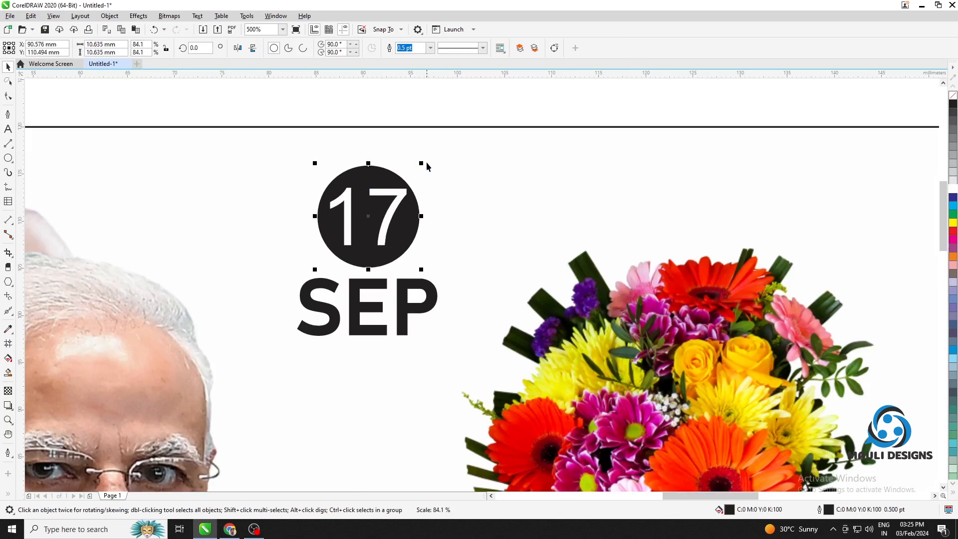
# Set the number 17 in bold Bahnschrift and recentre it inside the black circle
pyautogui.click(394, 194)
pyautogui.click(346, 49)
pyautogui.click(345, 79)
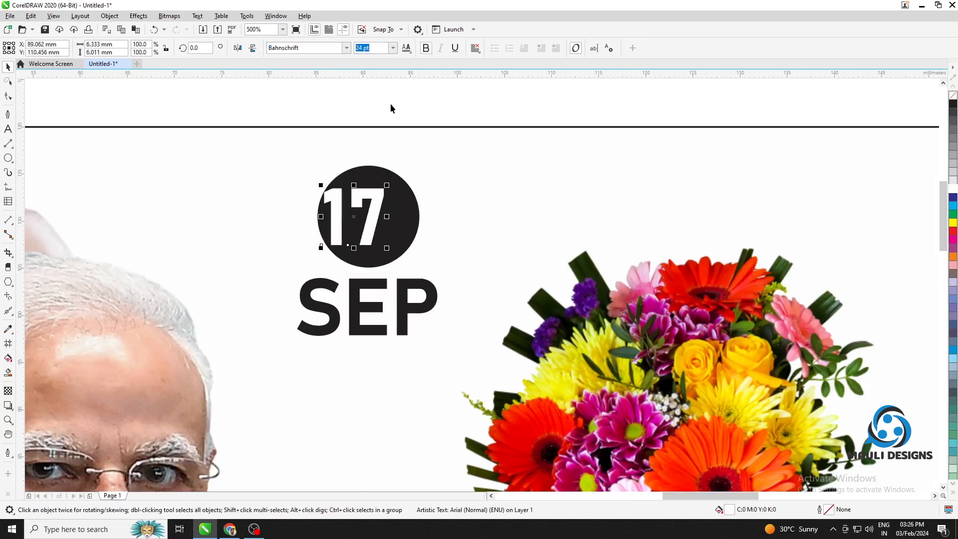
pyautogui.moveTo(372, 192); pyautogui.dragTo(385, 195)
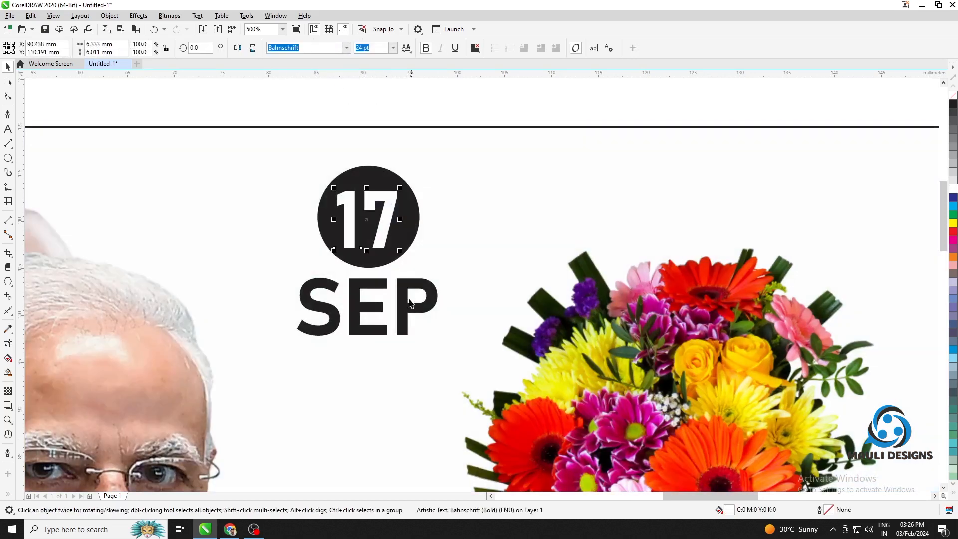
# Enlarge the SEP text below the circle to about 17.9 mm wide, keeping it centred
pyautogui.click(410, 303)
pyautogui.moveTo(448, 272); pyautogui.dragTo(458, 264)
pyautogui.click(418, 284)
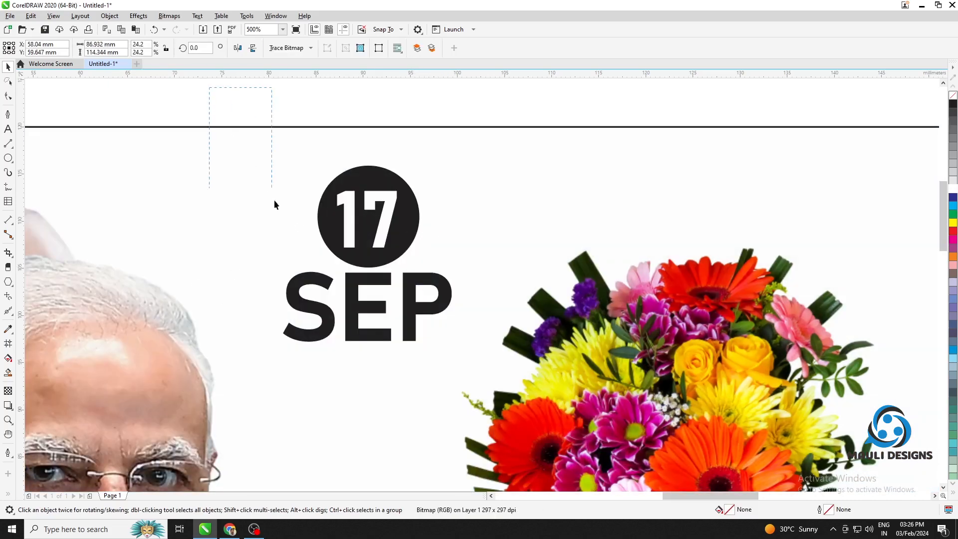
# Move the circle, 17 and SEP together up onto the banner's upper edge
pyautogui.moveTo(516, 383); pyautogui.dragTo(515, 382)
pyautogui.moveTo(353, 210); pyautogui.dragTo(424, 128)
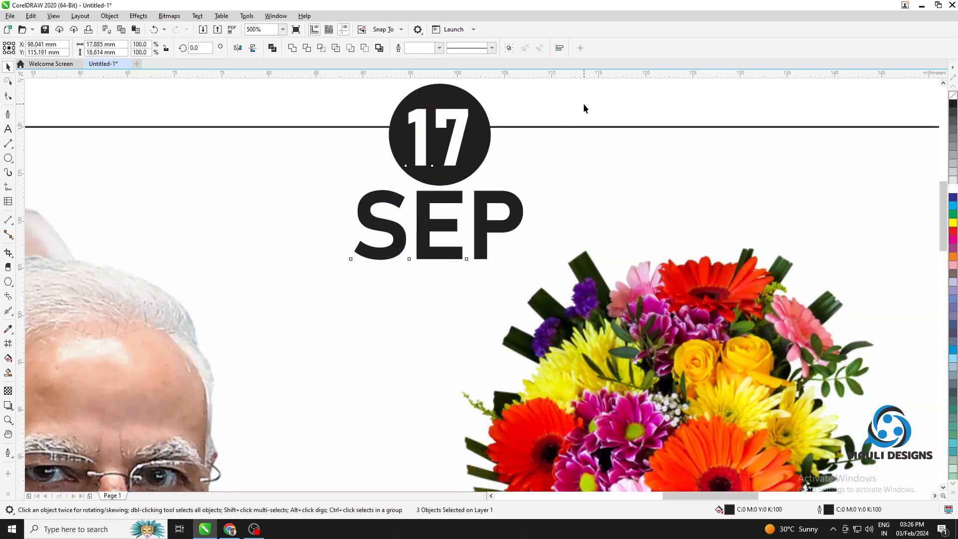
pyautogui.click(584, 104)
pyautogui.click(487, 228)
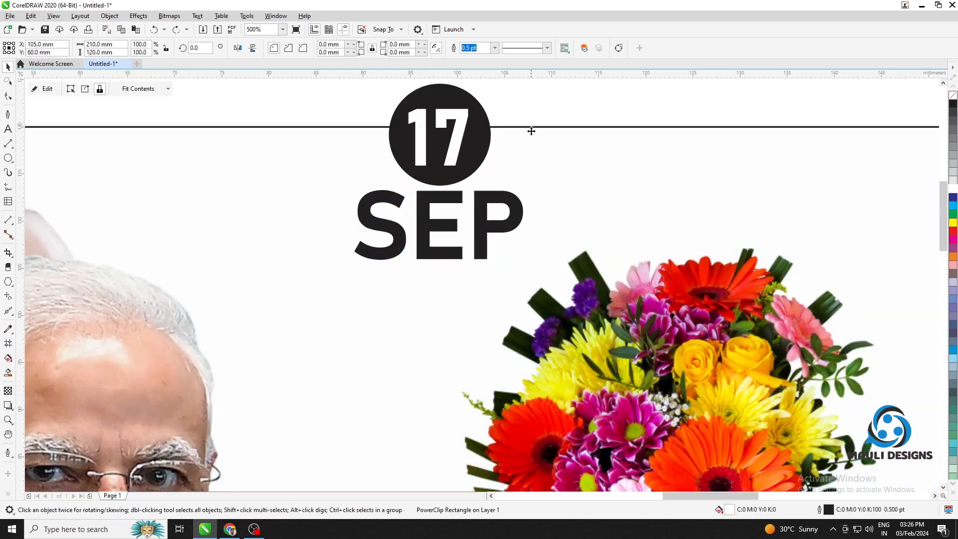
pyautogui.click(535, 108)
# Scale the circle, 17 and SEP together to about 12.5 mm wide and move them over the faded portrait near the banner's upper-left corner
pyautogui.scroll(-1, 489, 108)
pyautogui.moveTo(495, 114); pyautogui.dragTo(450, 242)
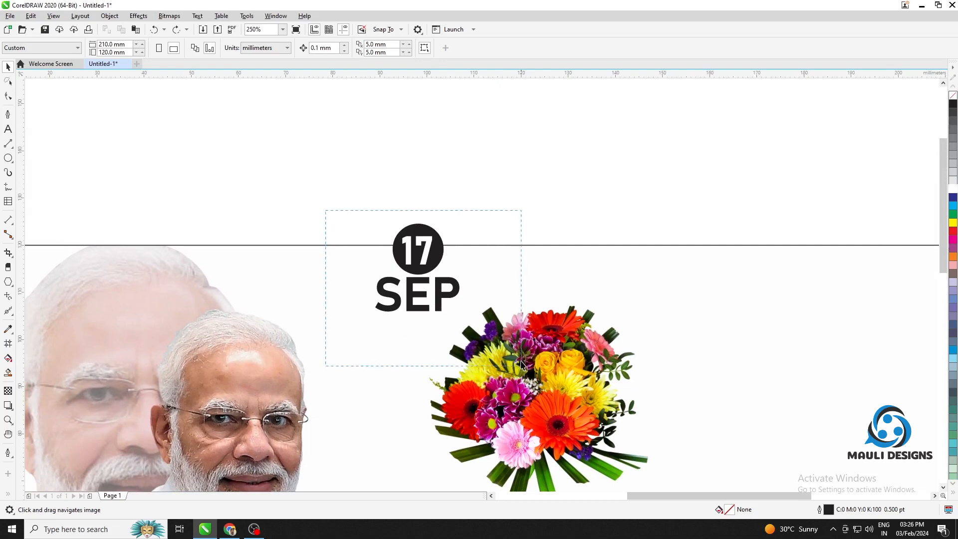
pyautogui.moveTo(520, 364); pyautogui.dragTo(521, 365)
pyautogui.moveTo(429, 260); pyautogui.dragTo(384, 307)
pyautogui.scroll(-5, 541, 200)
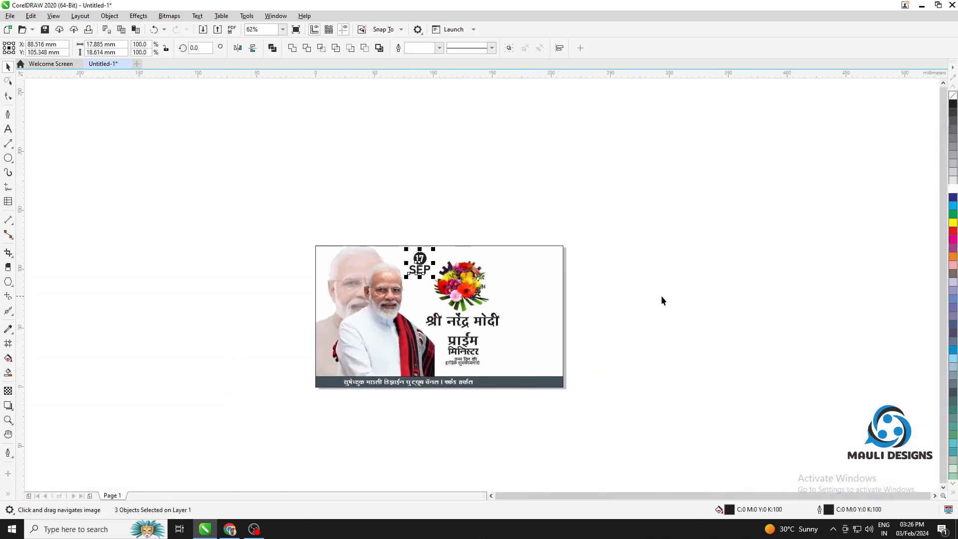
pyautogui.click(661, 300)
pyautogui.moveTo(435, 285); pyautogui.dragTo(364, 250)
pyautogui.scroll(2, 338, 255)
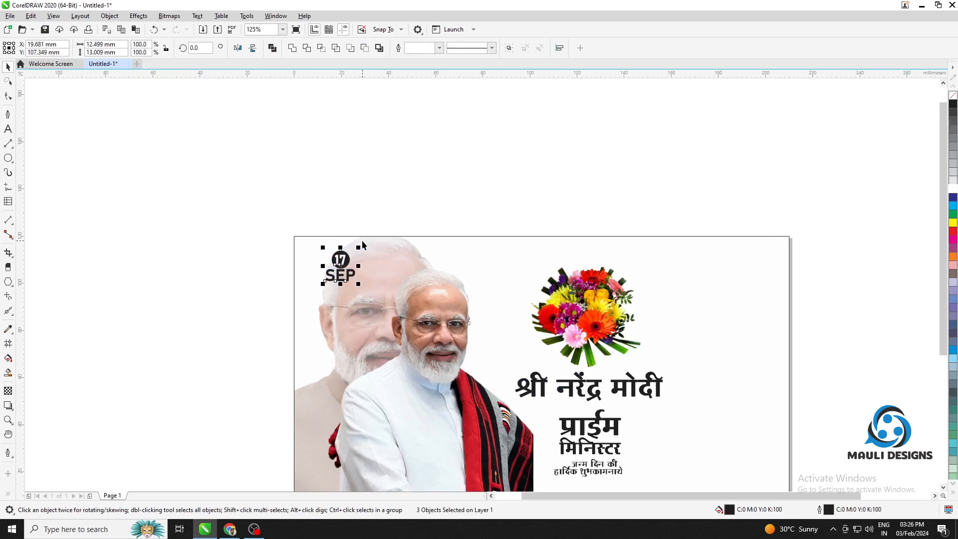
# Nudge the date badge into the banner's upper-left corner, to about X 11.0 mm and Y 107.6 mm
pyautogui.press('Left')
pyautogui.press('Left')
pyautogui.press('Left')
pyautogui.press('Left')
pyautogui.press('Left')
pyautogui.press('Left')
pyautogui.press('Left')
pyautogui.press('Left')
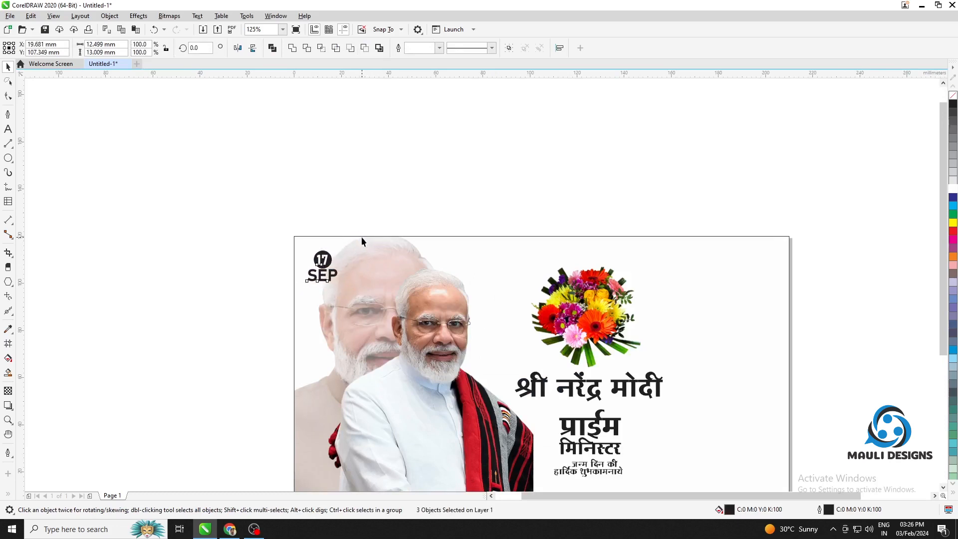
pyautogui.press('Left')
pyautogui.press('Left')
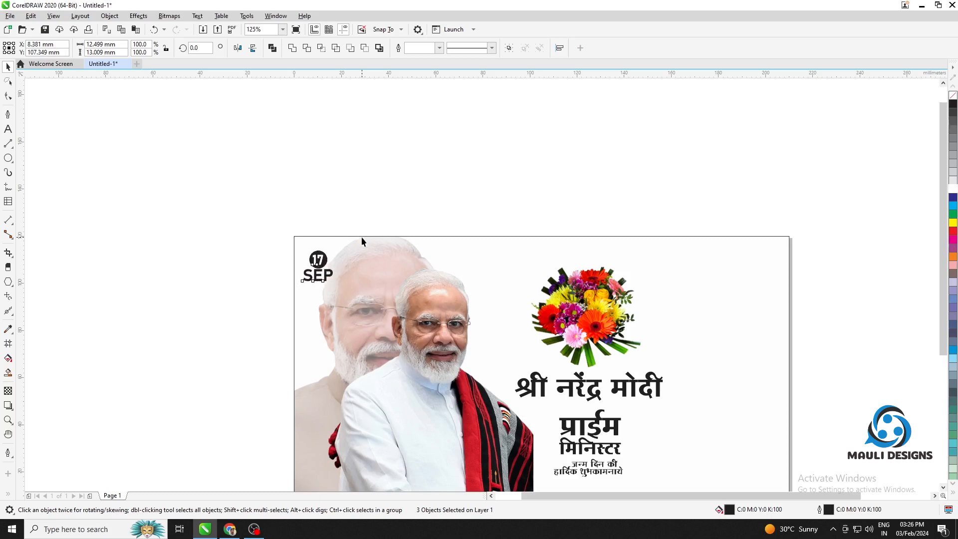
pyautogui.press('Right')
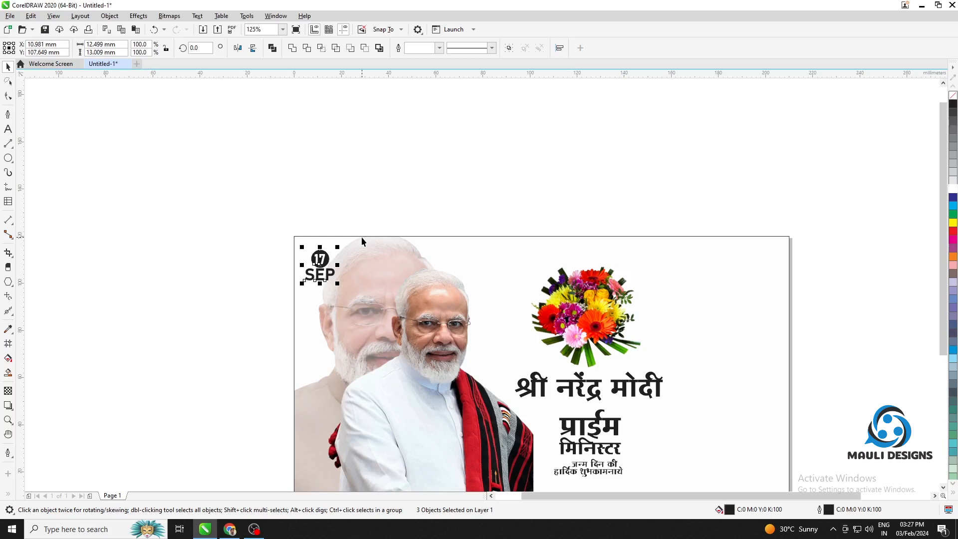
pyautogui.click(558, 184)
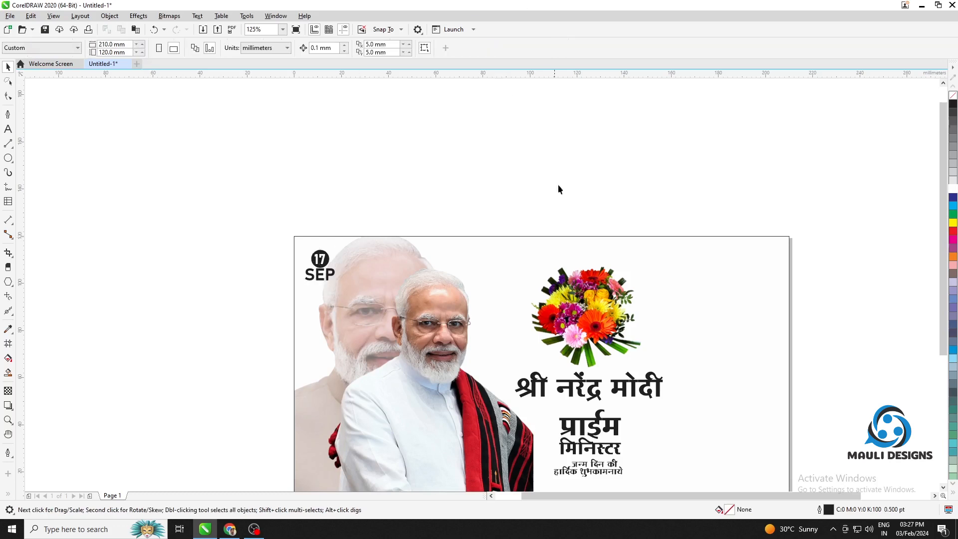
# Enlarge the white caption text on the dark bar to about 21 pt
pyautogui.moveTo(621, 218); pyautogui.dragTo(528, 157)
pyautogui.moveTo(691, 225); pyautogui.dragTo(668, 206)
pyautogui.press('space')
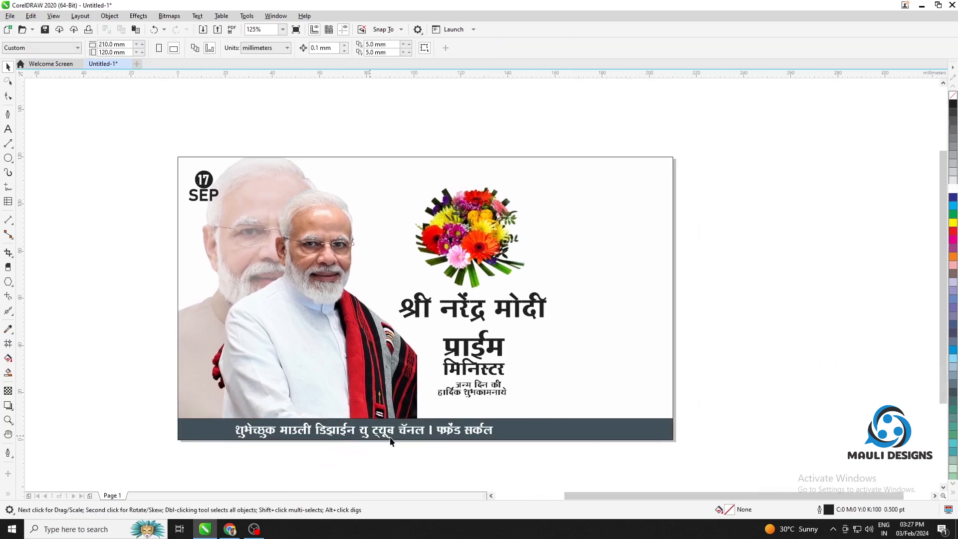
pyautogui.click(487, 430)
pyautogui.moveTo(498, 420); pyautogui.dragTo(527, 427)
pyautogui.click(709, 394)
# Delete the surplus letter at the start of the word फ्रेंड in the dark bar's caption
pyautogui.scroll(3, 487, 429)
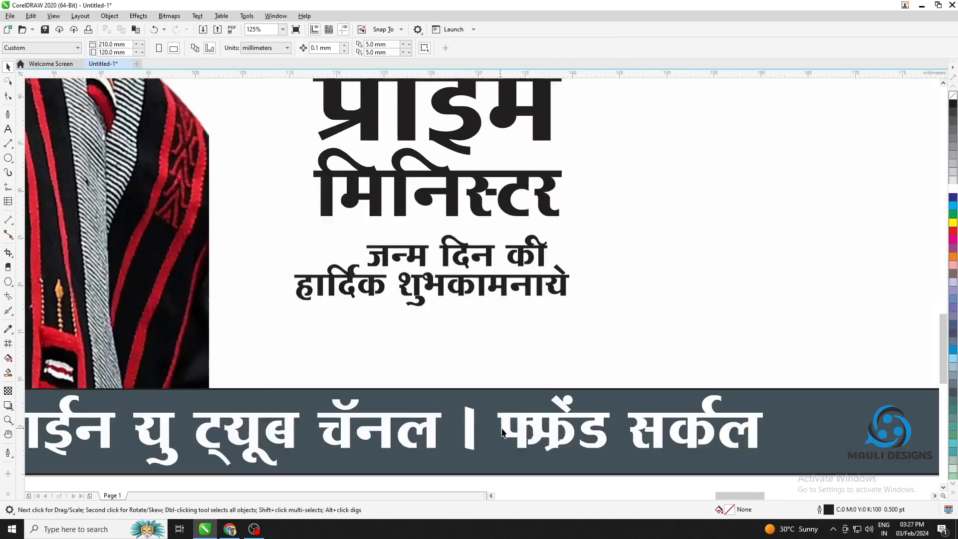
pyautogui.doubleClick(582, 425)
pyautogui.press('Delete')
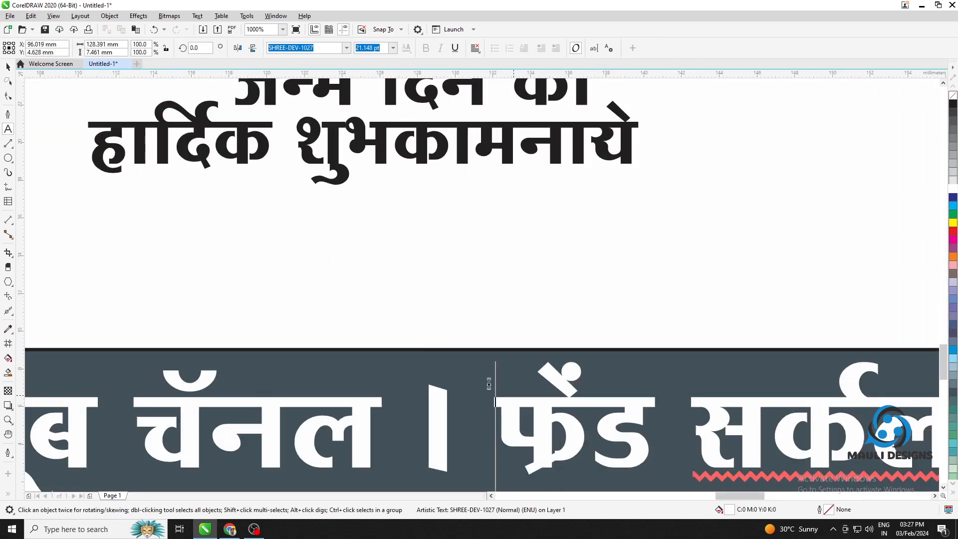
pyautogui.click(7, 66)
pyautogui.scroll(-3, 465, 324)
pyautogui.moveTo(801, 278); pyautogui.dragTo(659, 291)
pyautogui.click(666, 264)
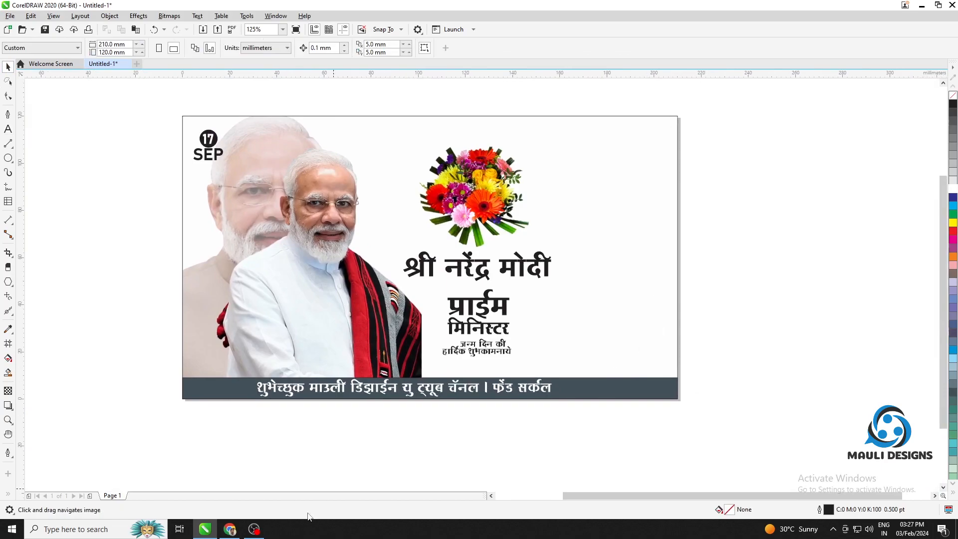
# Switch to Chrome and search Google in a new tab for rohit pawar png
pyautogui.click(230, 529)
pyautogui.click(854, 11)
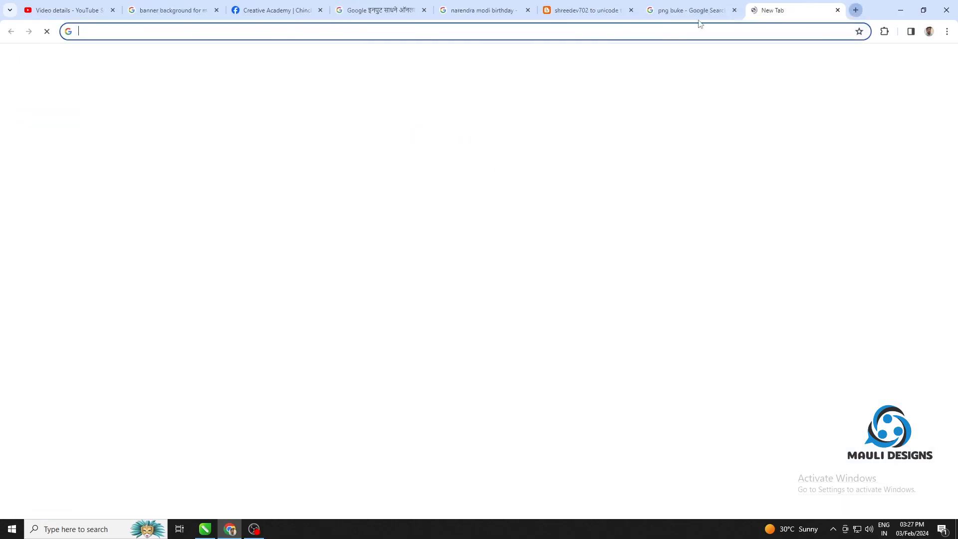
pyautogui.write('rohit pawa')
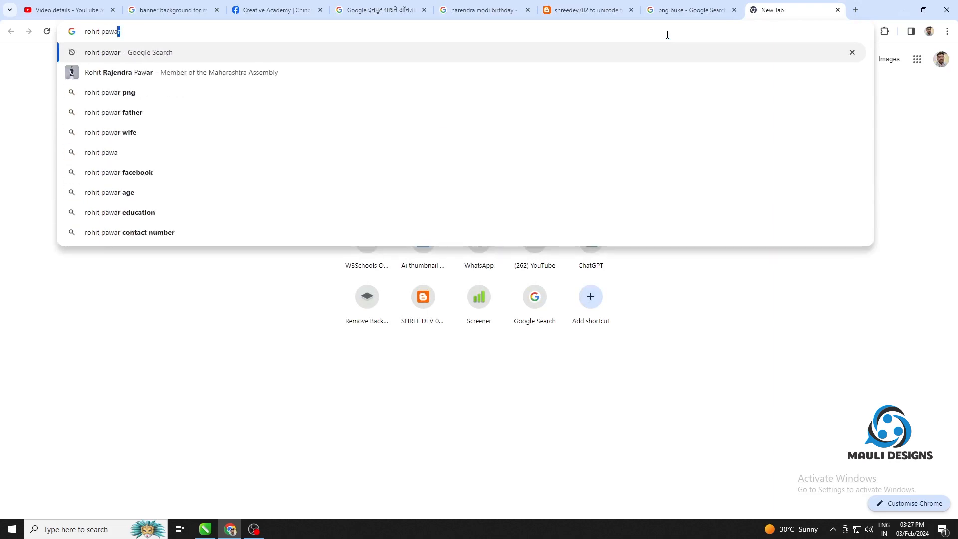
pyautogui.press('Return')
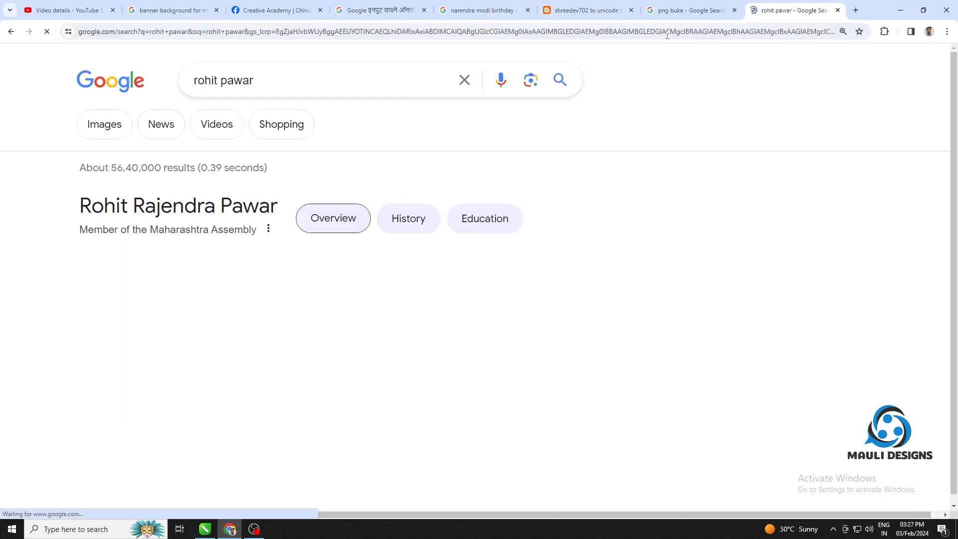
pyautogui.write('png')
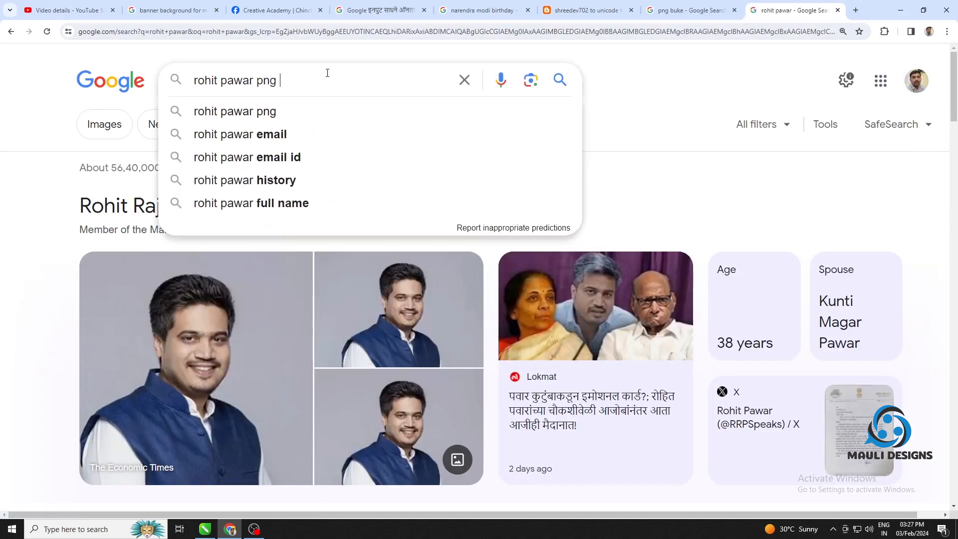
pyautogui.press('Return')
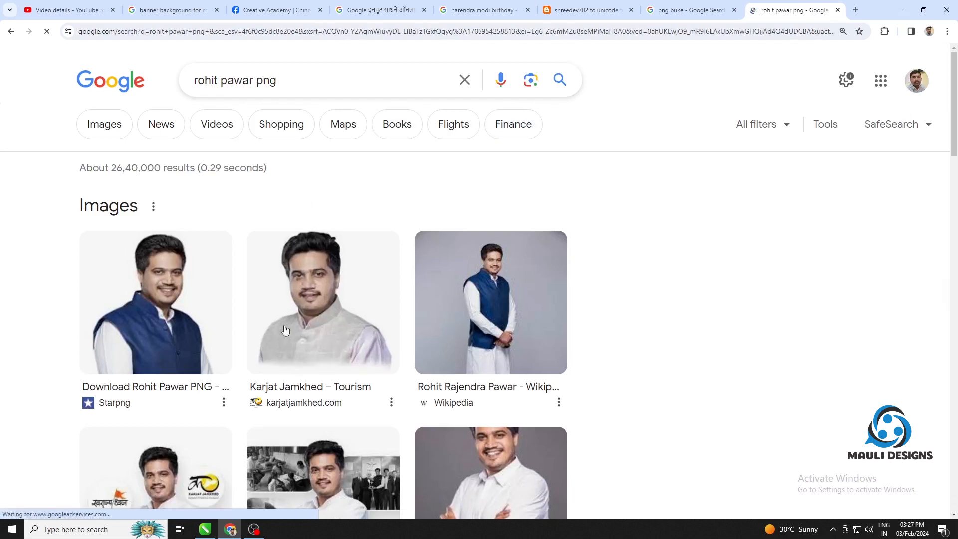
# Bring the Starpng image of the man in the blue vest into CorelDRAW beside the banner and mirror it horizontally
pyautogui.click(164, 313)
pyautogui.moveTo(771, 321); pyautogui.dragTo(823, 234)
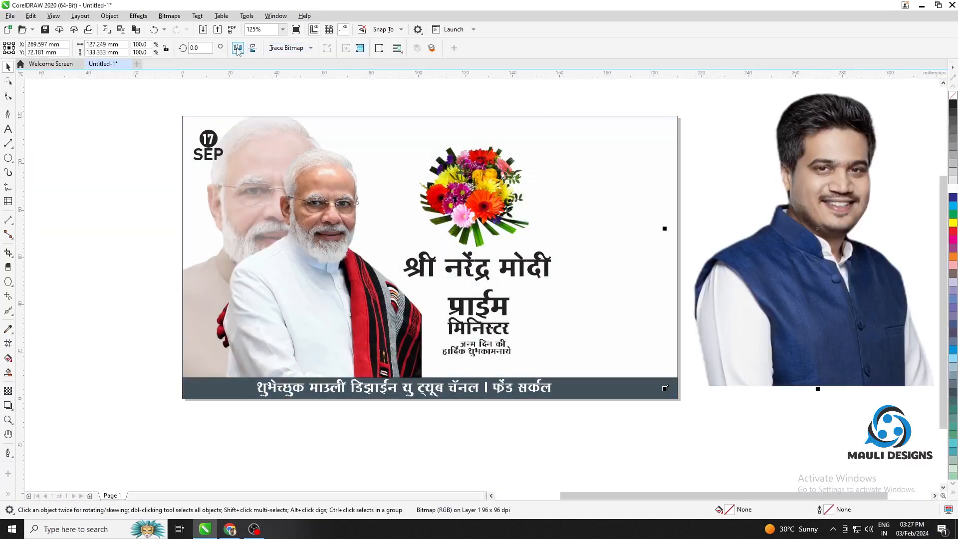
pyautogui.click(238, 48)
# Scale the blue-vest portrait to about 68.3% and place it at the banner's right end, standing on the dark bar
pyautogui.moveTo(818, 210); pyautogui.dragTo(684, 199)
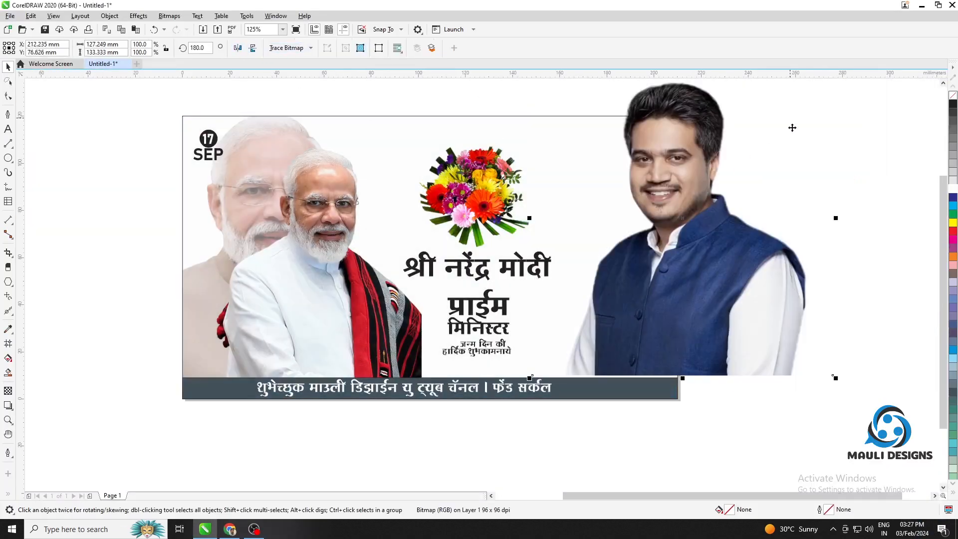
pyautogui.scroll(-2, 779, 169)
pyautogui.scroll(1, 801, 145)
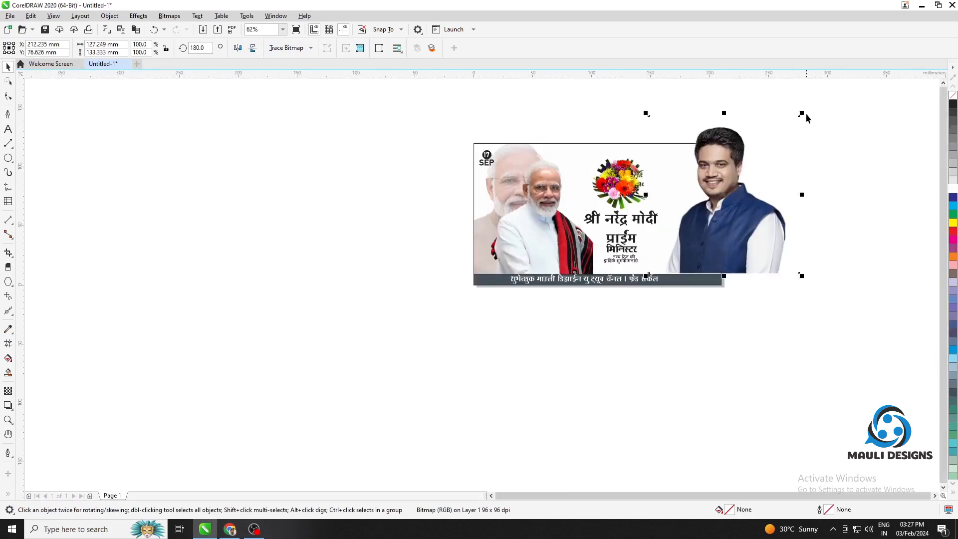
pyautogui.moveTo(802, 114); pyautogui.dragTo(763, 147)
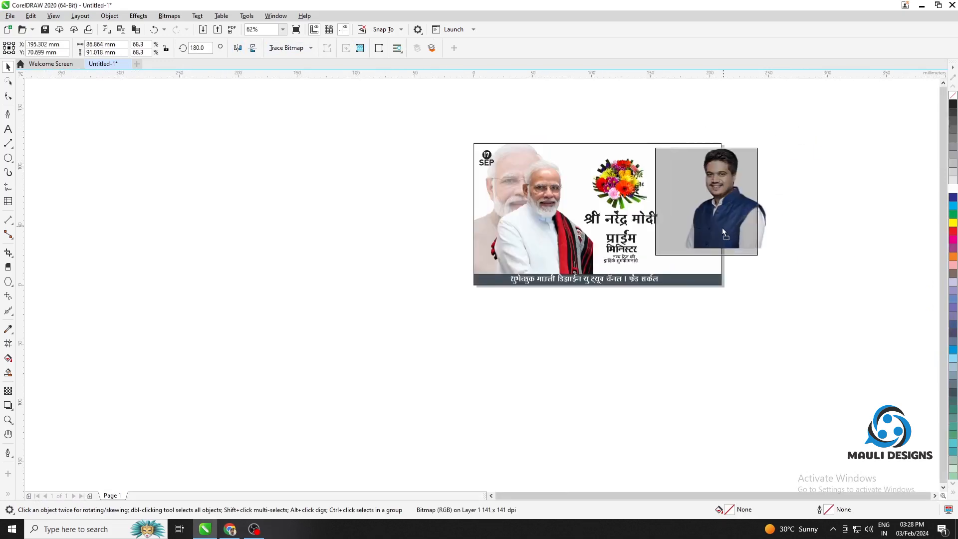
pyautogui.moveTo(722, 227); pyautogui.dragTo(705, 253)
pyautogui.scroll(1, 753, 232)
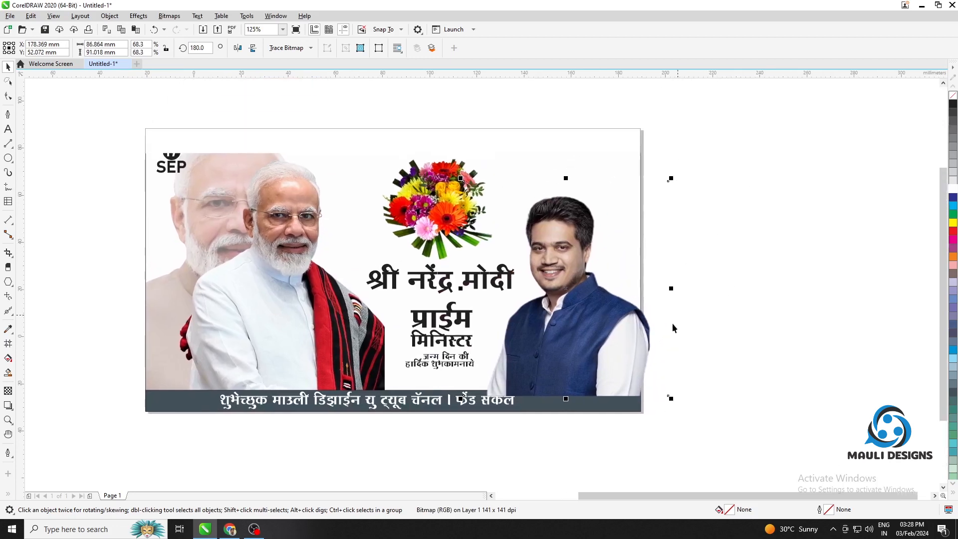
pyautogui.moveTo(568, 351); pyautogui.dragTo(558, 346)
# PowerClip the blue-vest man's portrait inside the banner's frame rectangle, trimming it at the banner's edge
pyautogui.rightClick(562, 345)
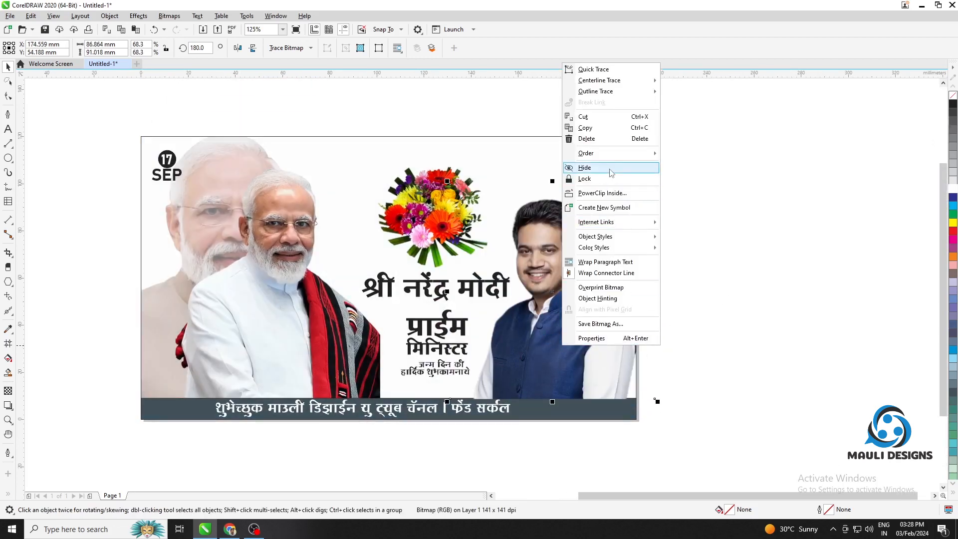
pyautogui.click(611, 191)
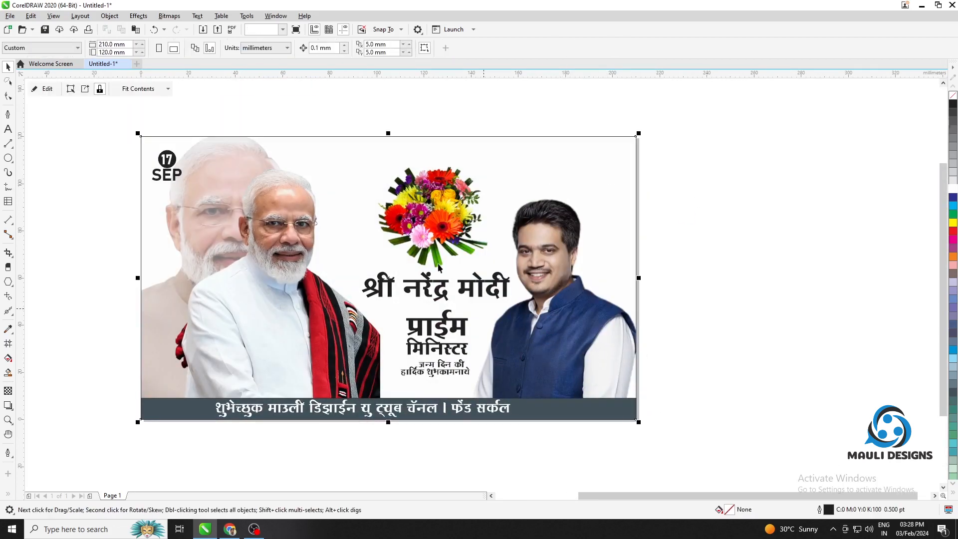
pyautogui.click(679, 299)
pyautogui.moveTo(636, 298); pyautogui.dragTo(736, 268)
pyautogui.click(674, 211)
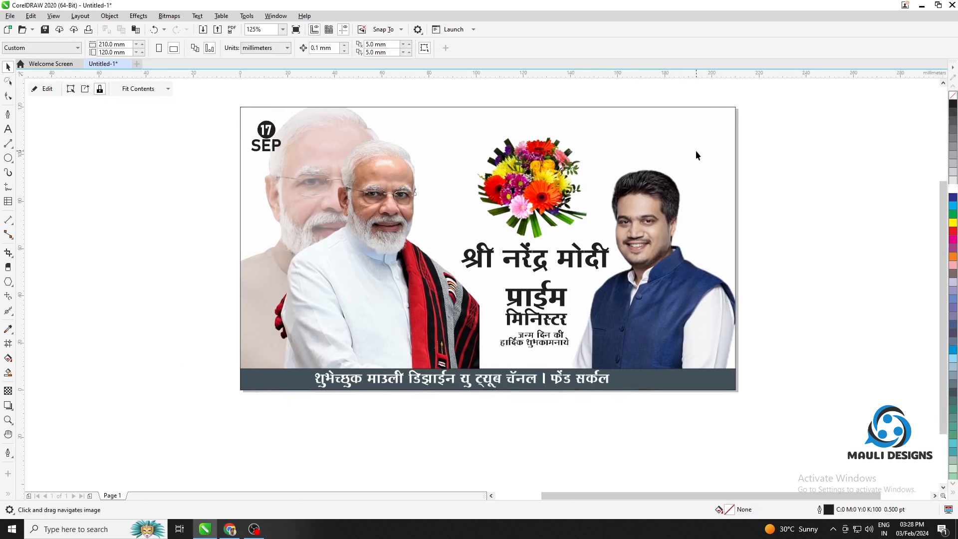
pyautogui.click(805, 153)
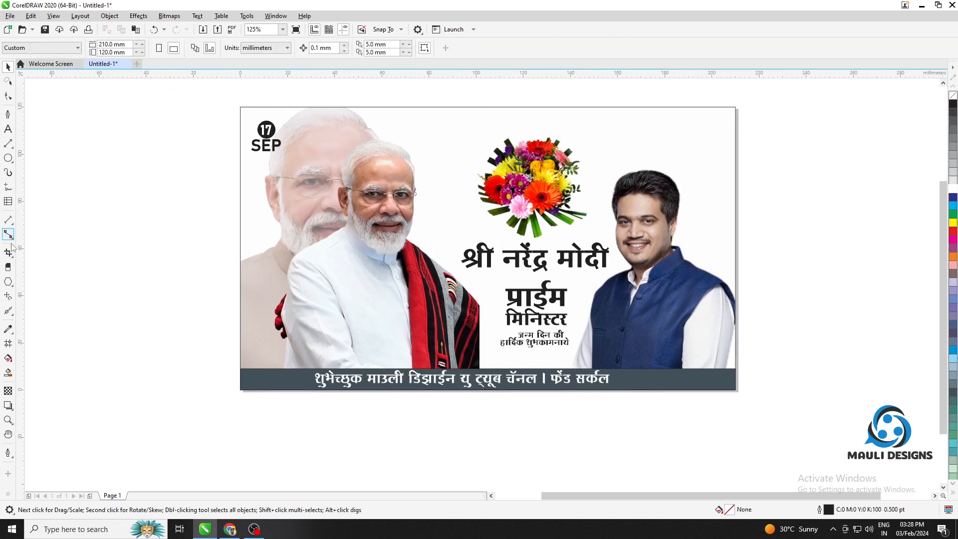
# Create a page-sized 210 × 120 mm rectangle behind the banner's content and fill it cyan
pyautogui.click(8, 160)
pyautogui.click(40, 156)
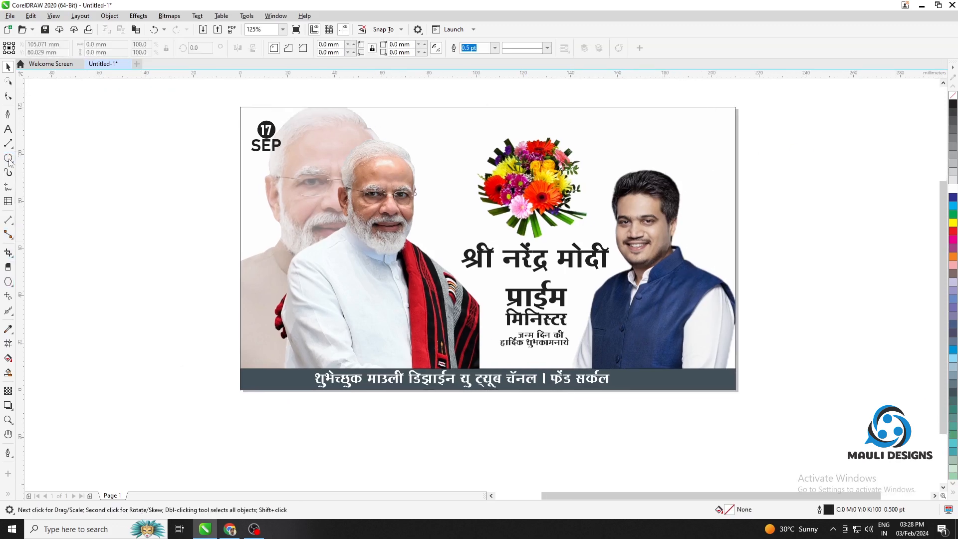
pyautogui.doubleClick(8, 158)
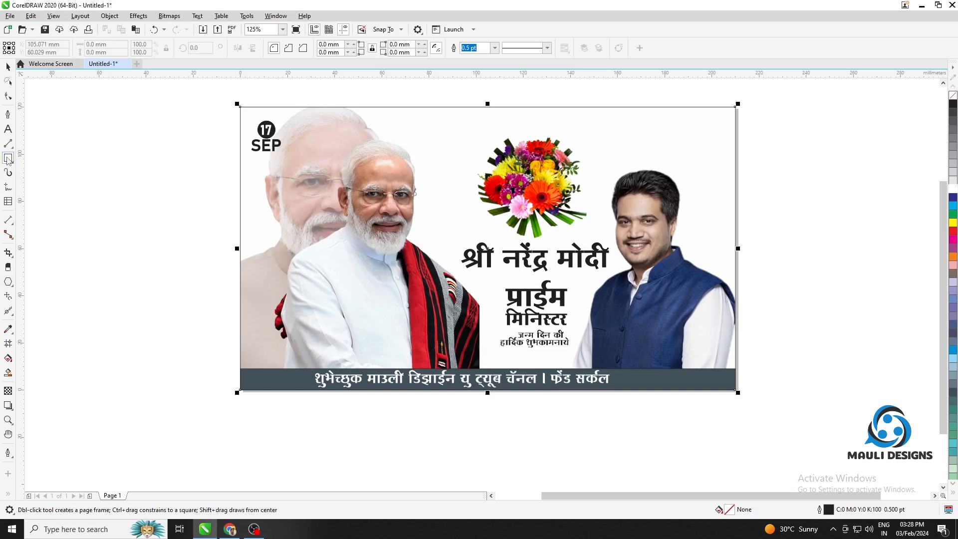
pyautogui.click(953, 207)
pyautogui.rightClick(953, 207)
pyautogui.click(813, 161)
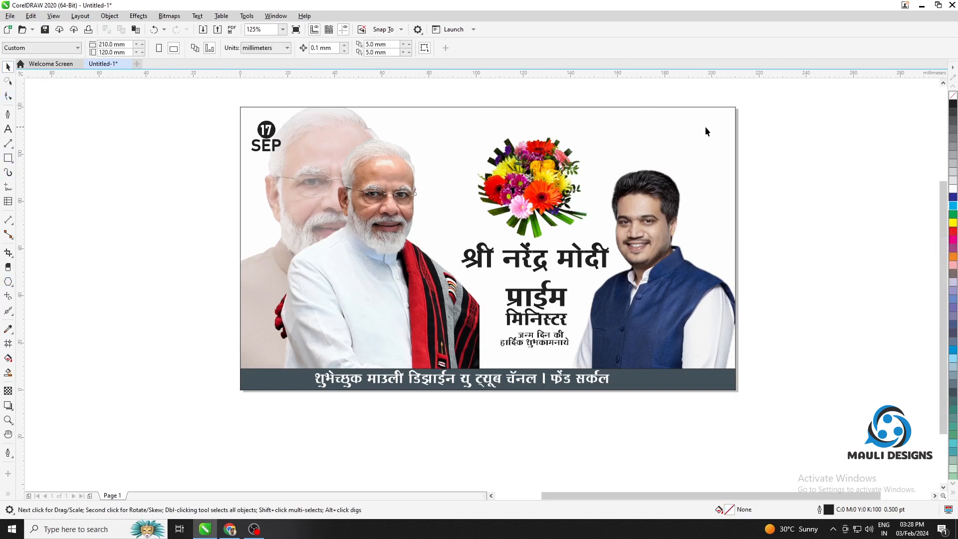
# Remove the white fill from the PowerClip frame that holds the banner's portraits
pyautogui.click(707, 129)
pyautogui.click(953, 96)
pyautogui.click(849, 156)
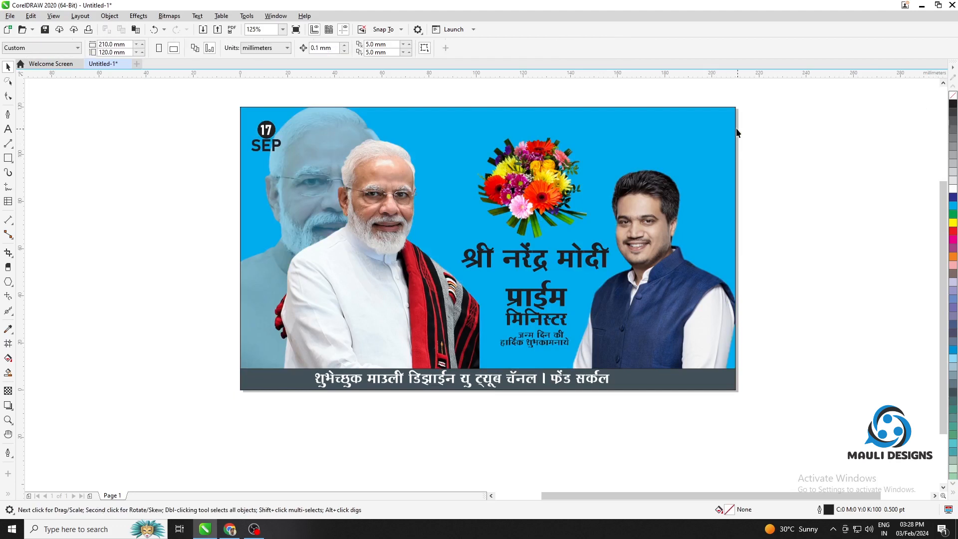
pyautogui.click(731, 127)
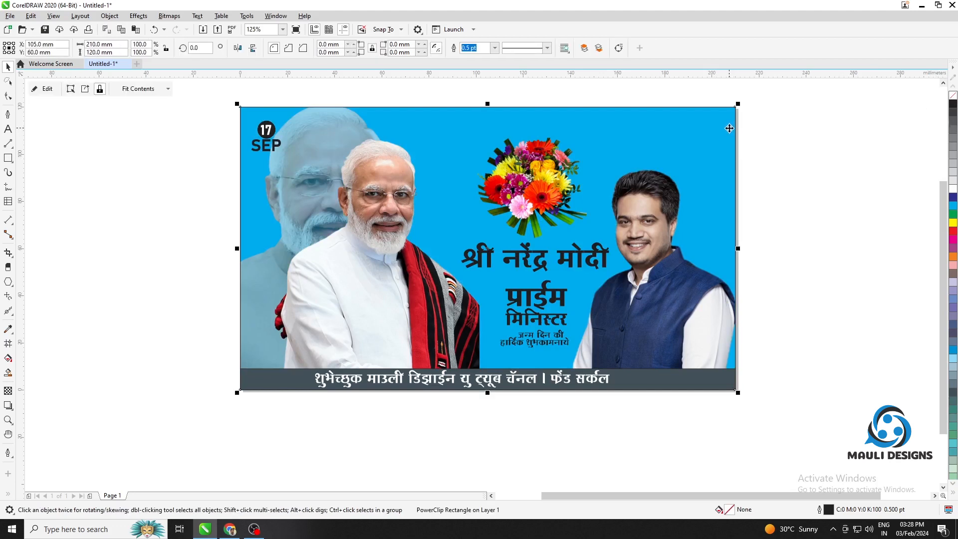
pyautogui.moveTo(326, 169); pyautogui.dragTo(331, 175)
pyautogui.click(776, 132)
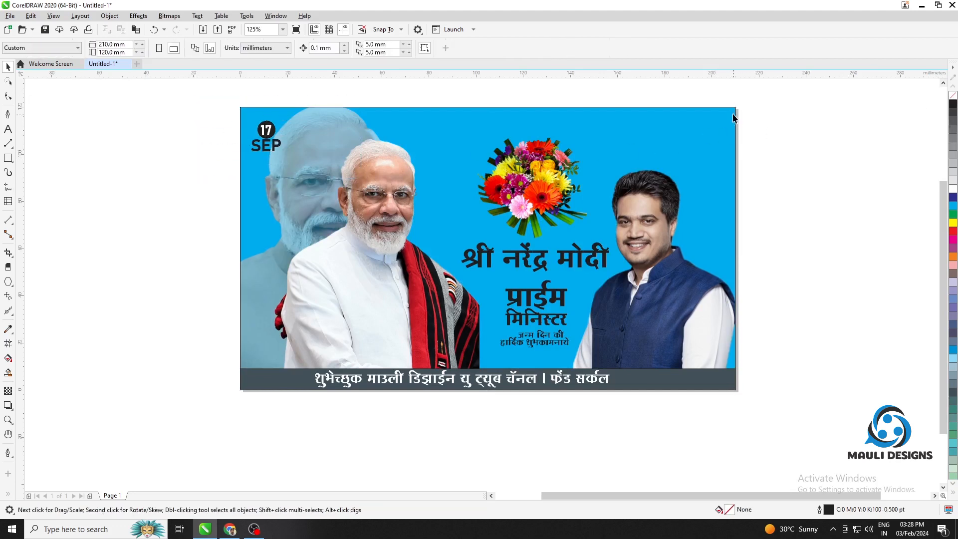
pyautogui.click(733, 114)
pyautogui.press('Delete')
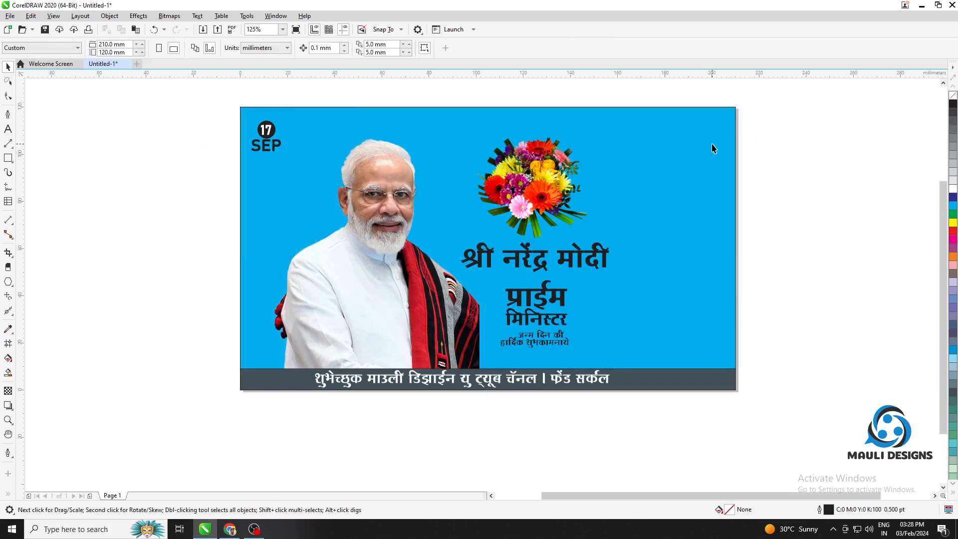
# Enlarge the cyan background rectangle to about 224 × 128 mm and position it so it extends past every banner edge
pyautogui.click(712, 143)
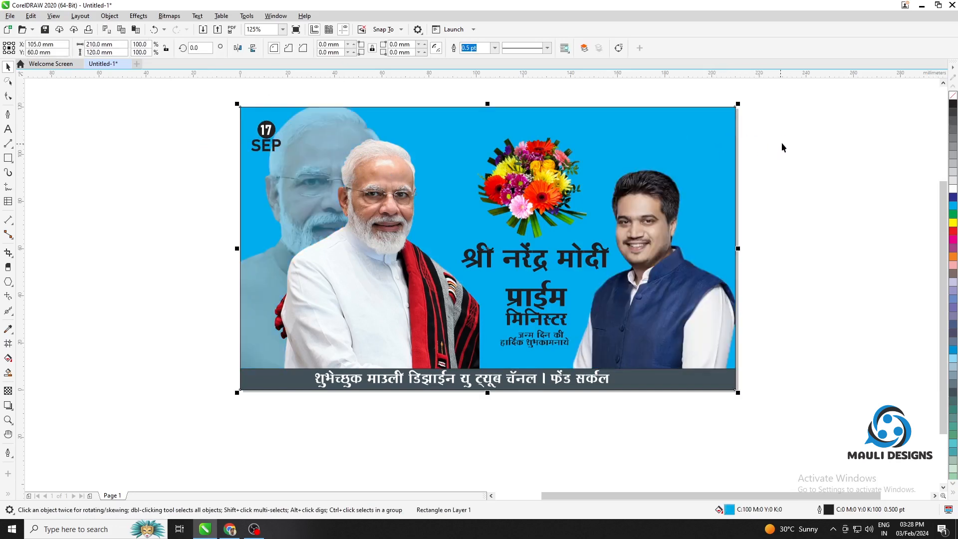
pyautogui.moveTo(738, 106); pyautogui.dragTo(768, 113)
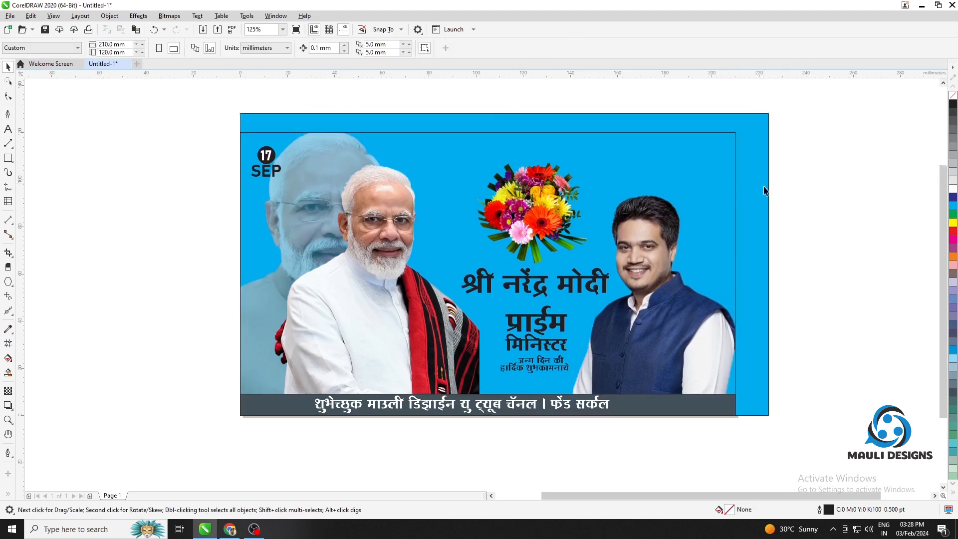
pyautogui.moveTo(757, 199); pyautogui.dragTo(745, 204)
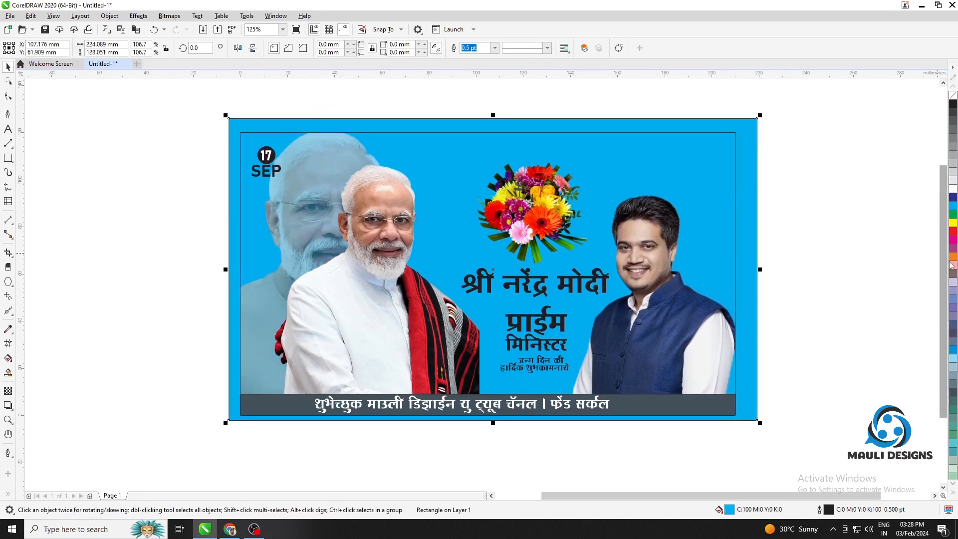
# Try several palette colours on the enlarged background rectangle and settle on a light sky-blue fill
pyautogui.click(953, 362)
pyautogui.click(953, 367)
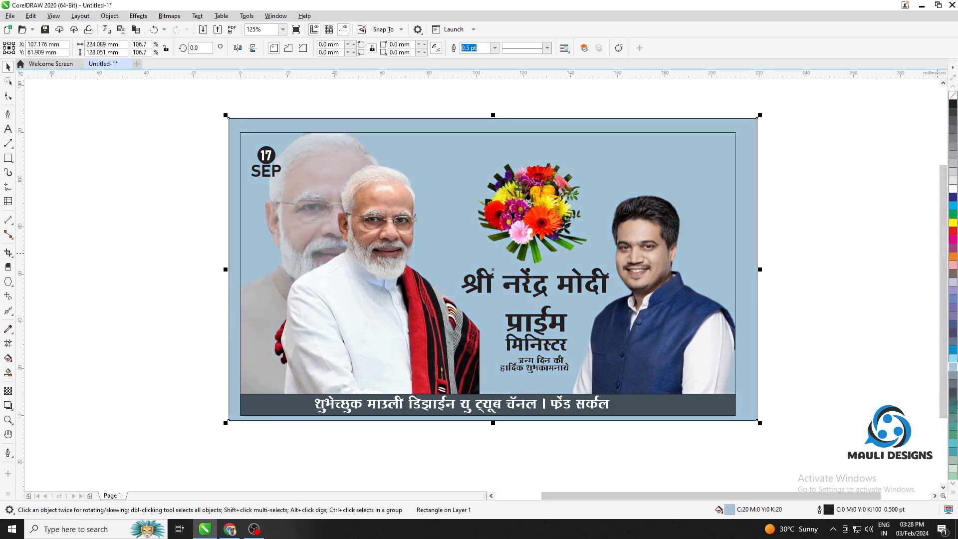
pyautogui.click(953, 472)
pyautogui.click(952, 475)
pyautogui.scroll(-1, 952, 476)
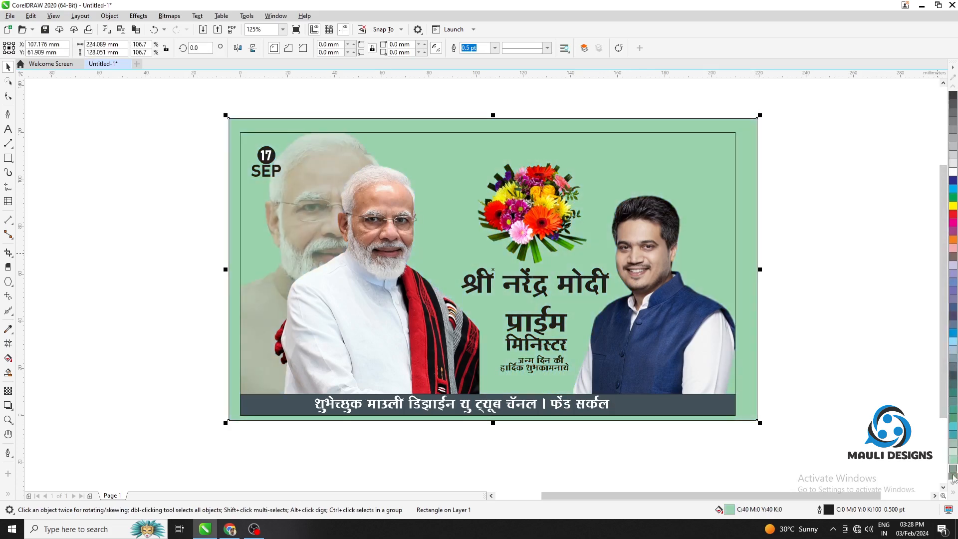
pyautogui.click(953, 458)
pyautogui.click(952, 453)
pyautogui.click(952, 458)
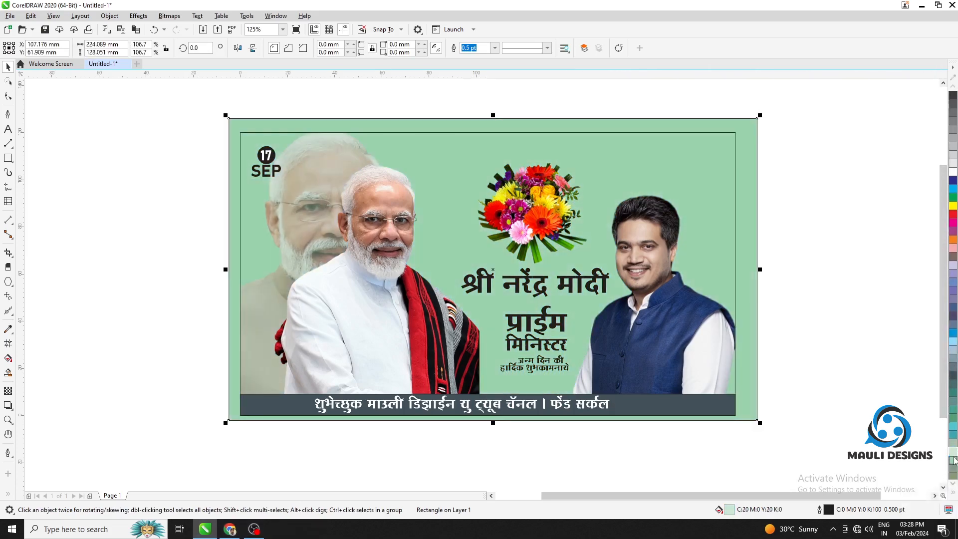
pyautogui.click(952, 454)
pyautogui.click(953, 341)
pyautogui.click(882, 303)
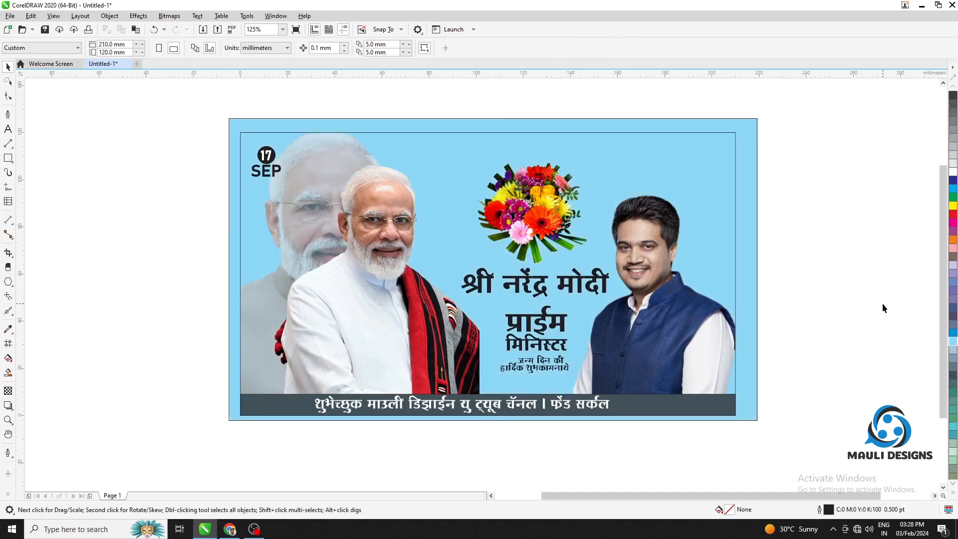
pyautogui.scroll(-1, 769, 310)
pyautogui.moveTo(715, 294); pyautogui.dragTo(539, 270)
pyautogui.scroll(1, 538, 270)
pyautogui.moveTo(655, 281); pyautogui.dragTo(752, 295)
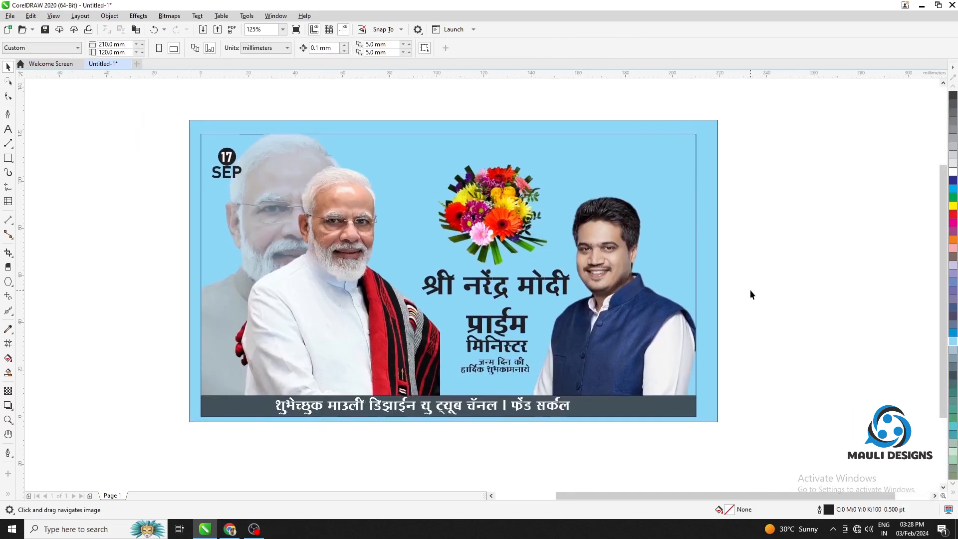
# Switch to Chrome and browse the sky-blue Marathi banner background image results for a suitable backdrop
pyautogui.click(230, 530)
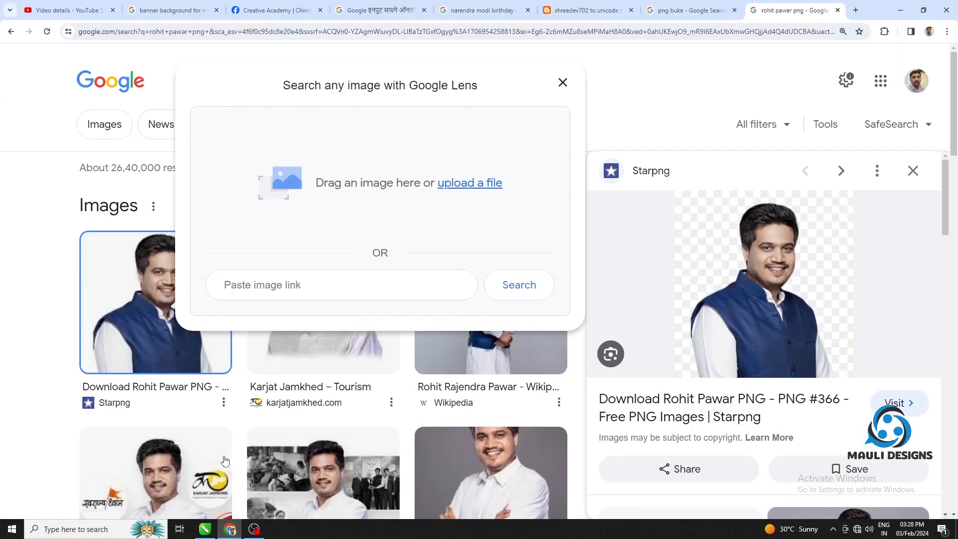
pyautogui.click(198, 6)
pyautogui.click(70, 10)
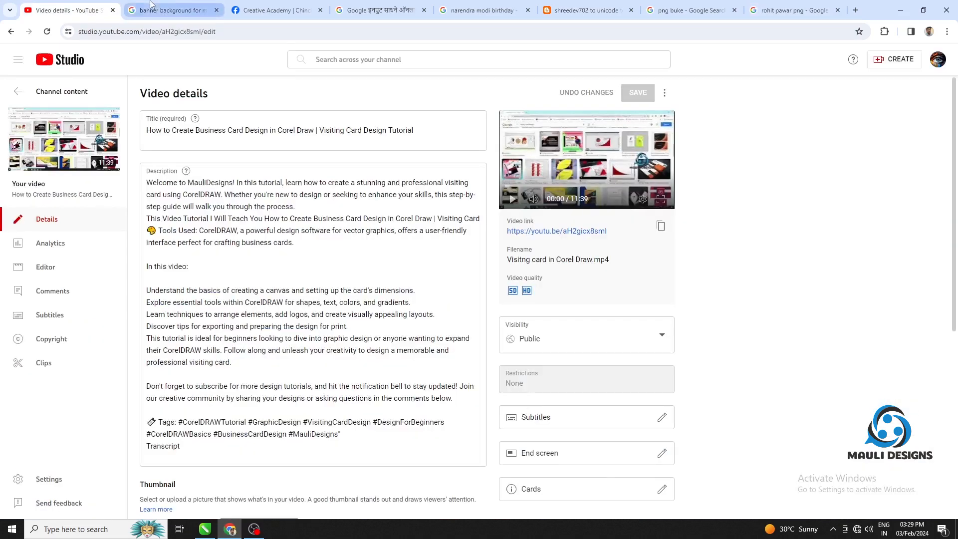
pyautogui.click(169, 10)
pyautogui.scroll(2, 448, 85)
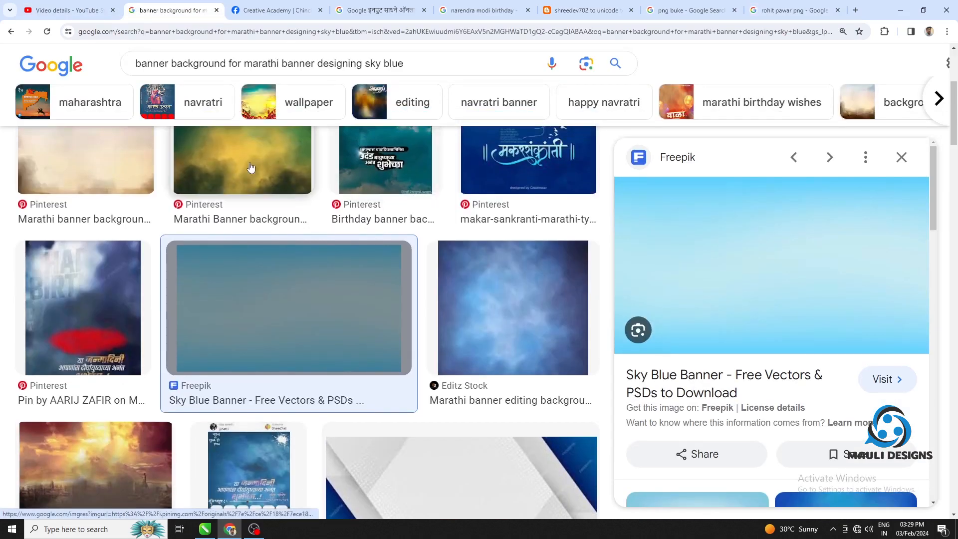
pyautogui.scroll(-2, 359, 299)
pyautogui.scroll(-6, 787, 334)
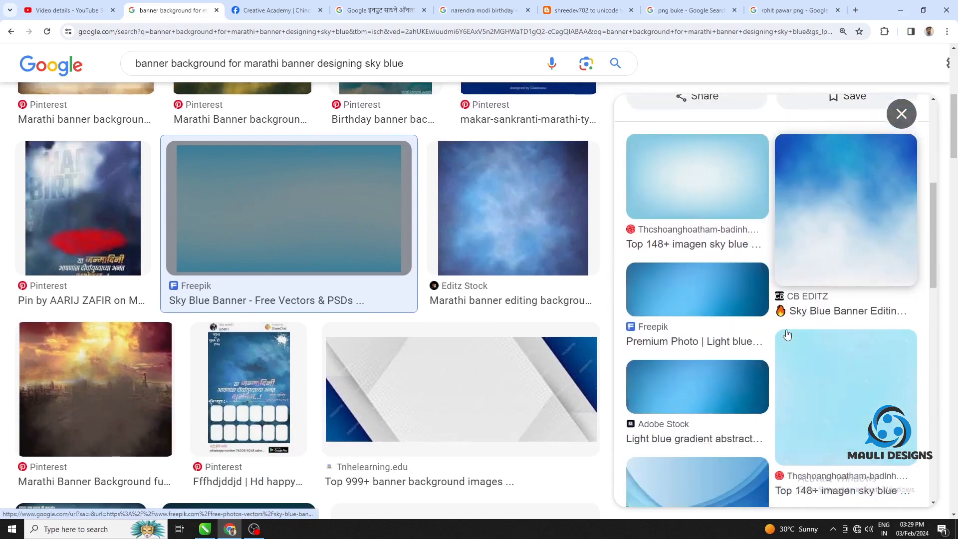
pyautogui.scroll(-6, 787, 334)
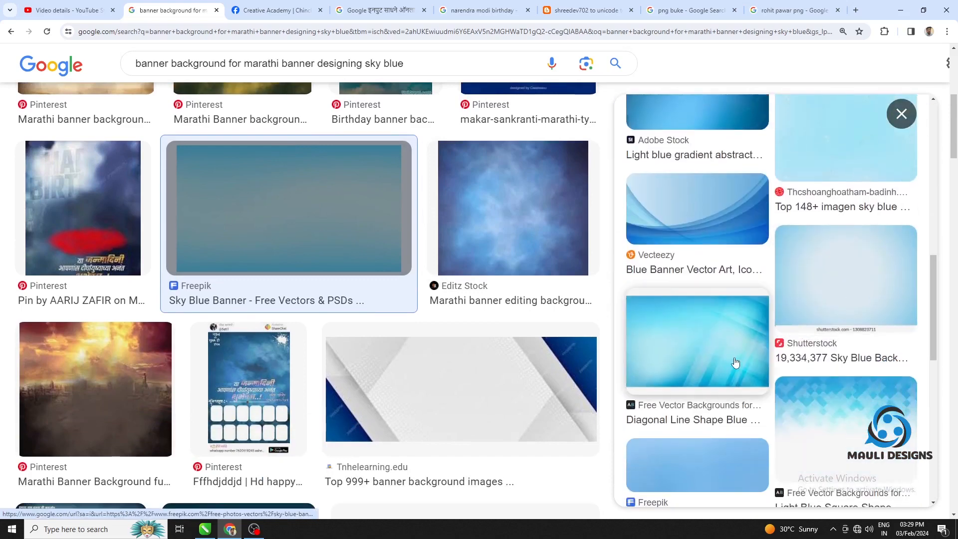
# Preview the Editz Stock blue texture and the CB EDITZ background, and look through further banner background results
pyautogui.click(512, 223)
pyautogui.scroll(-6, 795, 306)
pyautogui.scroll(-5, 796, 306)
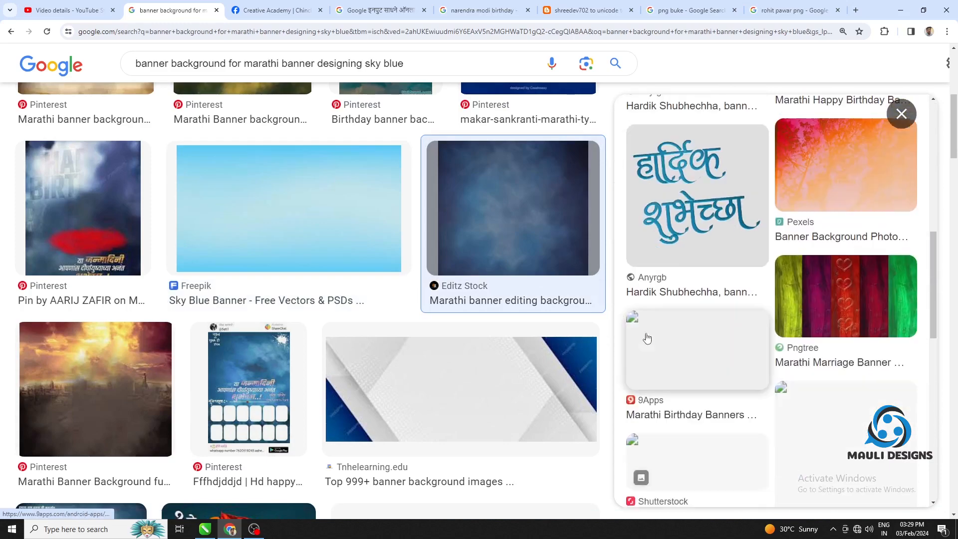
pyautogui.scroll(-10, 448, 362)
pyautogui.scroll(-19, 494, 316)
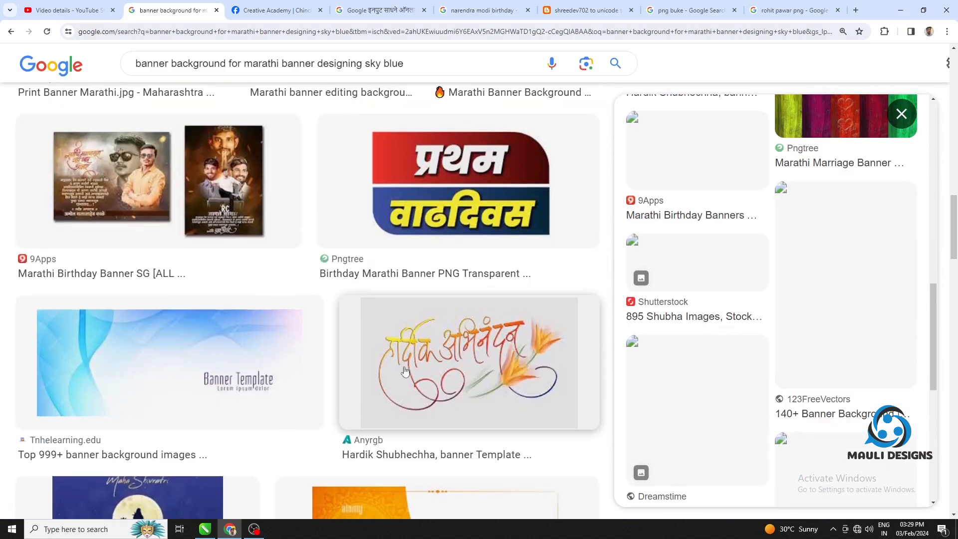
pyautogui.scroll(-5, 399, 314)
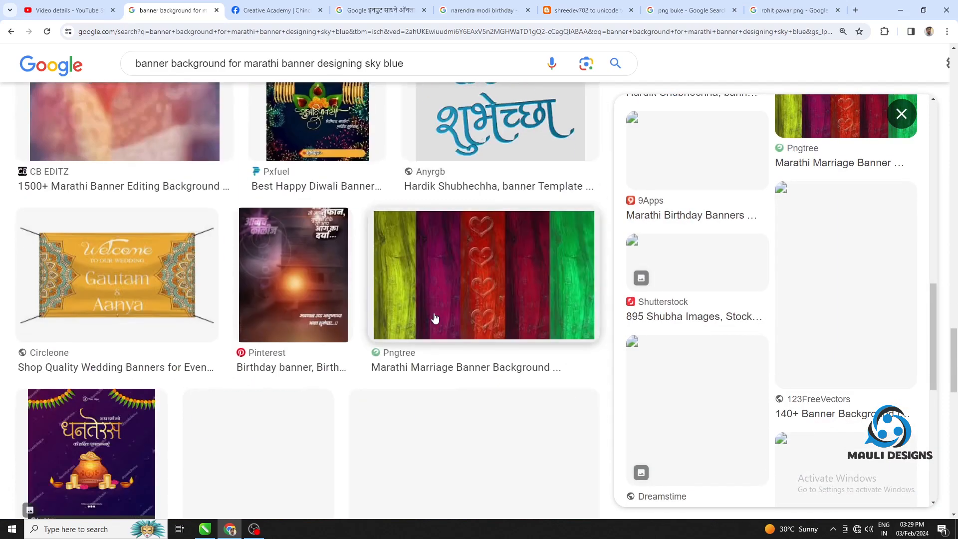
pyautogui.scroll(6, 434, 319)
pyautogui.click(139, 439)
pyautogui.scroll(-6, 525, 332)
pyautogui.scroll(-13, 737, 349)
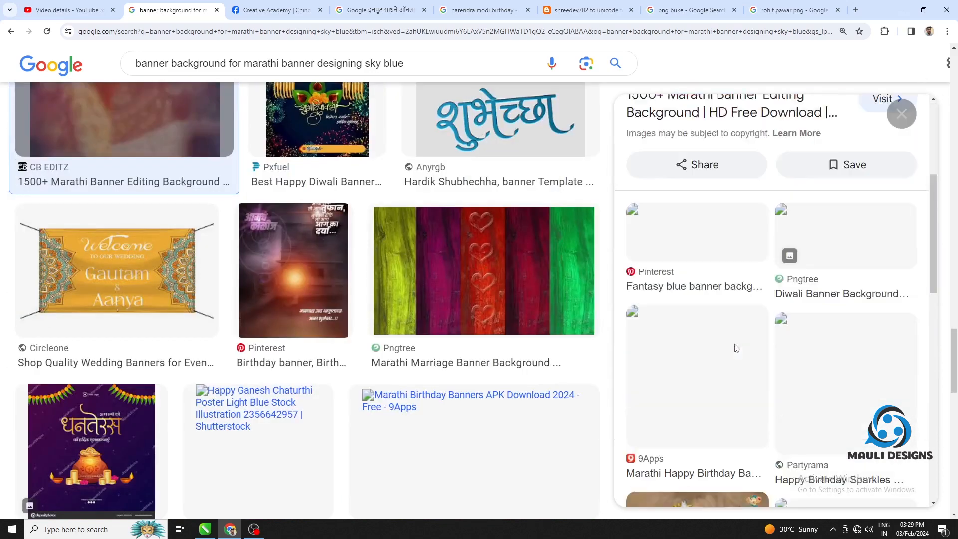
pyautogui.scroll(-6, 499, 358)
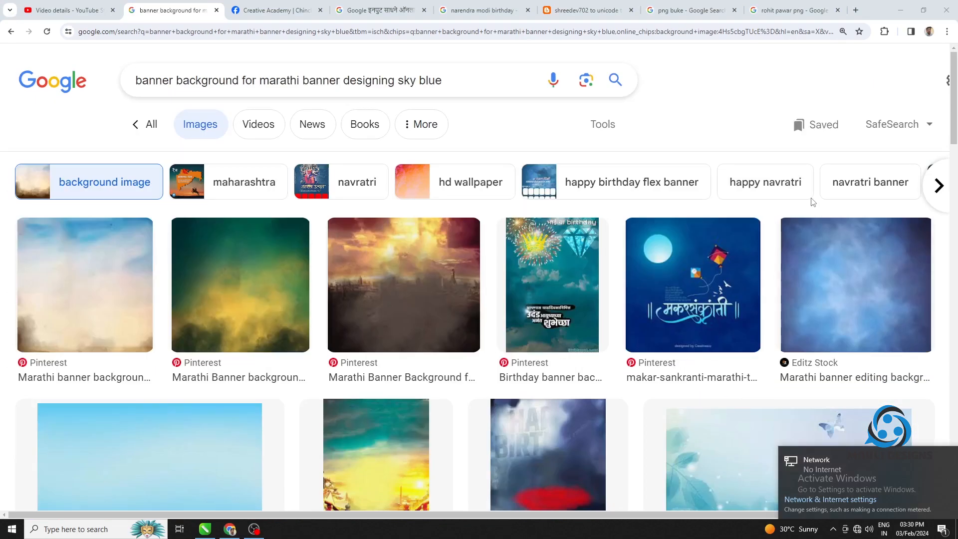
# Look through the Pinterest cloudy-sky background's related images and the filtered results for a softer banner backdrop
pyautogui.click(77, 294)
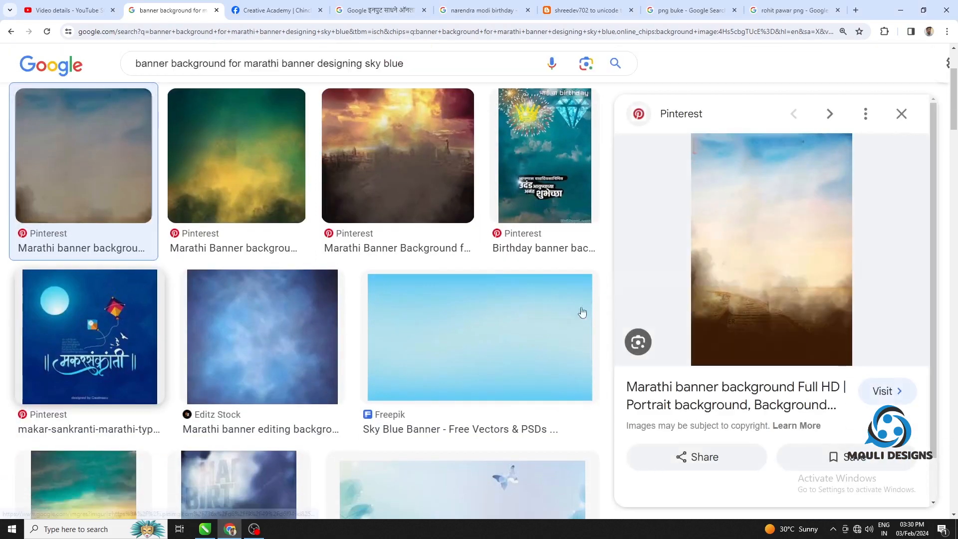
pyautogui.scroll(-5, 752, 312)
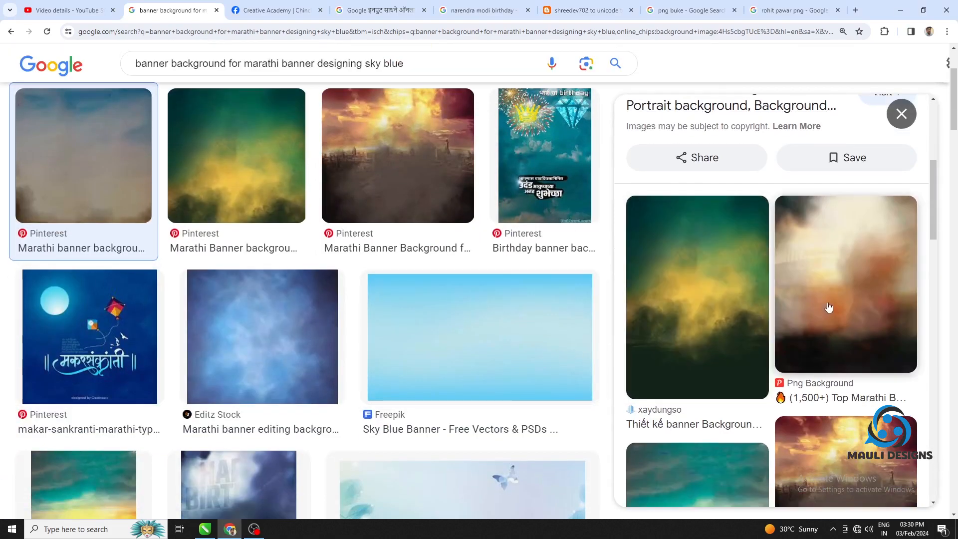
pyautogui.click(828, 308)
pyautogui.scroll(-8, 793, 309)
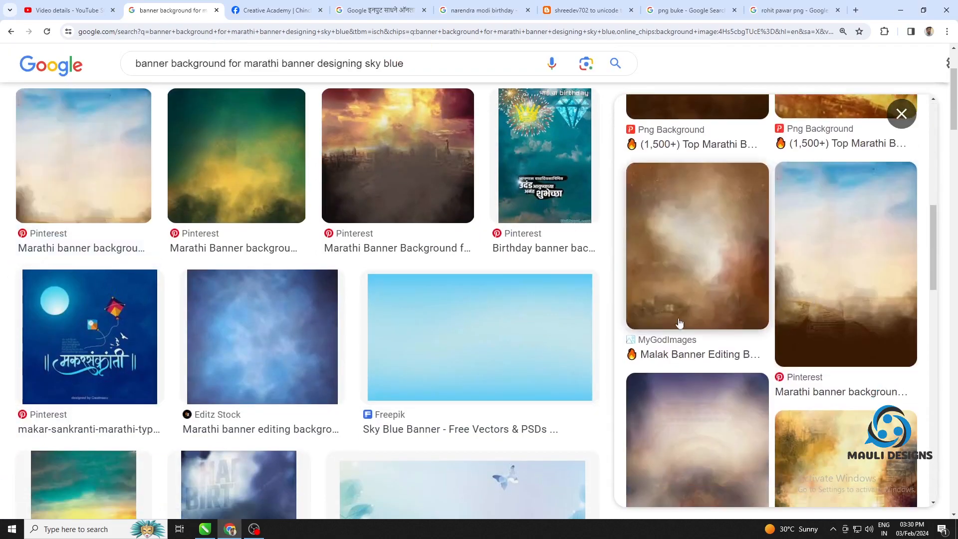
pyautogui.scroll(-5, 679, 323)
pyautogui.scroll(-4, 545, 387)
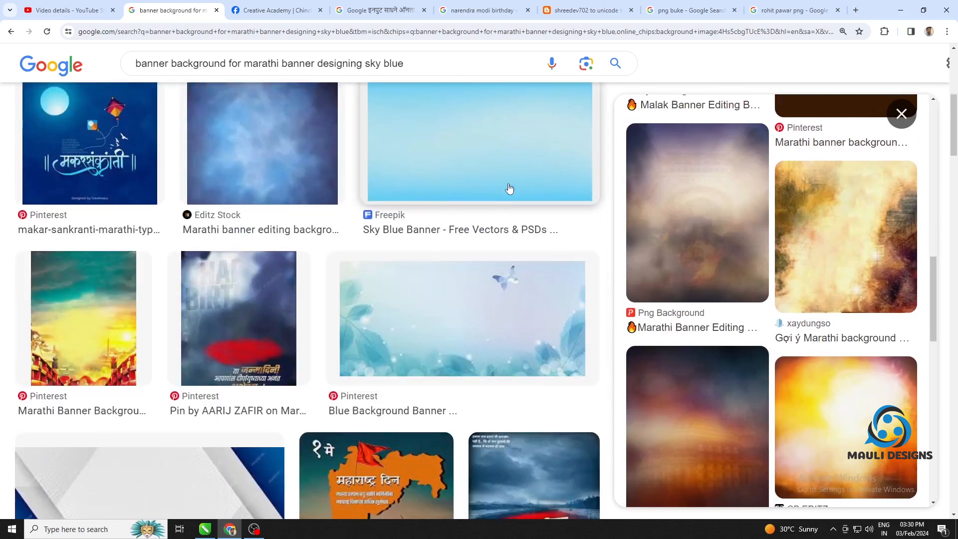
pyautogui.scroll(-10, 509, 188)
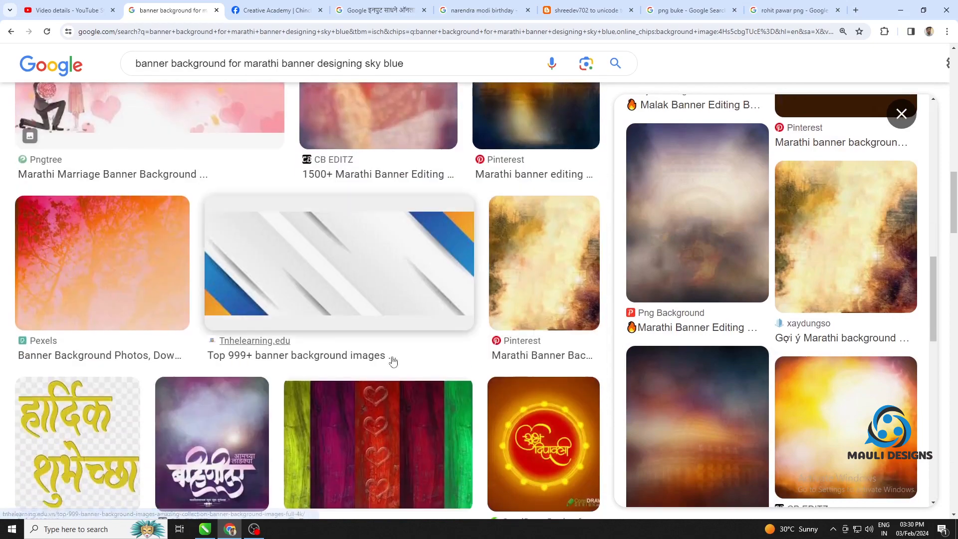
pyautogui.scroll(-5, 528, 331)
pyautogui.scroll(-3, 650, 342)
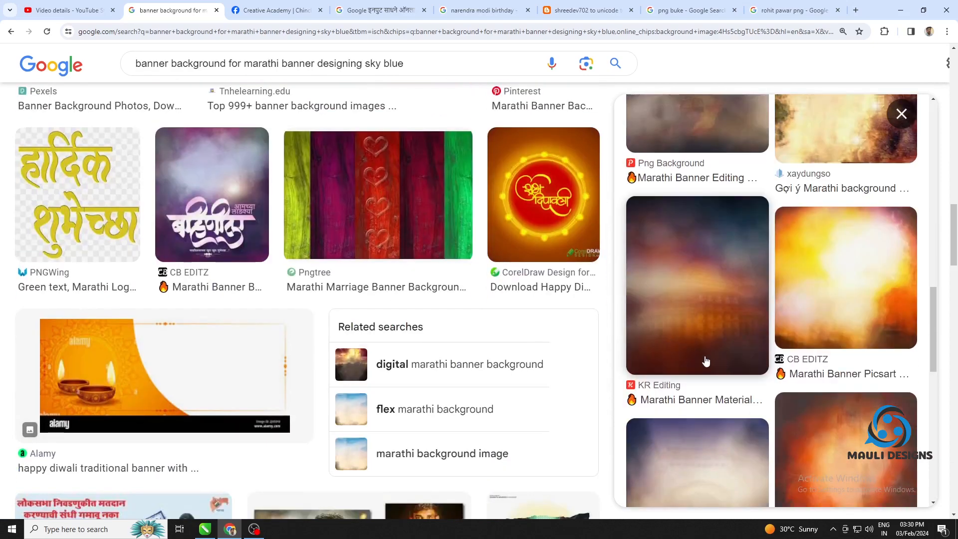
pyautogui.scroll(-5, 705, 361)
pyautogui.click(704, 361)
pyautogui.scroll(-5, 704, 307)
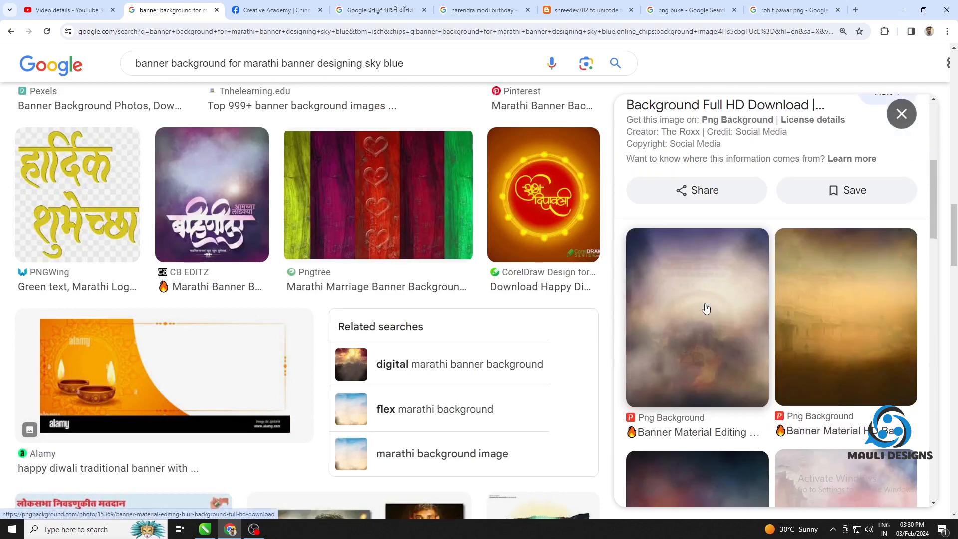
pyautogui.scroll(-6, 724, 319)
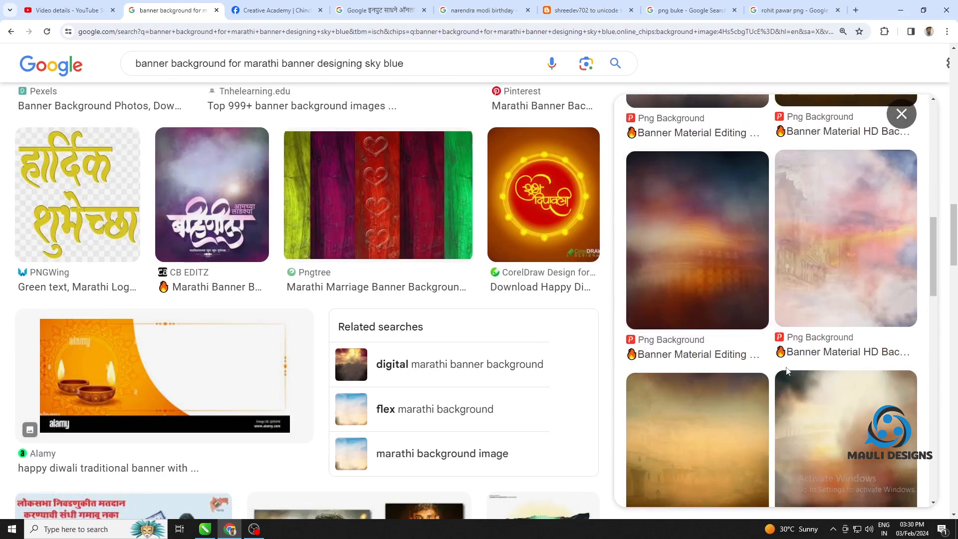
# Open the pink cloudy-sky image from Png Background and copy it
pyautogui.click(822, 300)
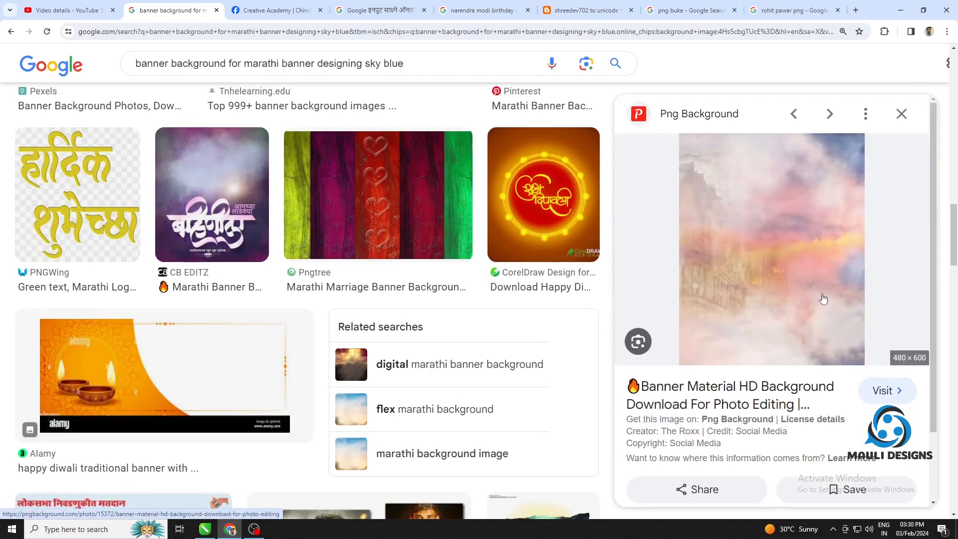
pyautogui.rightClick(751, 259)
pyautogui.click(783, 422)
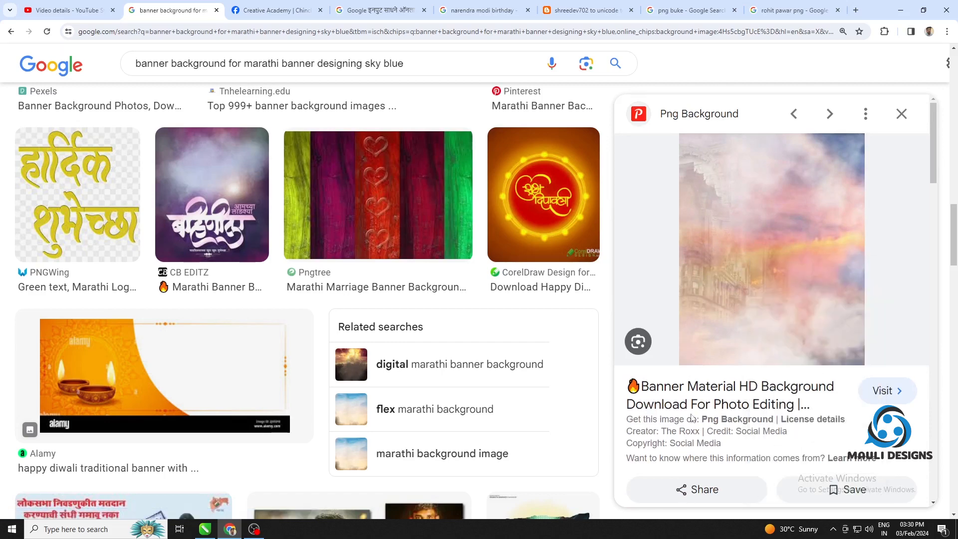
# Replace the words sky blue at the end of the image search query with a different colour term
pyautogui.moveTo(404, 63); pyautogui.dragTo(369, 61)
pyautogui.write('yello')
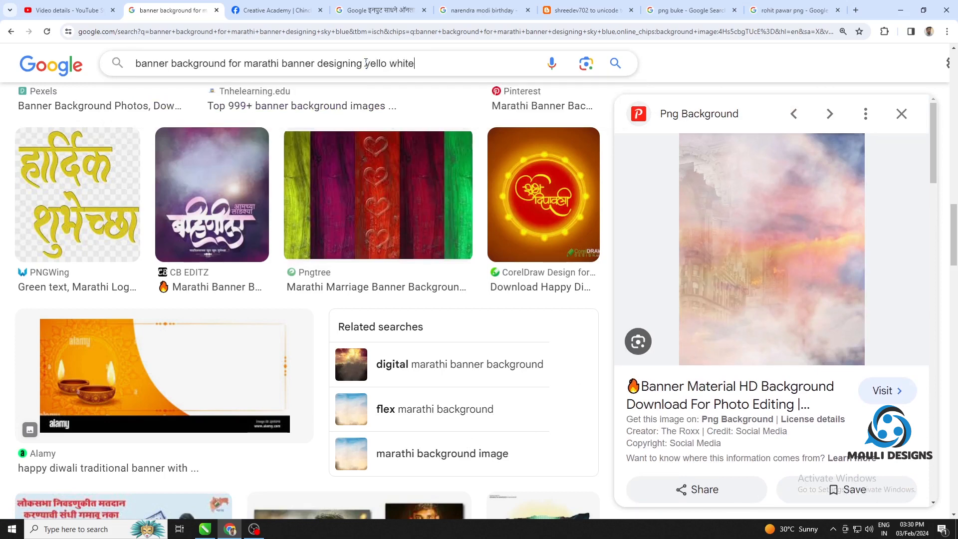
# Run the image search for "banner background for marathi banner designing yello white" and look through the results
pyautogui.press('Return')
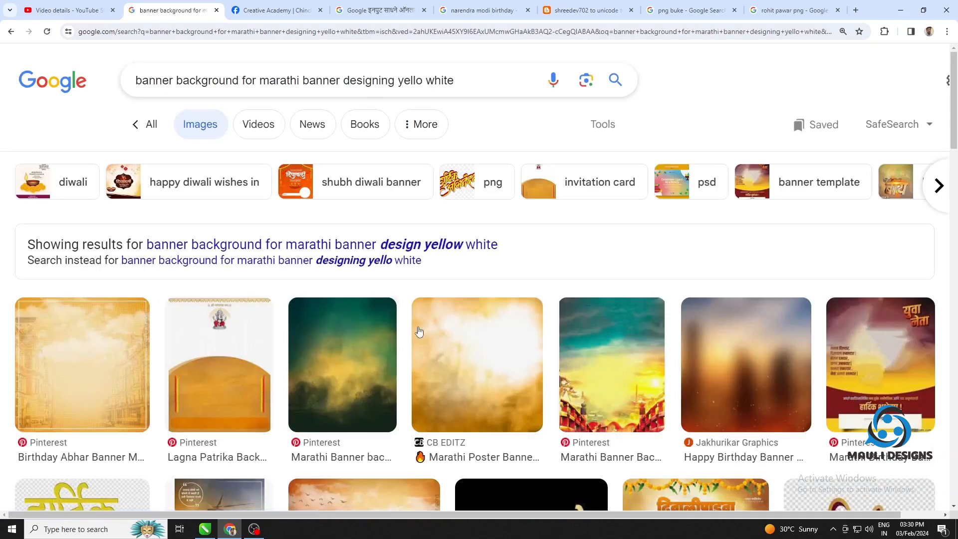
pyautogui.scroll(-12, 419, 332)
pyautogui.scroll(5, 502, 326)
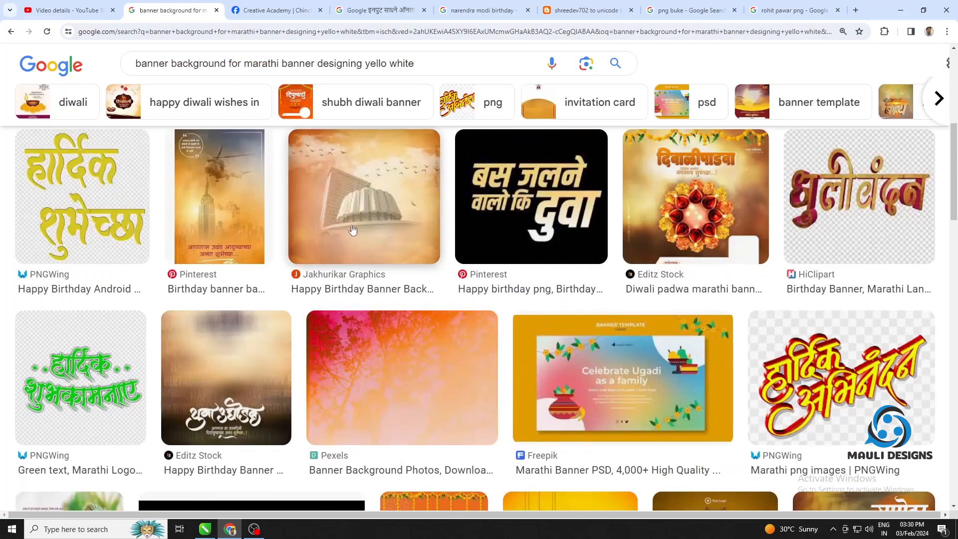
# Open the orange domed-building birthday background from Jakhurikar Graphics and copy the image
pyautogui.click(352, 229)
pyautogui.scroll(-5, 808, 285)
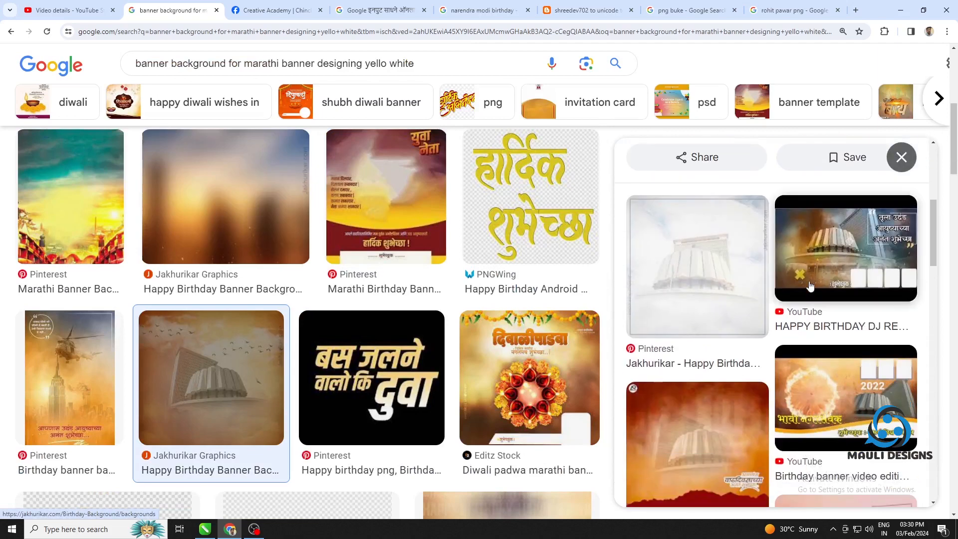
pyautogui.scroll(5, 810, 327)
pyautogui.rightClick(783, 242)
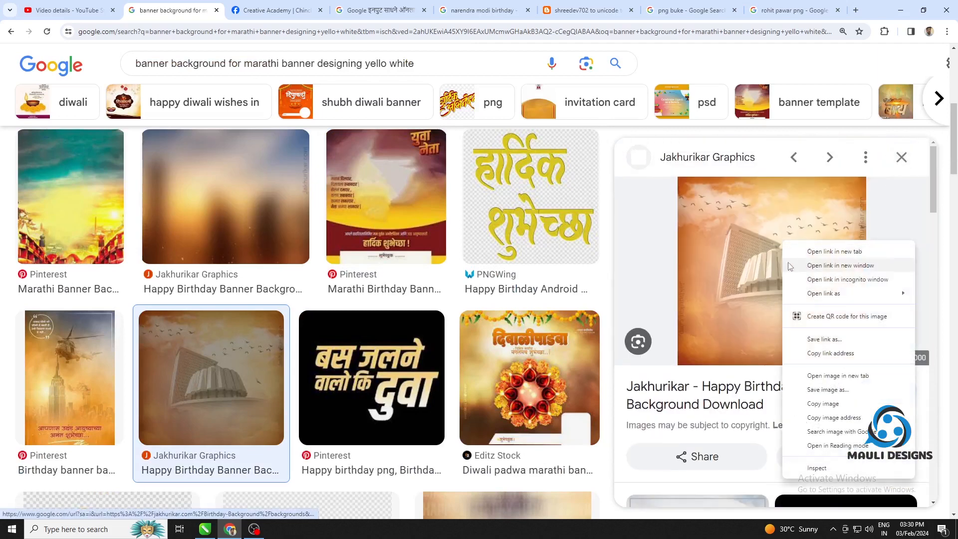
pyautogui.click(833, 405)
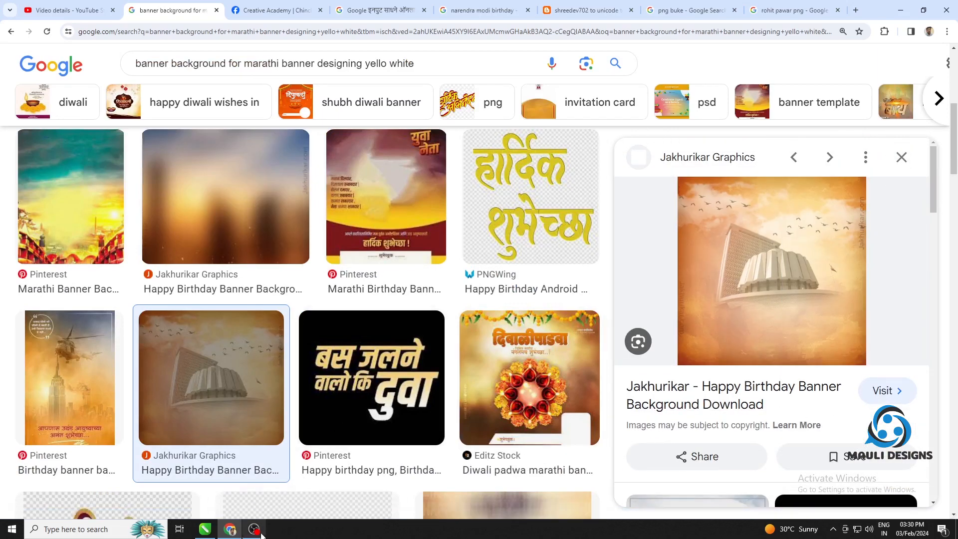
# Switch to CorelDRAW, paste the copied building background into the document and move it off the page beside the banner
pyautogui.click(207, 530)
pyautogui.rightClick(85, 111)
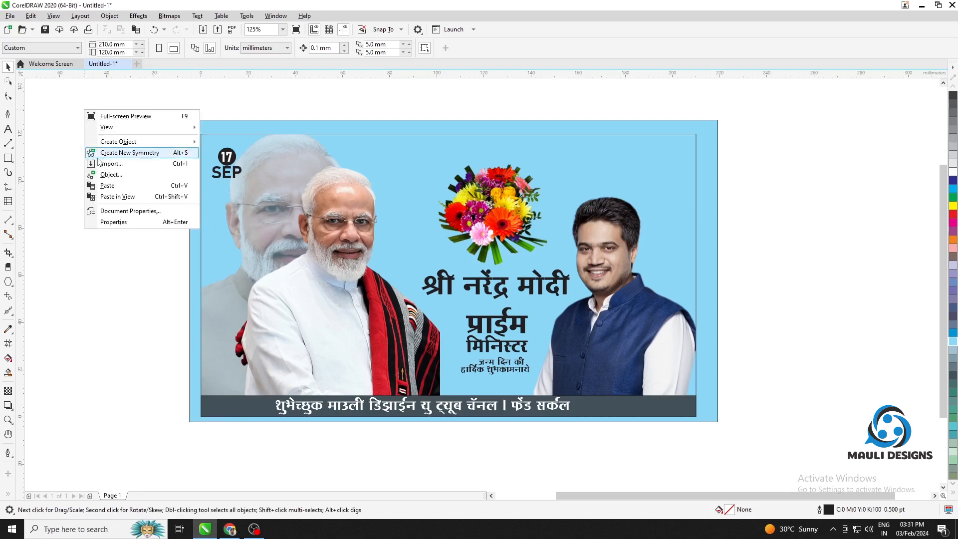
pyautogui.click(111, 190)
pyautogui.scroll(-3, 847, 260)
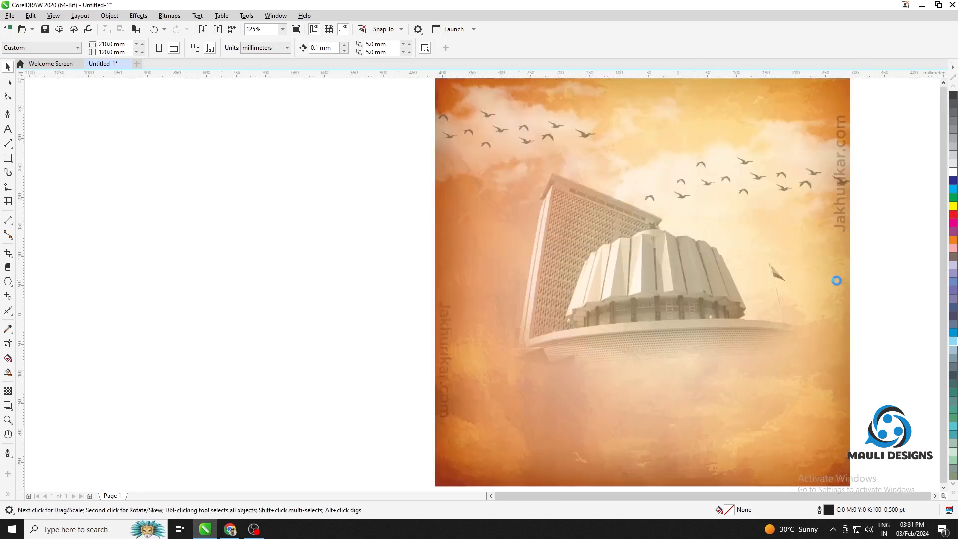
pyautogui.moveTo(778, 289); pyautogui.dragTo(404, 290)
# PowerClip the orange building image inside the light blue background rectangle of the banner
pyautogui.rightClick(404, 291)
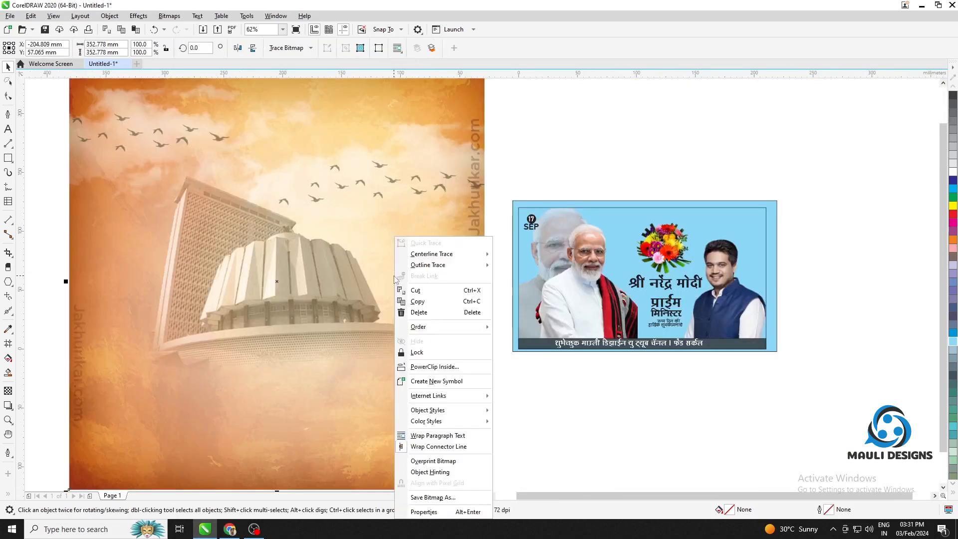
pyautogui.click(436, 368)
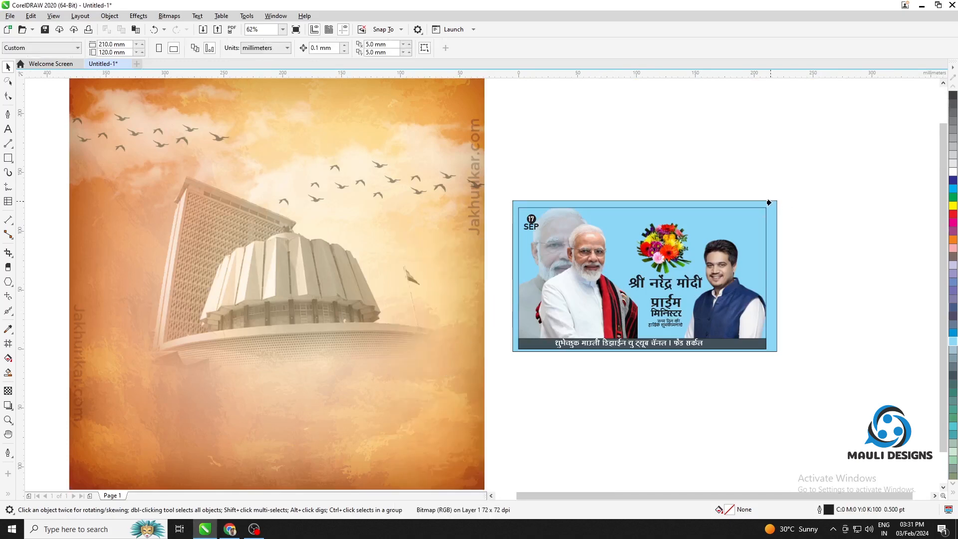
pyautogui.click(769, 202)
pyautogui.scroll(3, 774, 209)
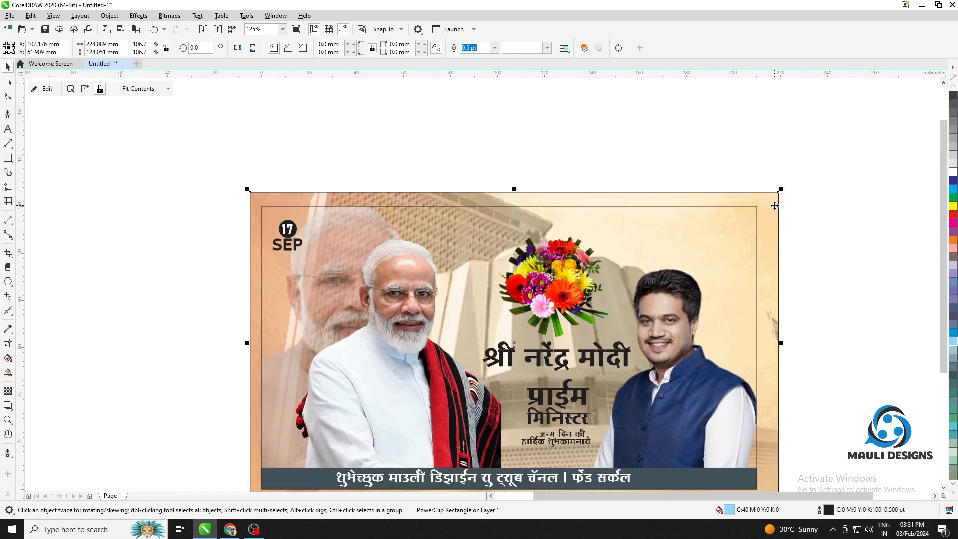
# Edit the background PowerClip, scale the building image down within its frame, and finish editing
pyautogui.click(47, 89)
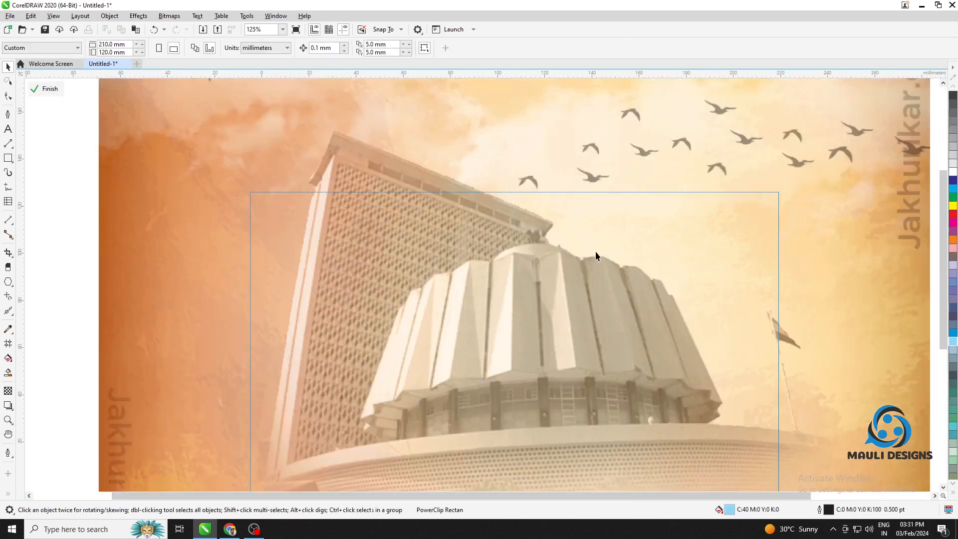
pyautogui.scroll(-6, 648, 269)
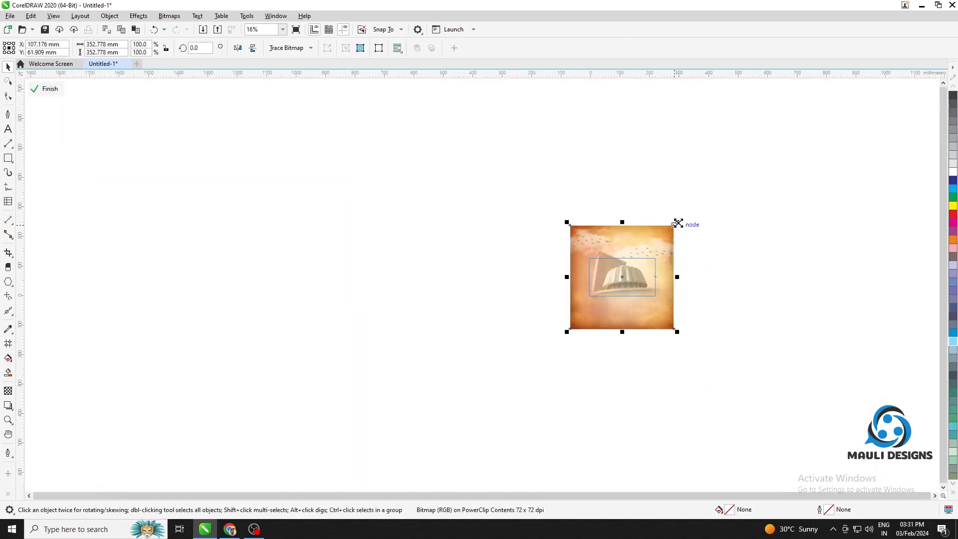
pyautogui.moveTo(676, 222); pyautogui.dragTo(677, 241)
pyautogui.click(47, 88)
pyautogui.click(764, 269)
pyautogui.scroll(6, 666, 250)
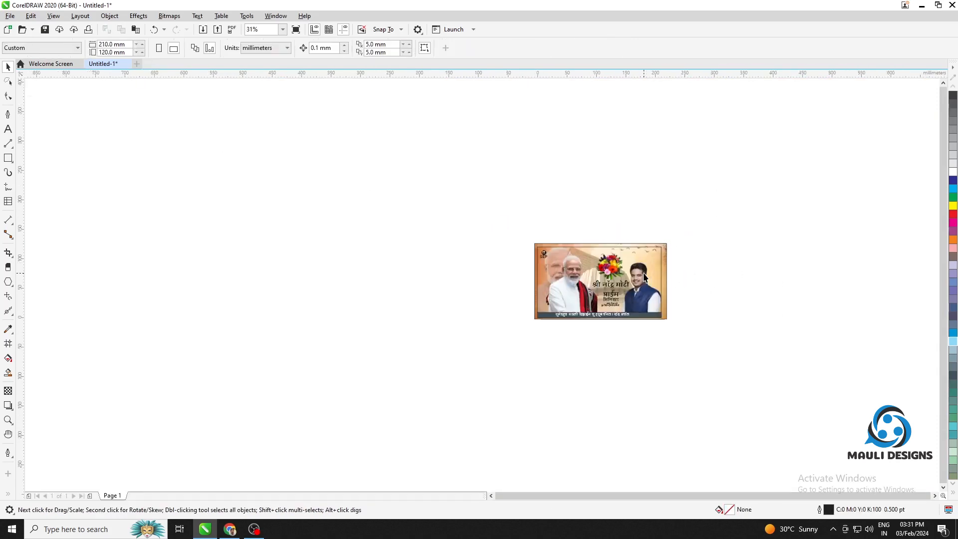
# Create a page-size 210 × 120 mm rectangle, bring it to the front and fill it with C40 M40 Y0 K60
pyautogui.doubleClick(8, 158)
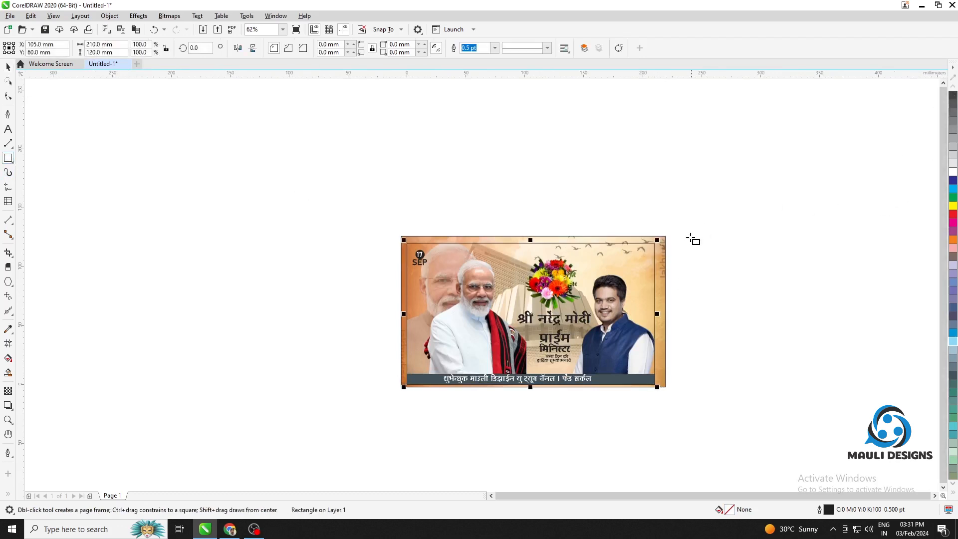
pyautogui.hotkey('ctrl', 'Home')
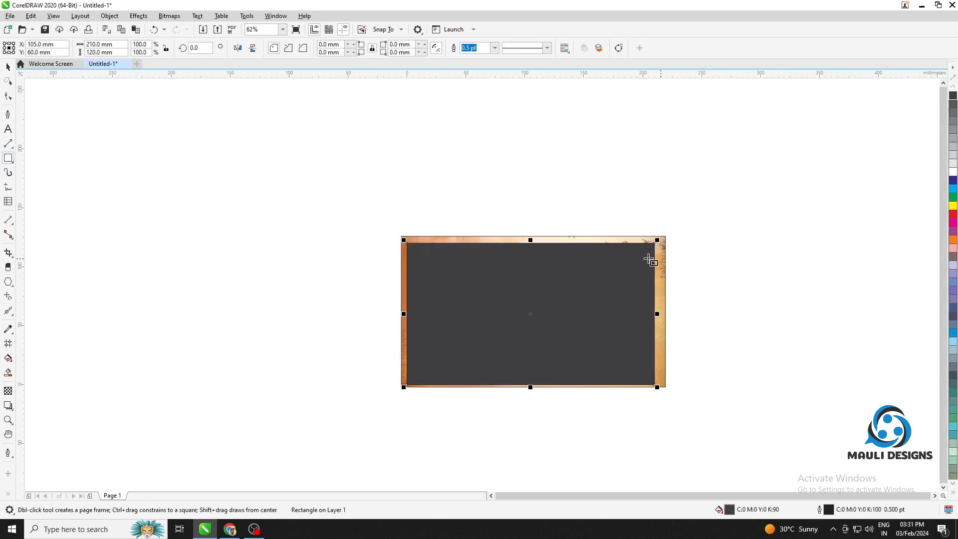
pyautogui.press('space')
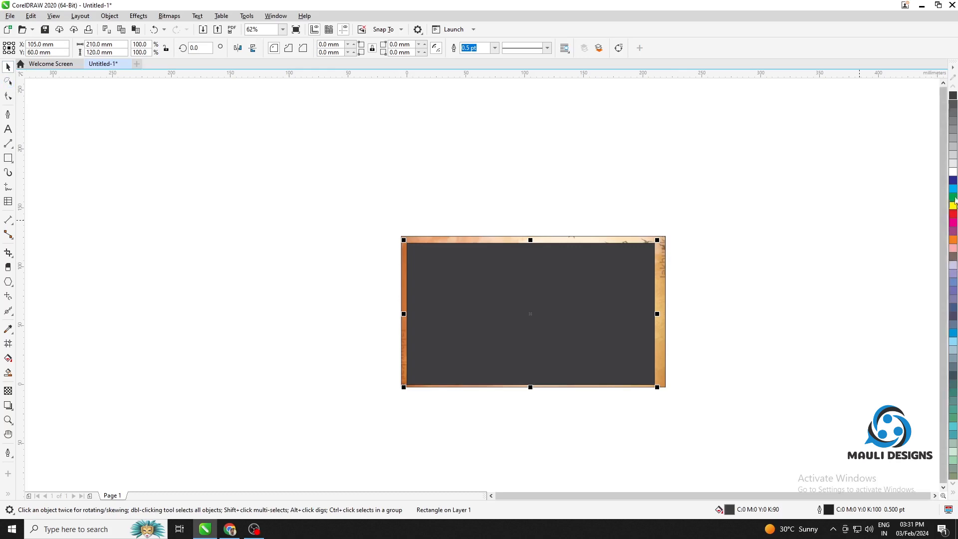
pyautogui.moveTo(953, 316); pyautogui.dragTo(568, 304)
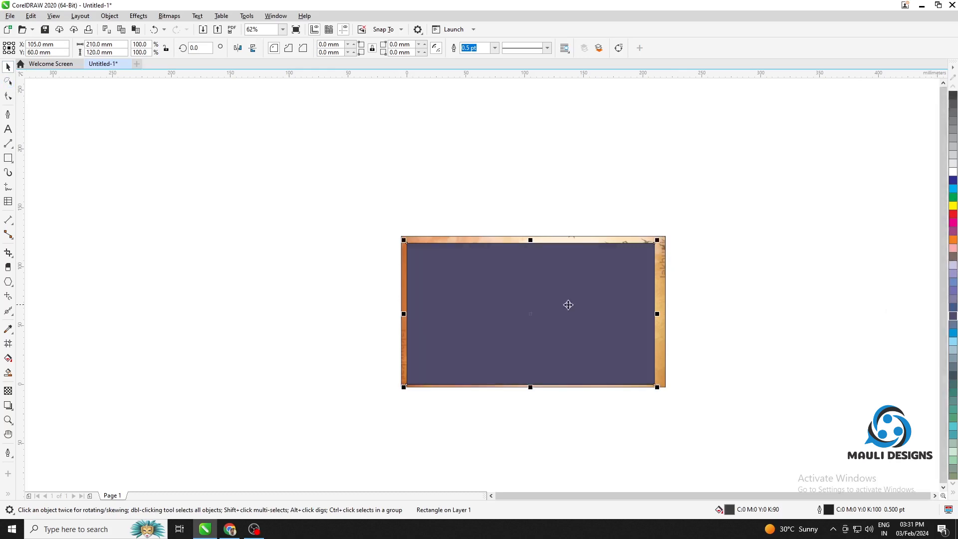
# Apply a linear fountain transparency to the purple rectangle, solid at its lower edge and fading out towards the top
pyautogui.click(8, 391)
pyautogui.moveTo(519, 239); pyautogui.dragTo(528, 381)
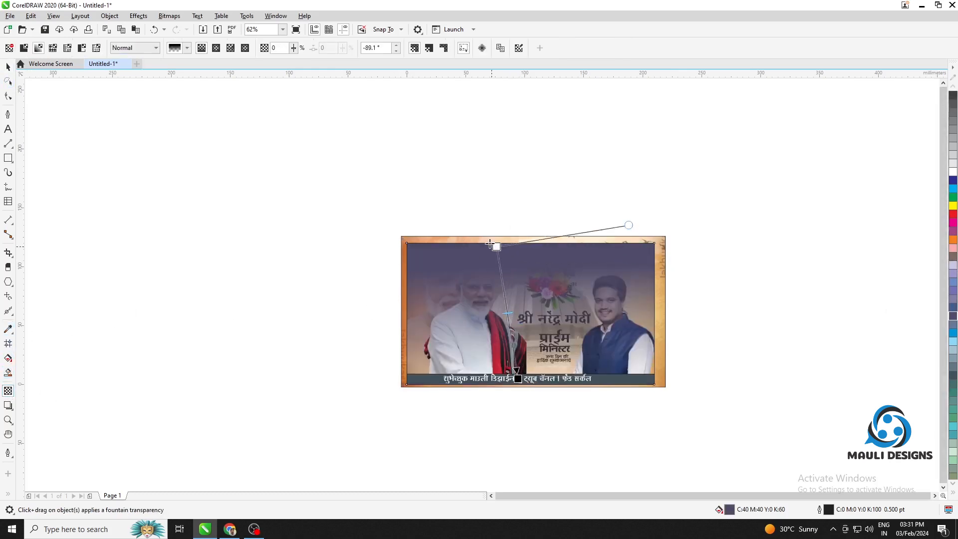
pyautogui.moveTo(489, 245); pyautogui.dragTo(494, 252)
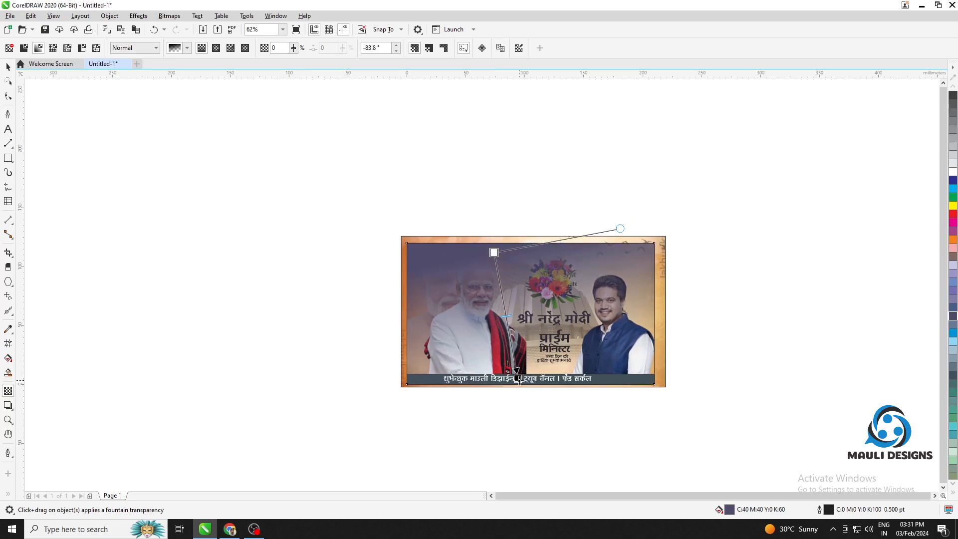
pyautogui.moveTo(518, 379); pyautogui.dragTo(515, 434)
pyautogui.moveTo(496, 251); pyautogui.dragTo(513, 246)
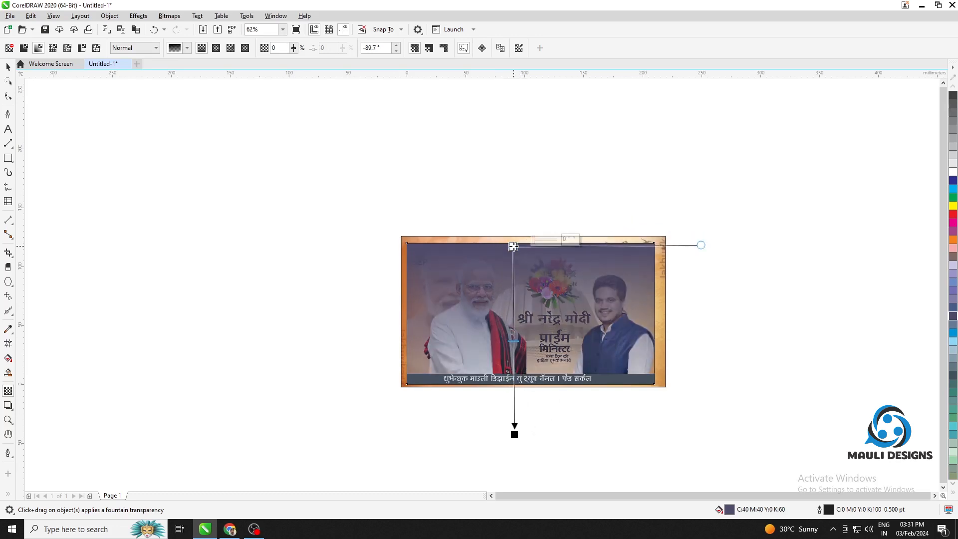
pyautogui.moveTo(460, 397); pyautogui.dragTo(526, 270)
pyautogui.moveTo(518, 428); pyautogui.dragTo(520, 370)
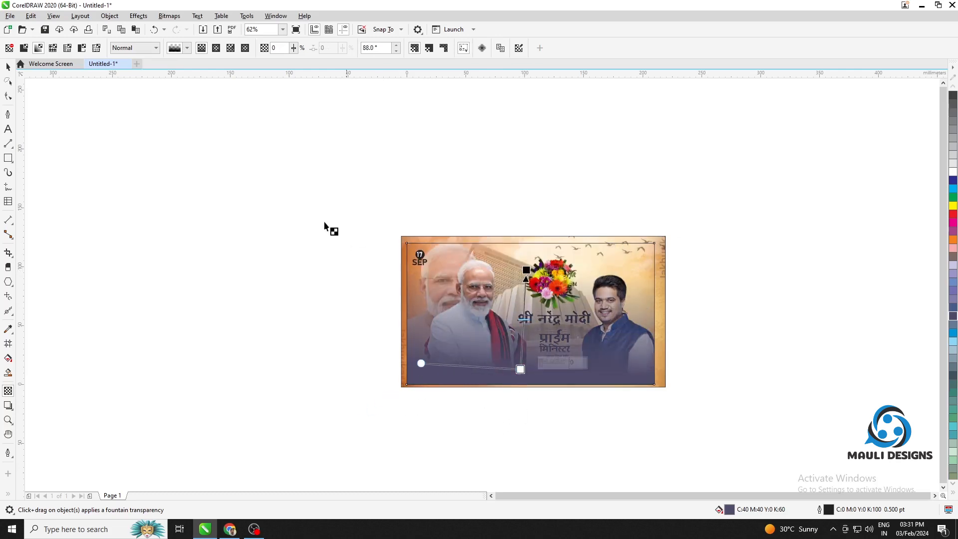
pyautogui.click(695, 285)
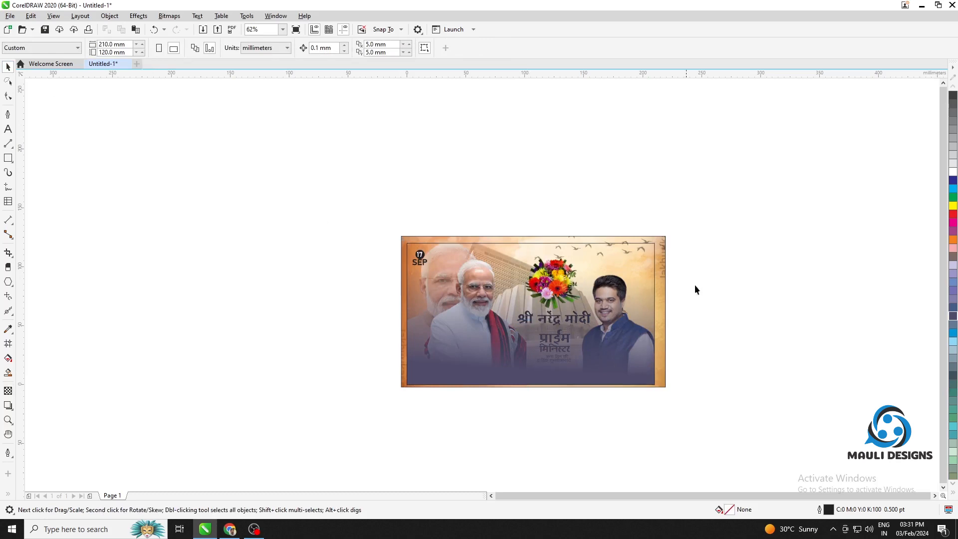
# Move the purple gradient rectangle and the clipped building background off the page, overlapping them above the banner
pyautogui.click(640, 341)
pyautogui.moveTo(640, 340); pyautogui.dragTo(798, 177)
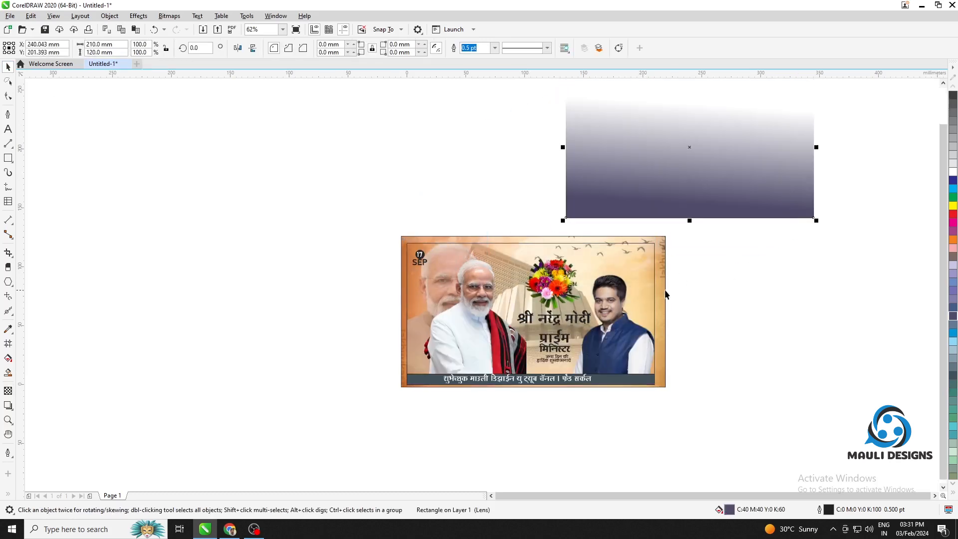
pyautogui.moveTo(665, 290); pyautogui.dragTo(795, 136)
pyautogui.moveTo(816, 271); pyautogui.dragTo(684, 386)
pyautogui.scroll(1, 689, 382)
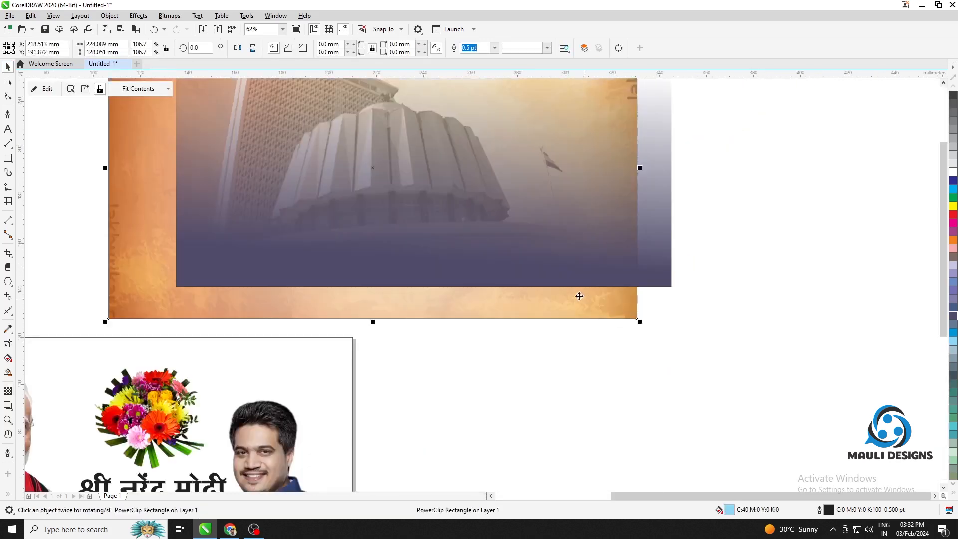
pyautogui.scroll(-2, 658, 299)
pyautogui.moveTo(659, 300); pyautogui.dragTo(553, 330)
pyautogui.scroll(1, 590, 348)
pyautogui.moveTo(610, 316); pyautogui.dragTo(825, 315)
pyautogui.moveTo(762, 293); pyautogui.dragTo(566, 301)
pyautogui.click(693, 290)
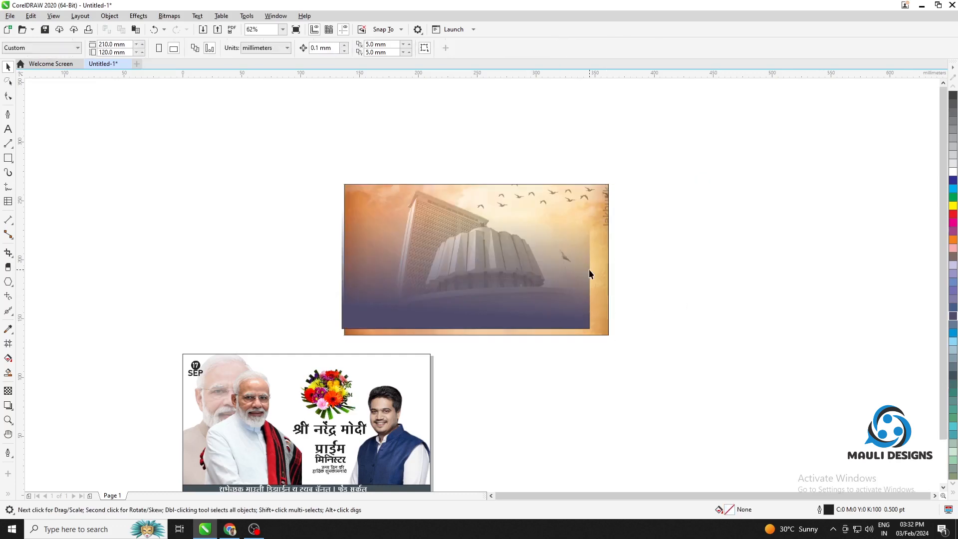
# Create another page-size 210 × 120 mm rectangle and move it to the empty area above the banner
pyautogui.doubleClick(8, 158)
pyautogui.click(8, 67)
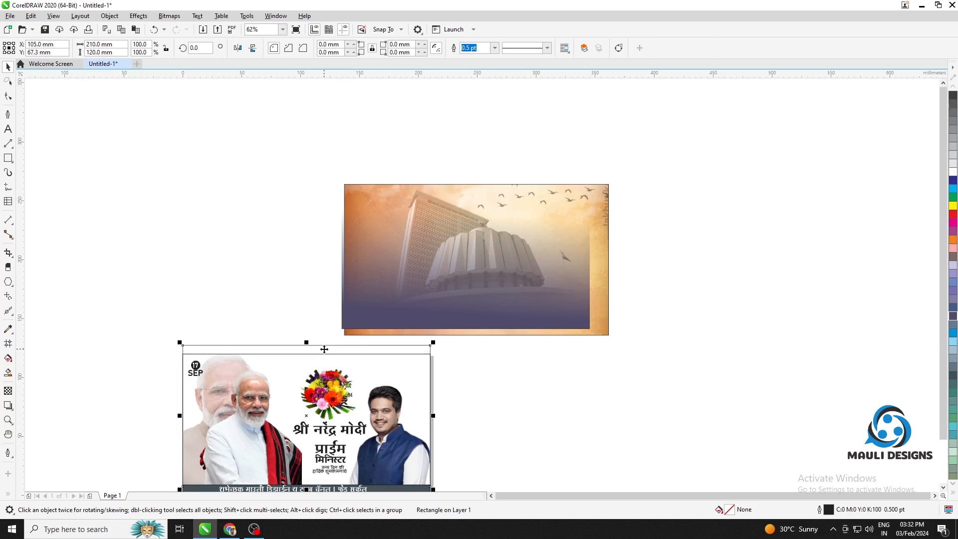
pyautogui.moveTo(334, 357); pyautogui.dragTo(228, 153)
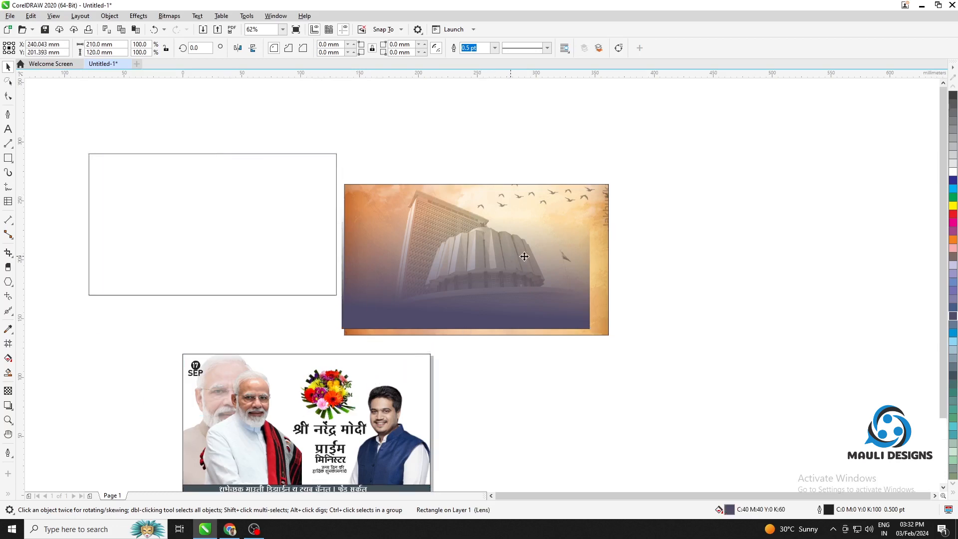
# Move the purple gradient aside and PowerClip the building background inside the new empty rectangle
pyautogui.moveTo(524, 256); pyautogui.dragTo(795, 198)
pyautogui.click(565, 273)
pyautogui.rightClick(565, 272)
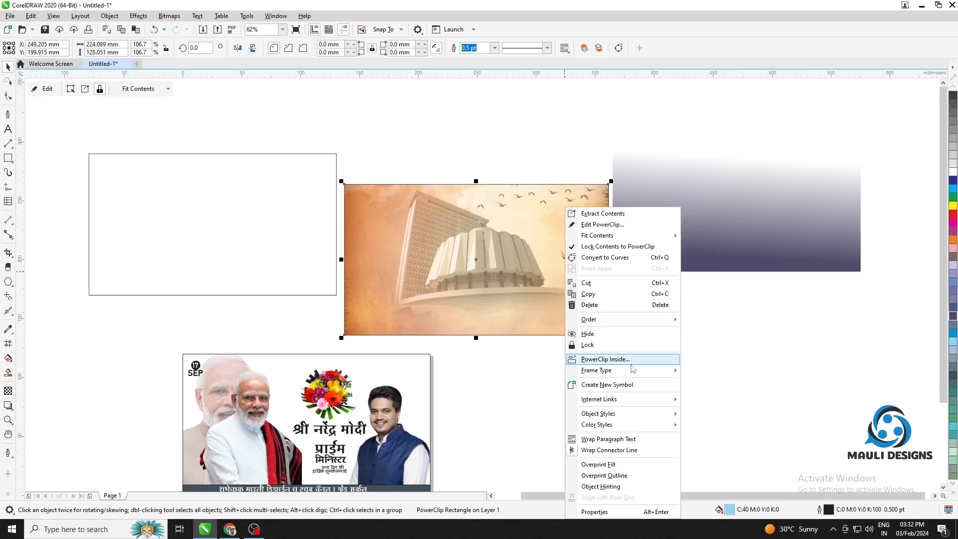
pyautogui.click(605, 359)
pyautogui.click(188, 201)
# PowerClip the purple gradient rectangle inside the same frame, over the building background
pyautogui.click(671, 203)
pyautogui.rightClick(674, 203)
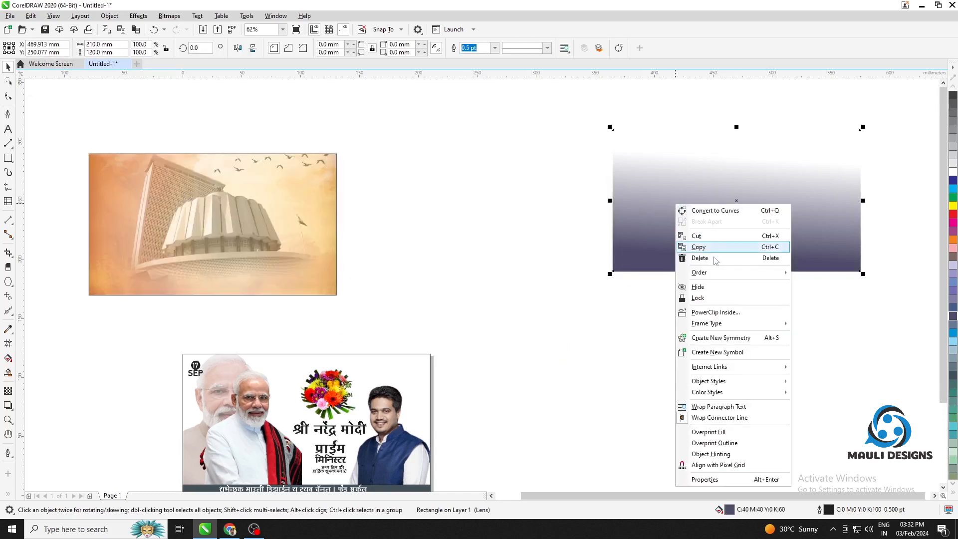
pyautogui.click(716, 312)
pyautogui.click(257, 239)
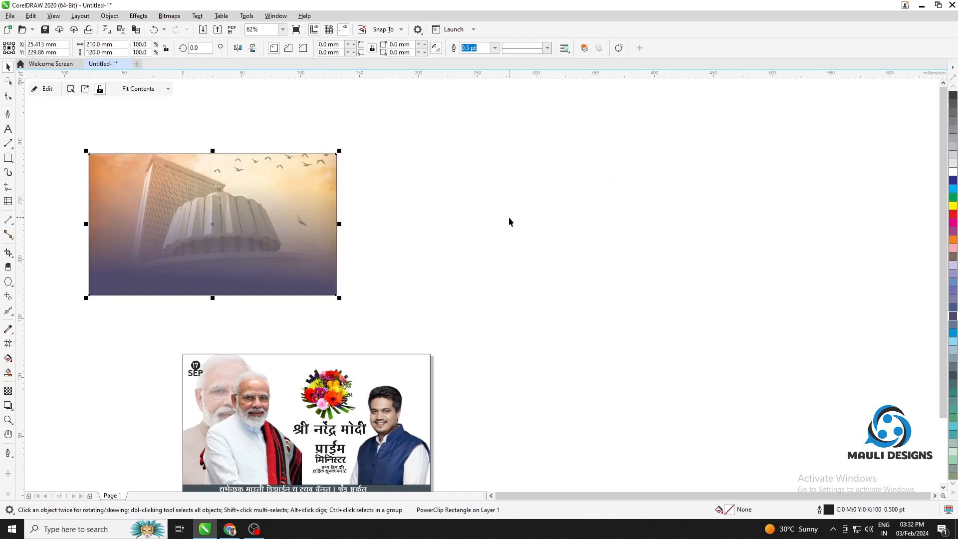
# Center the combined building and gradient background on the page behind the banner elements
pyautogui.press('p')
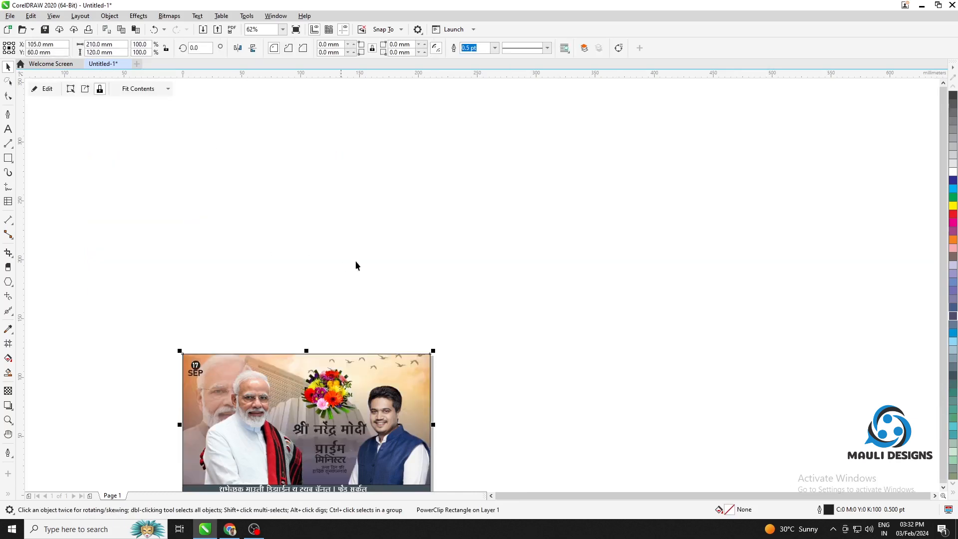
pyautogui.click(518, 306)
pyautogui.moveTo(531, 311); pyautogui.dragTo(691, 191)
pyautogui.scroll(1, 597, 259)
pyautogui.moveTo(640, 260); pyautogui.dragTo(678, 228)
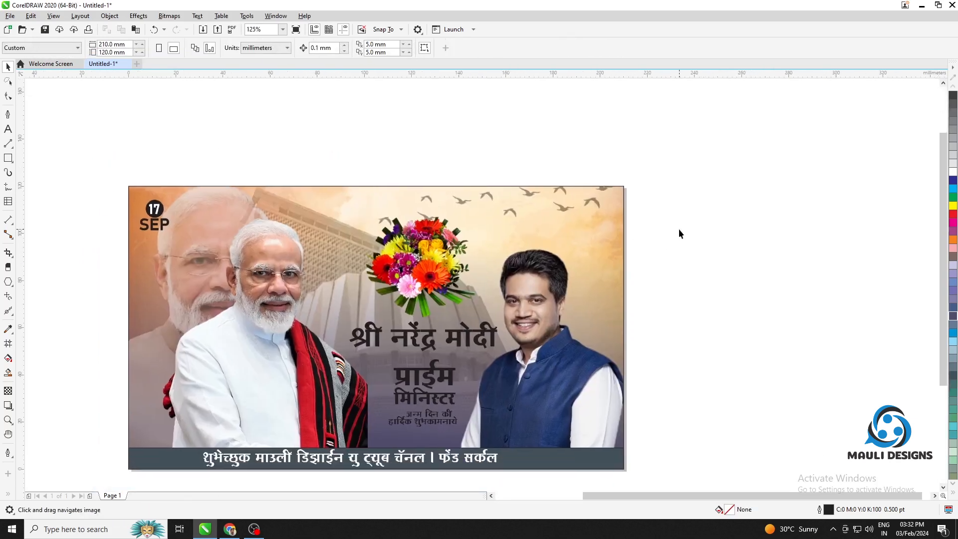
# Move the clipped frame holding the faded portrait and the blue-vested man's portrait down and partly off the page
pyautogui.click(389, 205)
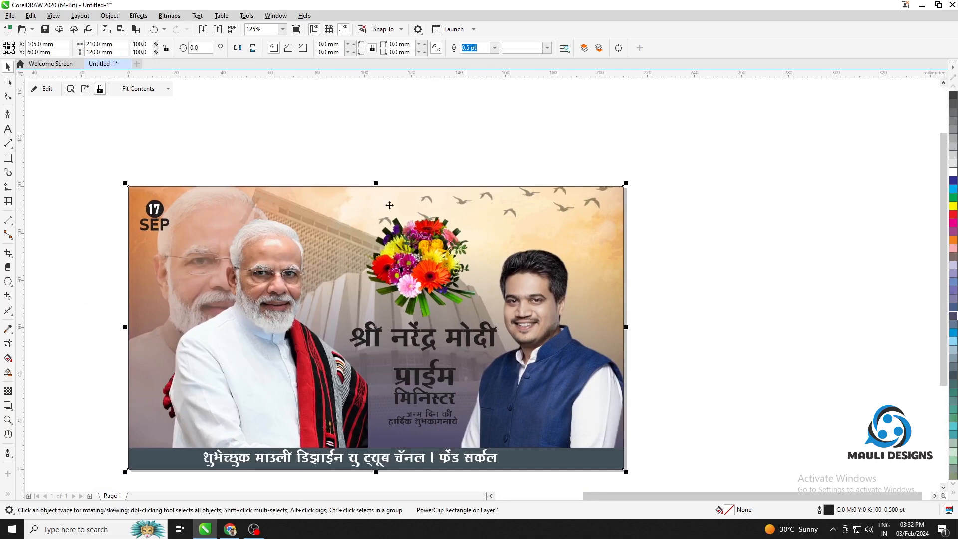
pyautogui.click(42, 89)
pyautogui.click(48, 93)
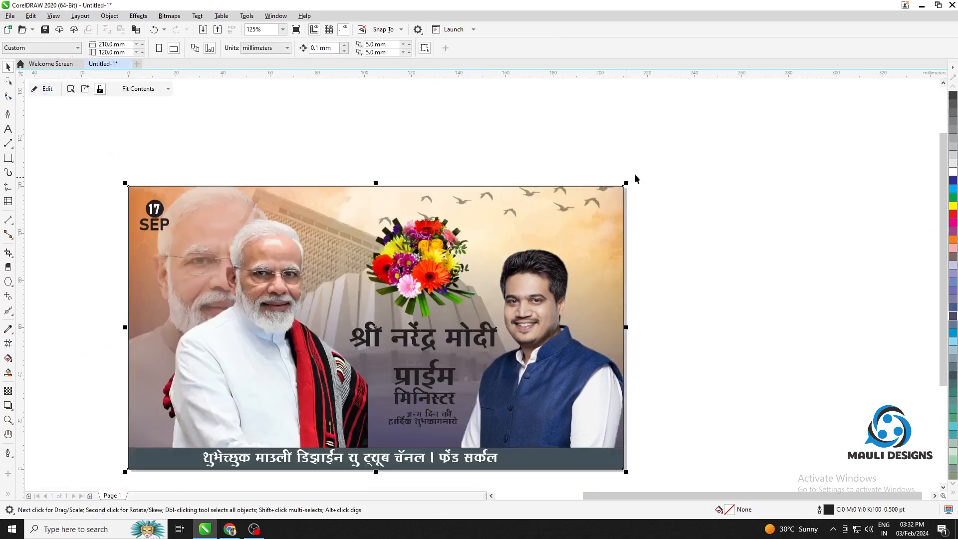
pyautogui.moveTo(588, 257); pyautogui.dragTo(765, 328)
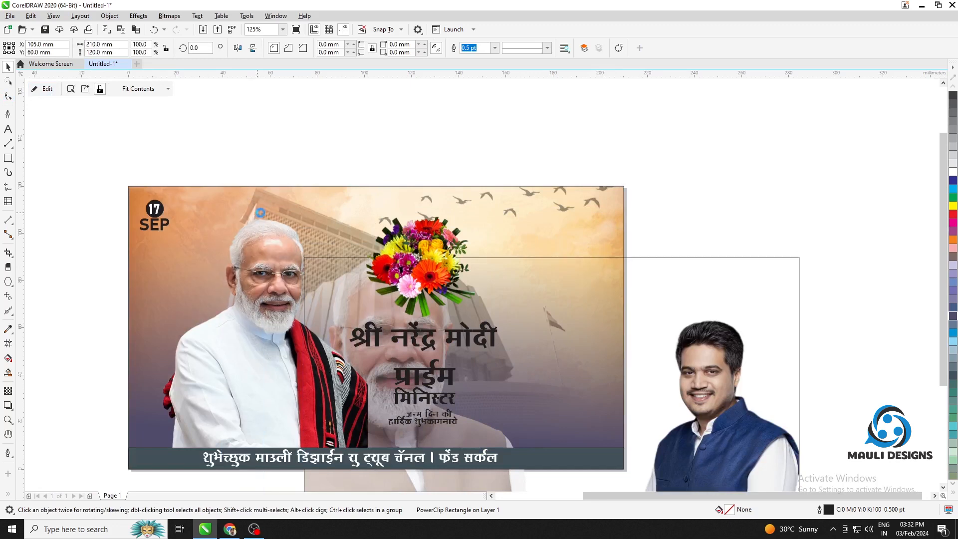
# Undo the frame's move and PowerClip the large front portrait in the white kurta inside the same frame
pyautogui.hotkey('ctrl', 'z')
pyautogui.click(253, 301)
pyautogui.rightClick(254, 302)
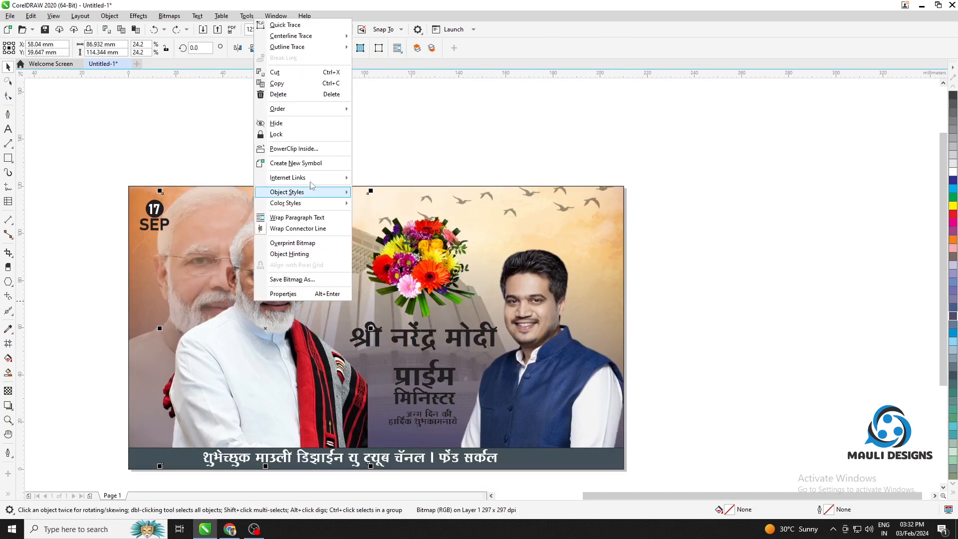
pyautogui.click(295, 147)
pyautogui.click(688, 259)
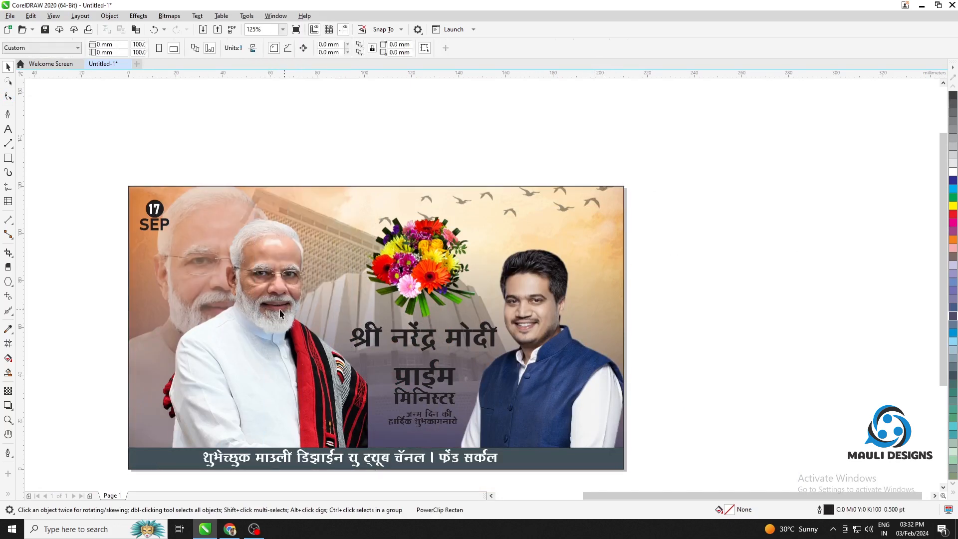
pyautogui.moveTo(278, 311); pyautogui.dragTo(602, 343)
pyautogui.hotkey('ctrl', 'z')
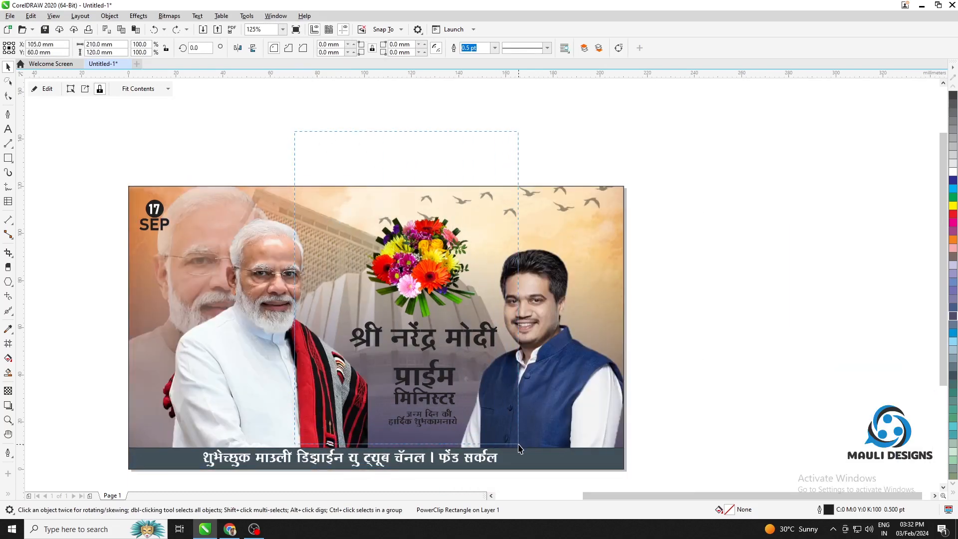
# PowerClip the flower bouquet and the Marathi greeting text lines inside the same frame as the portraits
pyautogui.hotkey('ctrl', 'z')
pyautogui.rightClick(436, 265)
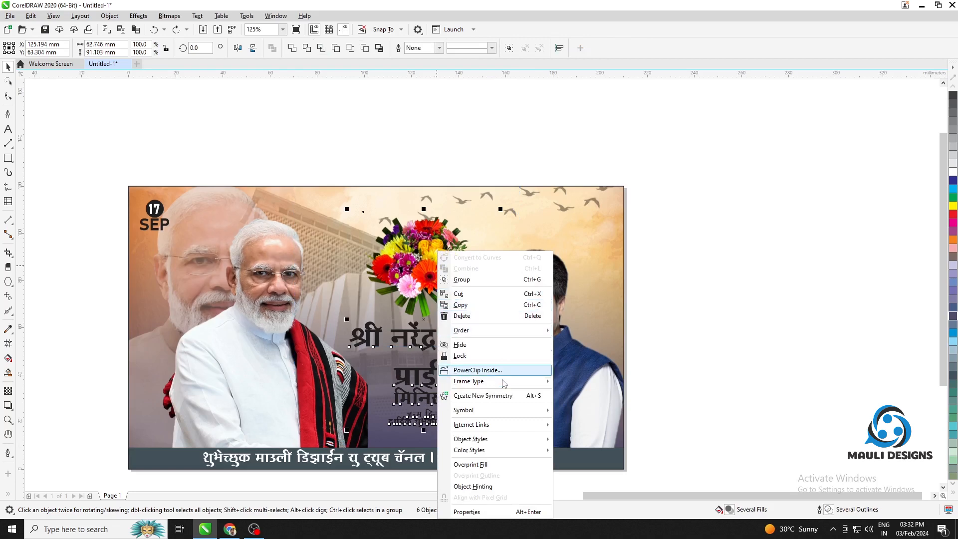
pyautogui.click(504, 372)
pyautogui.click(606, 261)
pyautogui.click(715, 265)
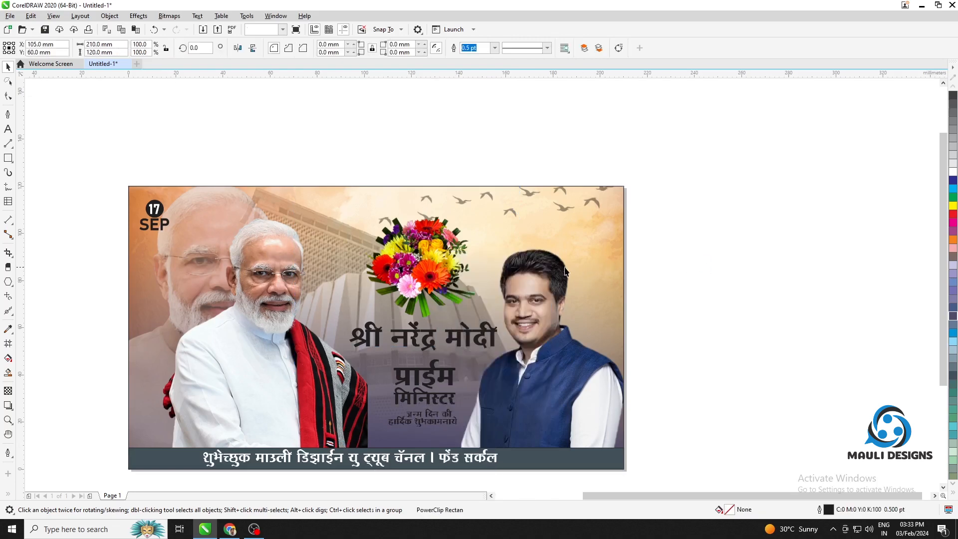
# Move the clipped frame with the portraits, bouquet and greeting off the page, clear of the building background
pyautogui.moveTo(453, 268); pyautogui.dragTo(719, 312)
pyautogui.hotkey('ctrl', 'z')
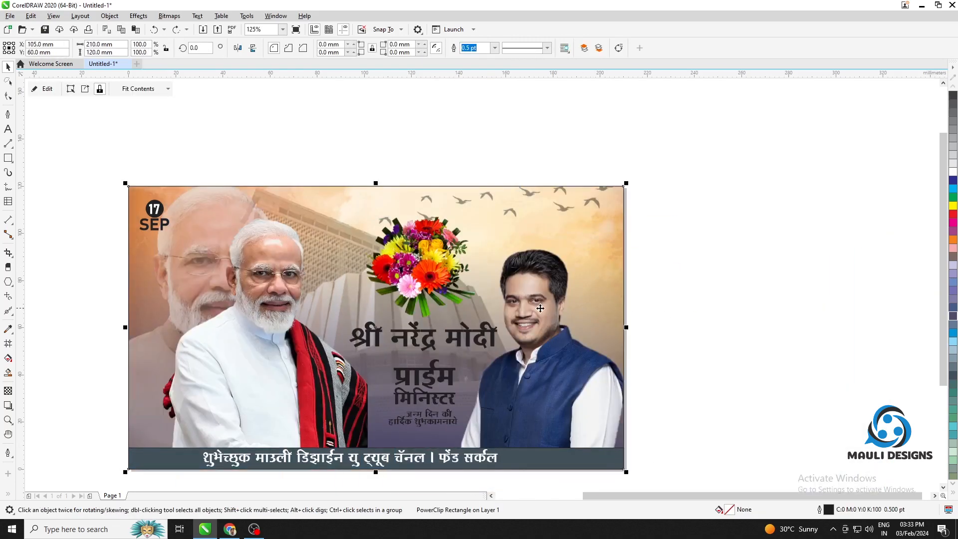
pyautogui.scroll(-1, 540, 309)
pyautogui.moveTo(483, 284); pyautogui.dragTo(649, 226)
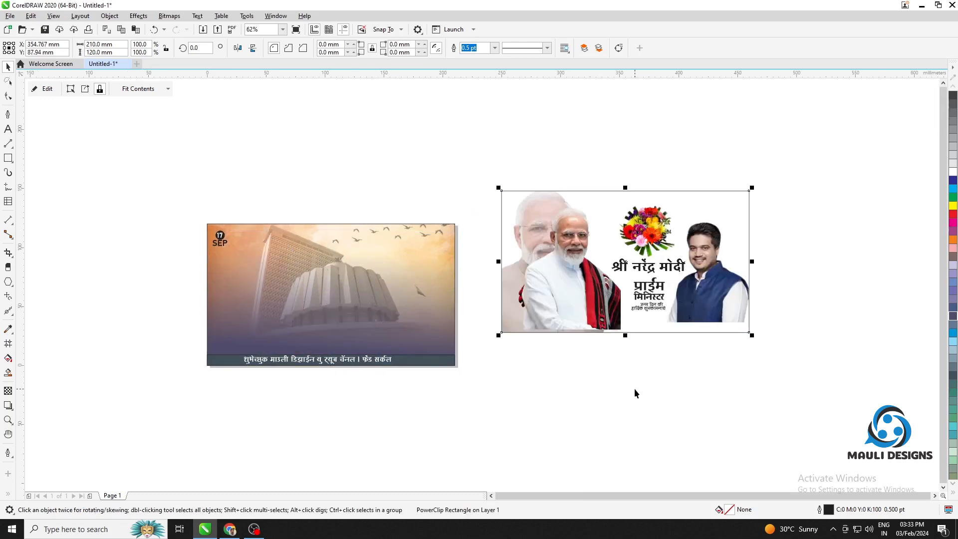
pyautogui.click(635, 391)
# Open the background frame's contents and raise the start transparency of the purple rectangle's vertical gradient
pyautogui.click(378, 278)
pyautogui.click(48, 90)
pyautogui.click(421, 278)
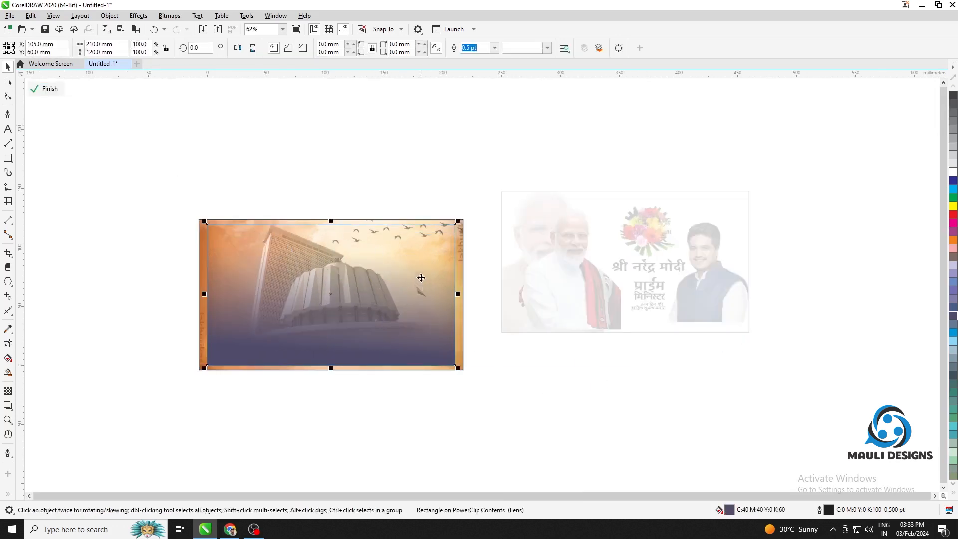
pyautogui.click(6, 392)
pyautogui.moveTo(321, 350); pyautogui.dragTo(325, 355)
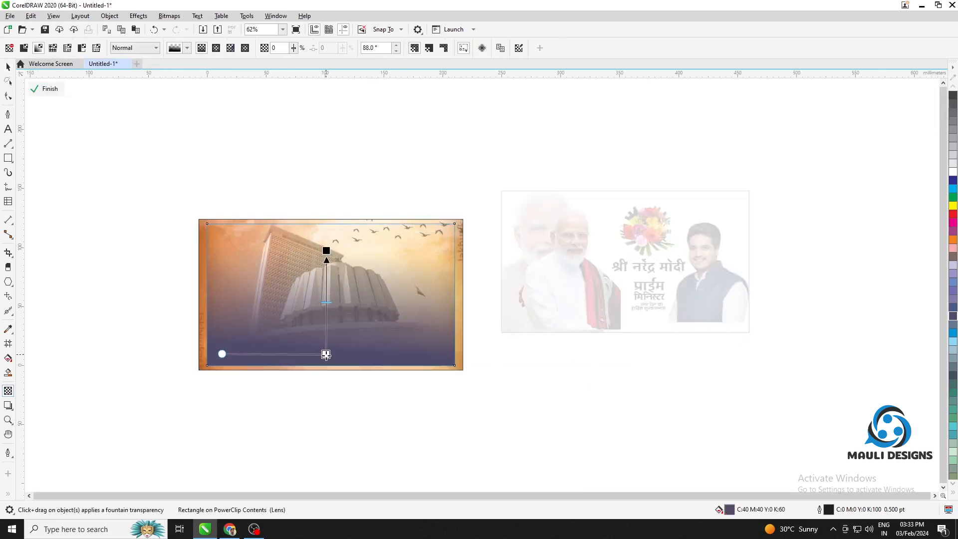
pyautogui.click(953, 187)
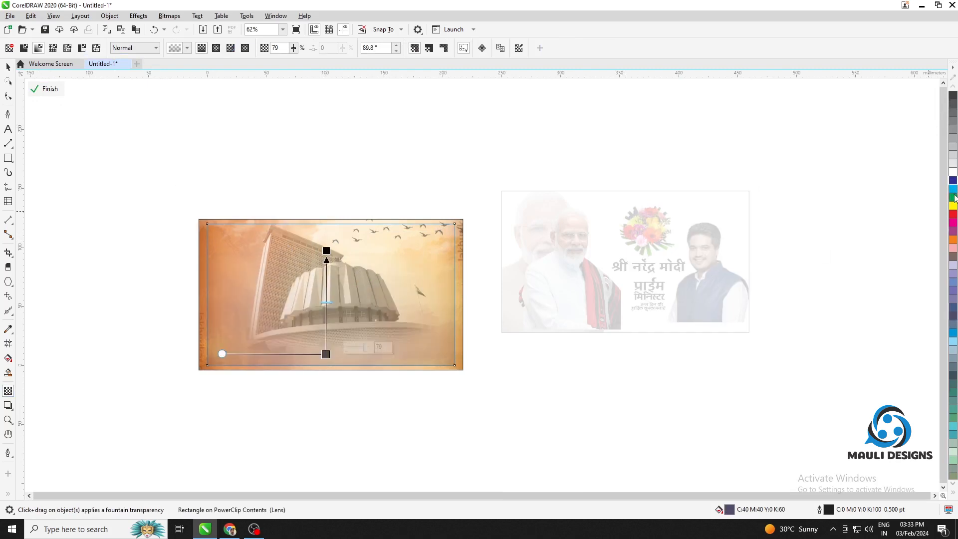
pyautogui.click(954, 274)
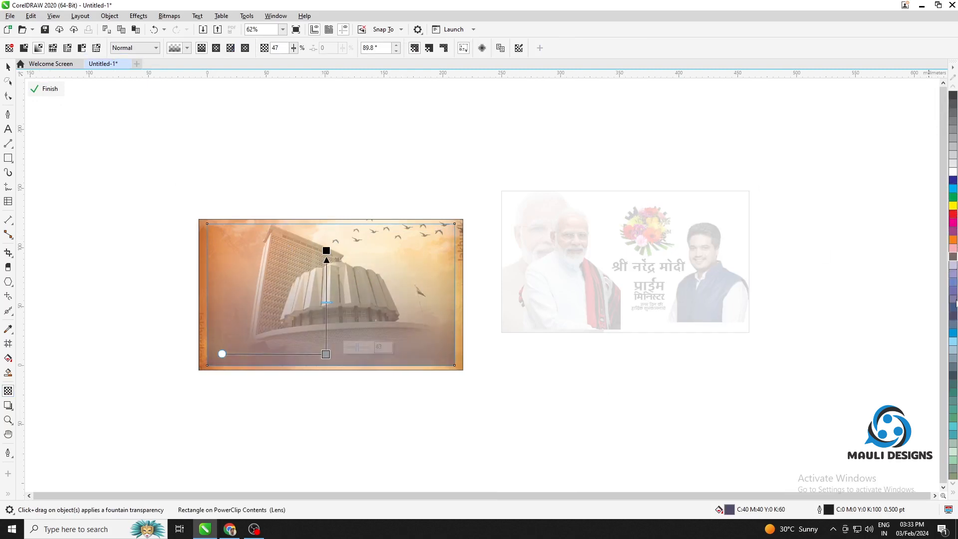
pyautogui.click(953, 308)
# Run the purple rectangle's transparency gradient at 90° from near its middle to above its upper edge, and finish editing the contents
pyautogui.moveTo(326, 251); pyautogui.dragTo(327, 228)
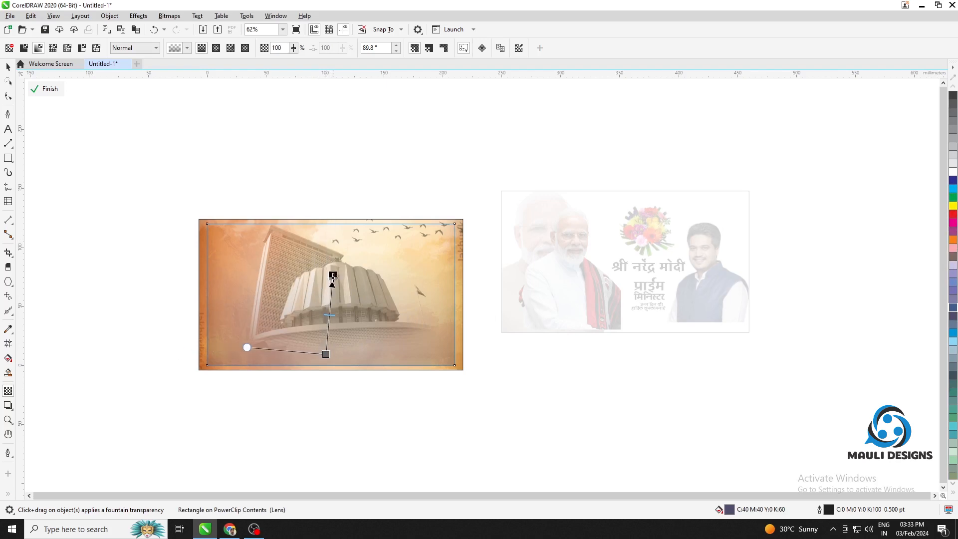
pyautogui.moveTo(333, 276); pyautogui.dragTo(333, 308)
pyautogui.moveTo(326, 354); pyautogui.dragTo(326, 353)
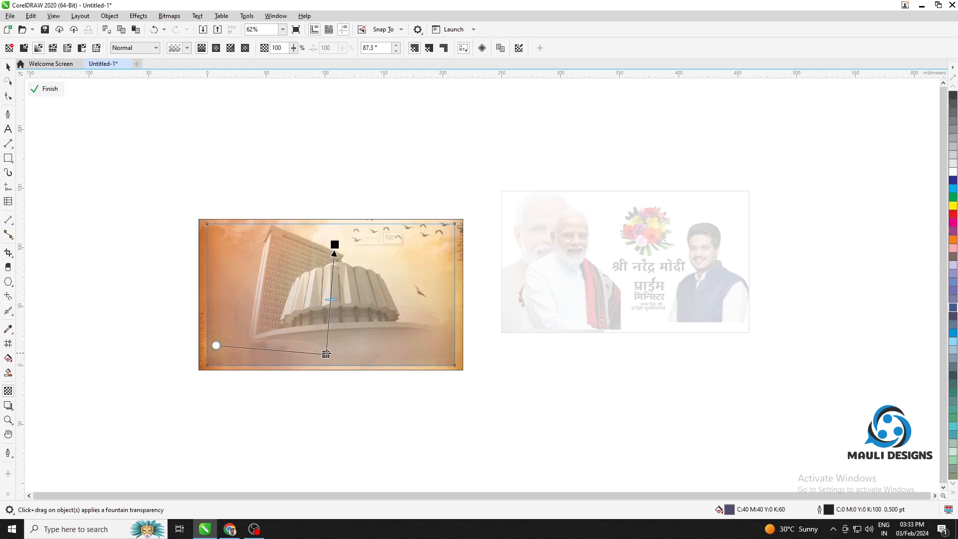
pyautogui.moveTo(335, 299); pyautogui.dragTo(334, 334)
pyautogui.moveTo(337, 224); pyautogui.dragTo(337, 213)
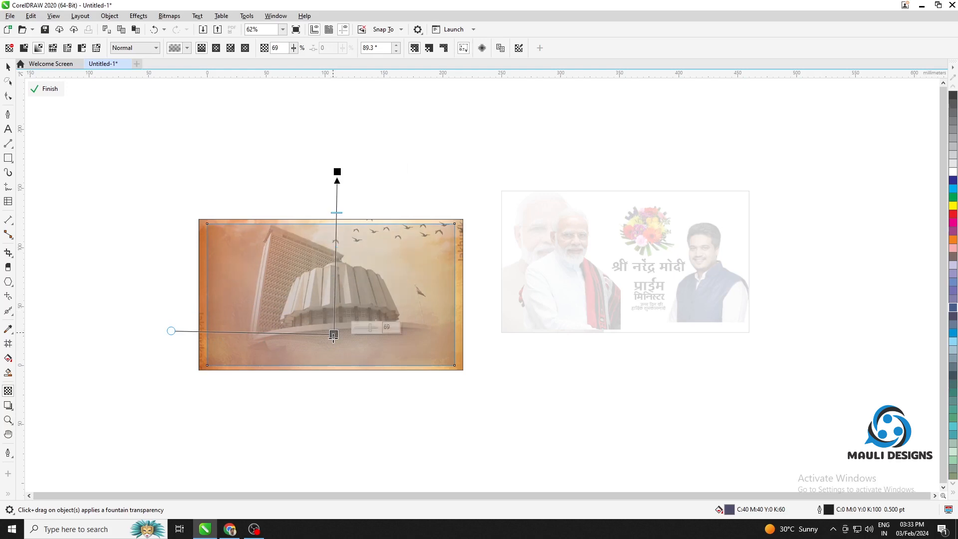
pyautogui.click(954, 96)
pyautogui.click(44, 87)
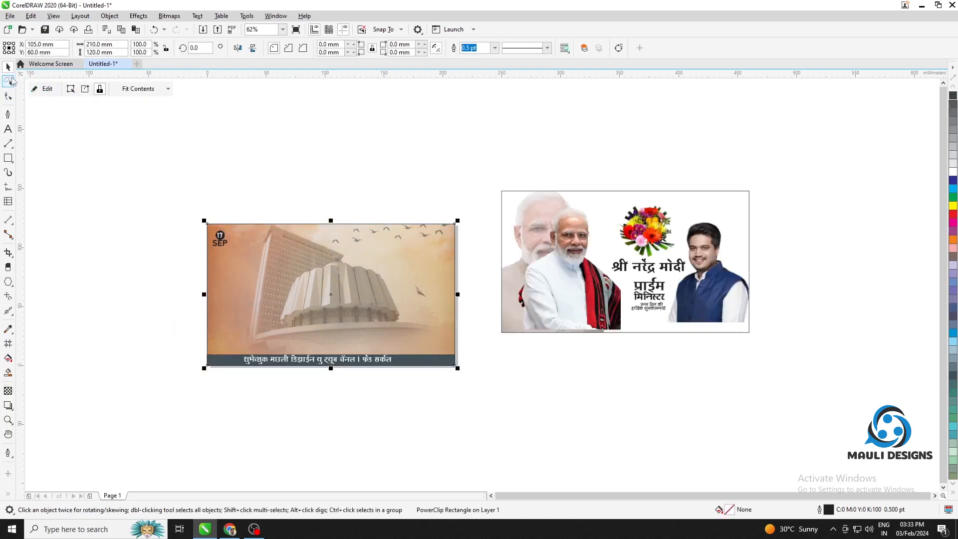
# Inside the background frame's contents, move the purple rectangle away from the building and set its gradient's start transparency to 0
pyautogui.moveTo(385, 298); pyautogui.dragTo(675, 397)
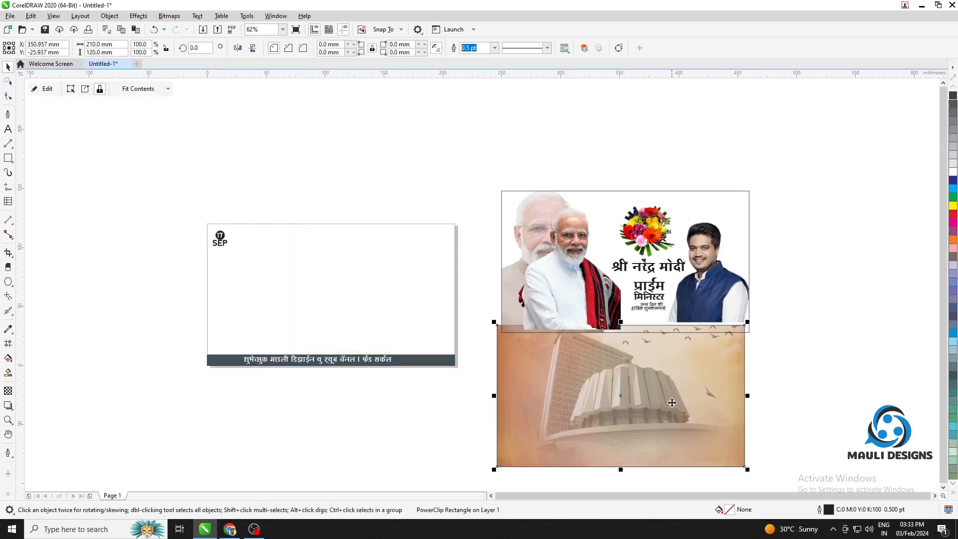
pyautogui.hotkey('ctrl', 'z')
pyautogui.click(44, 93)
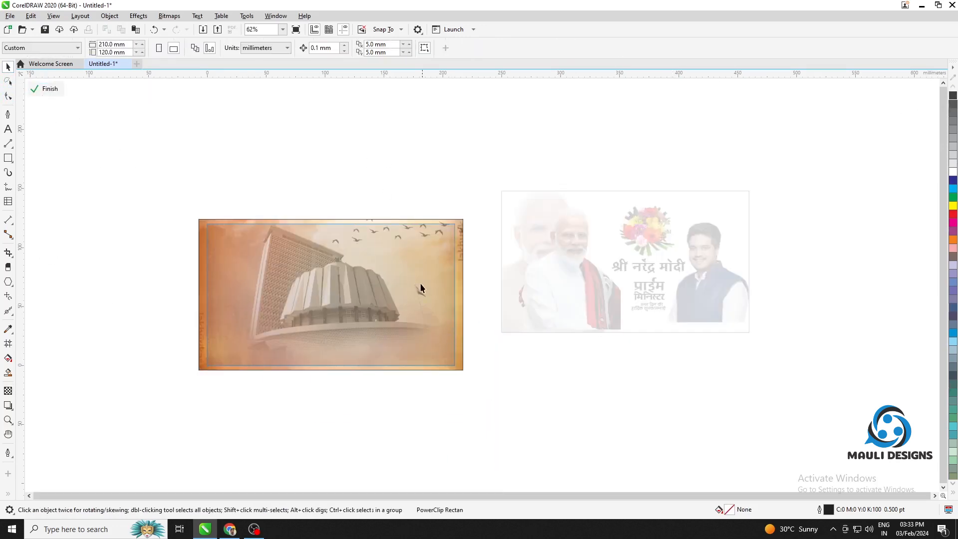
pyautogui.moveTo(416, 289); pyautogui.dragTo(559, 406)
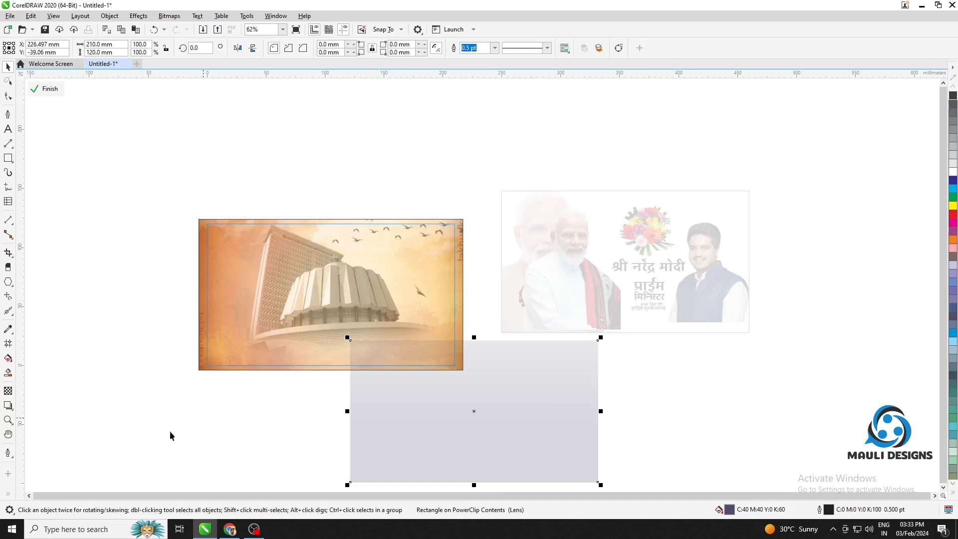
pyautogui.click(8, 391)
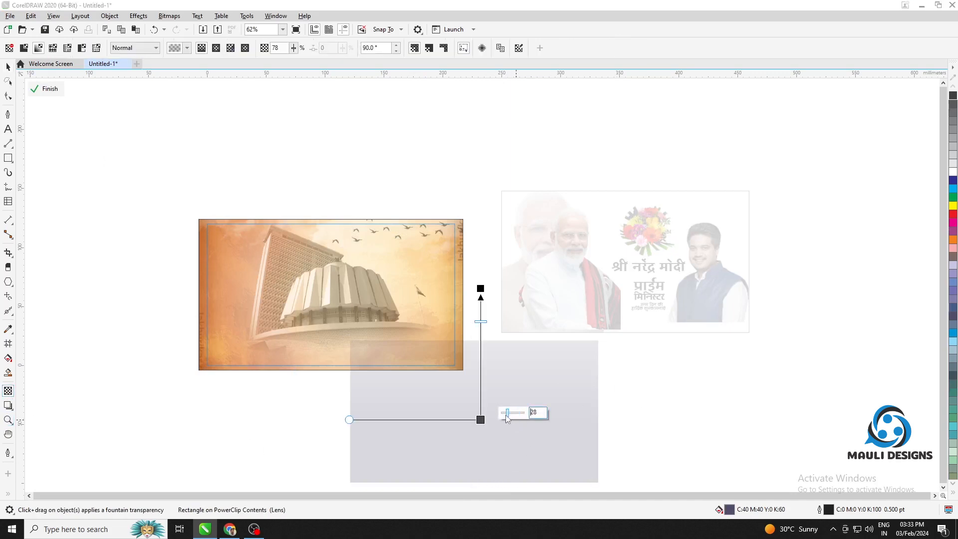
pyautogui.moveTo(509, 414); pyautogui.dragTo(503, 418)
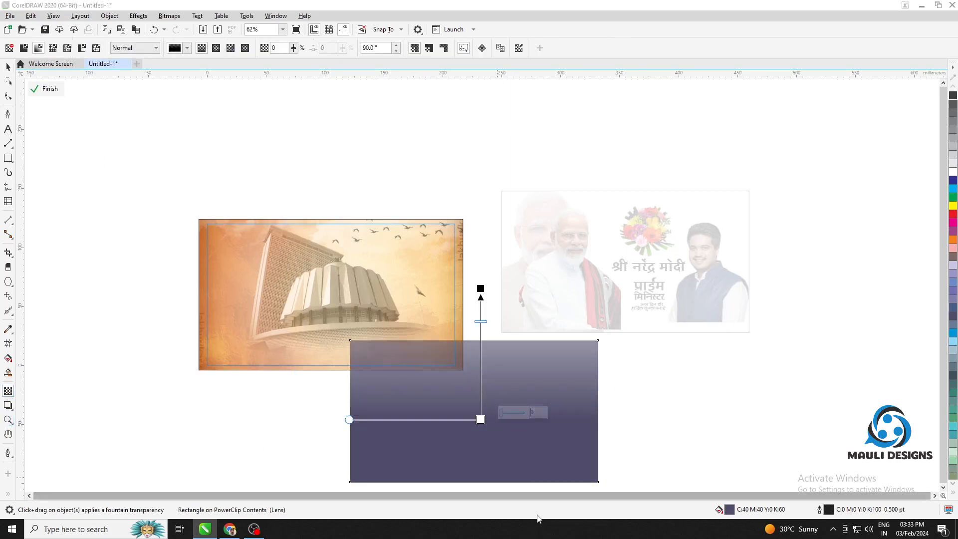
# Move the purple gradient rectangle back over the building background and finish editing the frame's contents
pyautogui.click(50, 89)
pyautogui.click(48, 88)
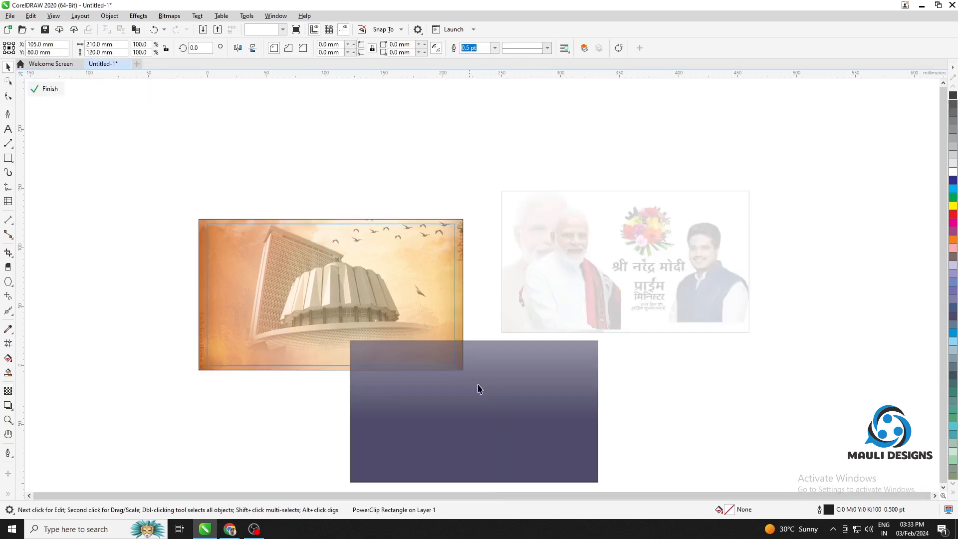
pyautogui.moveTo(478, 389); pyautogui.dragTo(376, 294)
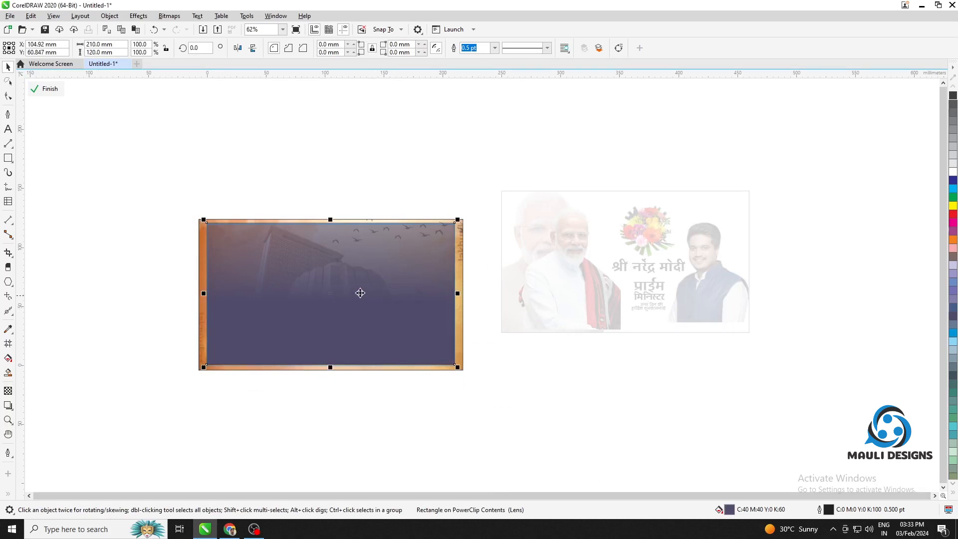
pyautogui.click(46, 90)
# Center the clipped frame with the portraits, bouquet and greeting on the page over the background
pyautogui.click(294, 188)
pyautogui.click(692, 251)
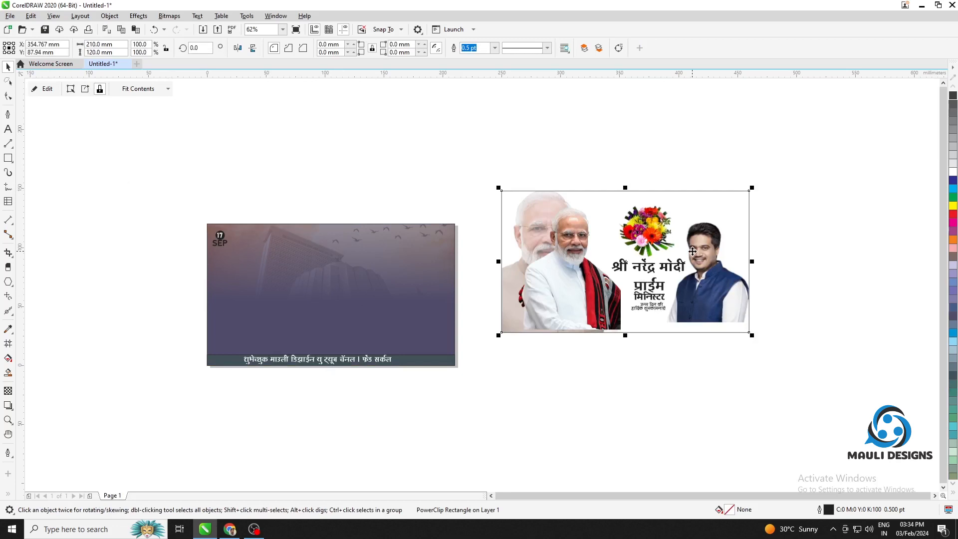
pyautogui.press('p')
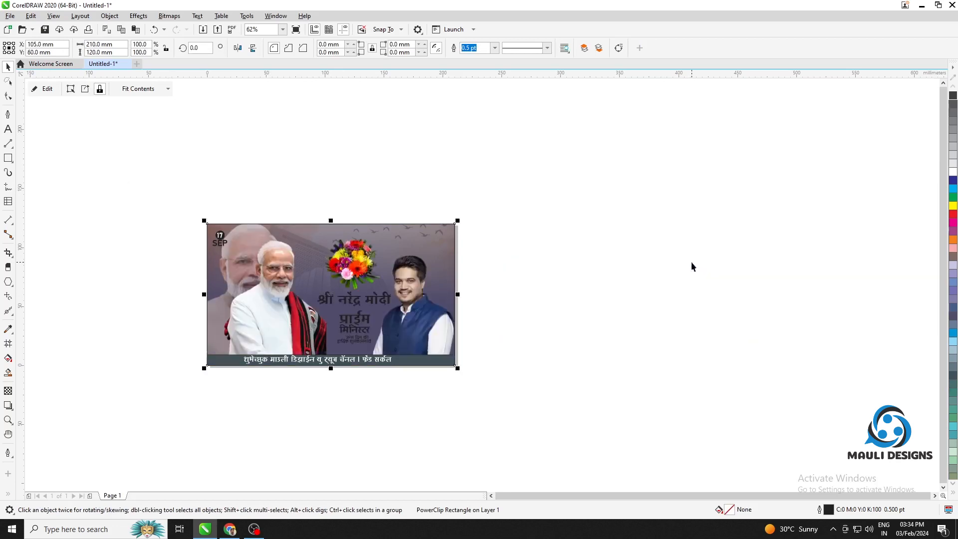
pyautogui.scroll(1, 295, 272)
pyautogui.moveTo(295, 271); pyautogui.dragTo(401, 227)
pyautogui.click(761, 349)
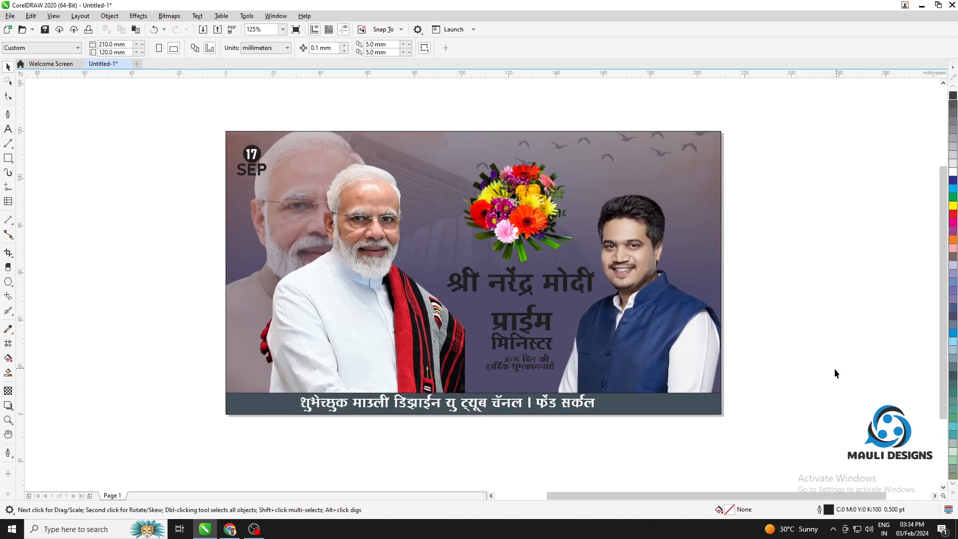
# Fill all the Marathi greeting text lines inside the portrait frame with white and finish editing its contents
pyautogui.moveTo(821, 386); pyautogui.dragTo(410, 259)
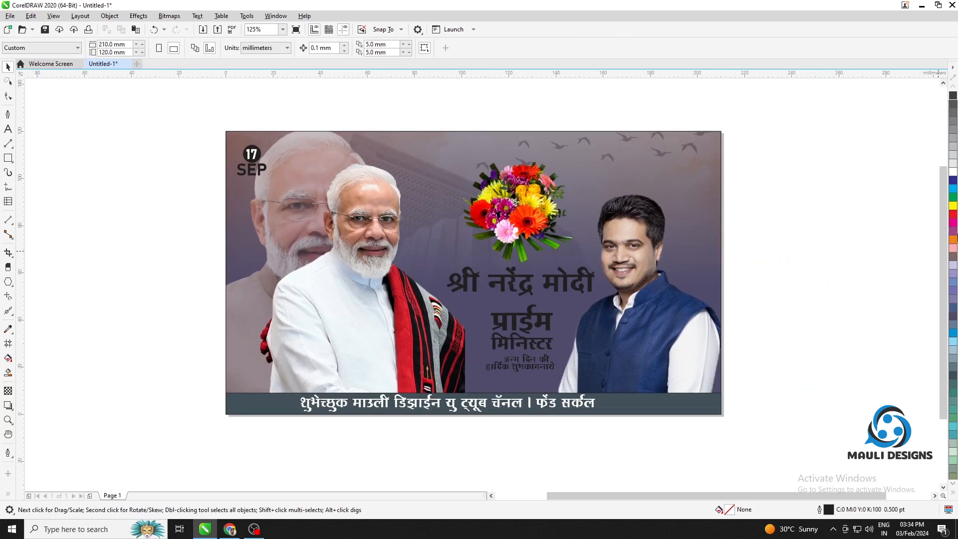
pyautogui.click(515, 289)
pyautogui.click(47, 89)
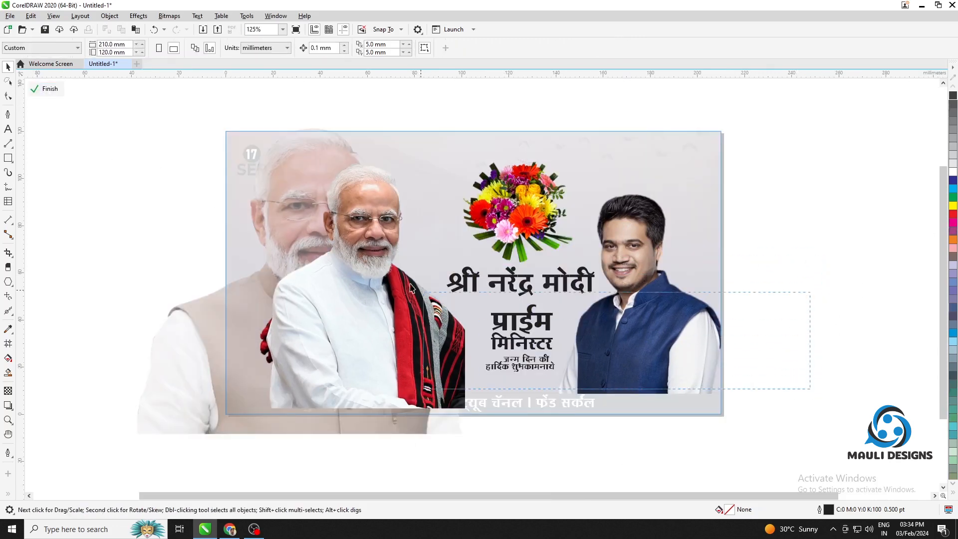
pyautogui.moveTo(377, 247); pyautogui.dragTo(376, 249)
pyautogui.click(951, 171)
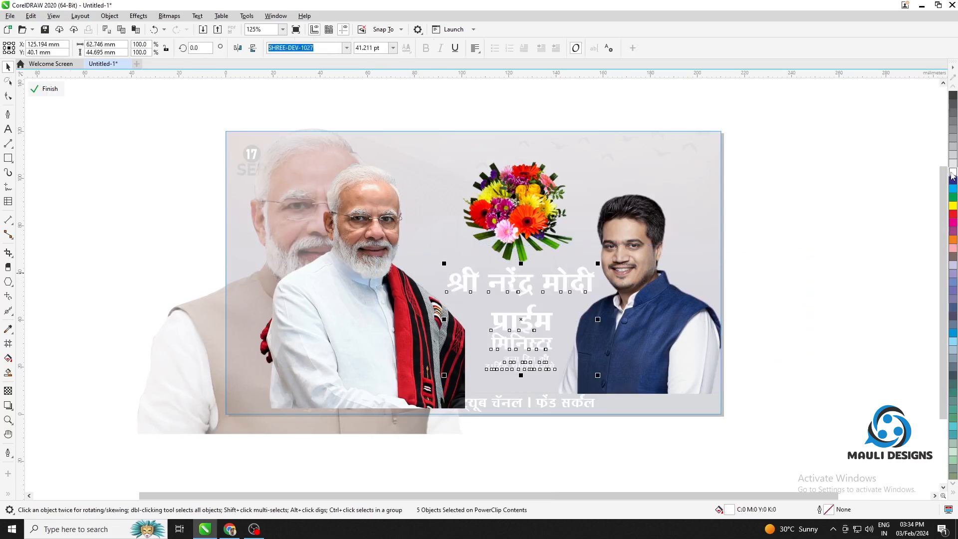
pyautogui.click(47, 89)
pyautogui.click(800, 319)
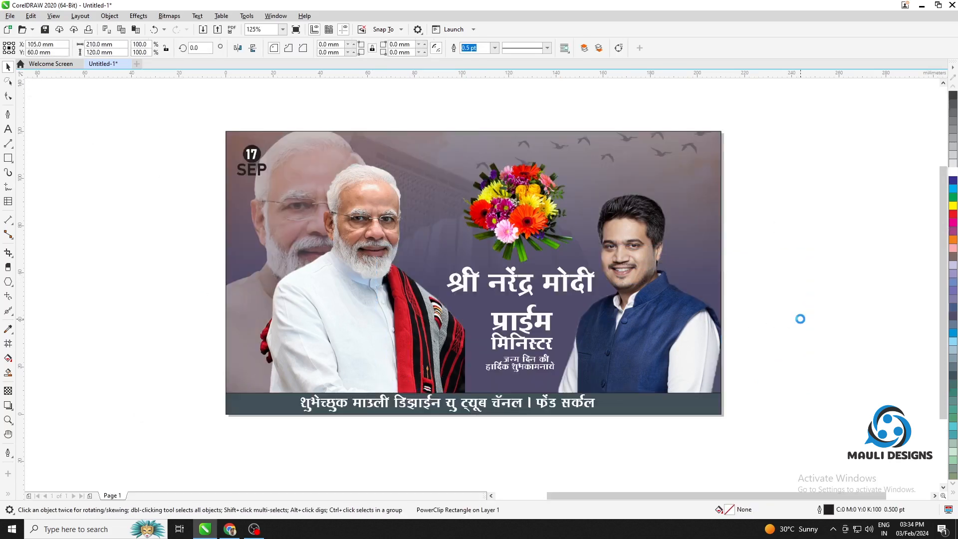
# Fill the SEP text of the date badge with white
pyautogui.click(252, 169)
pyautogui.click(951, 172)
pyautogui.press('Escape')
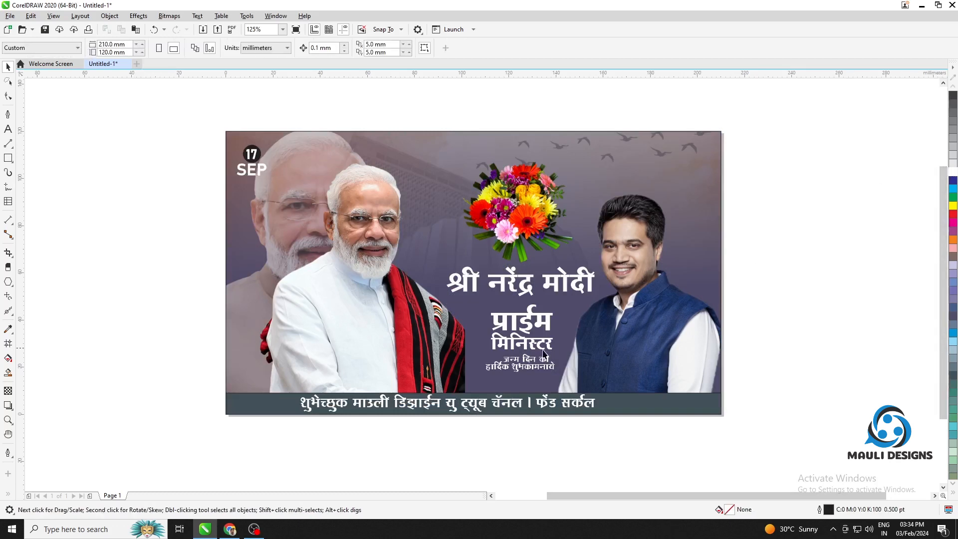
# Compare red and magenta fills on the caption bar along the banner's lower edge and fill it with red
pyautogui.click(549, 406)
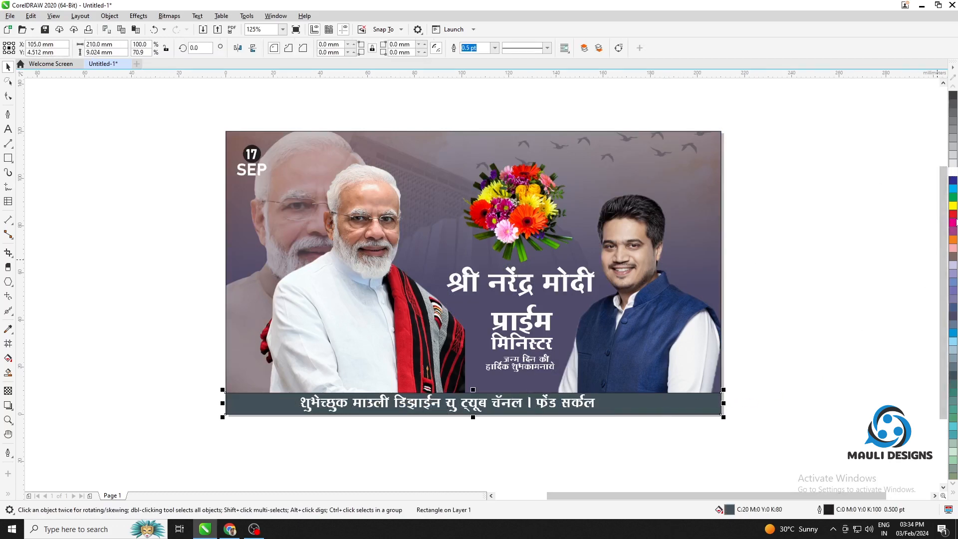
pyautogui.click(953, 213)
pyautogui.click(953, 222)
pyautogui.click(953, 213)
pyautogui.click(954, 223)
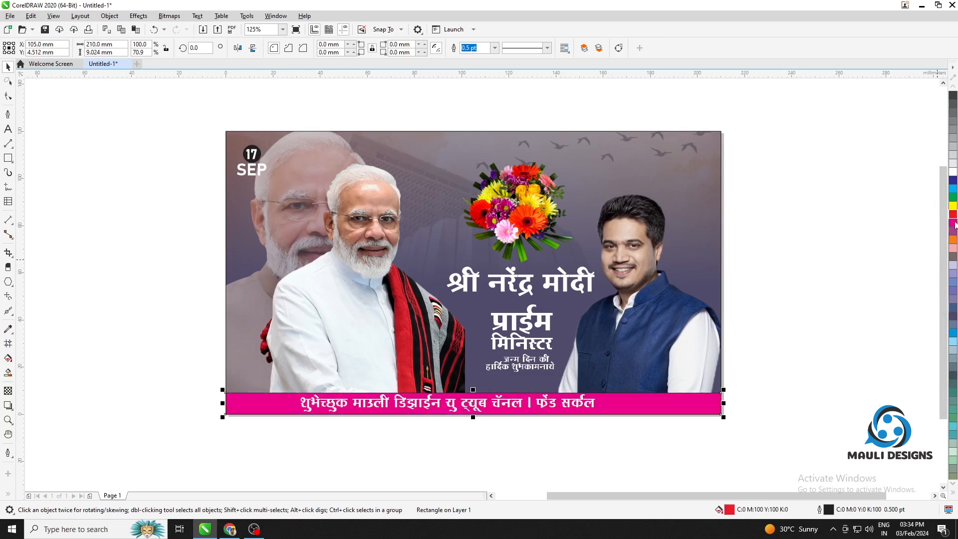
pyautogui.click(953, 215)
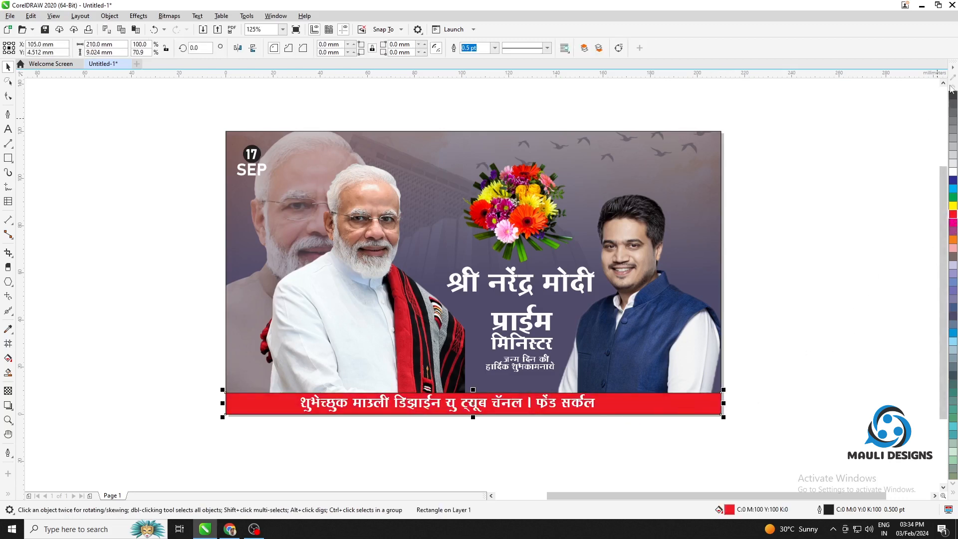
# Remove the caption bar's fill and refill the bar with red
pyautogui.click(953, 485)
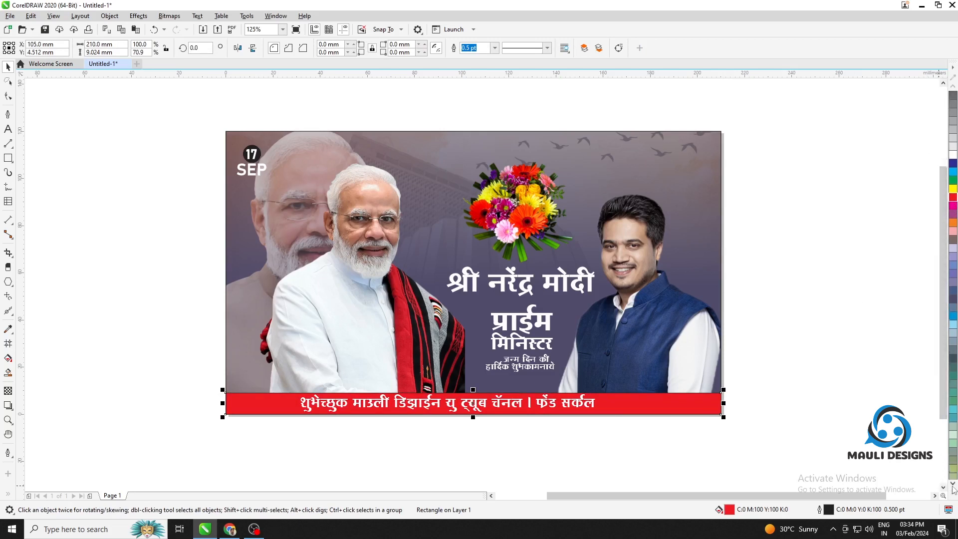
pyautogui.click(953, 496)
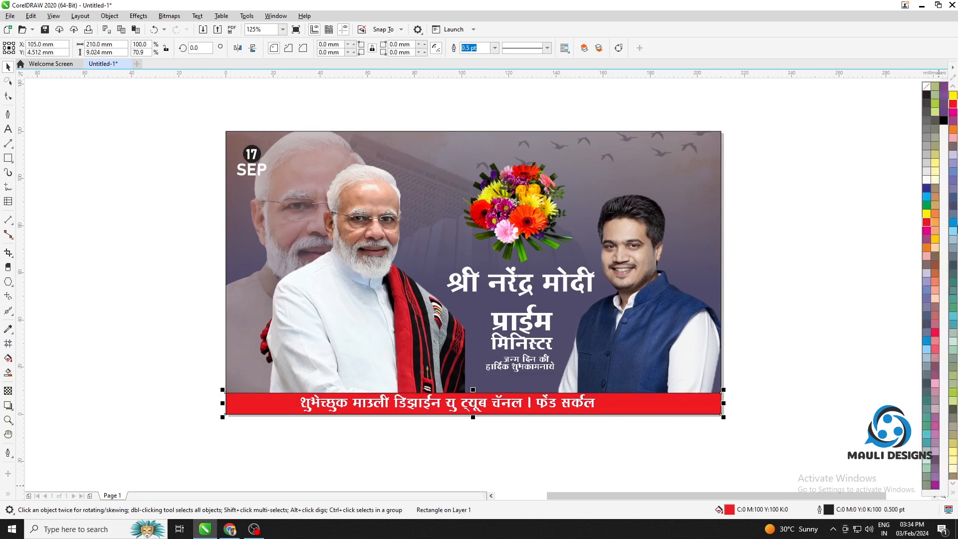
pyautogui.click(930, 91)
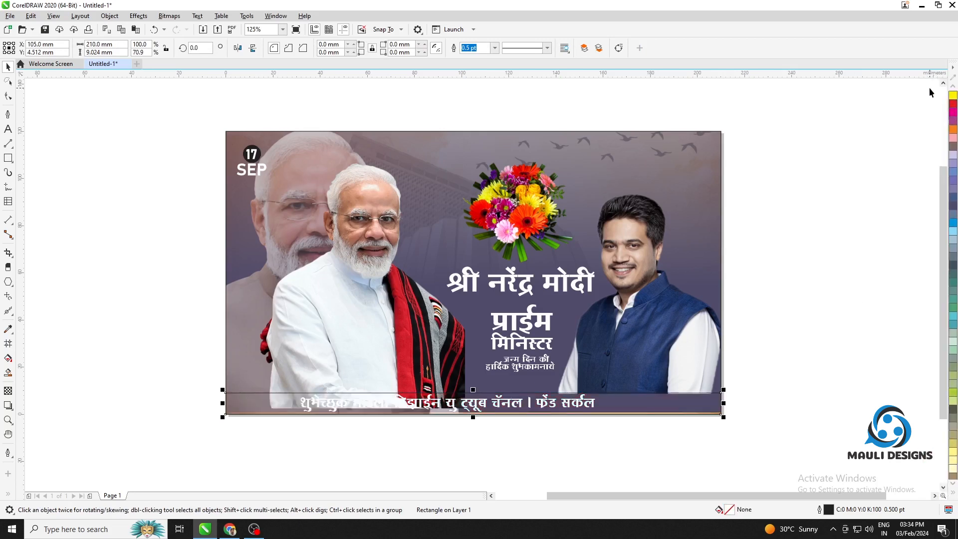
pyautogui.click(952, 106)
pyautogui.click(953, 495)
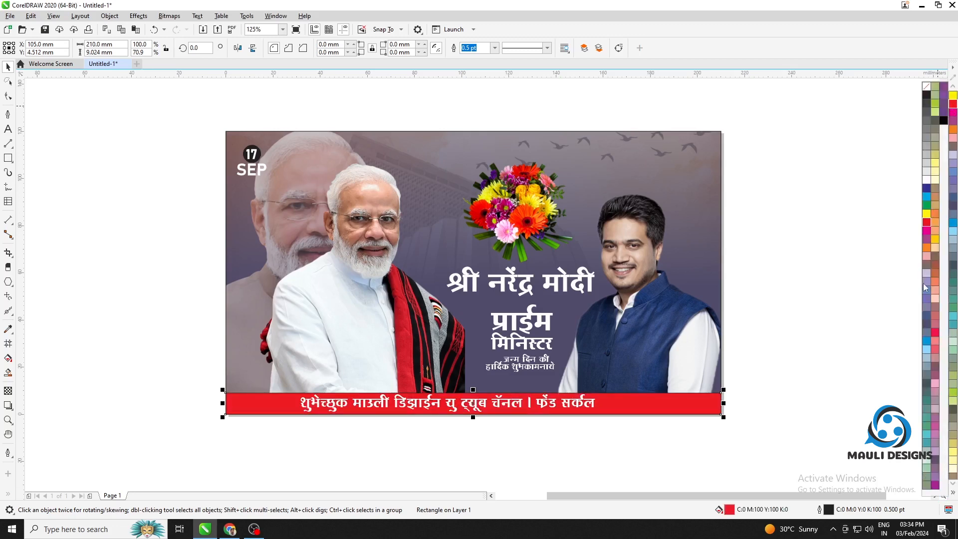
pyautogui.click(818, 259)
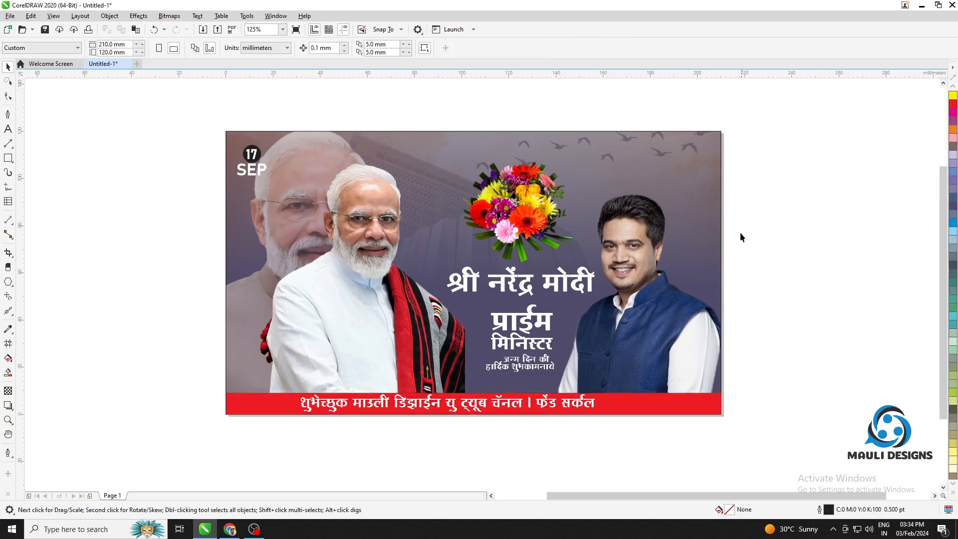
# Remove the outline from the banner's full-page PowerClip frame
pyautogui.click(728, 173)
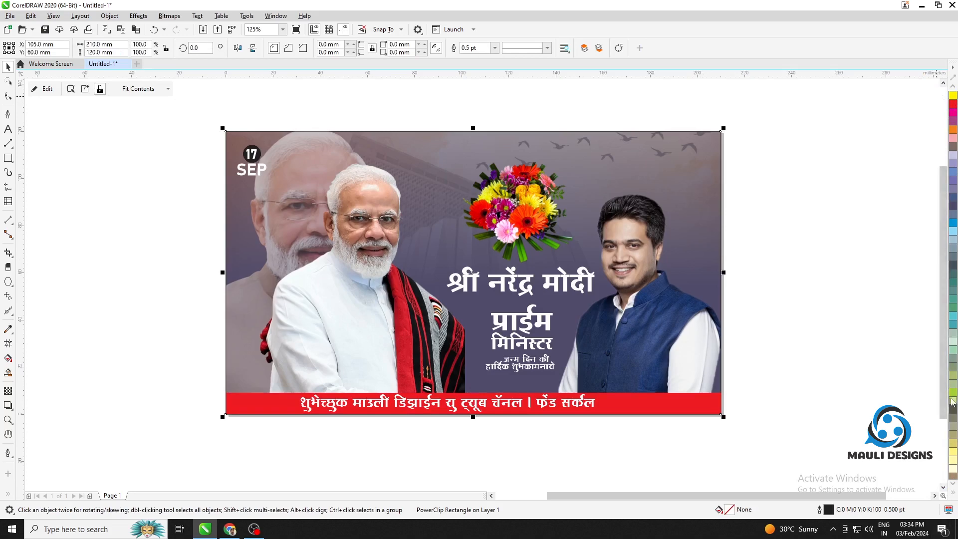
pyautogui.click(953, 494)
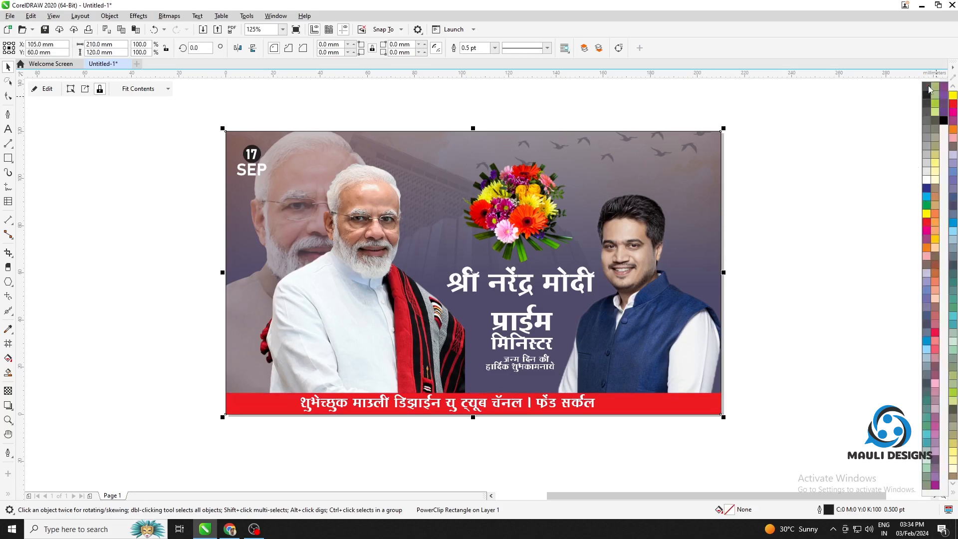
pyautogui.rightClick(928, 87)
pyautogui.click(855, 188)
pyautogui.moveTo(690, 175); pyautogui.dragTo(789, 223)
pyautogui.click(788, 222)
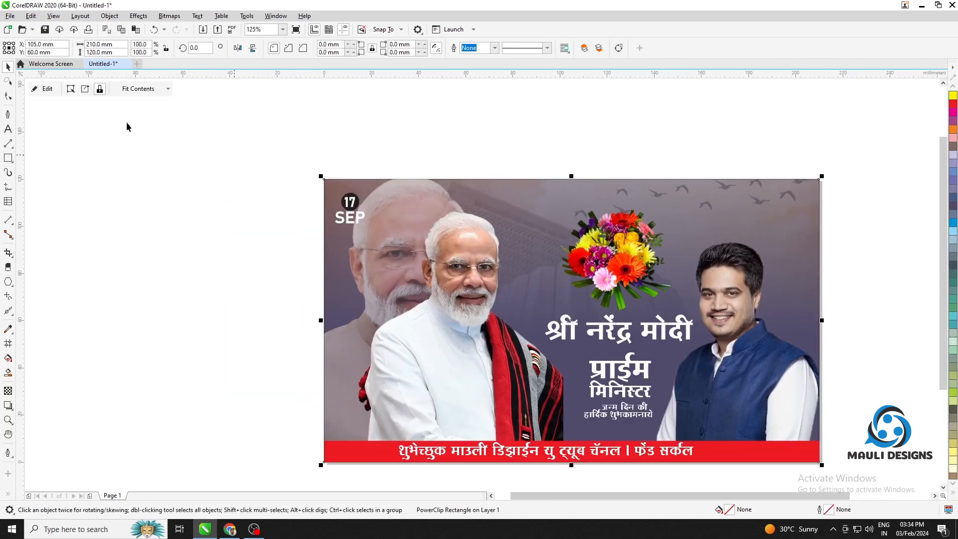
pyautogui.click(38, 89)
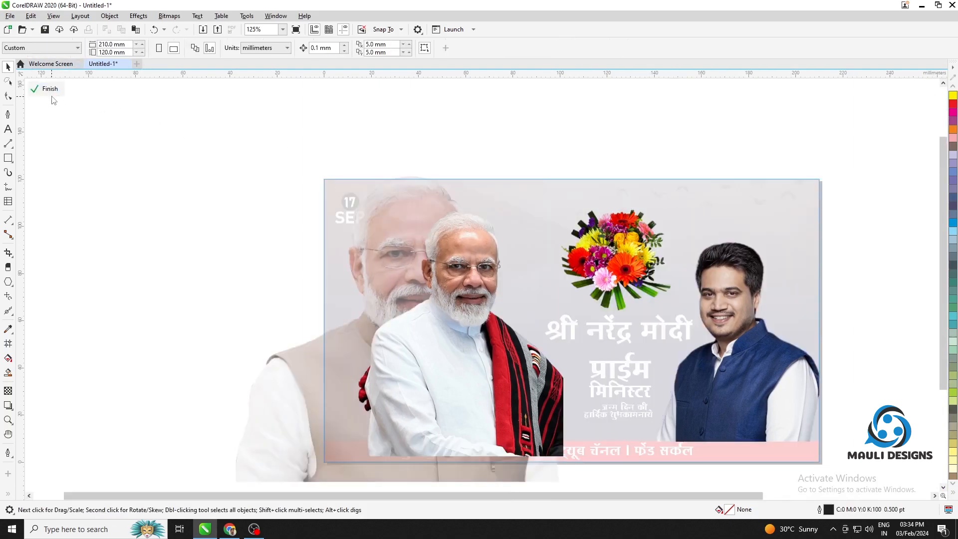
pyautogui.click(52, 89)
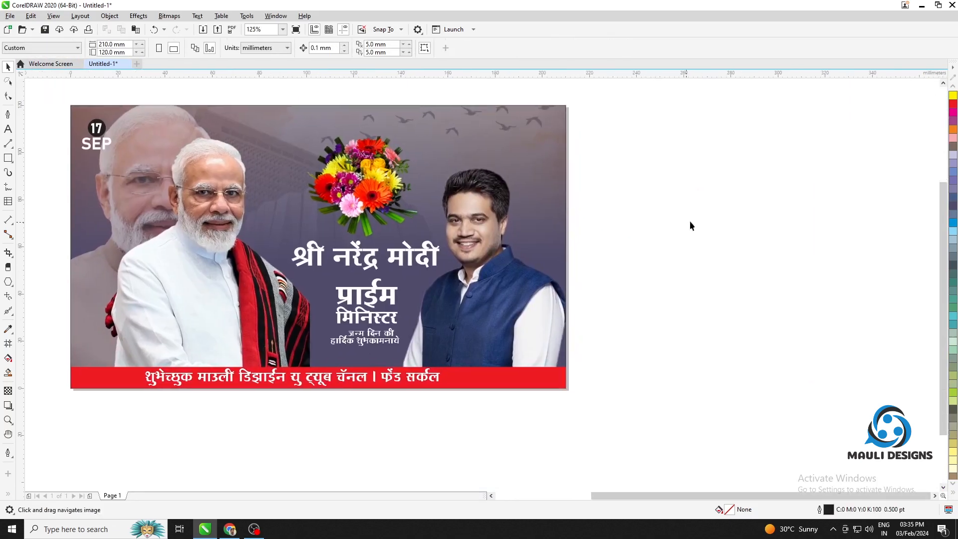
pyautogui.moveTo(675, 239); pyautogui.dragTo(844, 257)
pyautogui.scroll(-1, 845, 257)
pyautogui.moveTo(829, 302); pyautogui.dragTo(681, 326)
pyautogui.scroll(2, 549, 274)
pyautogui.moveTo(671, 239); pyautogui.dragTo(546, 272)
pyautogui.scroll(-1, 602, 306)
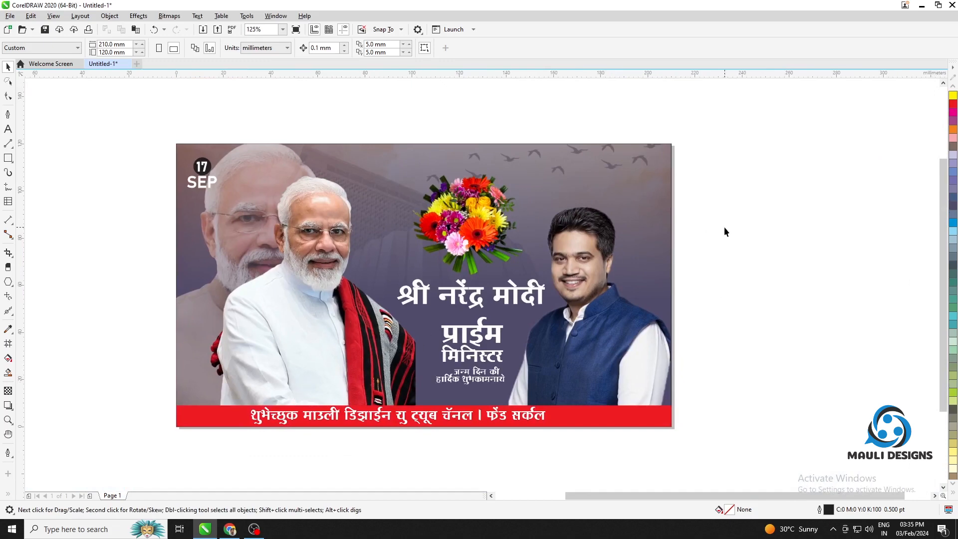
# Open the frame's contents, set the श्री नरेंद्र मोदी line to SHREE-DEV-1047, and shrink and recentre it below the bouquet
pyautogui.scroll(1, 479, 301)
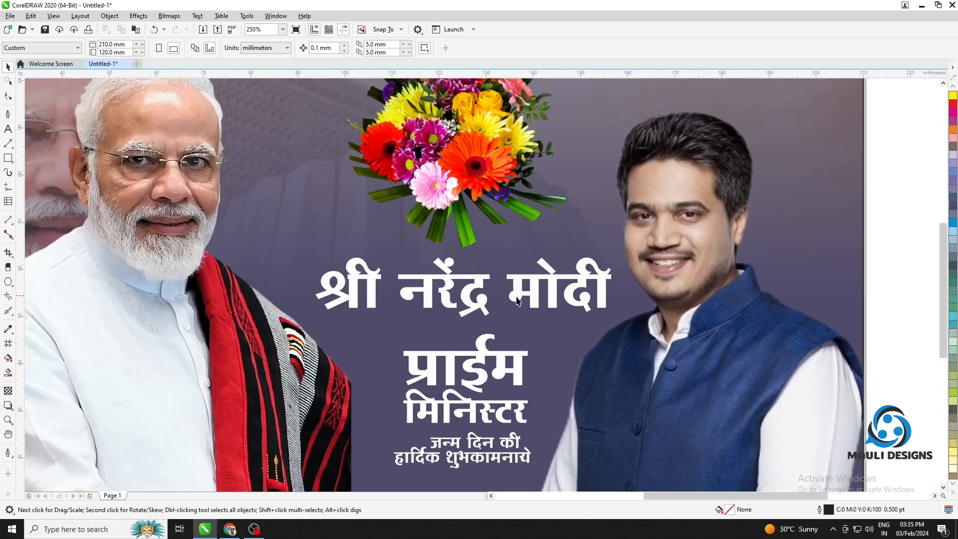
pyautogui.click(479, 268)
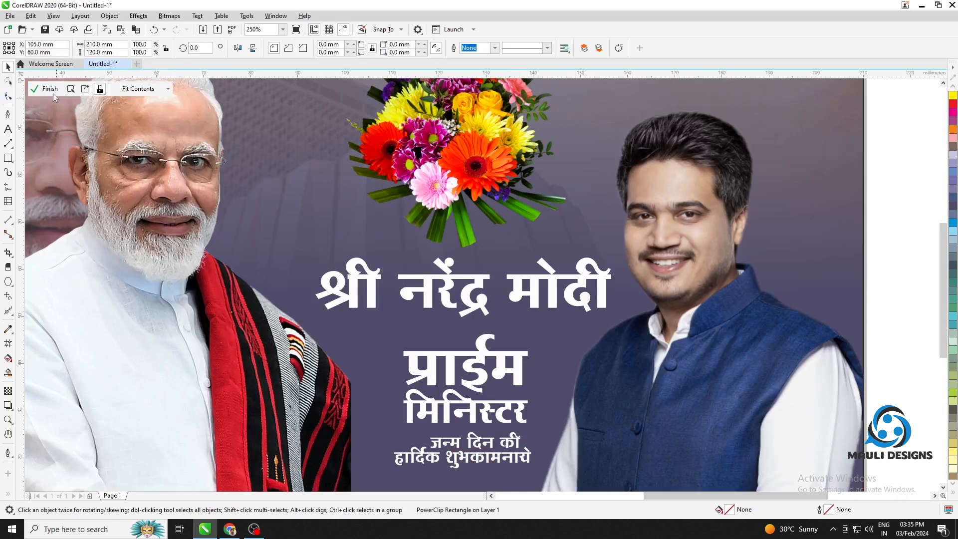
pyautogui.click(53, 94)
pyautogui.click(516, 297)
pyautogui.click(346, 47)
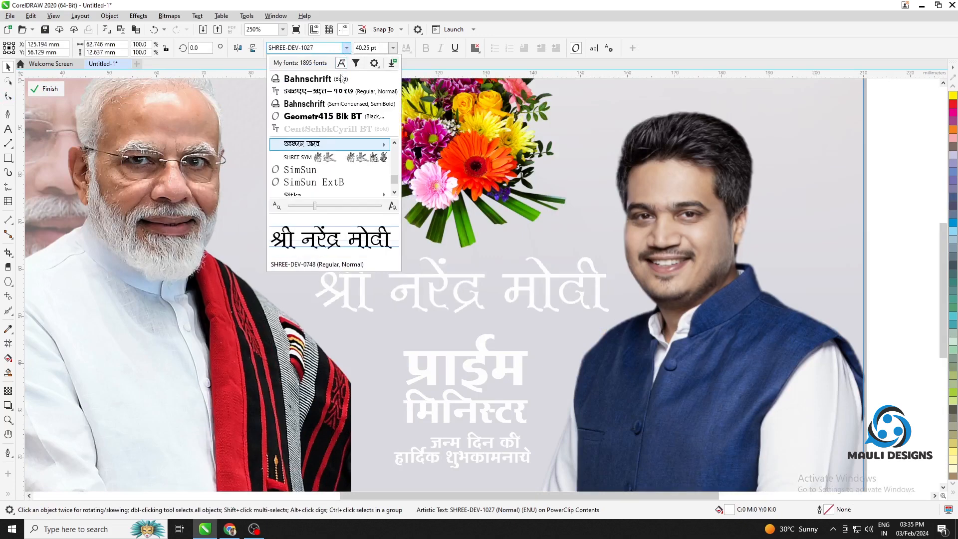
pyautogui.moveTo(372, 146)
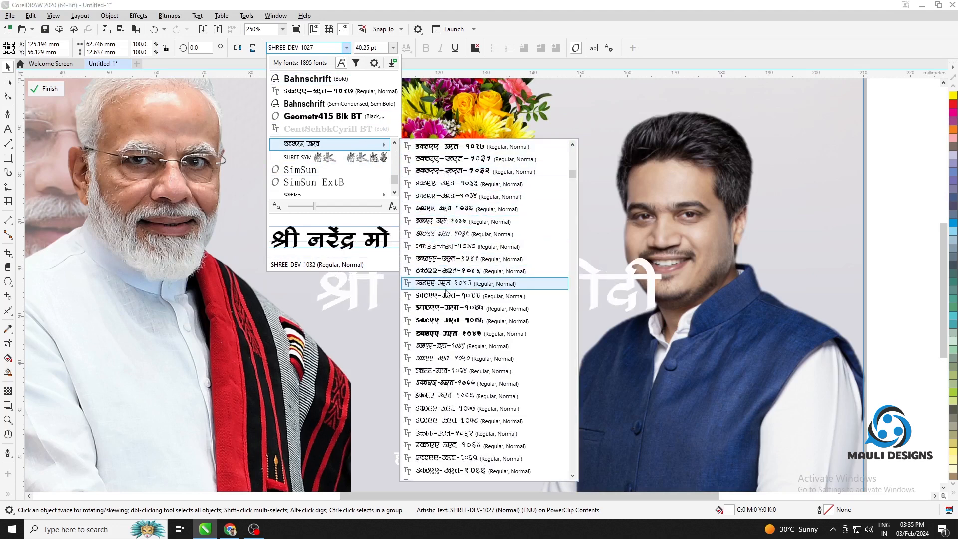
pyautogui.click(448, 332)
pyautogui.moveTo(682, 255); pyautogui.dragTo(568, 289)
# Set the प्राईम line to the SHREE-DEV-1047 font and move it up directly beneath the name line
pyautogui.click(504, 367)
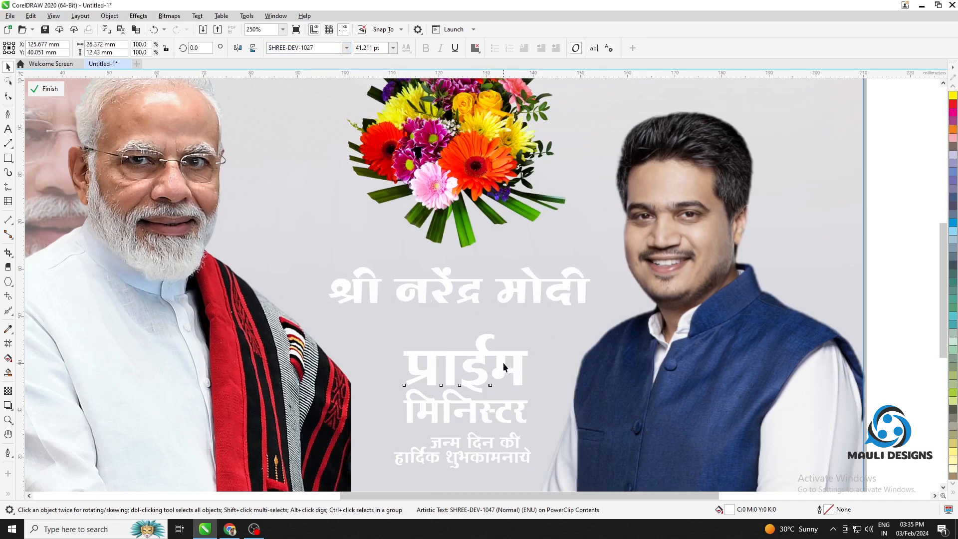
pyautogui.click(341, 48)
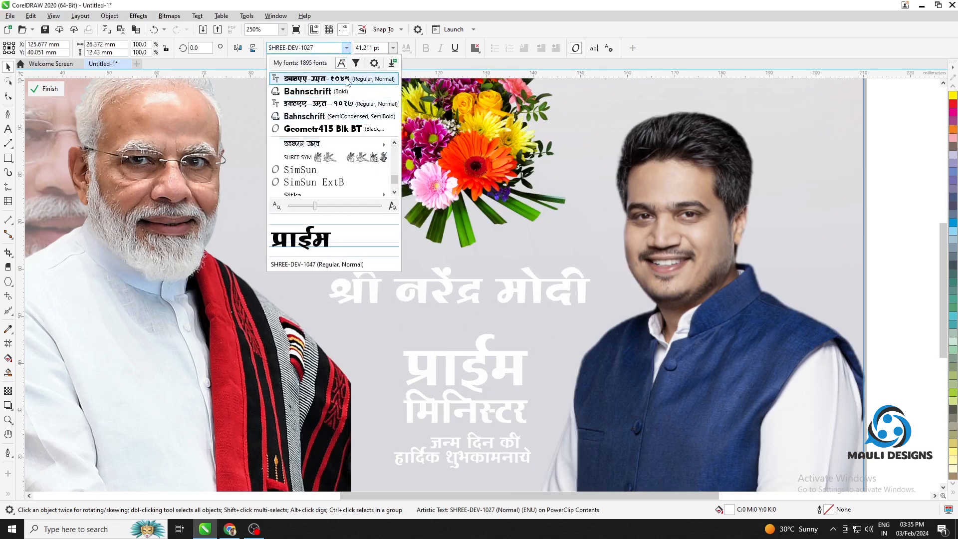
pyautogui.click(347, 80)
pyautogui.moveTo(494, 355); pyautogui.dragTo(486, 339)
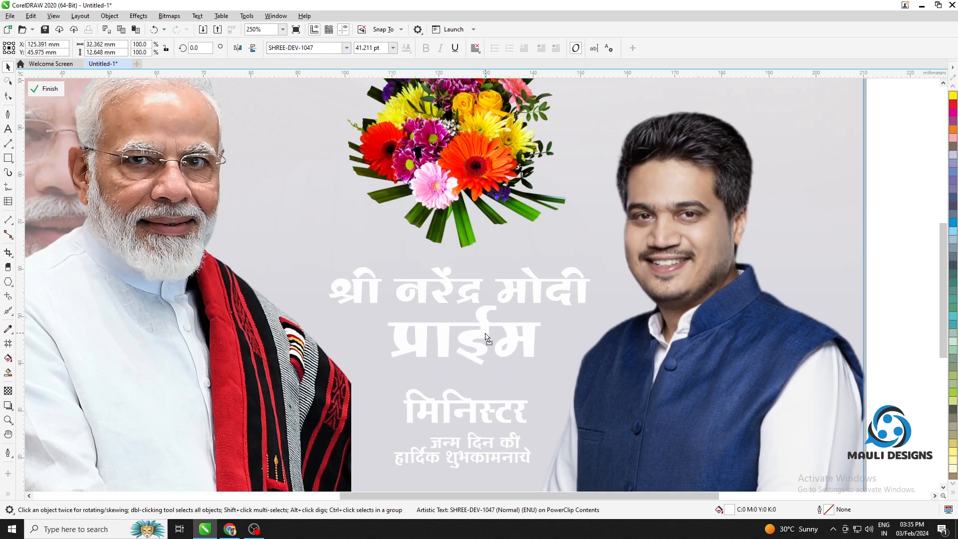
# Set the मिनिस्टर line to the SHREE-DEV-1047 font and centre it just below प्राईम
pyautogui.moveTo(470, 415); pyautogui.dragTo(475, 388)
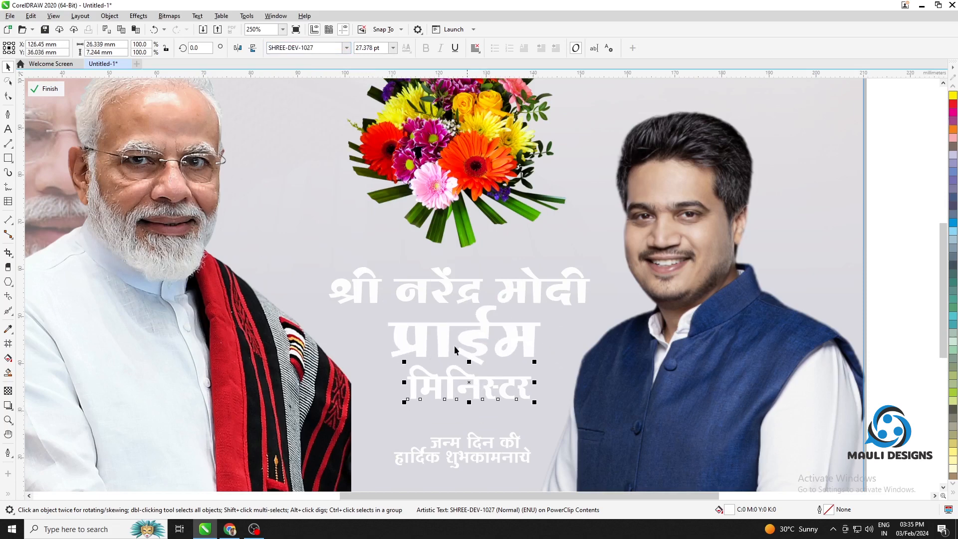
pyautogui.click(346, 47)
pyautogui.click(348, 79)
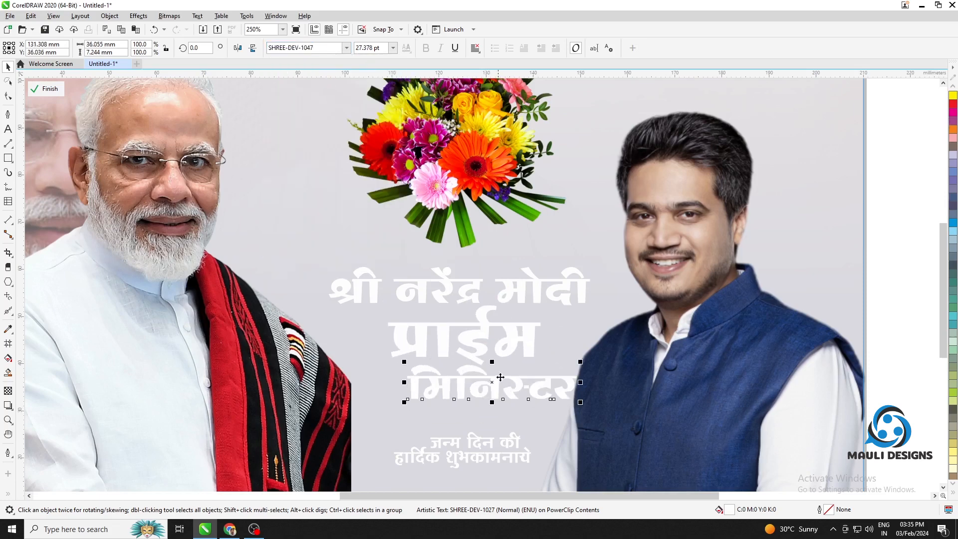
pyautogui.moveTo(514, 388); pyautogui.dragTo(495, 389)
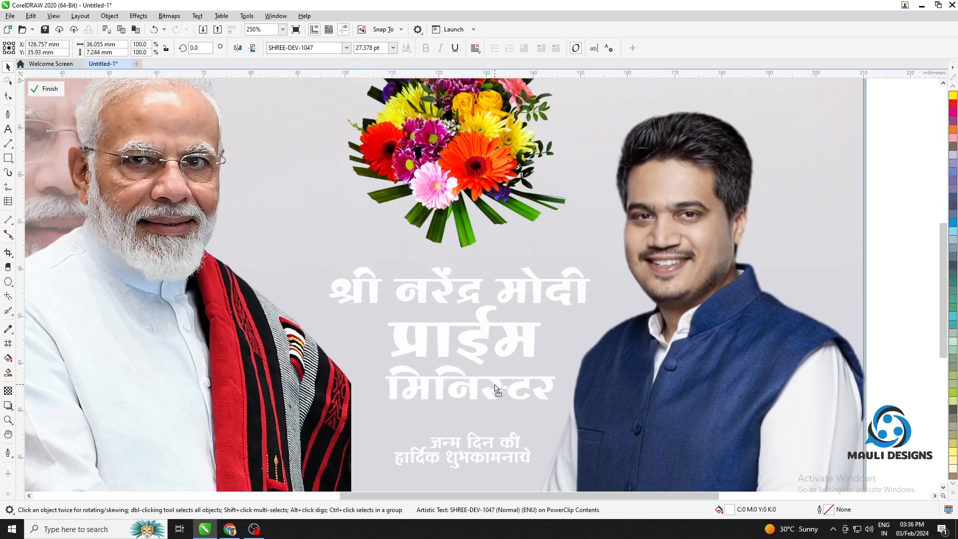
# Set the जन्म दिन की and हार्दिक शुभकामनाये lines to SHREE-DEV-1047 and move the lower one slightly down
pyautogui.click(346, 47)
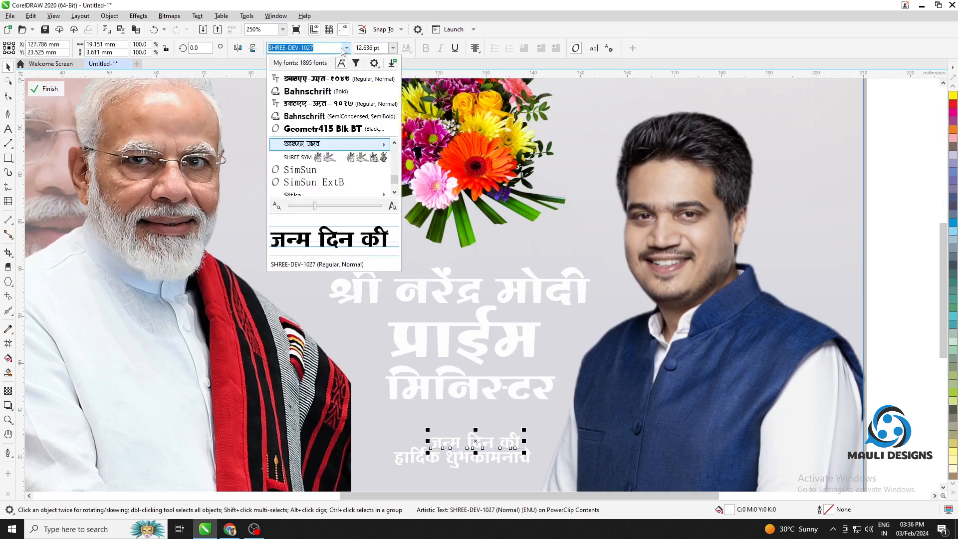
pyautogui.click(329, 79)
pyautogui.click(493, 463)
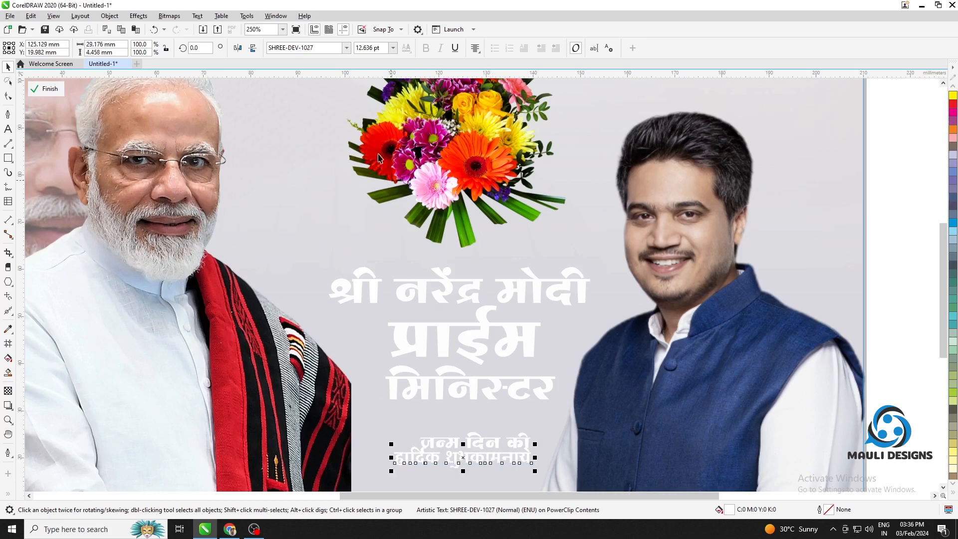
pyautogui.click(346, 48)
pyautogui.click(329, 79)
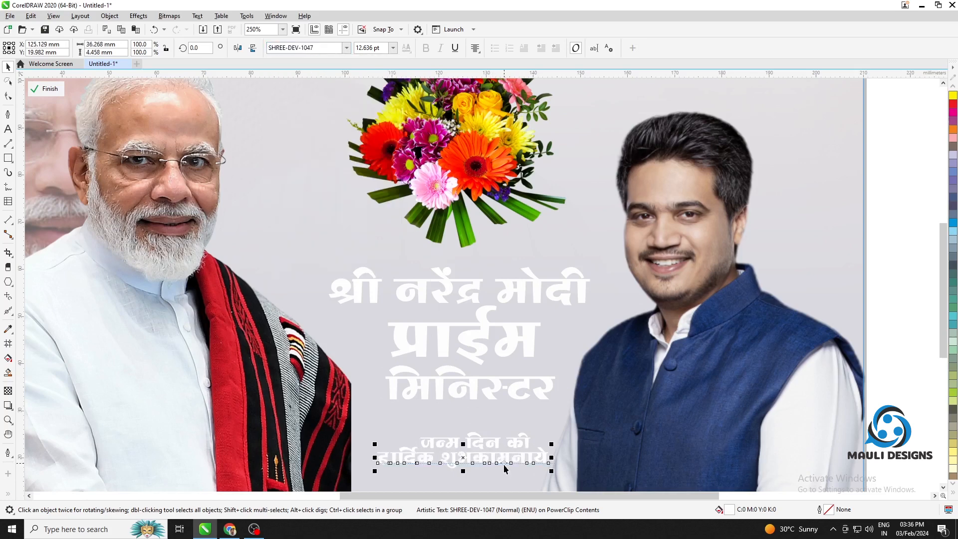
pyautogui.moveTo(392, 455); pyautogui.dragTo(392, 460)
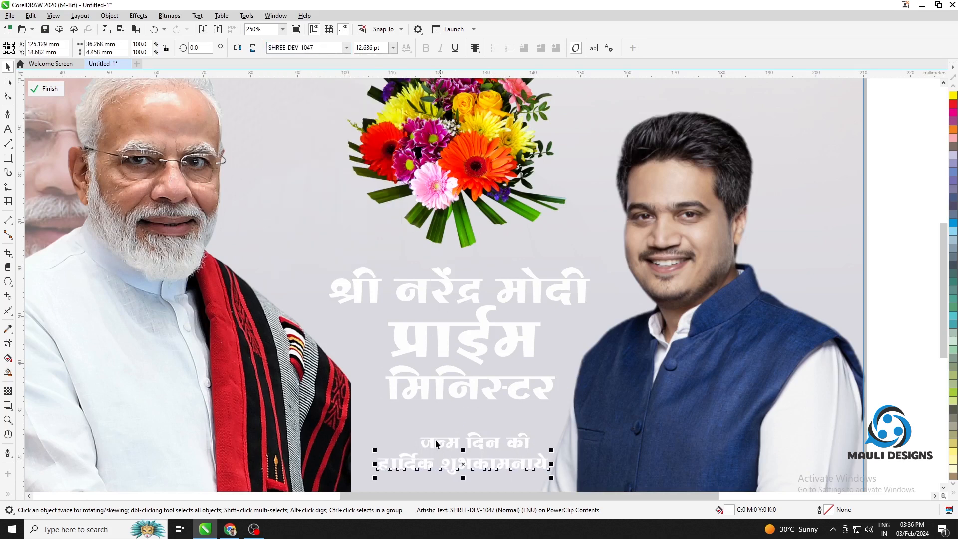
# Adjust the lettering of हार्दिक in the last greeting line and finish editing the frame's contents
pyautogui.scroll(2, 391, 460)
pyautogui.doubleClick(391, 460)
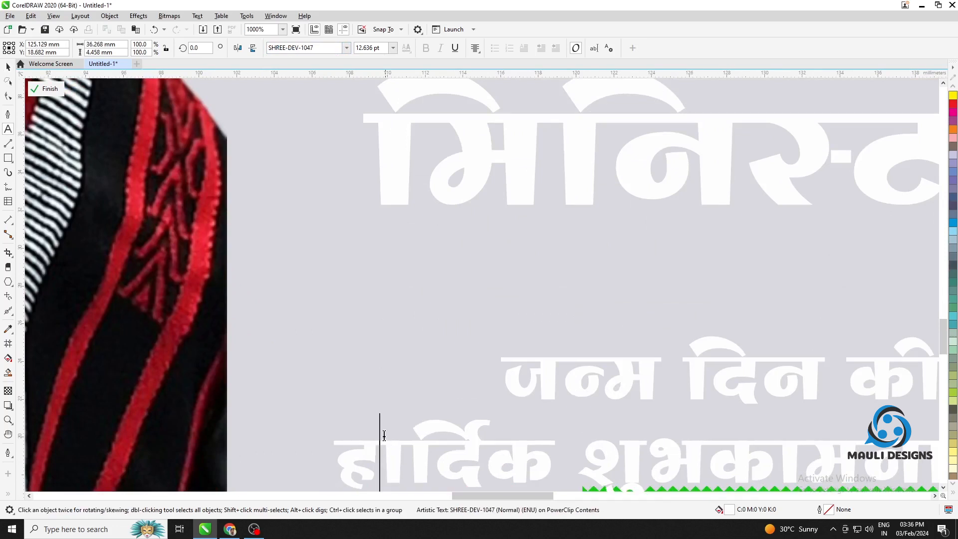
pyautogui.click(8, 67)
pyautogui.scroll(-2, 308, 197)
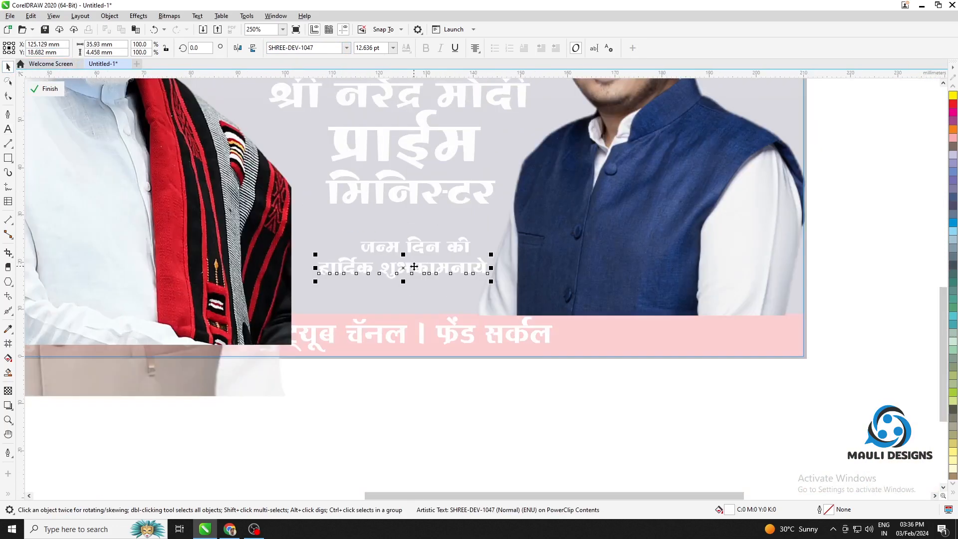
pyautogui.click(47, 88)
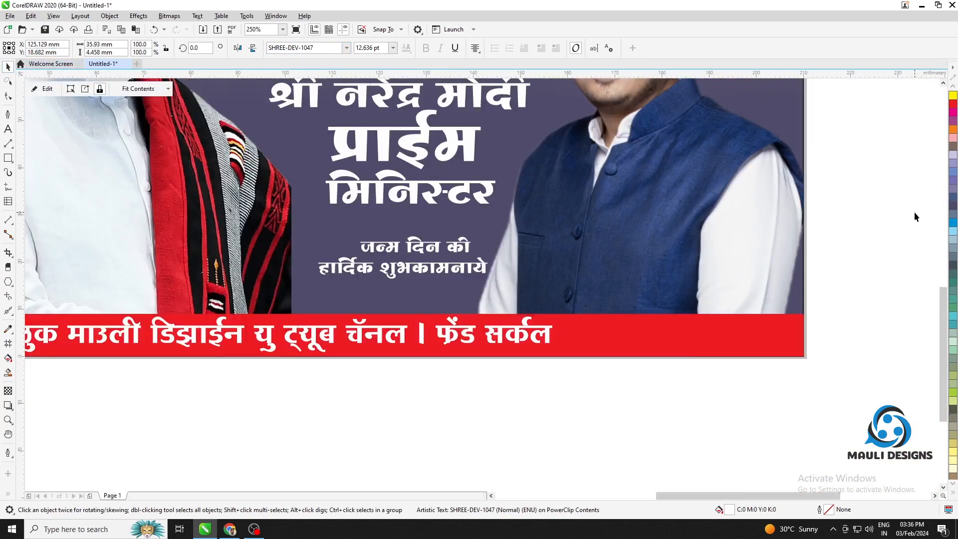
pyautogui.click(916, 216)
# Enlarge the 17 SEP date badge and place it in the banner's upper-left corner
pyautogui.scroll(-4, 669, 255)
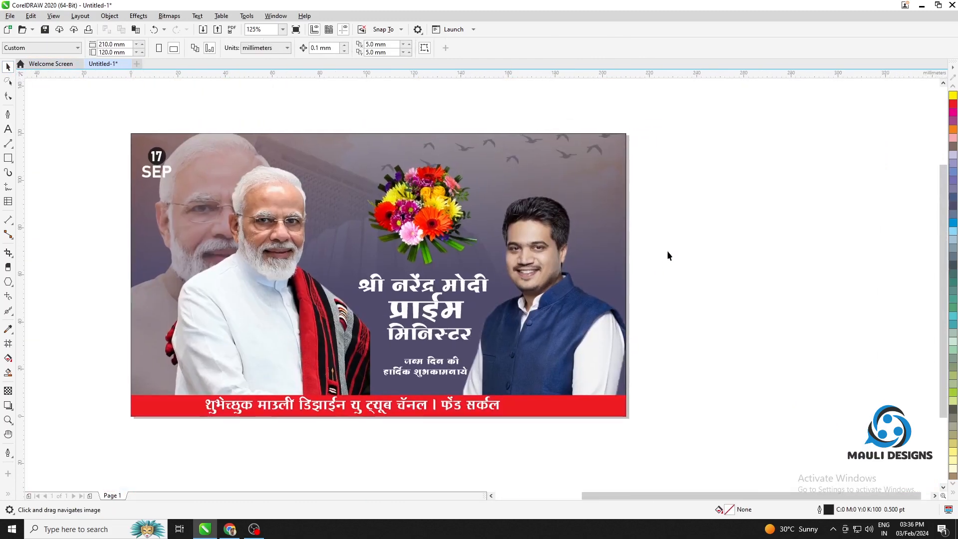
pyautogui.moveTo(667, 251); pyautogui.dragTo(729, 261)
pyautogui.moveTo(222, 195); pyautogui.dragTo(315, 175)
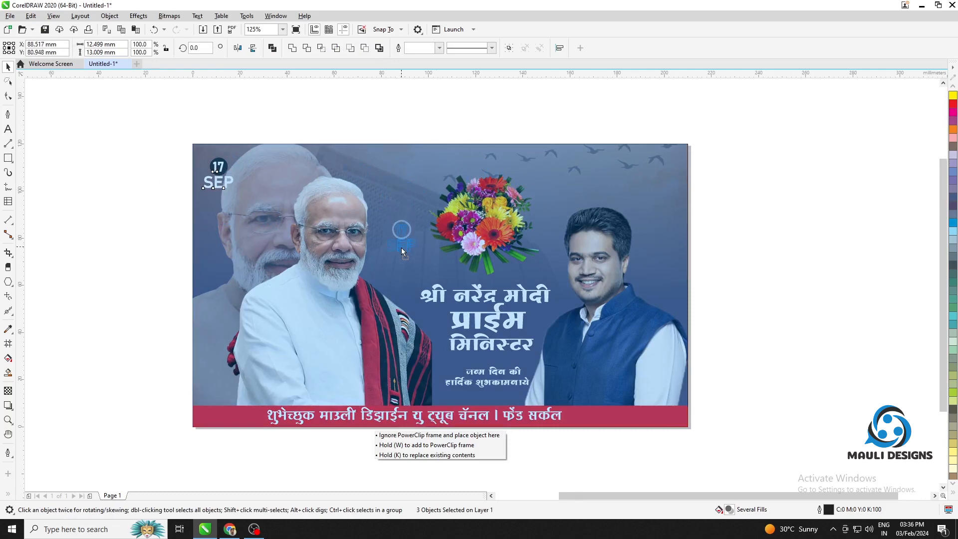
pyautogui.moveTo(401, 247); pyautogui.dragTo(403, 196)
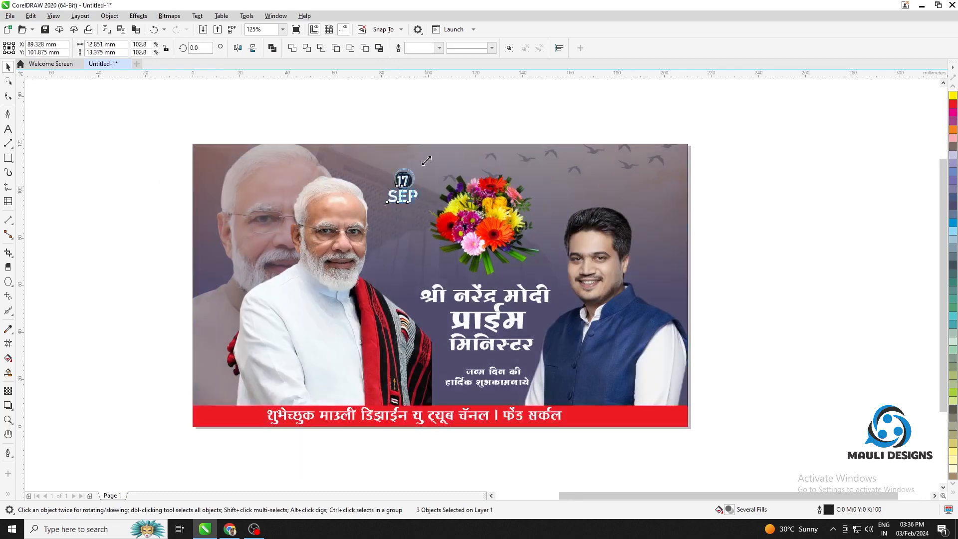
pyautogui.moveTo(426, 161); pyautogui.dragTo(218, 170)
pyautogui.click(505, 104)
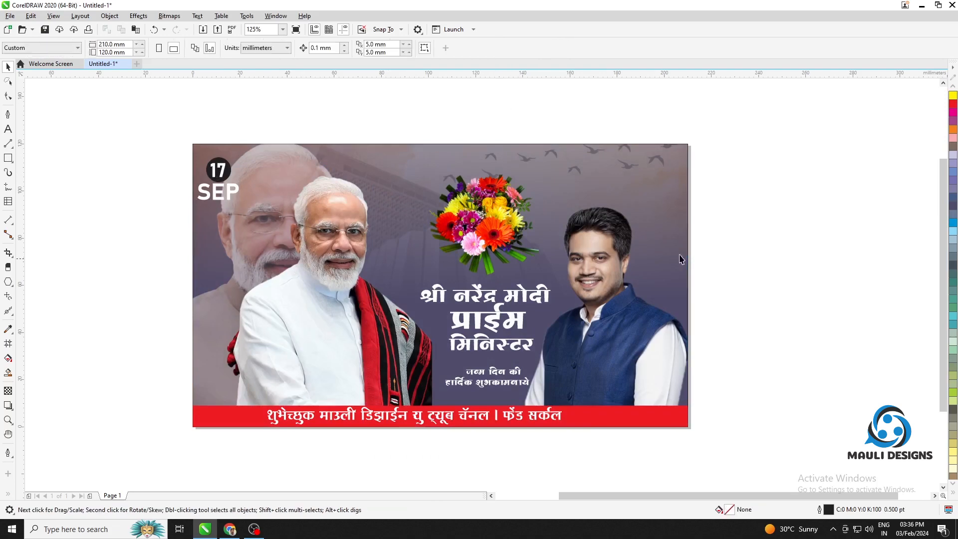
# Draw a rectangle about 15 × 20 mm near the banner's upper edge beside the bouquet and copy it into an evenly spaced row of four
pyautogui.moveTo(603, 169); pyautogui.dragTo(531, 192)
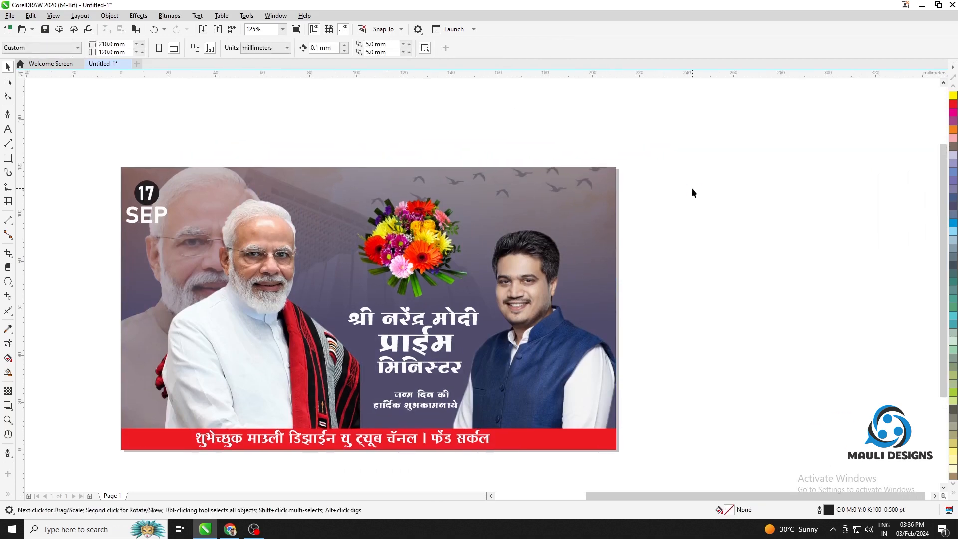
pyautogui.click(8, 158)
pyautogui.scroll(2, 470, 182)
pyautogui.moveTo(455, 155); pyautogui.dragTo(527, 251)
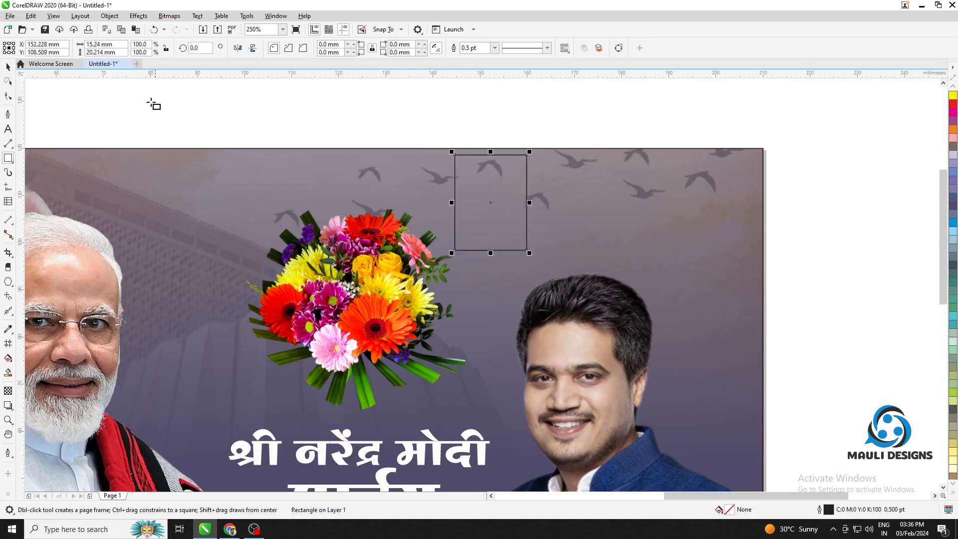
pyautogui.click(8, 67)
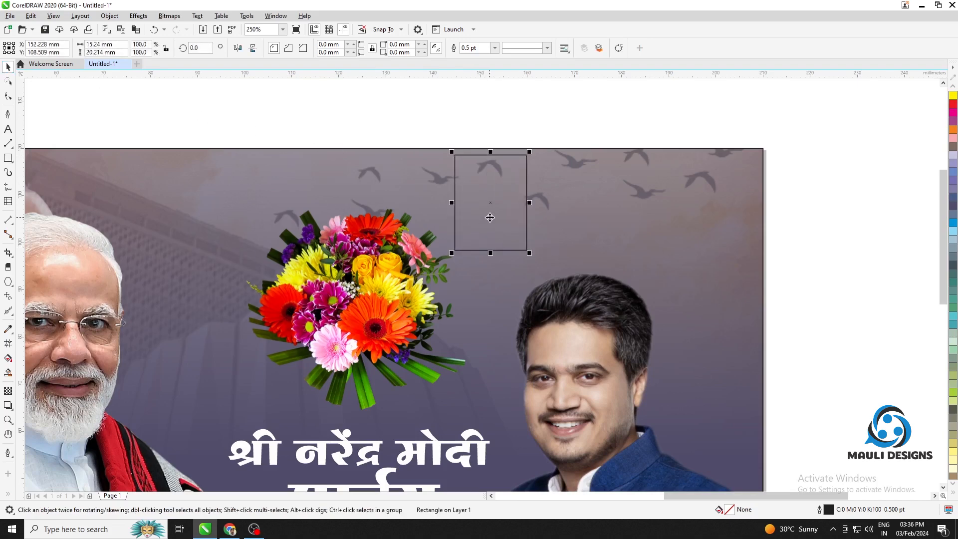
pyautogui.moveTo(490, 217); pyautogui.dragTo(717, 232)
pyautogui.click(796, 227)
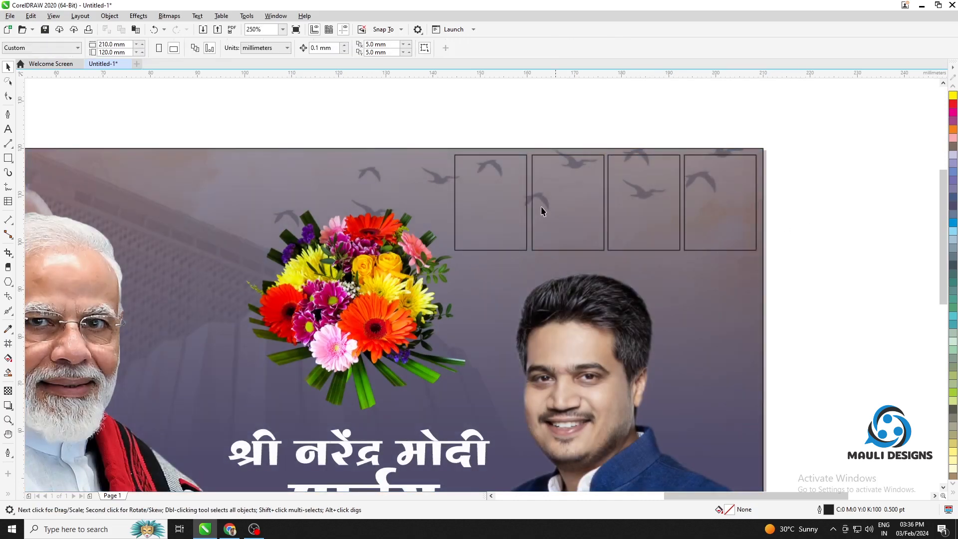
# Fill all four rectangles along the banner's upper edge with orange
pyautogui.click(505, 213)
pyautogui.click(952, 130)
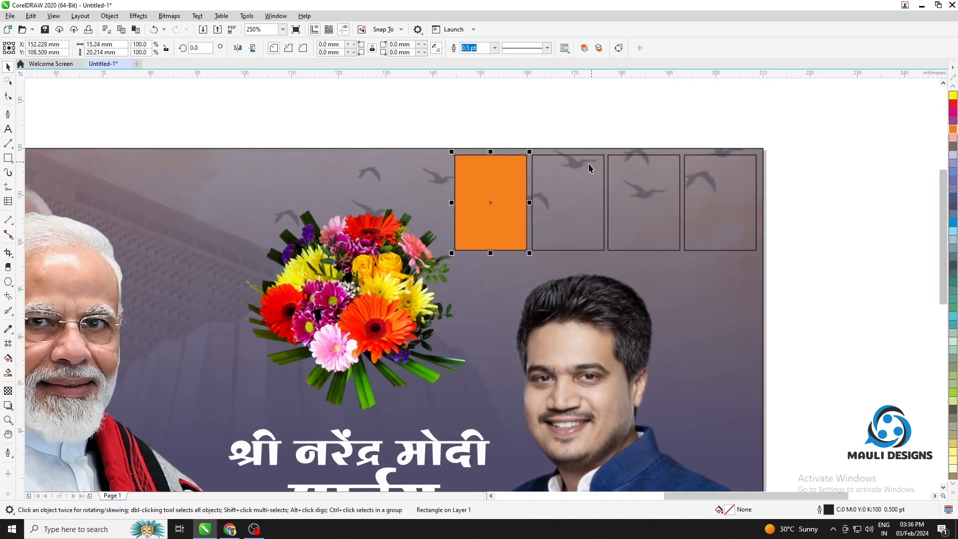
pyautogui.keyDown('shift'); pyautogui.click(642, 188); pyautogui.keyUp('shift')
pyautogui.keyDown('shift'); pyautogui.click(742, 189); pyautogui.keyUp('shift')
pyautogui.click(953, 131)
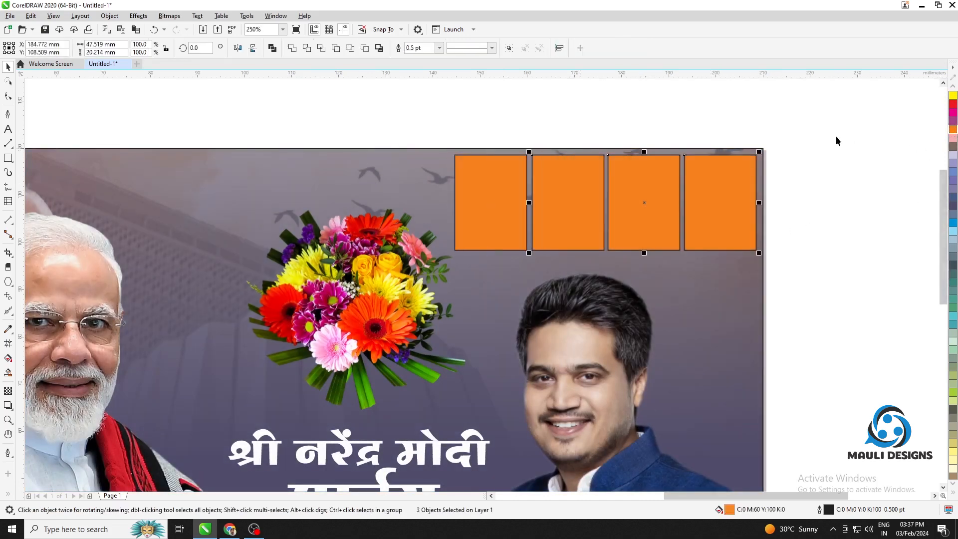
pyautogui.click(835, 139)
pyautogui.scroll(-1, 697, 238)
pyautogui.moveTo(707, 239); pyautogui.dragTo(556, 194)
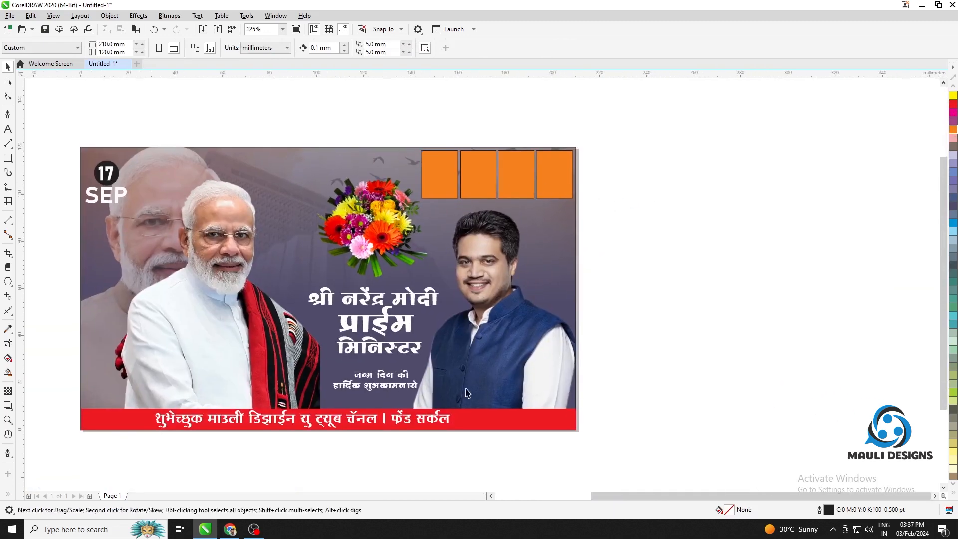
# Switch to Chrome, search images for Devendra Fadnavis in a new tab and save the black-vest portrait on a white background to the desktop
pyautogui.click(230, 529)
pyautogui.hotkey('ctrl', 't')
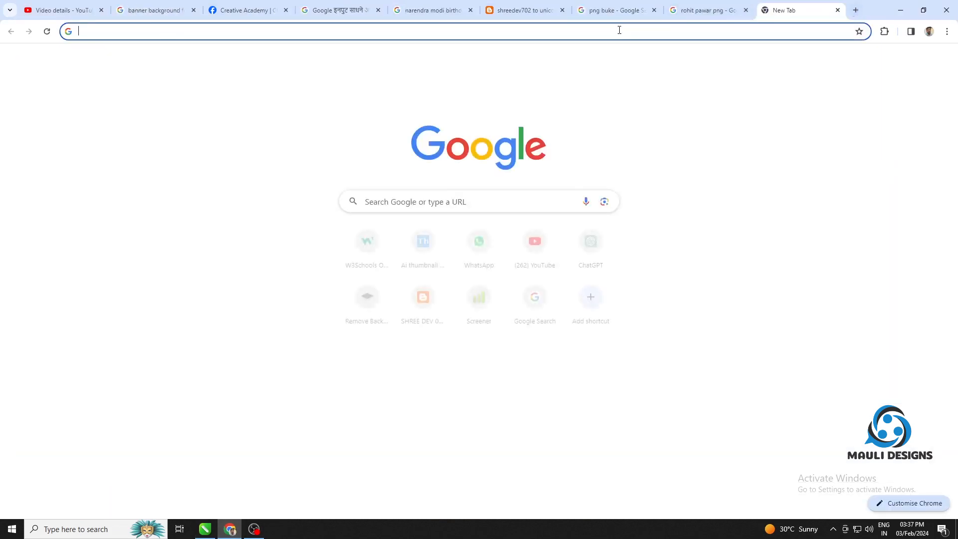
pyautogui.click(619, 30)
pyautogui.write('dev')
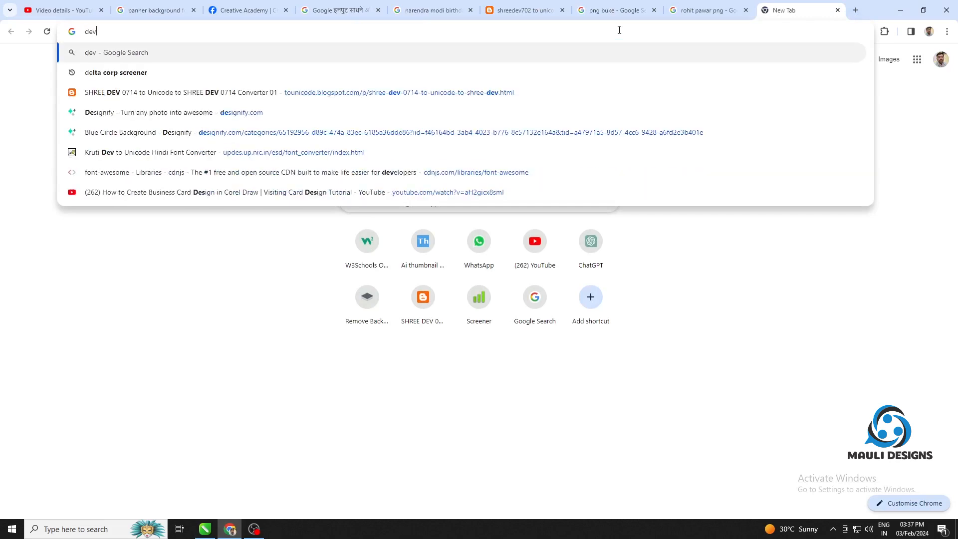
pyautogui.write('endra fadnavis')
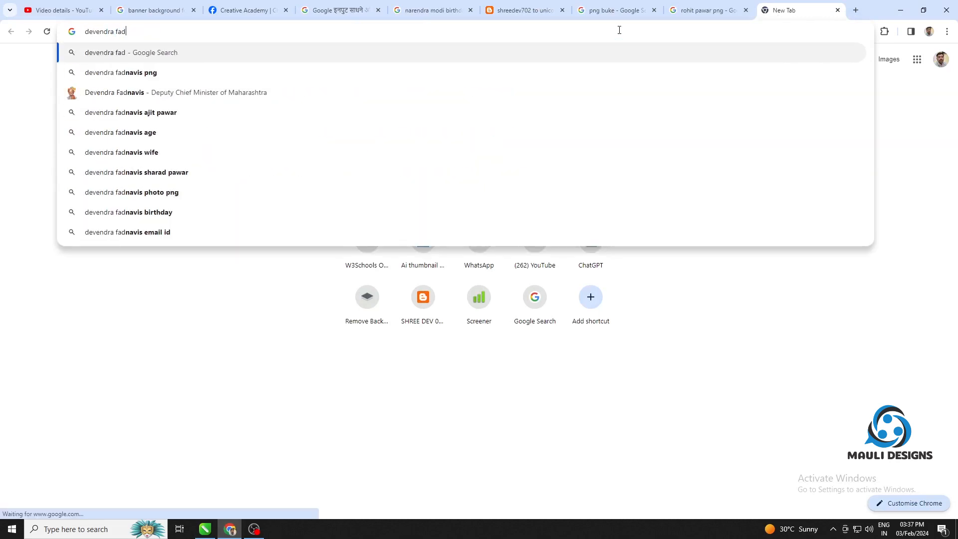
pyautogui.press('Return')
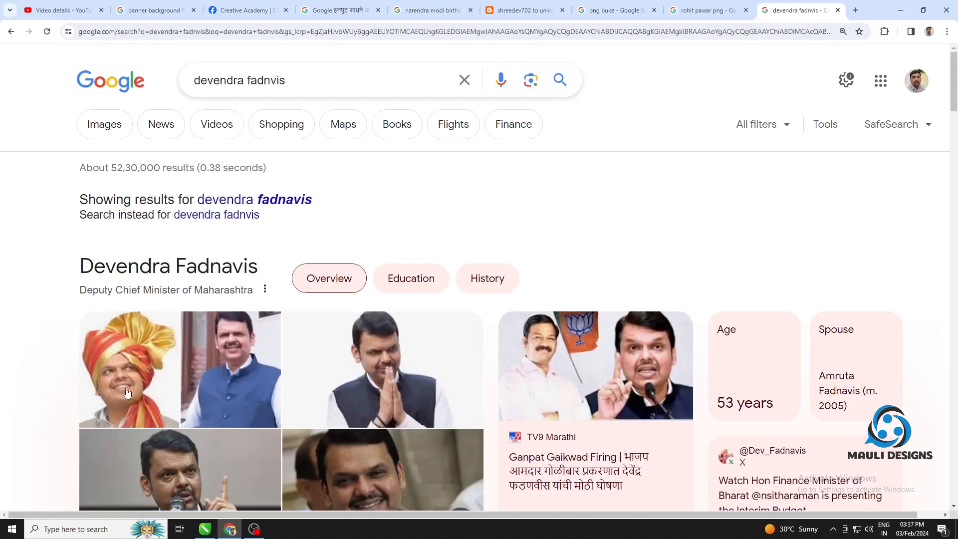
pyautogui.click(129, 369)
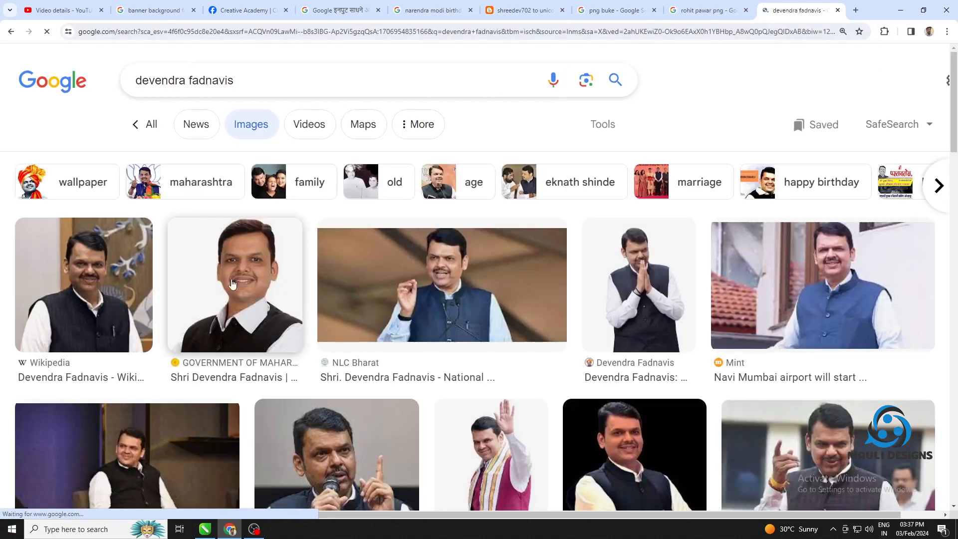
pyautogui.click(257, 244)
pyautogui.moveTo(789, 274); pyautogui.dragTo(289, 70)
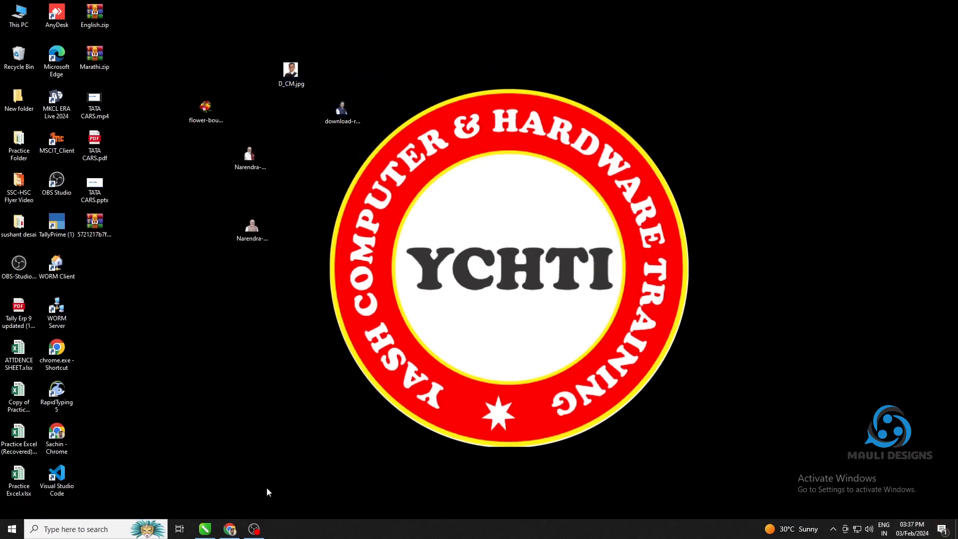
# Search images for "ajit pawar" in the browser and save the front-facing portrait on a white background to the desktop
pyautogui.click(229, 528)
pyautogui.click(617, 70)
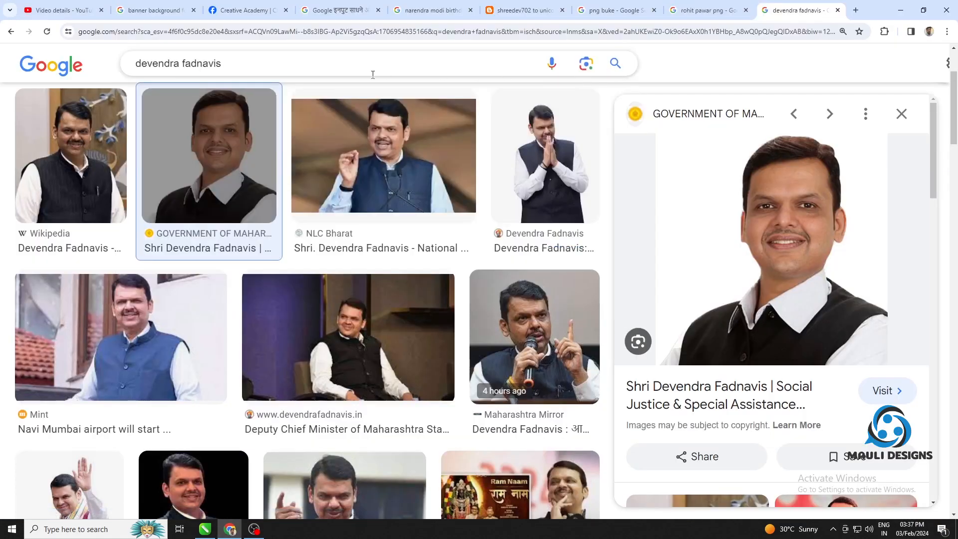
pyautogui.tripleClick(374, 63)
pyautogui.write('ajit pawar')
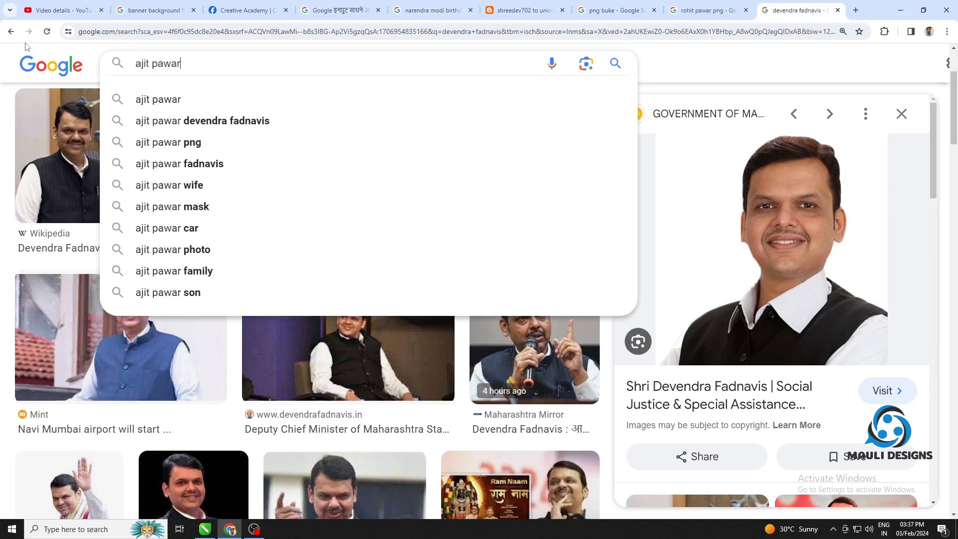
pyautogui.press('Return')
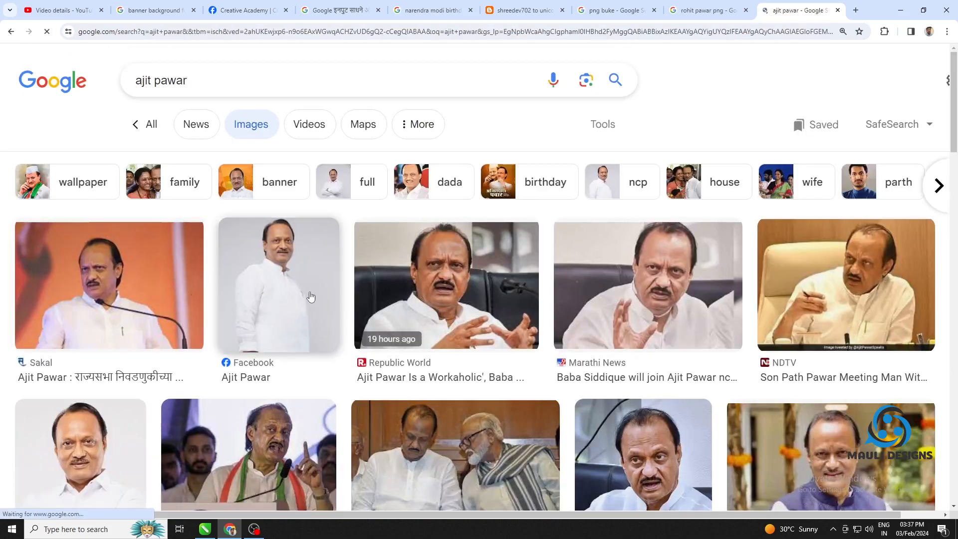
pyautogui.click(301, 309)
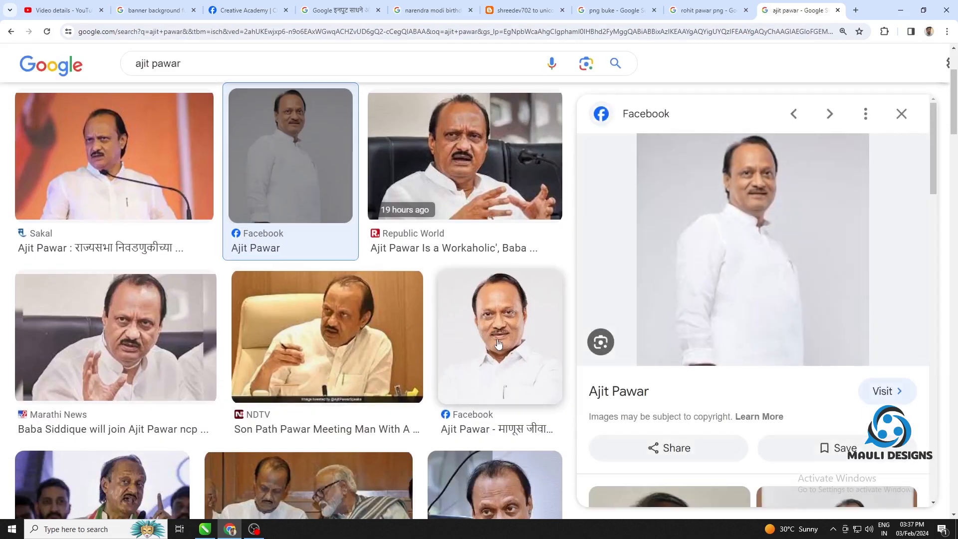
pyautogui.click(498, 345)
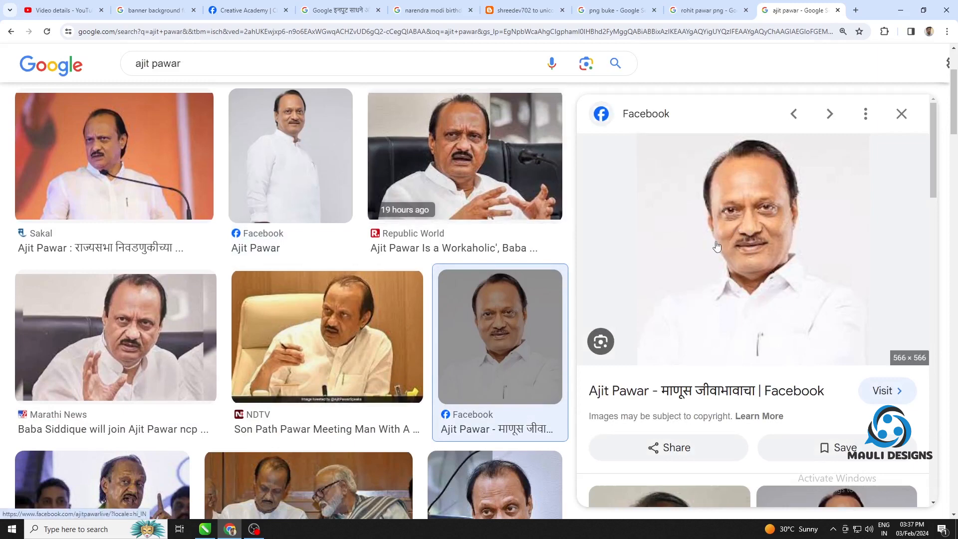
pyautogui.moveTo(682, 238); pyautogui.dragTo(305, 170)
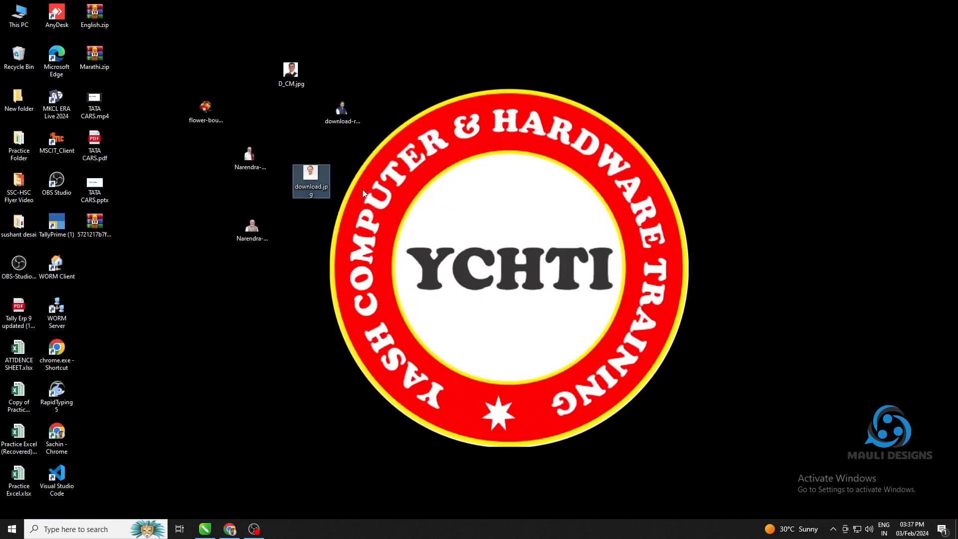
# Search images for "eknath shinde" in the browser and save the smiling portrait on a white background to the desktop
pyautogui.click(230, 529)
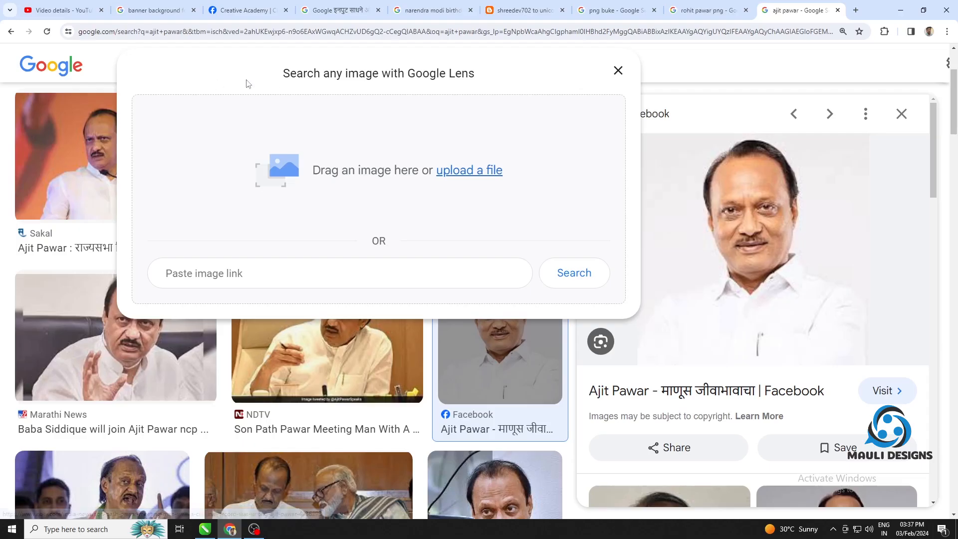
pyautogui.click(618, 71)
pyautogui.moveTo(235, 66); pyautogui.dragTo(44, 53)
pyautogui.write('ek')
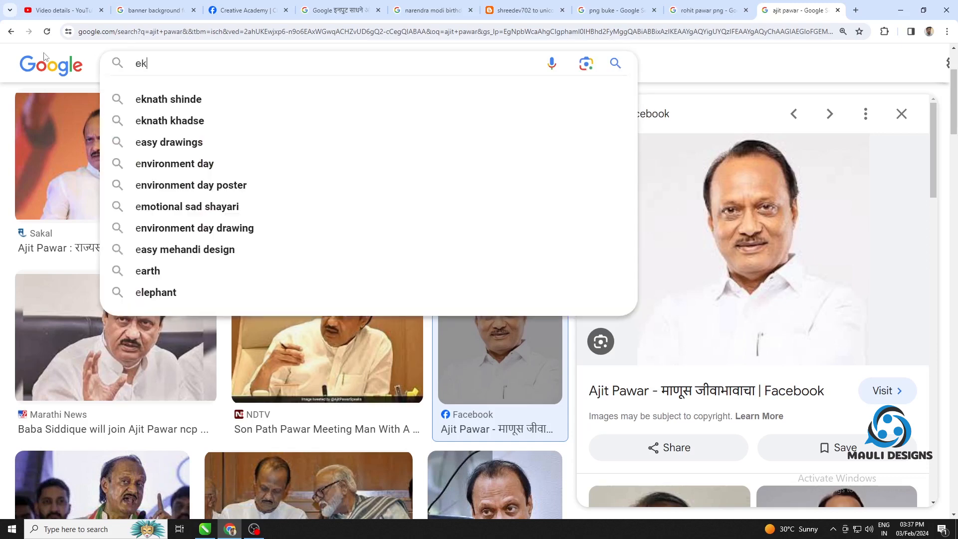
pyautogui.write('nath shinde')
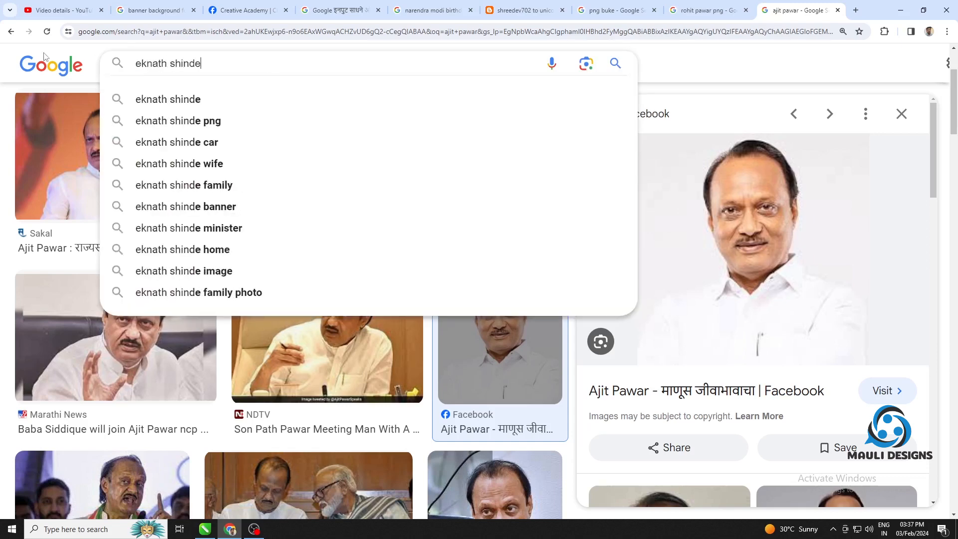
pyautogui.press('Return')
pyautogui.click(476, 285)
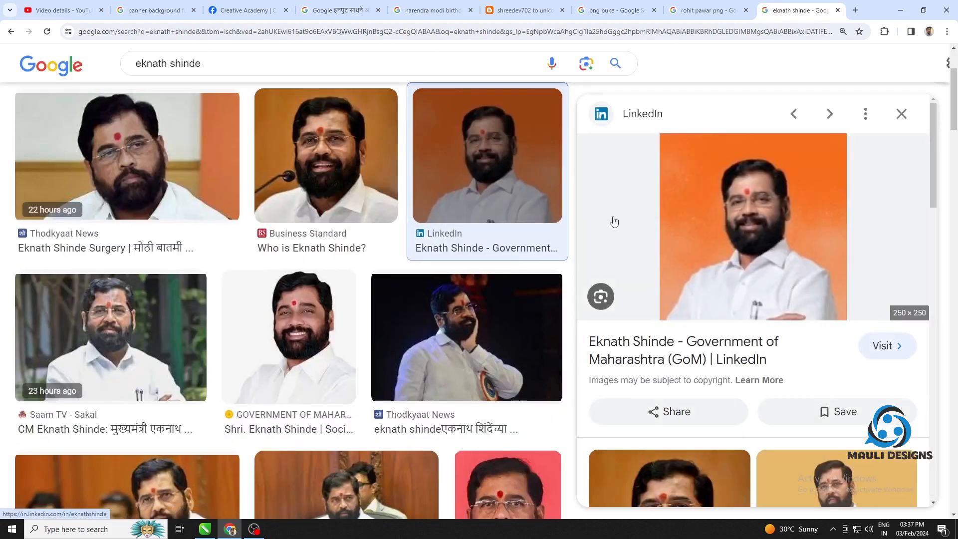
pyautogui.click(901, 113)
pyautogui.click(883, 164)
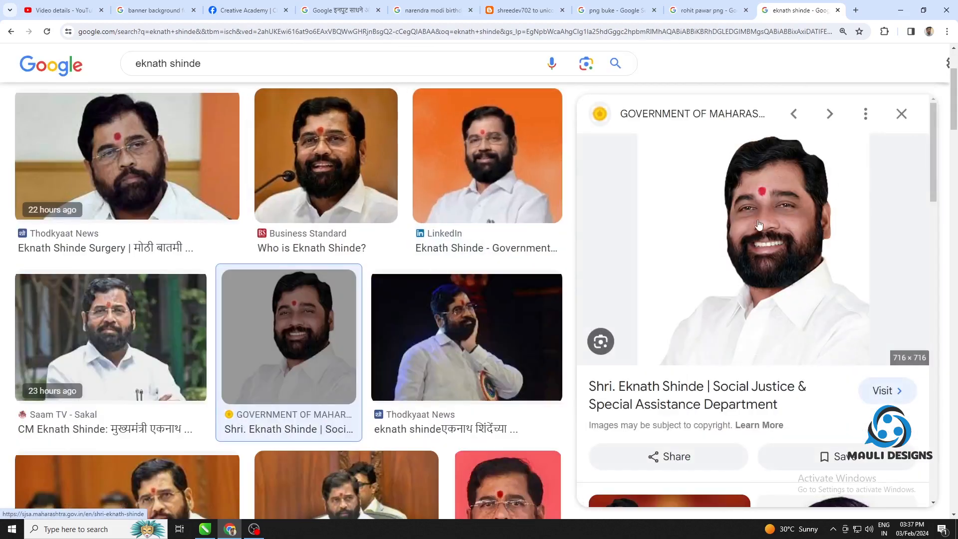
pyautogui.moveTo(759, 224); pyautogui.dragTo(452, 109)
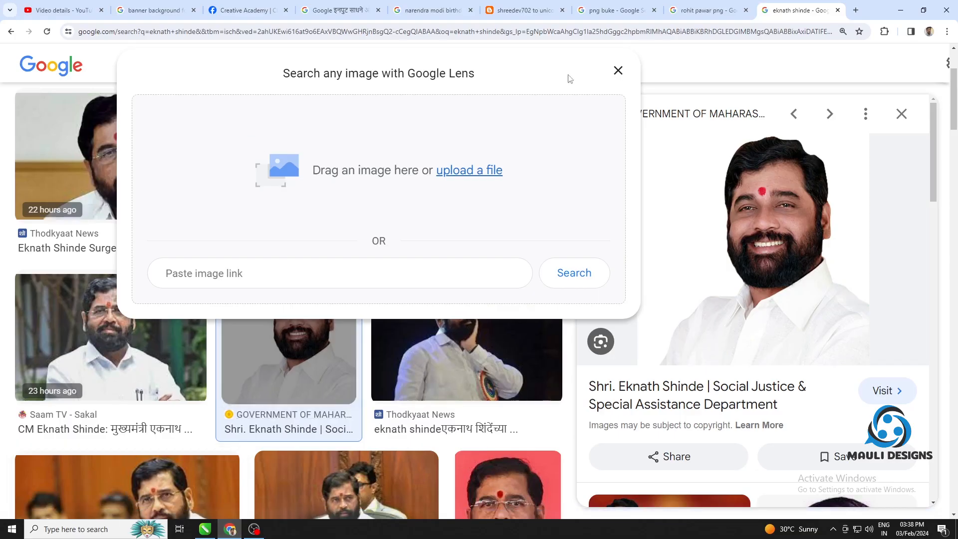
# Search images for "rahul gandhi" and save the Simple Wikipedia portrait with the quilted vest to the desktop
pyautogui.press('Escape')
pyautogui.moveTo(256, 71); pyautogui.dragTo(78, 68)
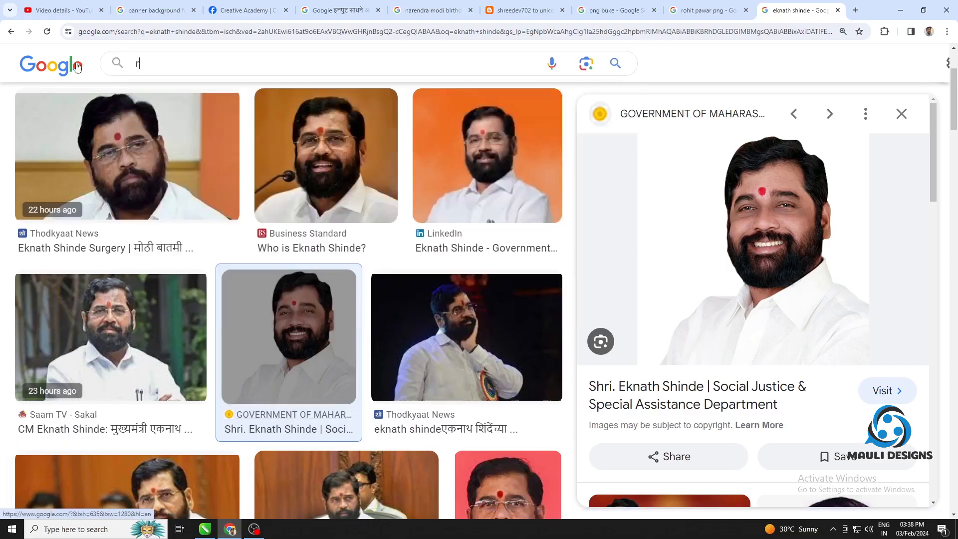
pyautogui.write('rahul gandhi')
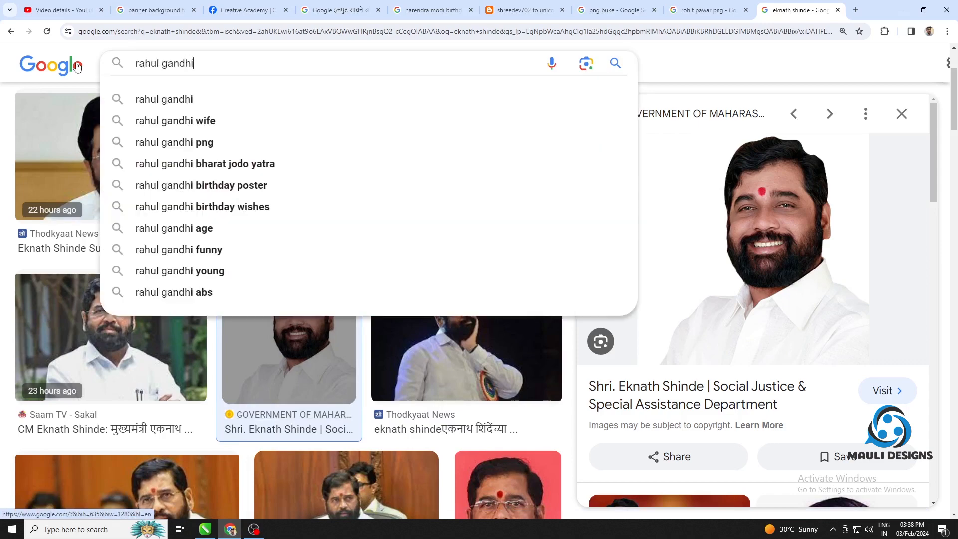
pyautogui.press('Return')
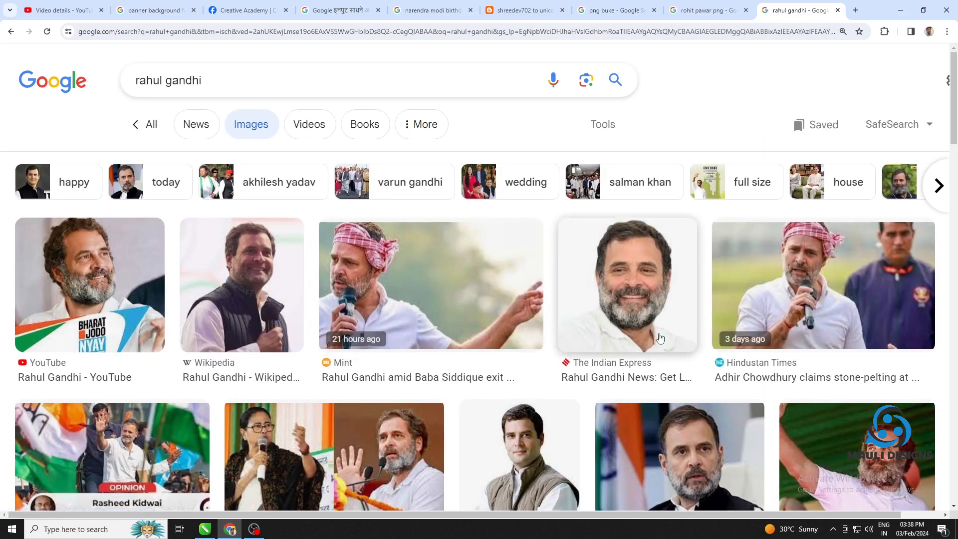
pyautogui.scroll(-5, 660, 338)
pyautogui.click(524, 219)
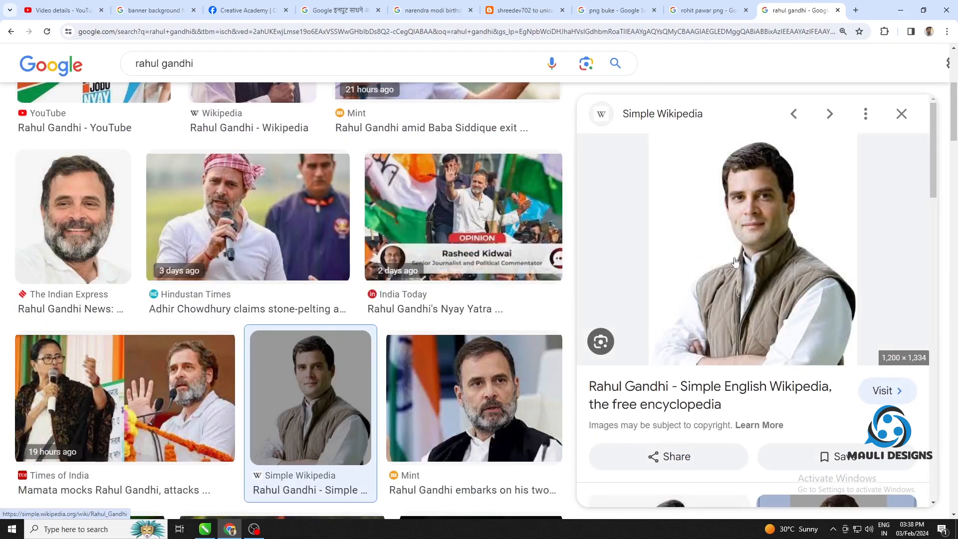
pyautogui.moveTo(735, 262); pyautogui.dragTo(405, 69)
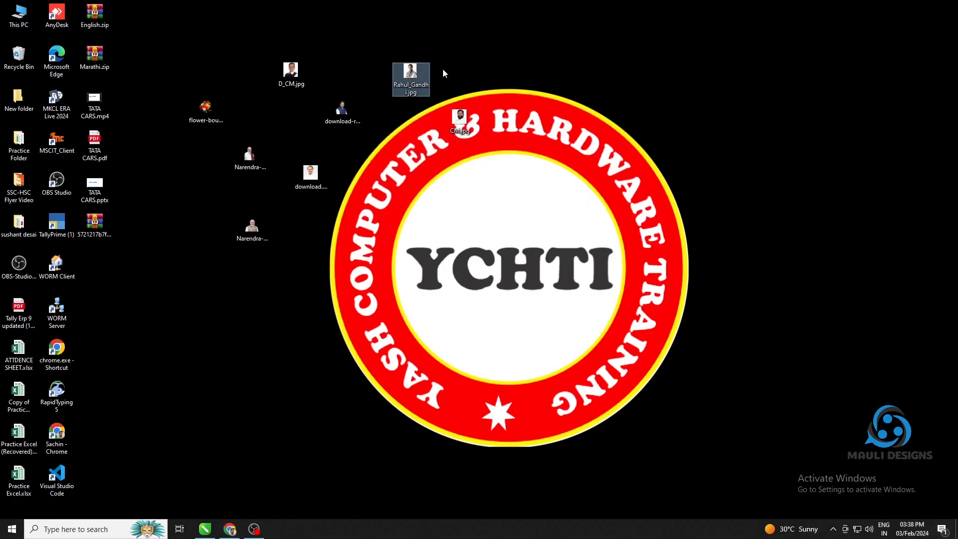
# Import the selected desktop portraits into CorelDRAW beside the banner and delete the duplicate portrait of the man in the blue vest
pyautogui.moveTo(253, 13); pyautogui.dragTo(523, 136)
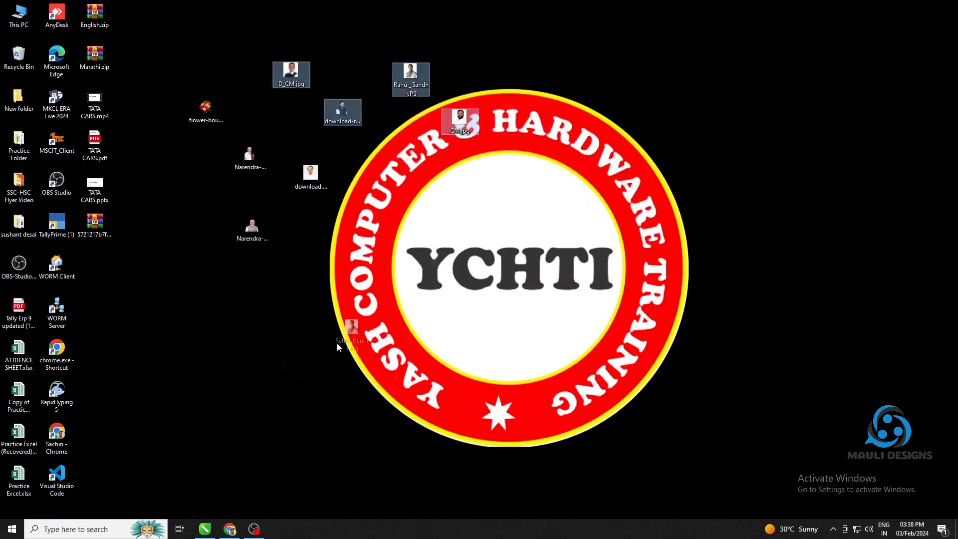
pyautogui.moveTo(195, 534); pyautogui.dragTo(772, 245)
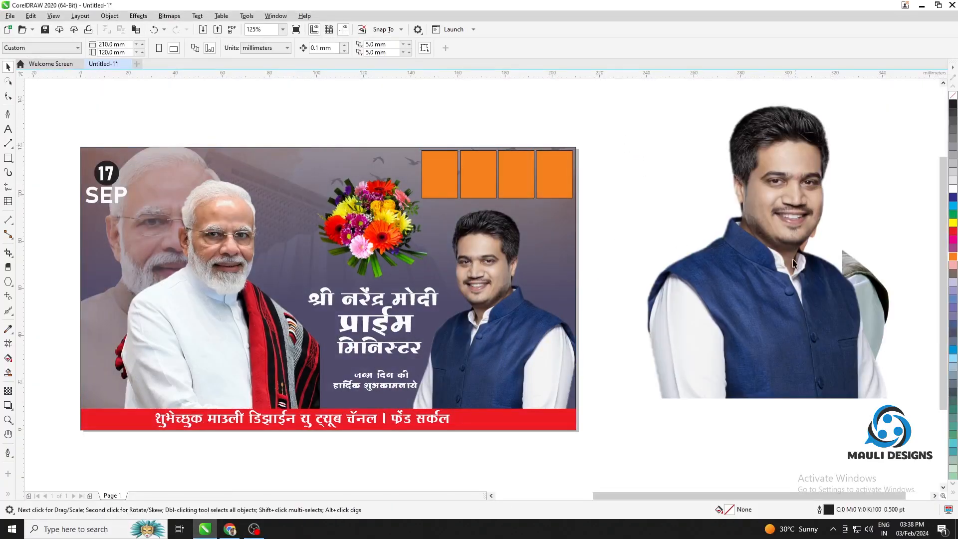
pyautogui.press('Delete')
# PowerClip the Devendra Fadnavis portrait inside the first orange rectangle along the banner's upper edge
pyautogui.click(787, 231)
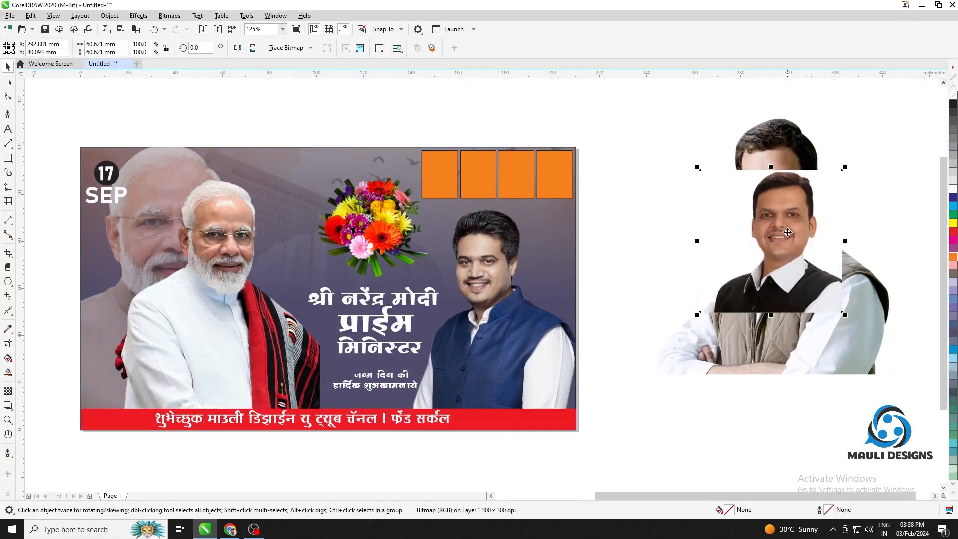
pyautogui.rightClick(781, 223)
pyautogui.click(816, 355)
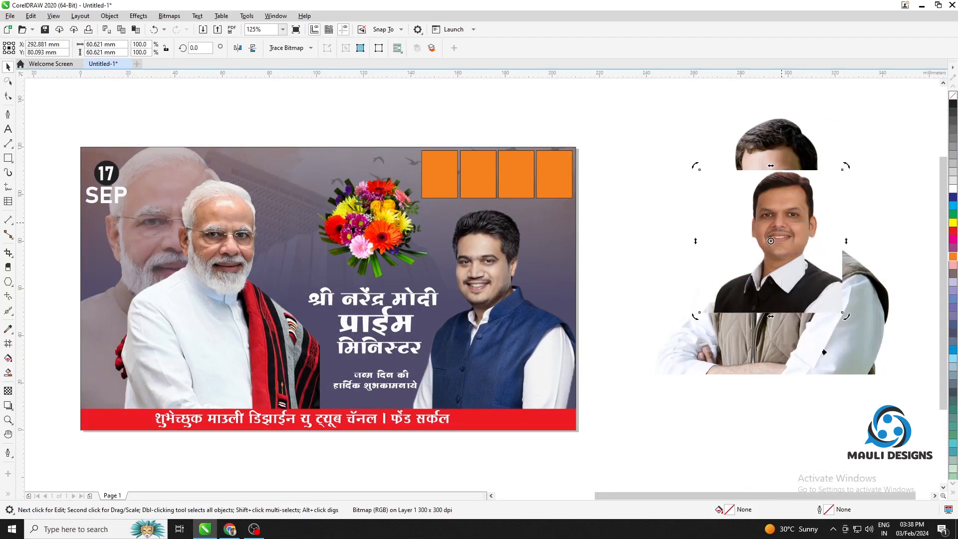
pyautogui.click(438, 175)
# PowerClip the Eknath Shinde portrait inside the second orange rectangle of the row
pyautogui.click(755, 201)
pyautogui.rightClick(786, 207)
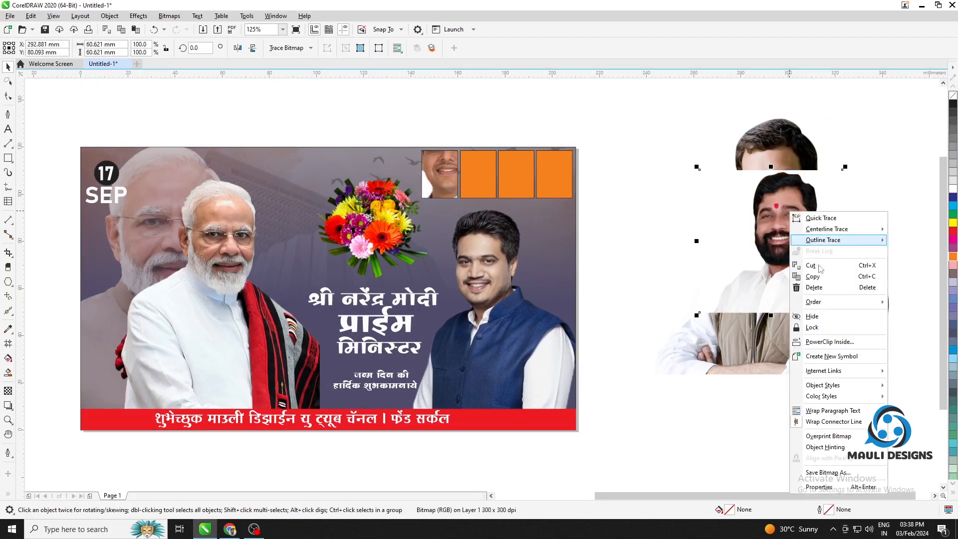
pyautogui.click(818, 339)
pyautogui.click(485, 181)
# PowerClip the Rahul Gandhi portrait inside the third orange rectangle of the row
pyautogui.click(770, 209)
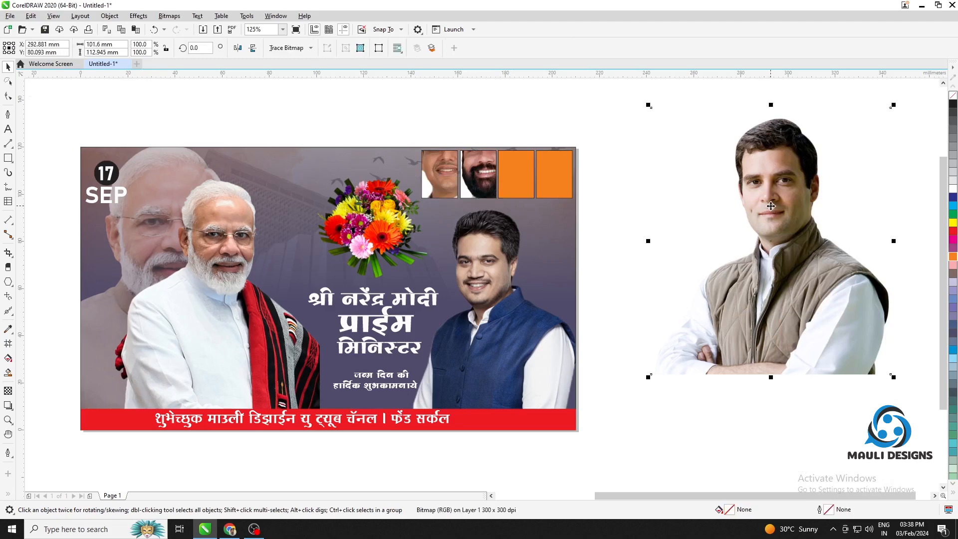
pyautogui.rightClick(771, 209)
pyautogui.click(810, 336)
pyautogui.click(516, 175)
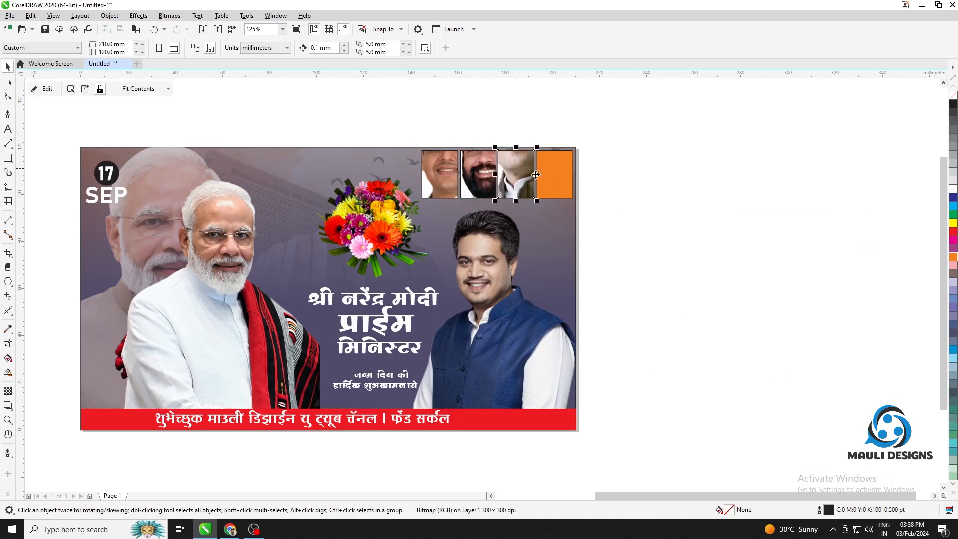
# Import the Ajit Pawar portrait download.jpg from the desktop and PowerClip it inside the fourth orange rectangle
pyautogui.click(921, 7)
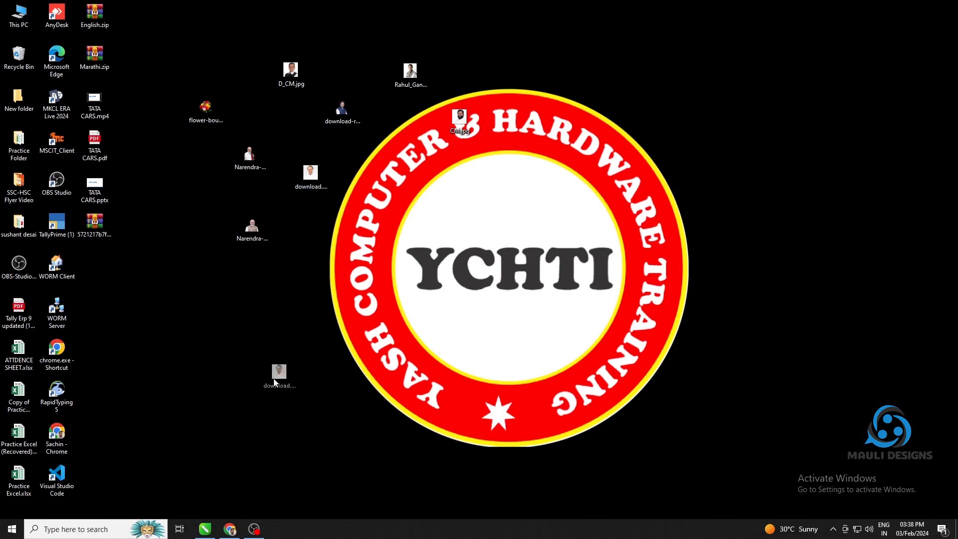
pyautogui.moveTo(216, 535); pyautogui.dragTo(783, 239)
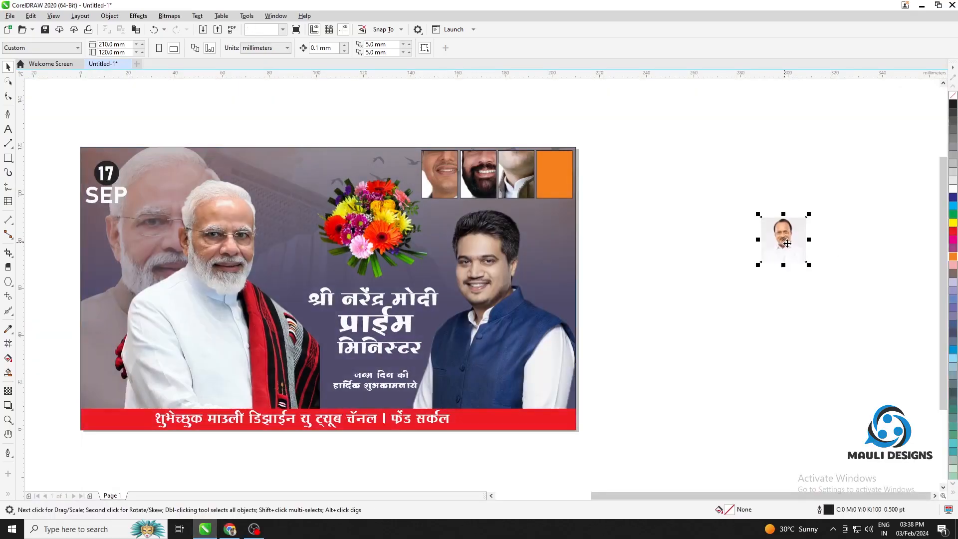
pyautogui.rightClick(788, 238)
pyautogui.click(848, 368)
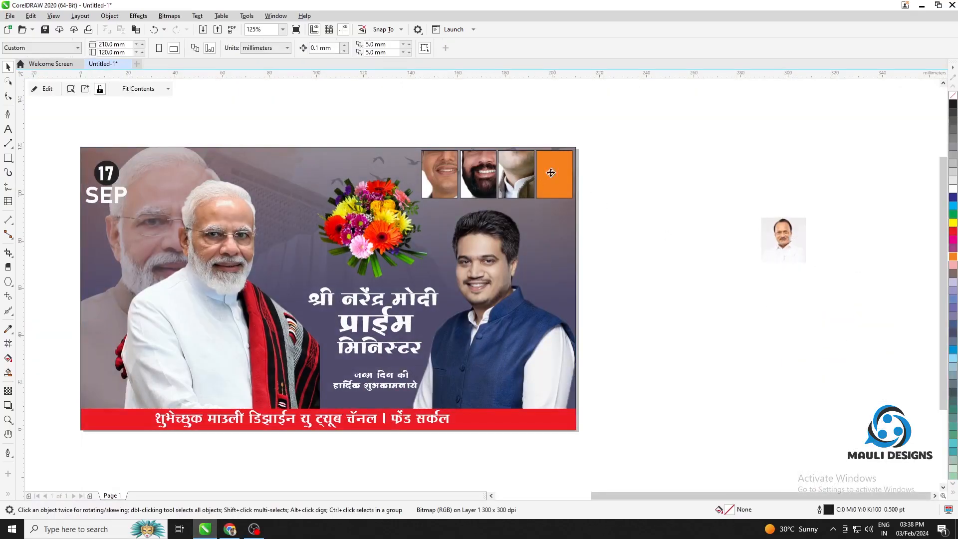
pyautogui.click(551, 172)
# Edit the contents of the first portrait frame and scale the Devendra Fadnavis image down to about 23 mm square
pyautogui.scroll(2, 490, 152)
pyautogui.click(399, 172)
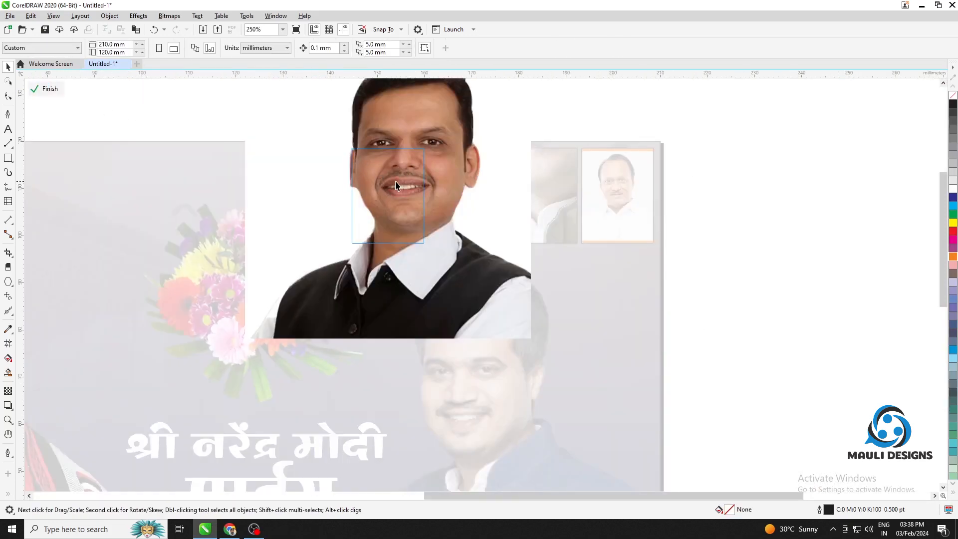
pyautogui.click(485, 188)
pyautogui.scroll(-1, 485, 188)
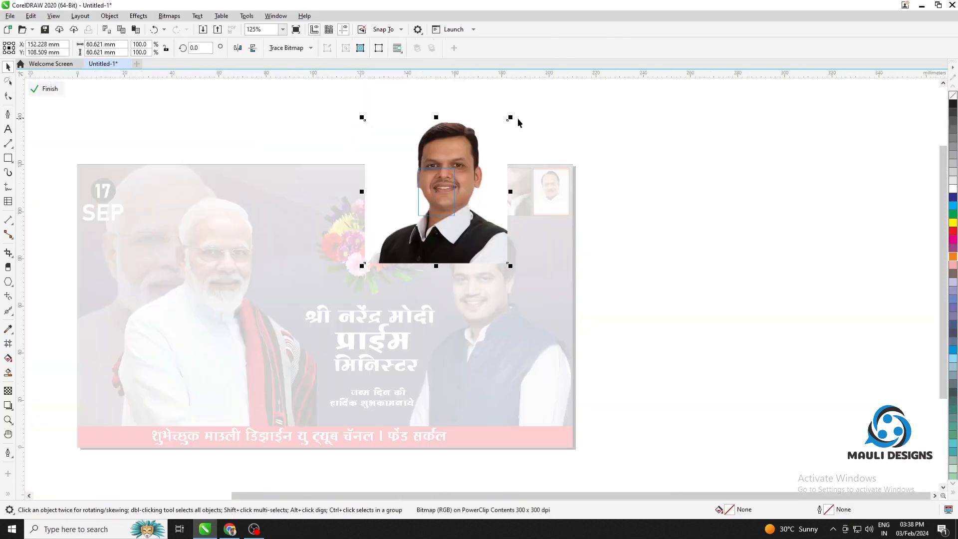
pyautogui.moveTo(510, 118); pyautogui.dragTo(489, 162)
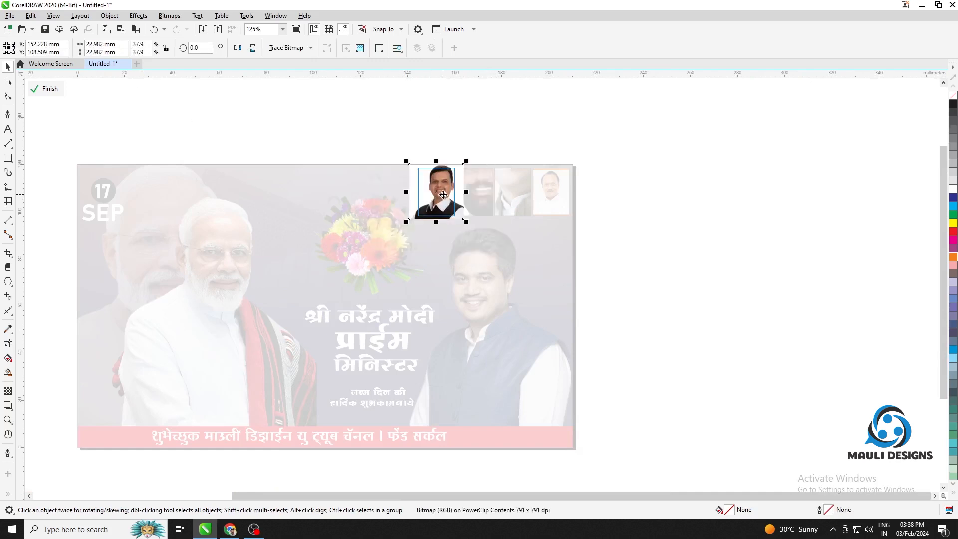
# Nudge the Devendra Fadnavis image down and sideways so the face sits centred in its frame, and finish editing the contents
pyautogui.scroll(2, 441, 183)
pyautogui.press('Down')
pyautogui.press('Down')
pyautogui.press('Down')
pyautogui.press('Down')
pyautogui.press('Down')
pyautogui.press('Down')
pyautogui.press('Down')
pyautogui.press('Down')
pyautogui.press('Down')
pyautogui.press('Down')
pyautogui.press('Down')
pyautogui.press('Down')
pyautogui.press('Down')
pyautogui.press('Down')
pyautogui.press('Down')
pyautogui.press('Down')
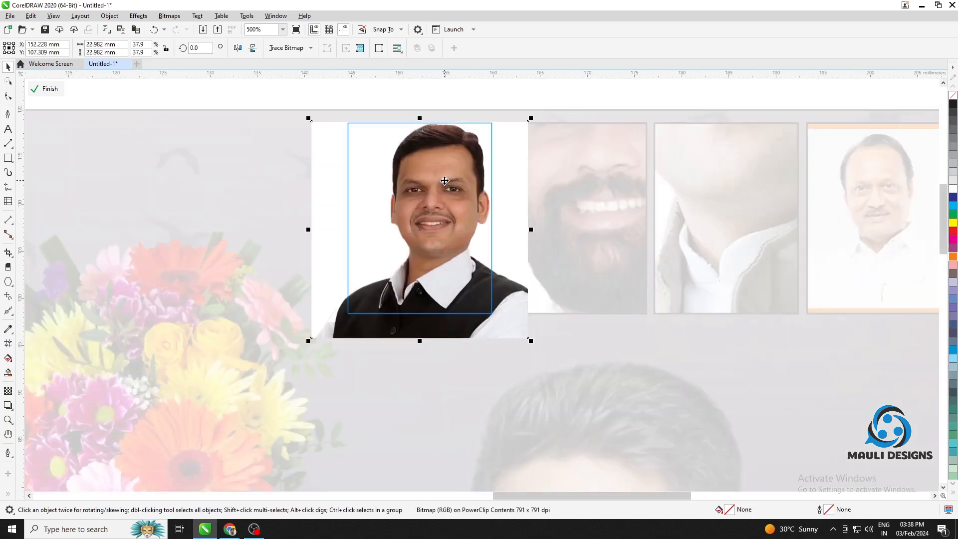
pyautogui.press('Up')
pyautogui.press('Up')
pyautogui.press('Up')
pyautogui.press('Up')
pyautogui.press('Up')
pyautogui.press('Up')
pyautogui.press('Left')
pyautogui.press('Left')
pyautogui.press('Left')
pyautogui.press('Left')
pyautogui.press('Left')
pyautogui.press('Left')
pyautogui.press('Left')
pyautogui.press('Left')
pyautogui.press('Left')
pyautogui.press('Left')
pyautogui.press('Left')
pyautogui.press('Left')
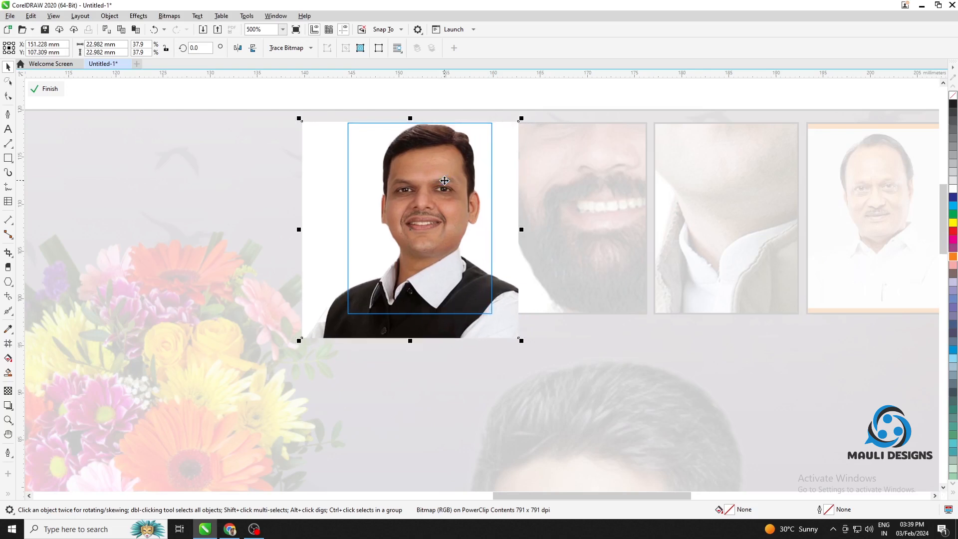
pyautogui.click(45, 89)
# Edit the second frame's contents and scale the Eknath Shinde image down to about 23 mm square
pyautogui.click(605, 199)
pyautogui.click(48, 88)
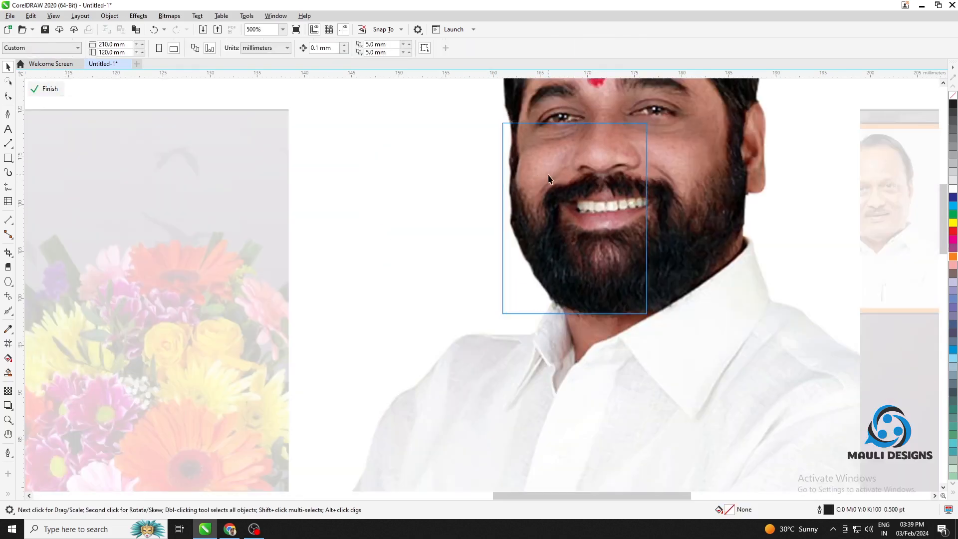
pyautogui.scroll(-2, 620, 181)
pyautogui.moveTo(683, 116); pyautogui.dragTo(660, 160)
pyautogui.scroll(2, 617, 170)
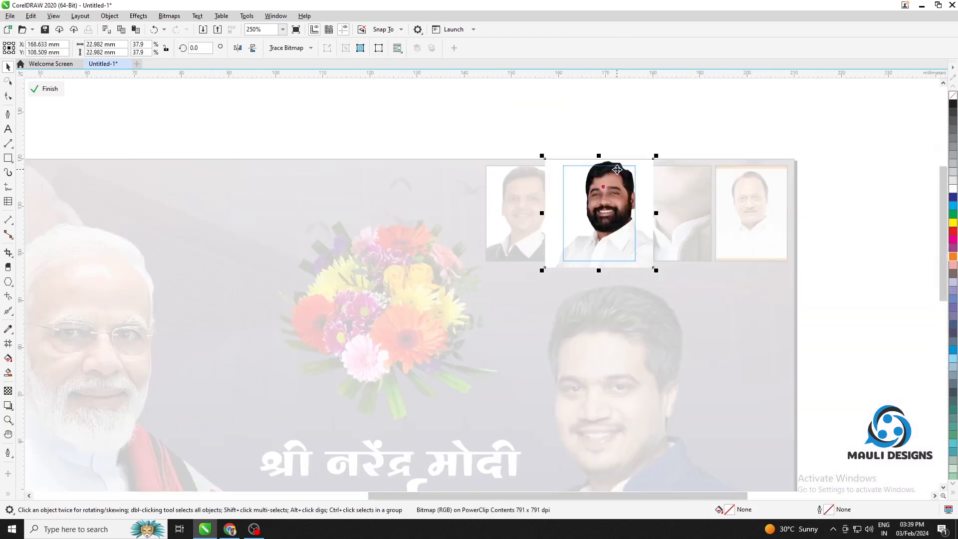
# Centre the Eknath Shinde portrait in its frame, reduce it to about 22 mm square, and finish editing the contents
pyautogui.press('Down')
pyautogui.press('Down')
pyautogui.press('Down')
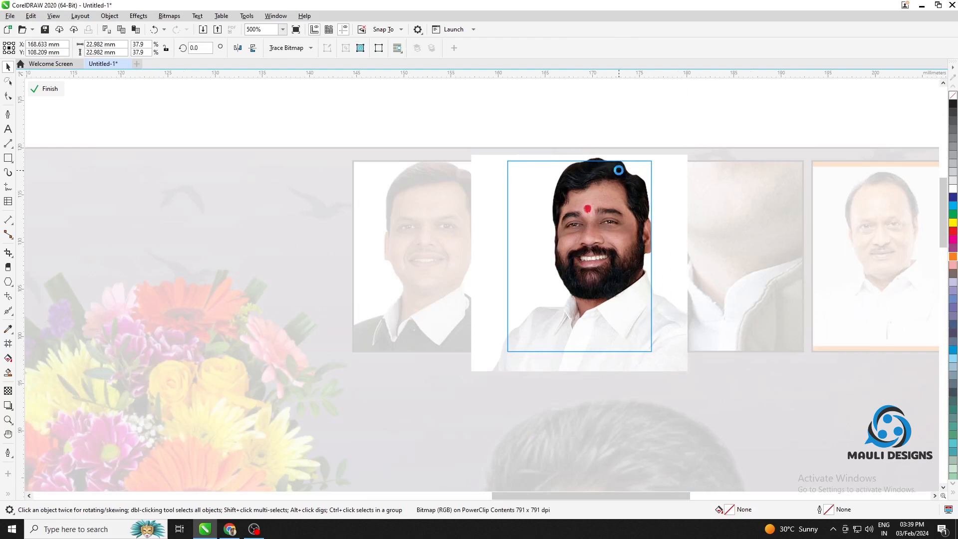
pyautogui.press('Left')
pyautogui.press('Left')
pyautogui.press('Left')
pyautogui.press('Left')
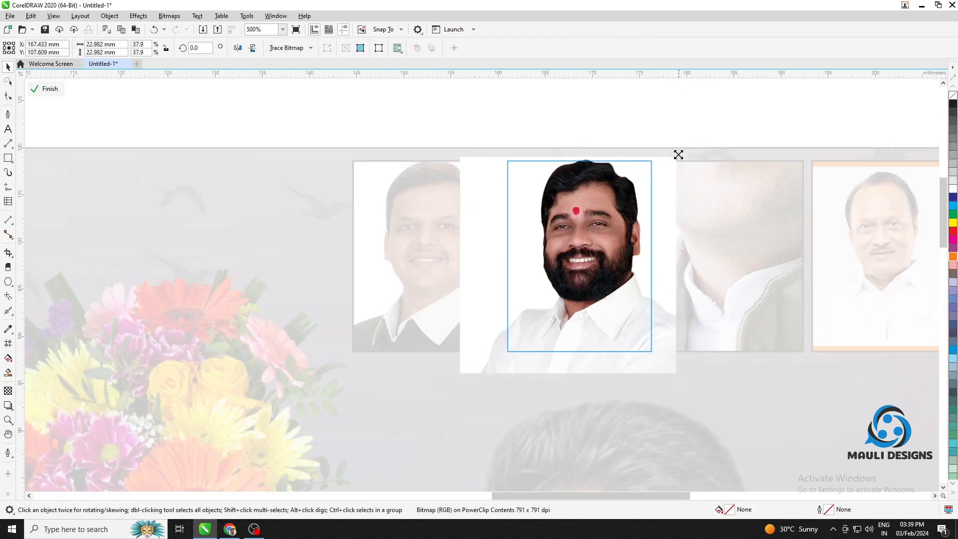
pyautogui.moveTo(678, 154); pyautogui.dragTo(674, 157)
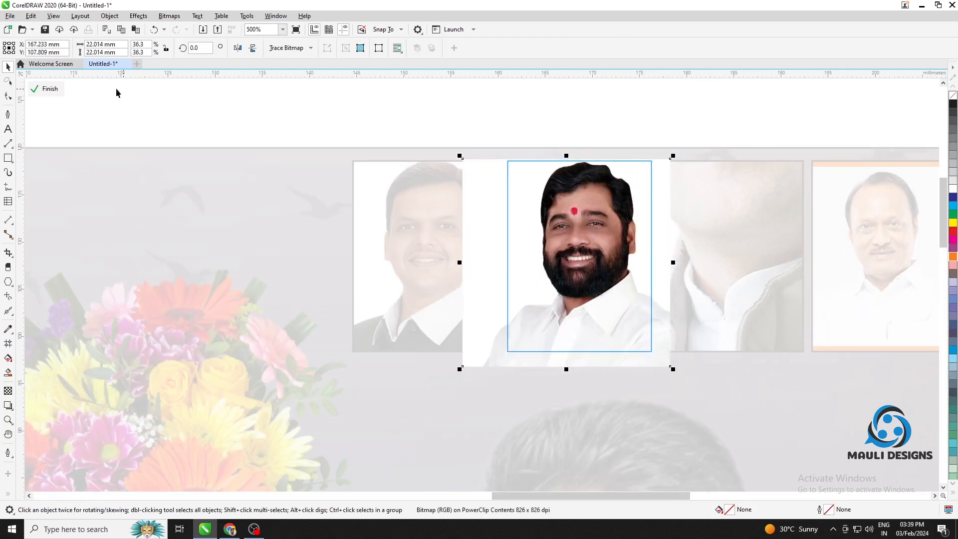
pyautogui.click(47, 88)
# Edit the third frame's contents and scale the Rahul Gandhi image down to about 22.5 × 25 mm
pyautogui.click(727, 202)
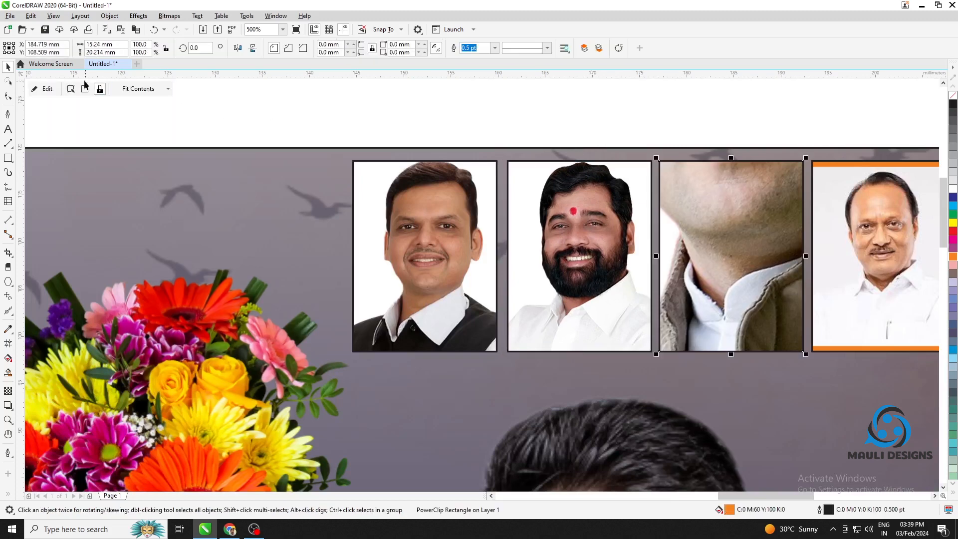
pyautogui.click(47, 88)
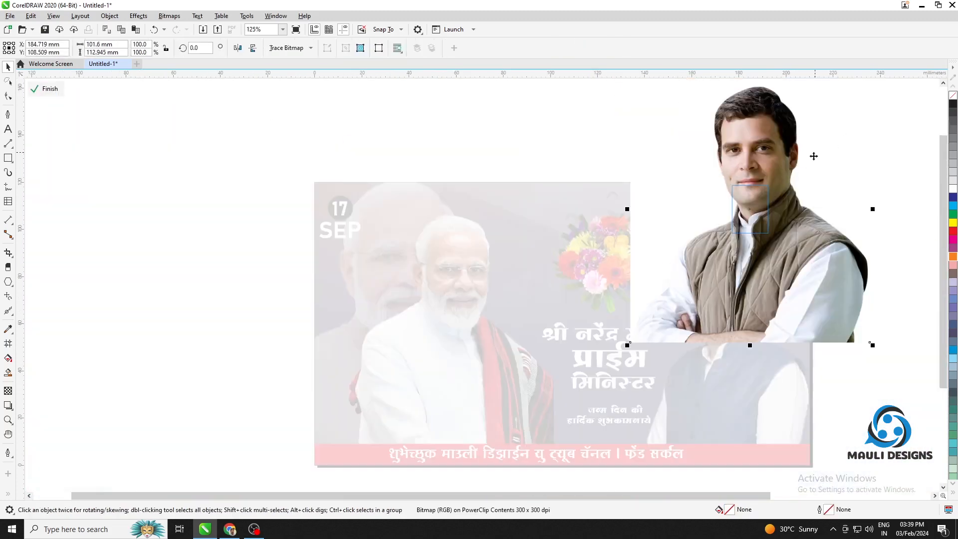
pyautogui.scroll(-2, 813, 156)
pyautogui.scroll(1, 840, 136)
pyautogui.moveTo(818, 140); pyautogui.dragTo(791, 195)
pyautogui.scroll(5, 791, 195)
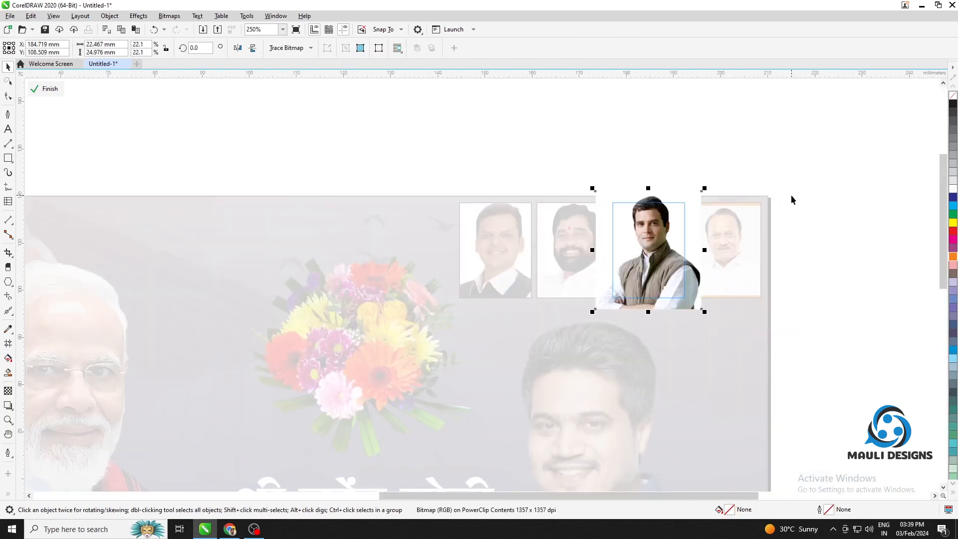
# Nudge the Rahul Gandhi image down and slightly sideways to fit the head inside its frame, and finish editing the contents
pyautogui.press('Down')
pyautogui.press('Down')
pyautogui.press('Down')
pyautogui.press('Down')
pyautogui.press('Down')
pyautogui.press('Down')
pyautogui.press('Down')
pyautogui.press('Down')
pyautogui.press('Down')
pyautogui.press('Down')
pyautogui.press('Down')
pyautogui.press('Down')
pyautogui.press('Down')
pyautogui.press('Down')
pyautogui.press('Down')
pyautogui.press('Down')
pyautogui.press('Down')
pyautogui.press('Down')
pyautogui.press('Left')
pyautogui.press('Left')
pyautogui.press('Left')
pyautogui.press('Left')
pyautogui.press('Left')
pyautogui.press('Left')
pyautogui.press('Left')
pyautogui.press('Left')
pyautogui.press('Left')
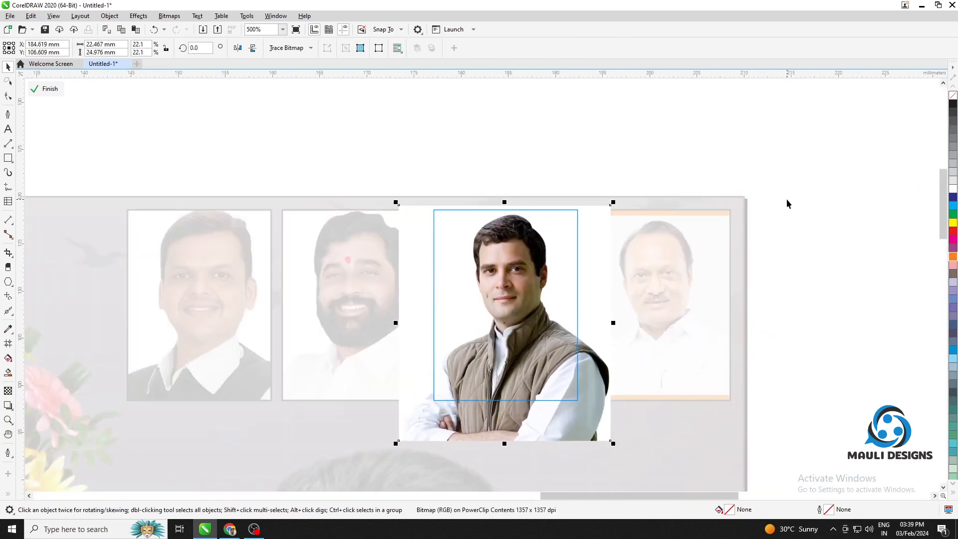
pyautogui.click(50, 89)
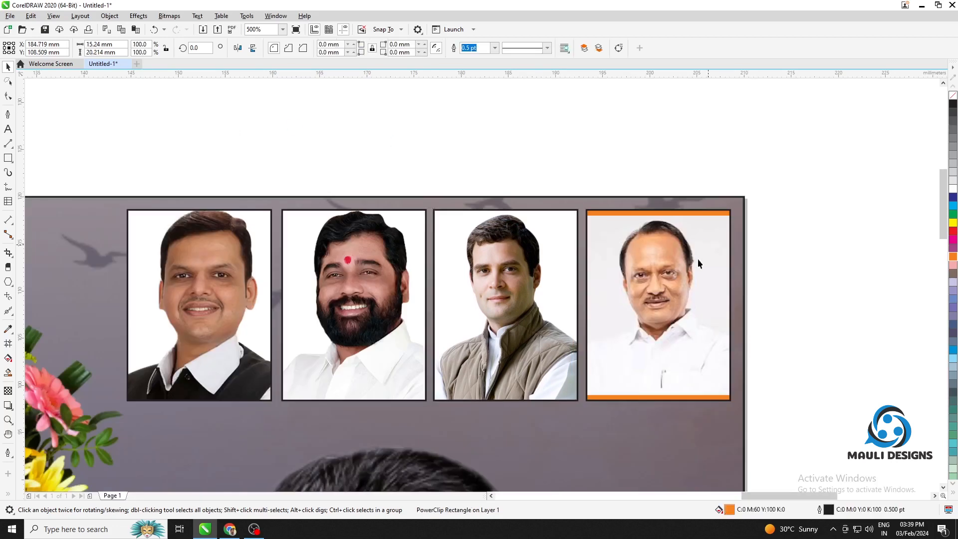
# Enlarge the Ajit Pawar image inside the fourth frame to about 21.4 mm square and nudge it so it fills the frame
pyautogui.click(44, 90)
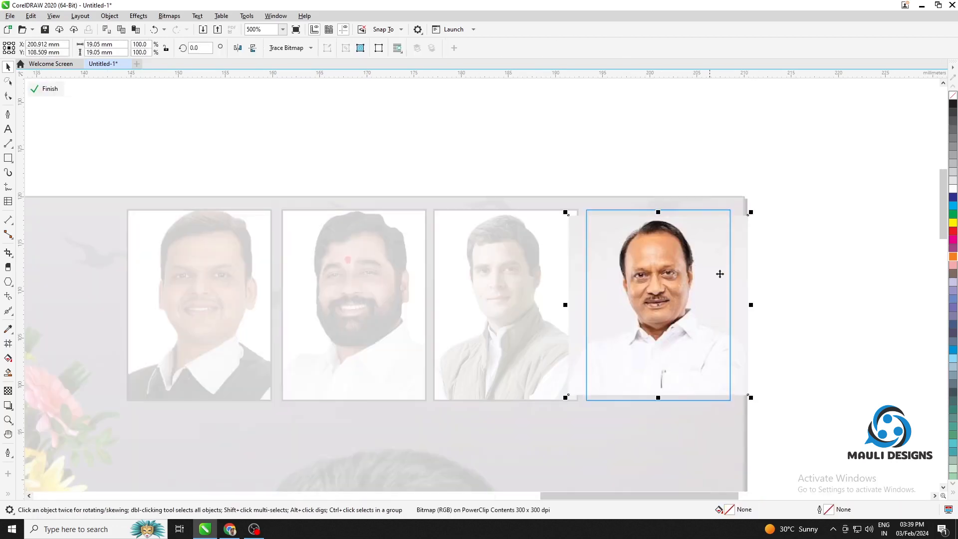
pyautogui.moveTo(751, 214); pyautogui.dragTo(761, 201)
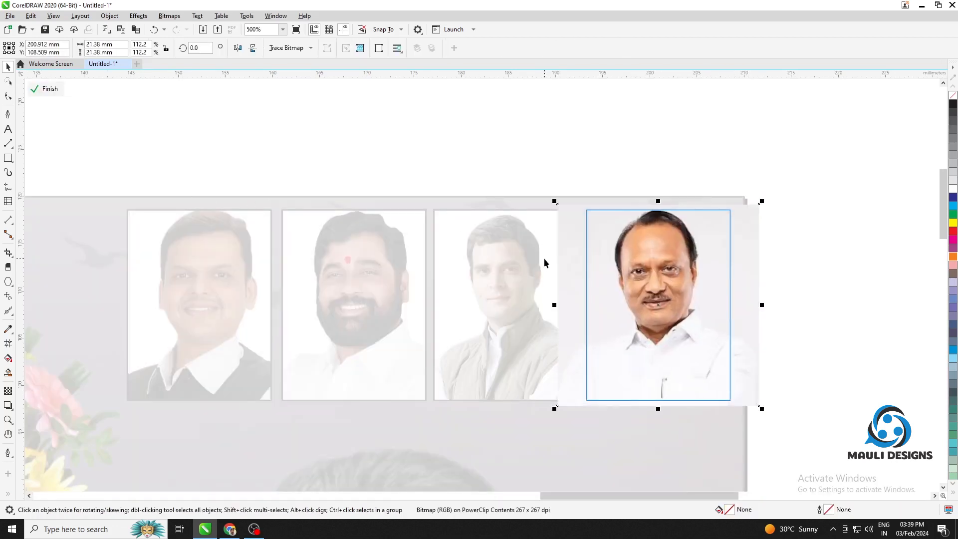
pyautogui.press('Down')
pyautogui.press('Down')
pyautogui.press('Down')
pyautogui.press('Down')
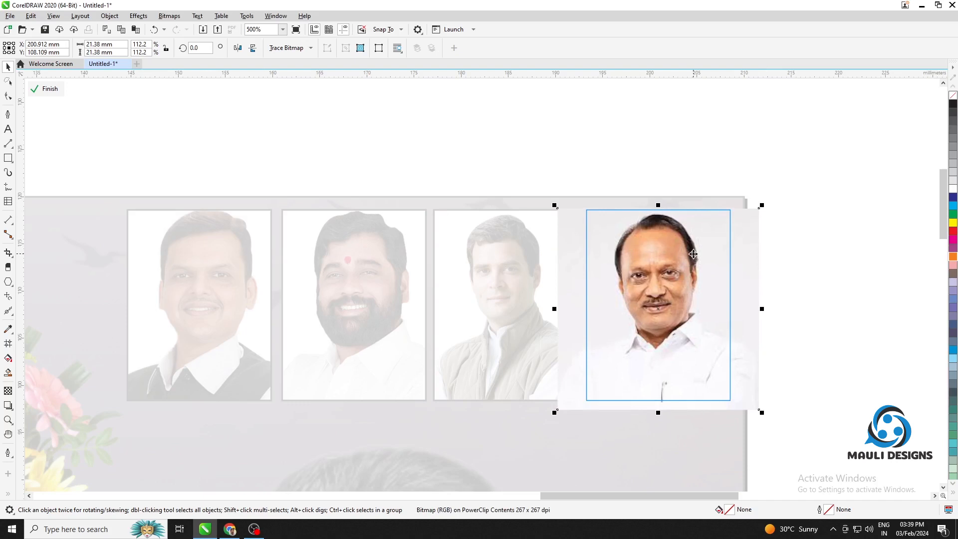
pyautogui.press('Left')
pyautogui.press('Up')
pyautogui.press('Up')
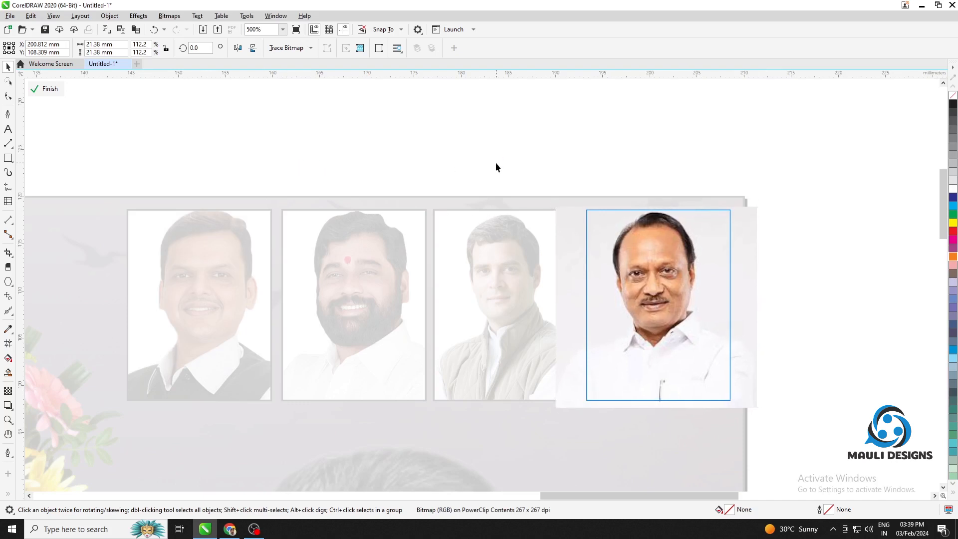
pyautogui.click(47, 89)
# Set the outline colour of all four portrait frames to purple (C20 M80 Y0 K20)
pyautogui.click(629, 178)
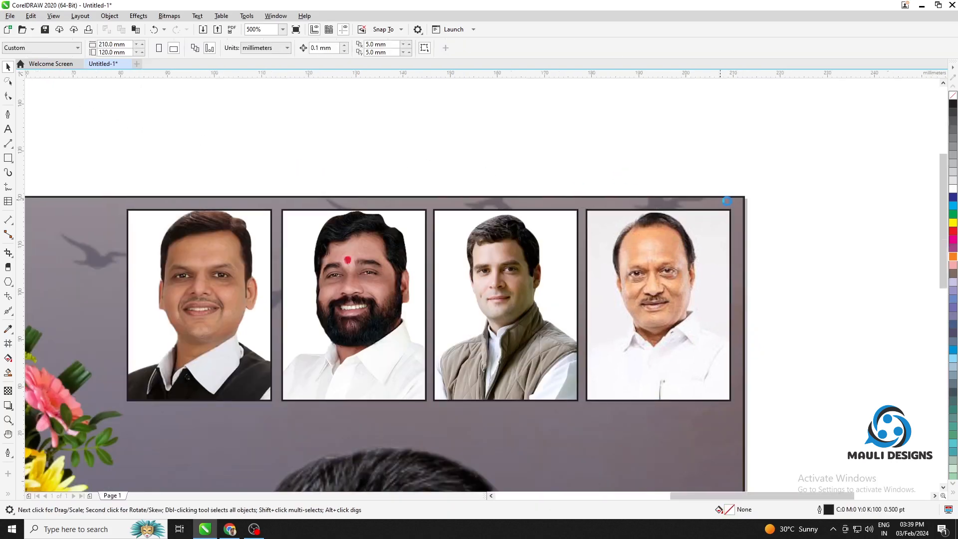
pyautogui.scroll(-2, 725, 201)
pyautogui.moveTo(833, 339); pyautogui.dragTo(833, 340)
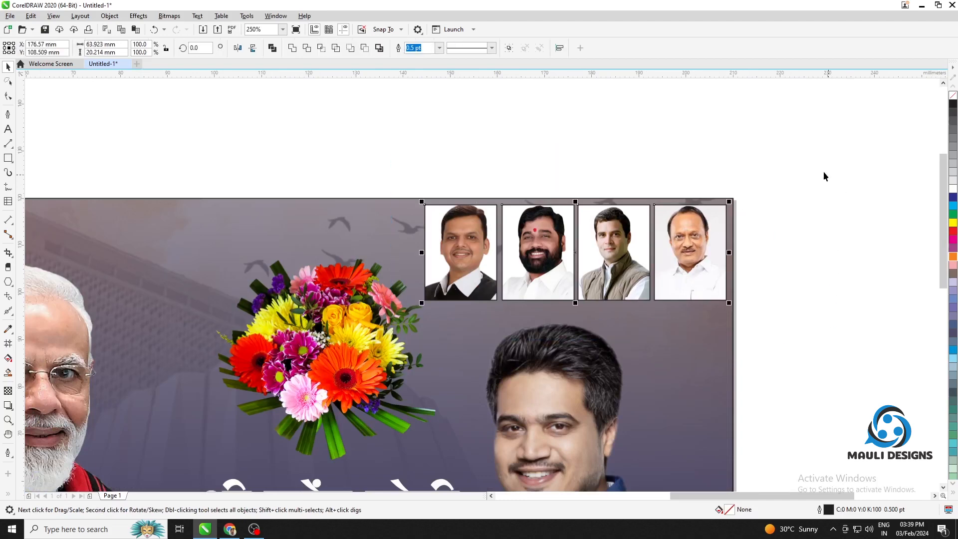
pyautogui.rightClick(954, 255)
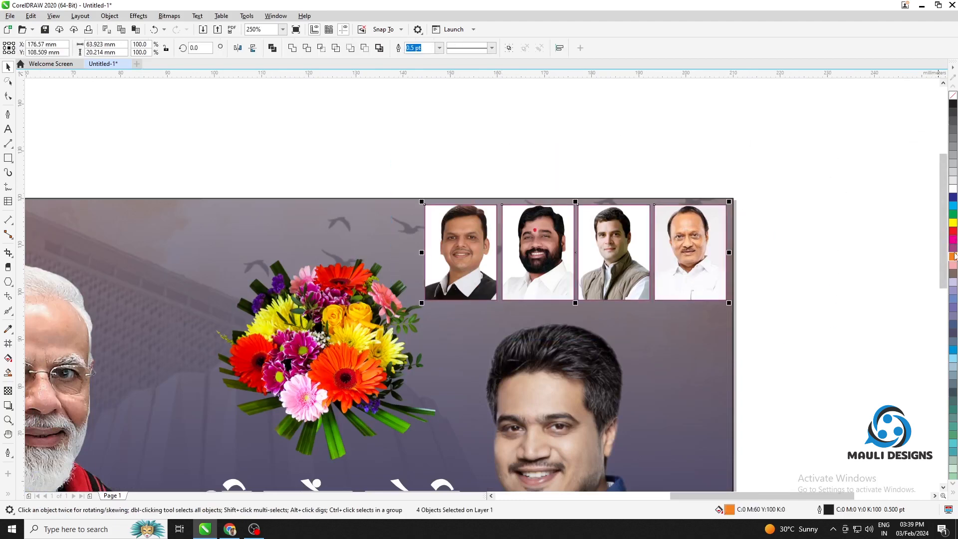
pyautogui.click(801, 256)
pyautogui.moveTo(755, 287); pyautogui.dragTo(771, 179)
pyautogui.scroll(-2, 676, 227)
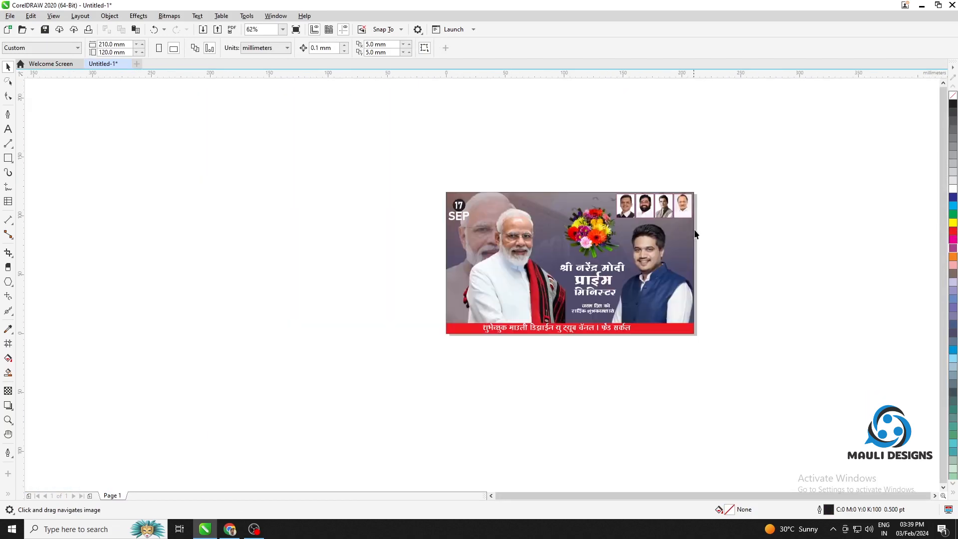
# Try rounding the Devendra Fadnavis frame's upper-left corner by about 2.5 mm and its lower-right corner by about 4 mm
pyautogui.moveTo(693, 229); pyautogui.dragTo(689, 260)
pyautogui.scroll(1, 689, 261)
pyautogui.scroll(1, 598, 200)
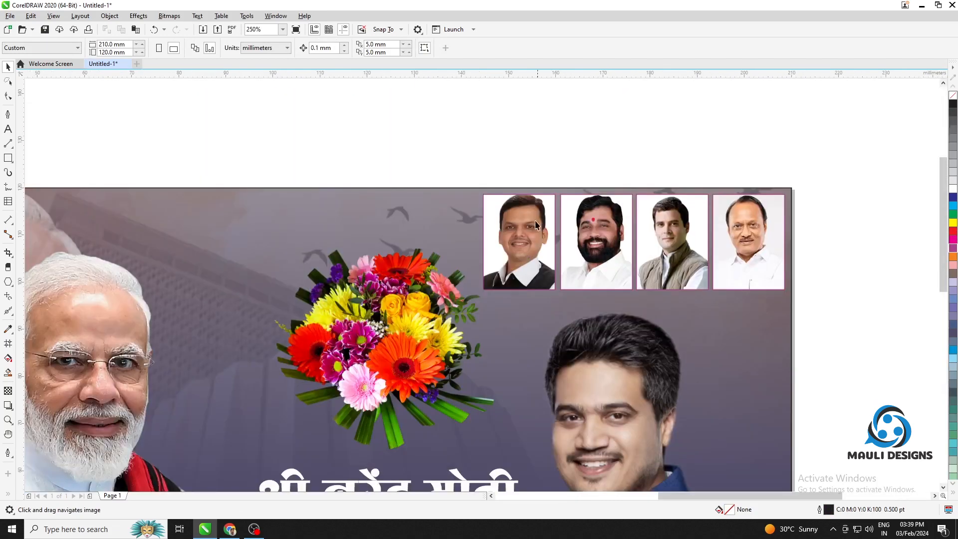
pyautogui.click(526, 223)
pyautogui.click(8, 96)
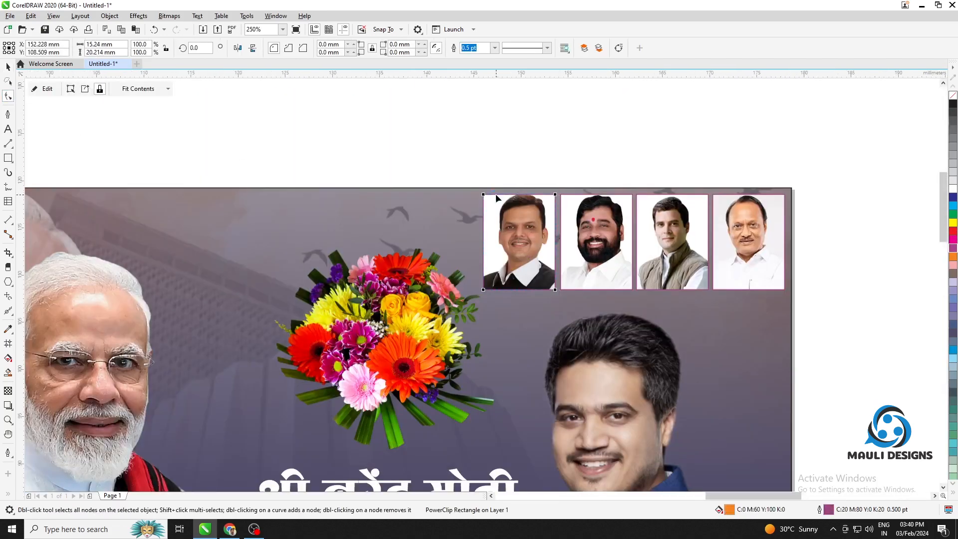
pyautogui.scroll(2, 495, 193)
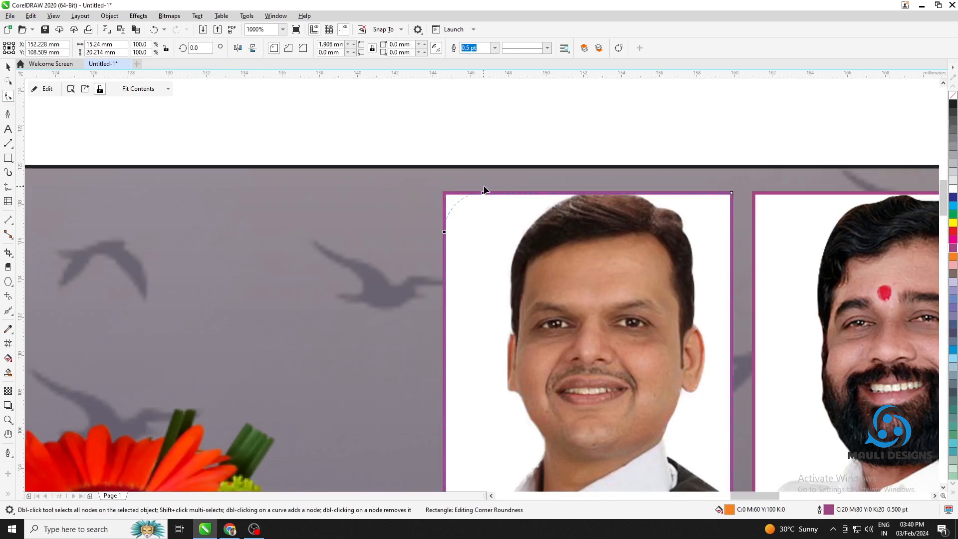
pyautogui.moveTo(737, 490); pyautogui.dragTo(698, 305)
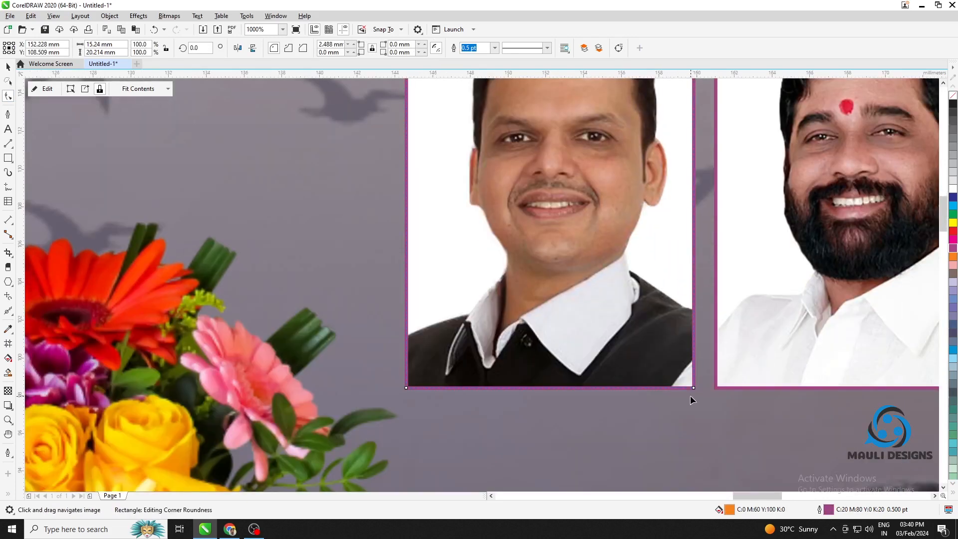
pyautogui.moveTo(694, 387); pyautogui.dragTo(703, 314)
pyautogui.scroll(-2, 653, 331)
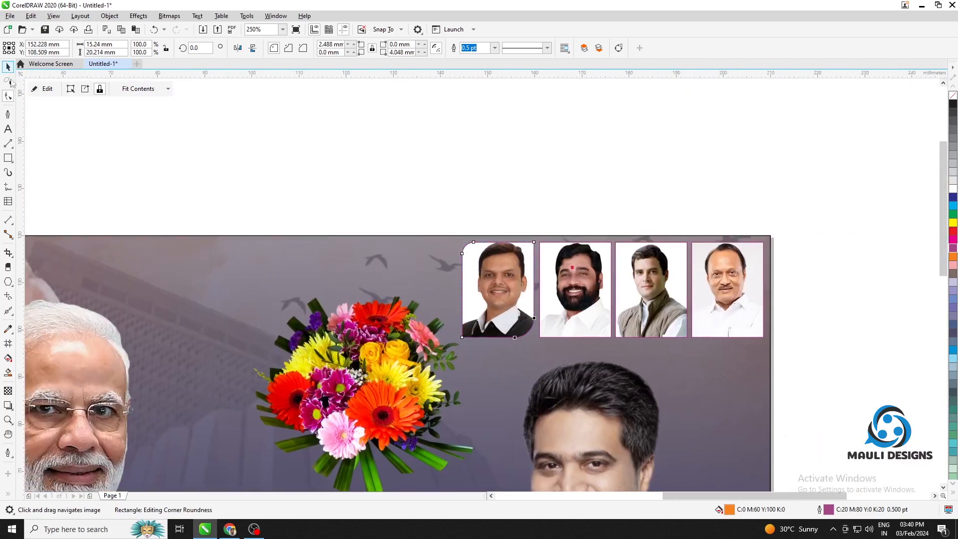
pyautogui.click(270, 150)
pyautogui.moveTo(870, 257); pyautogui.dragTo(848, 199)
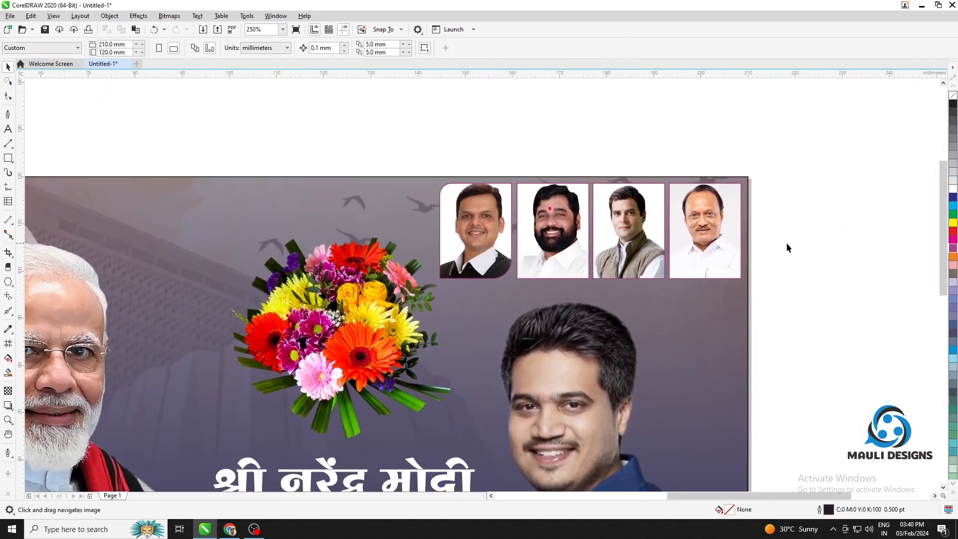
# Undo the corner rounding on the Devendra Fadnavis frame and deselect it
pyautogui.hotkey('ctrl', 'z')
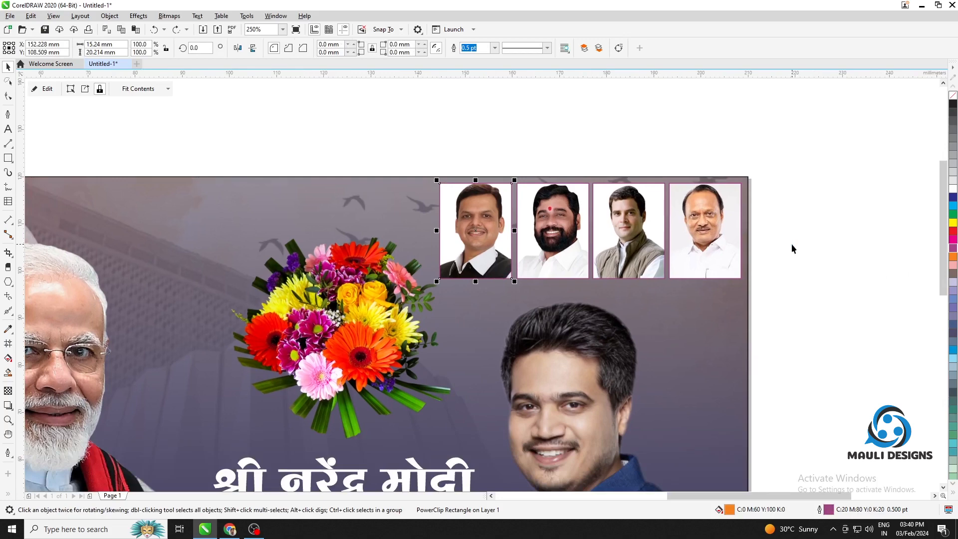
pyautogui.click(791, 244)
pyautogui.scroll(-2, 783, 190)
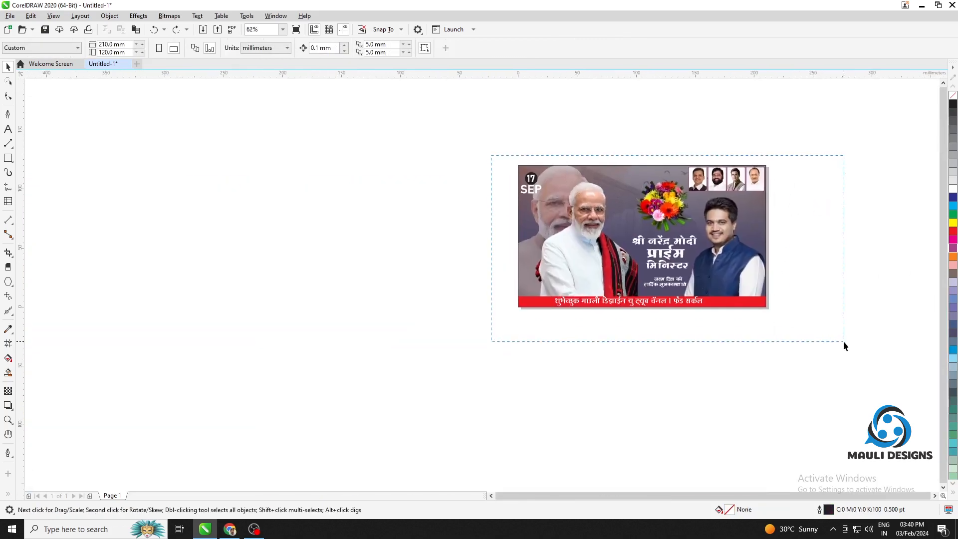
pyautogui.moveTo(843, 341); pyautogui.dragTo(843, 342)
pyautogui.scroll(2, 808, 284)
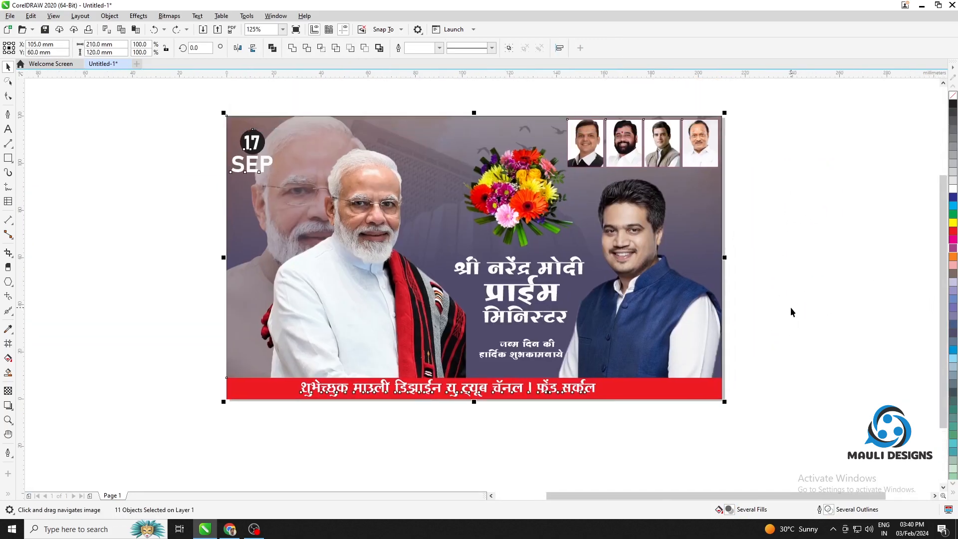
pyautogui.click(790, 308)
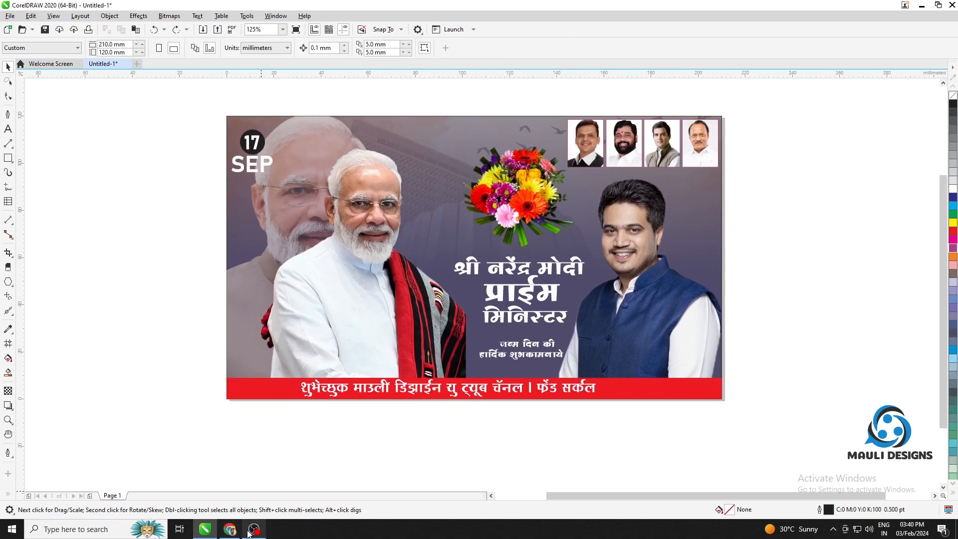